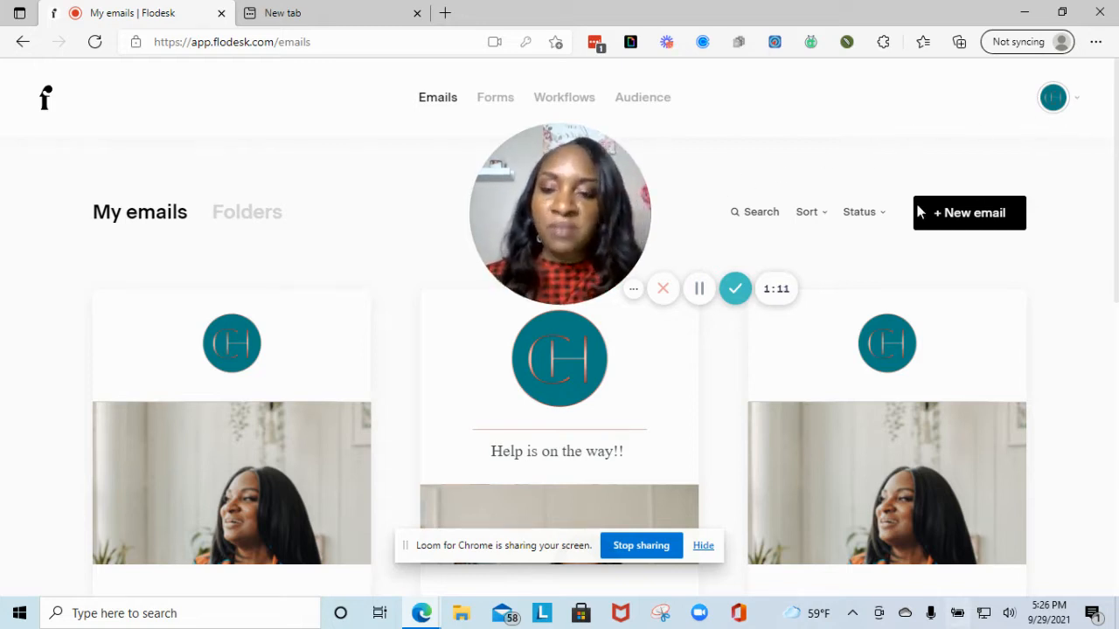
- Open the profile avatar's dropdown menu from the My emails page
mouse_move(620, 200)
left_click_drag(620, 200, 523, 203)
left_click(1075, 106)
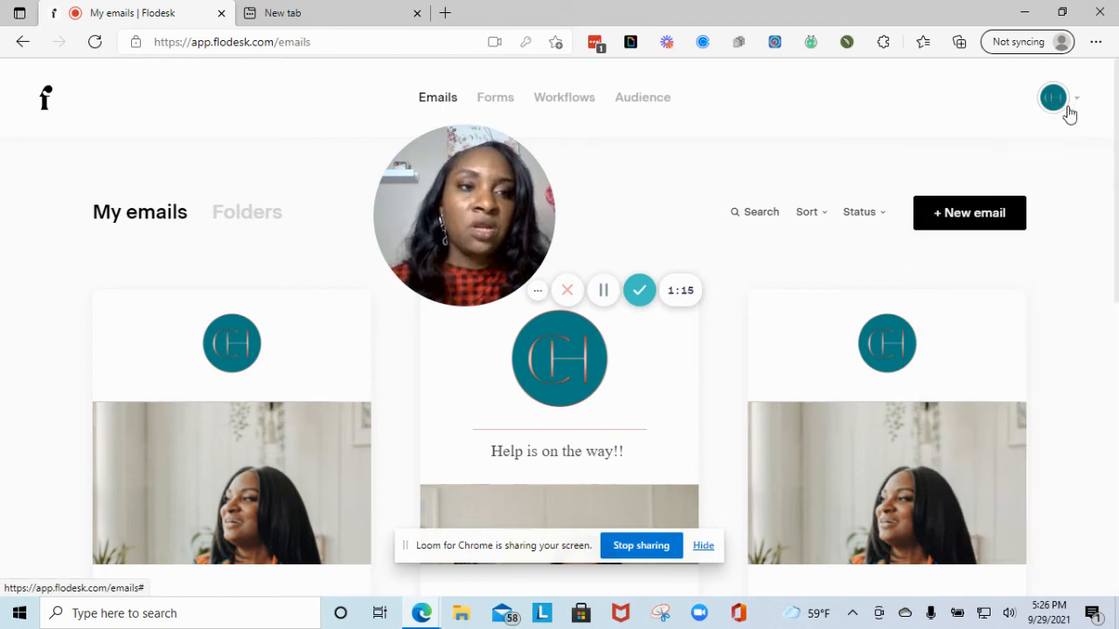
- Open account Overview, scroll past Account details to Timezone and Password, then go to Email setup
left_click(997, 157)
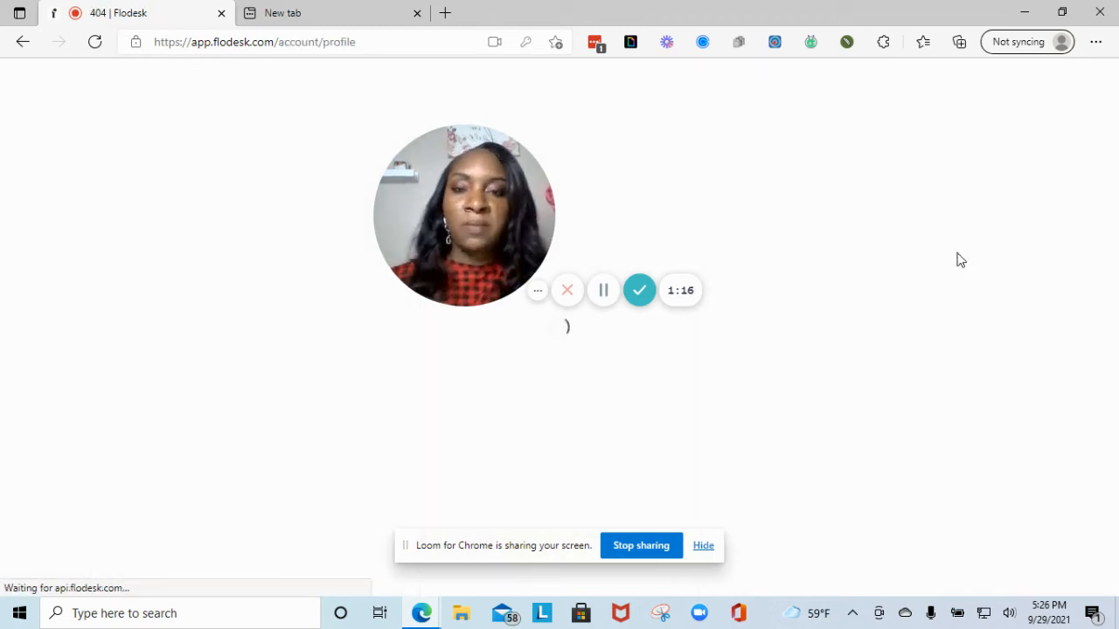
left_click_drag(507, 229, 1062, 365)
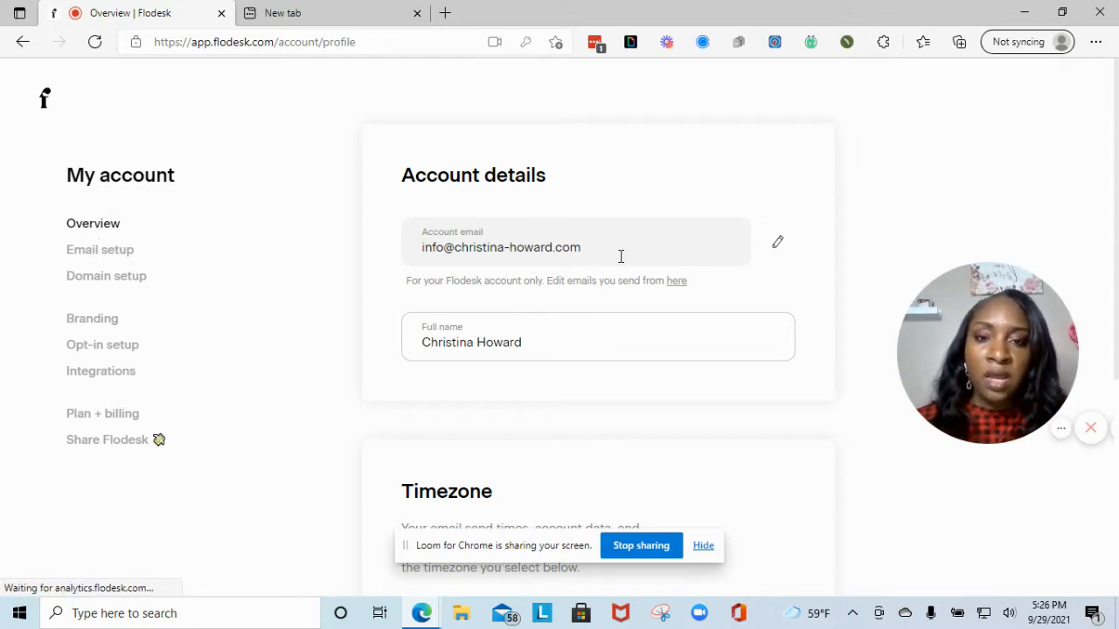
scroll(599, 317, "down", 1)
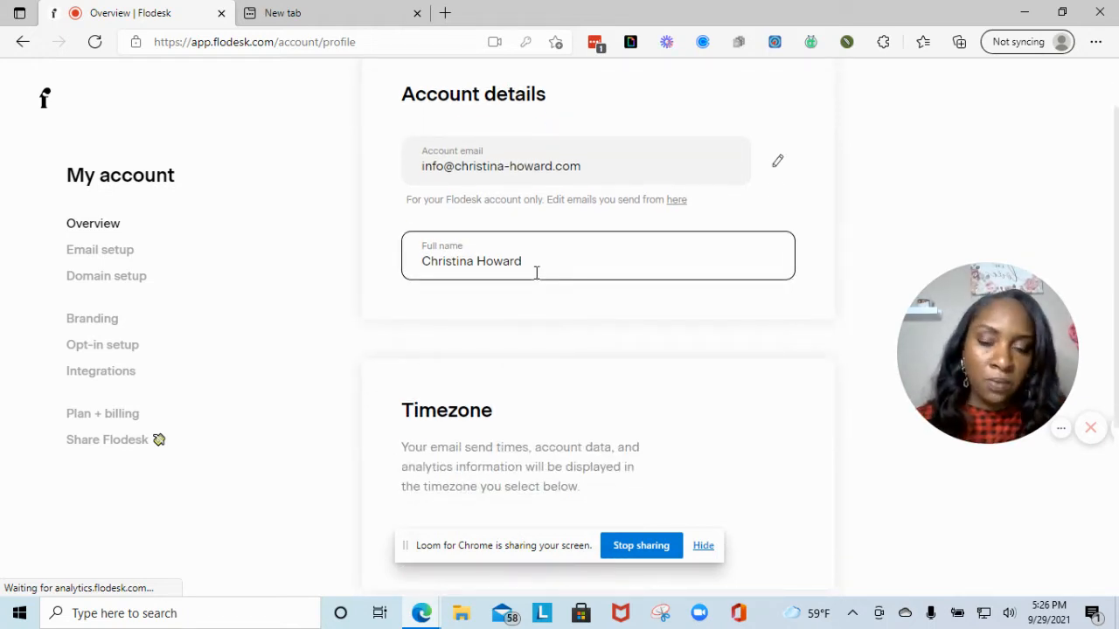
scroll(536, 273, "down", 3)
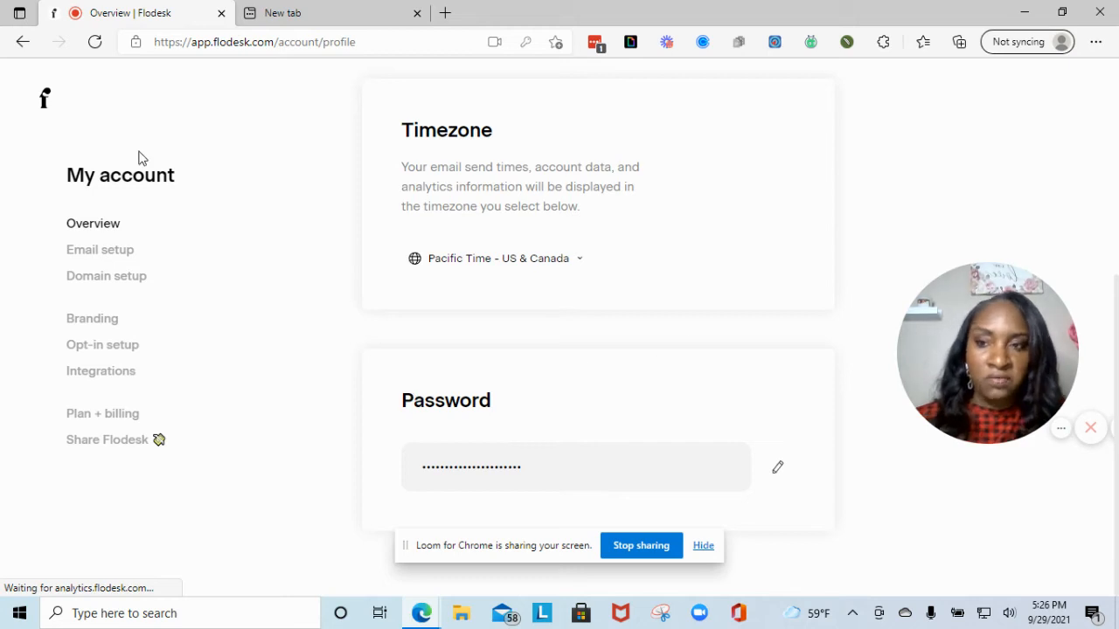
left_click(112, 252)
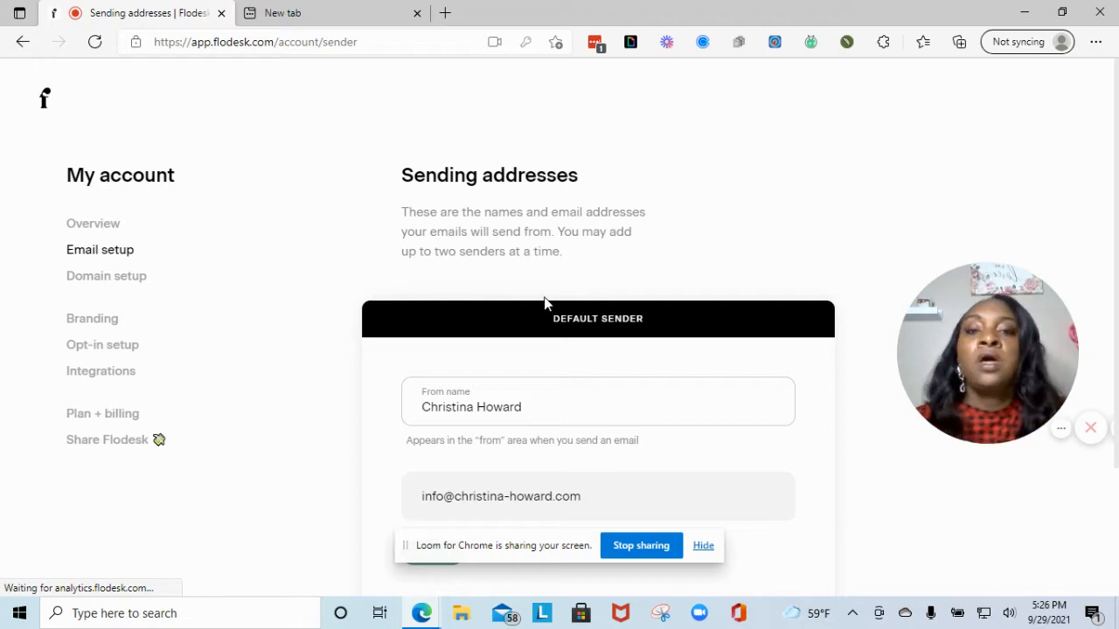
- Scroll the Sending addresses page to review the verified Default sender and Add new sender
scroll(565, 317, "down", 2)
scroll(589, 349, "up", 1)
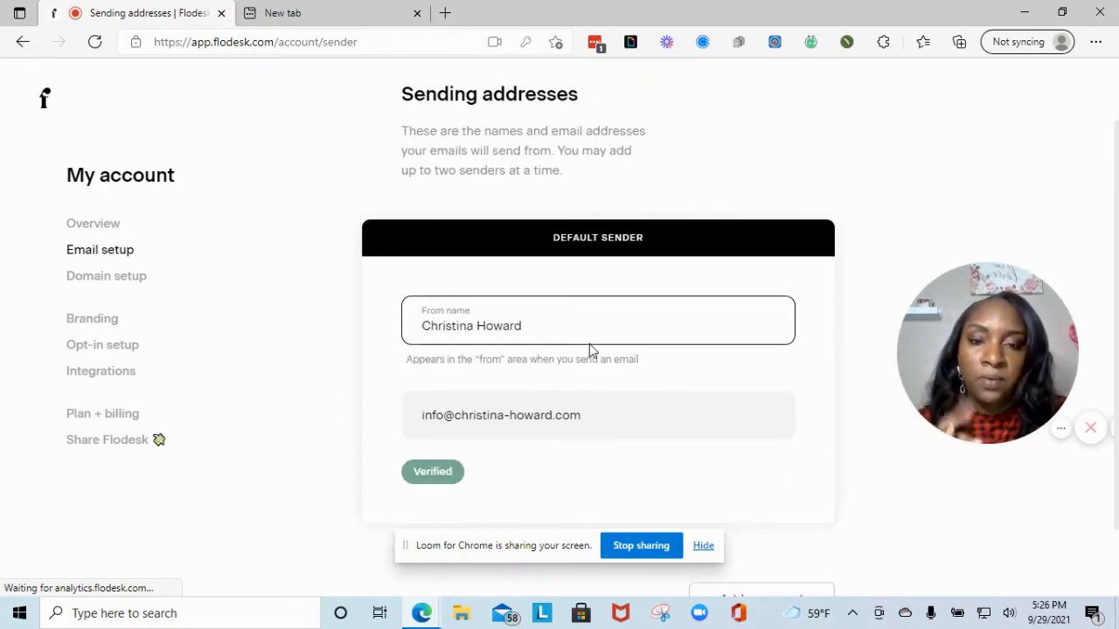
scroll(589, 350, "down", 1)
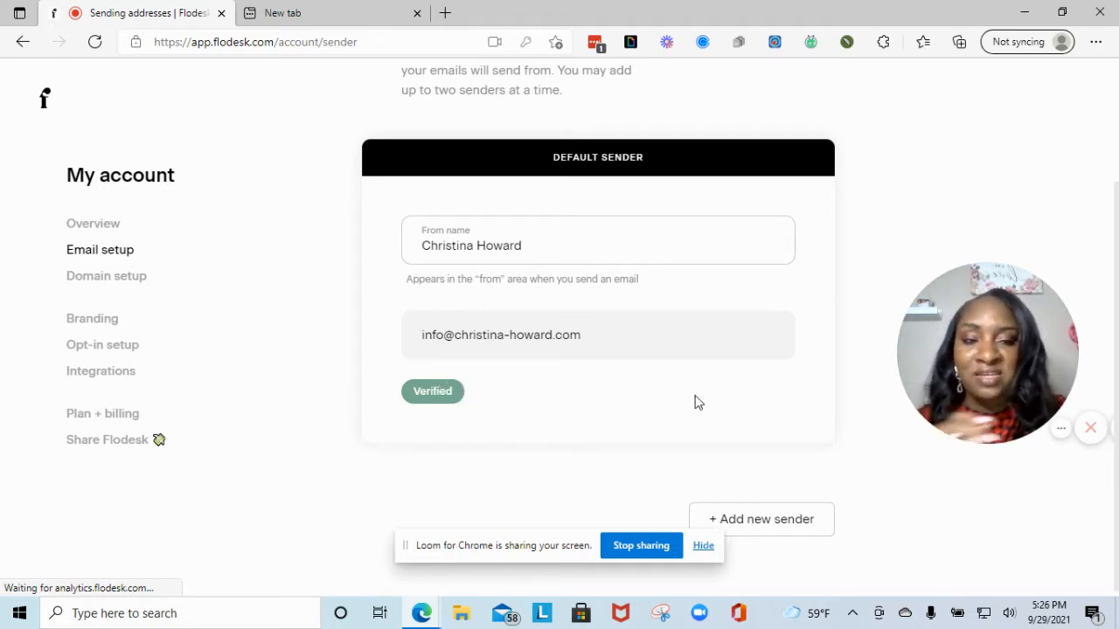
scroll(626, 370, "down", 1)
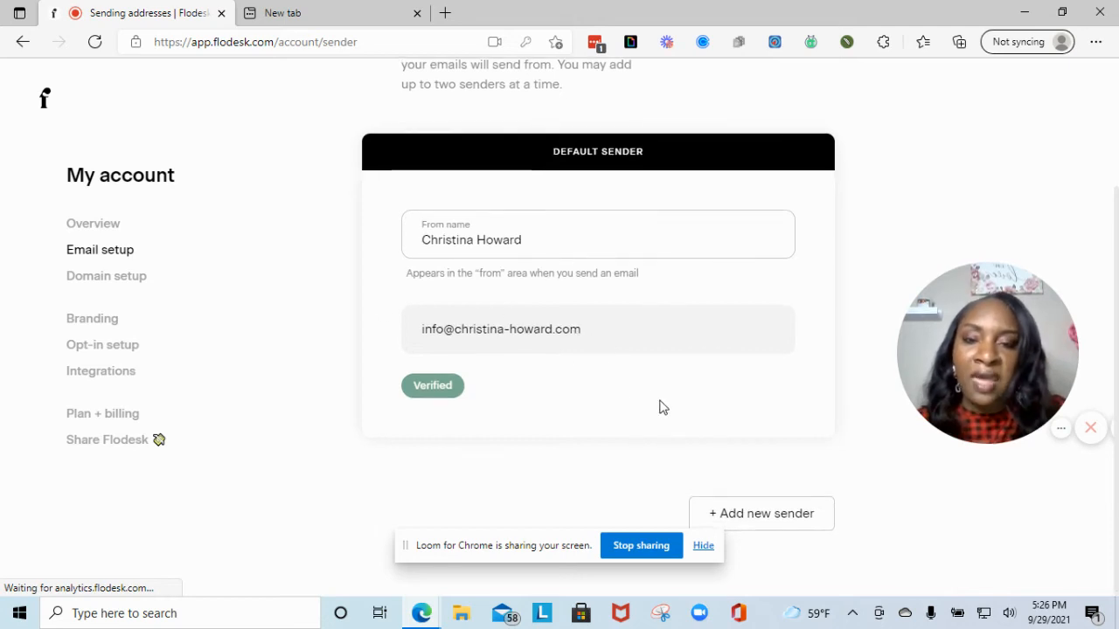
- View the domain's DKIM CNAME records, copy one value, and close the records list
left_click(137, 280)
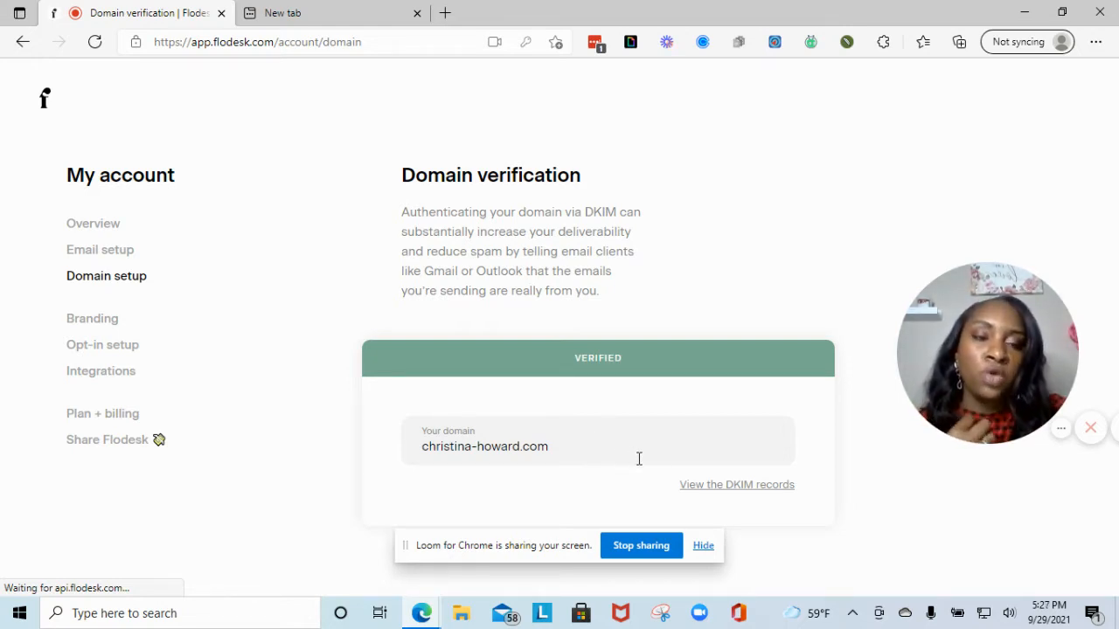
left_click(745, 488)
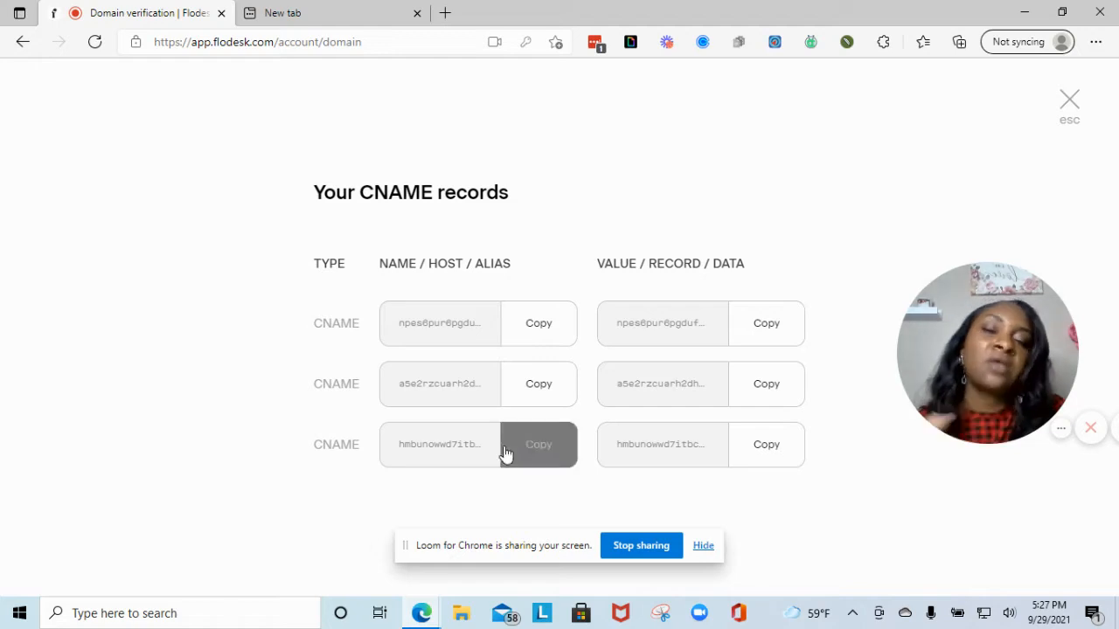
left_click(548, 335)
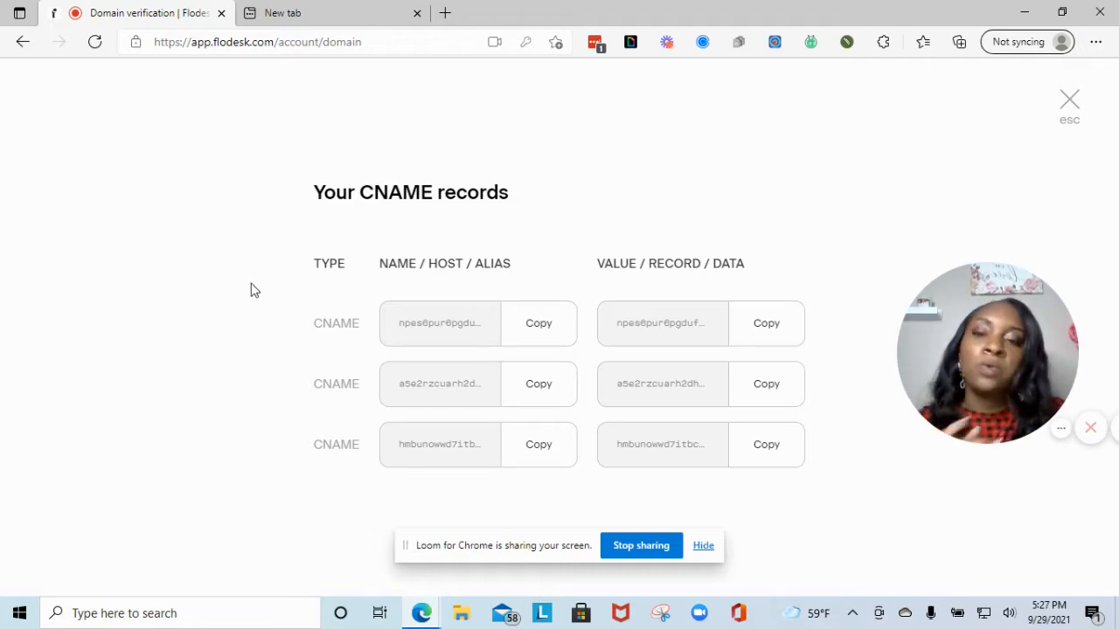
left_click(1077, 113)
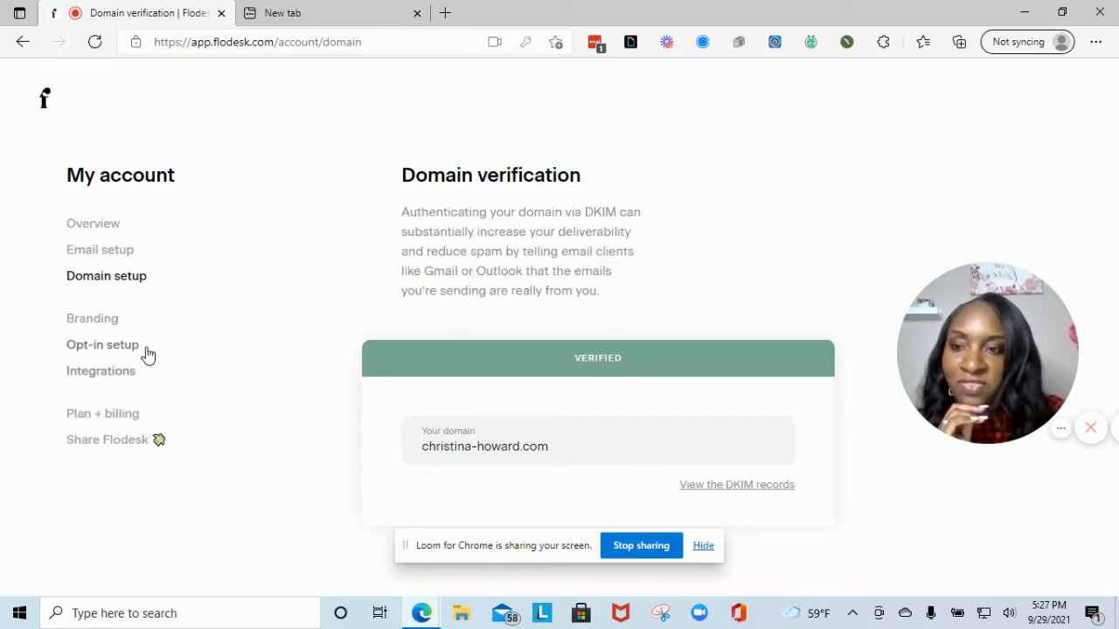
left_click(108, 321)
- Review the Branding logo and four brand colours, opening the empty colour slot's hex entry then dismissing it
mouse_move(1014, 361)
left_mouse_down()
mouse_move(539, 407)
mouse_move(1012, 362)
left_mouse_up()
scroll(697, 302, "up", 7)
scroll(728, 312, "up", 5)
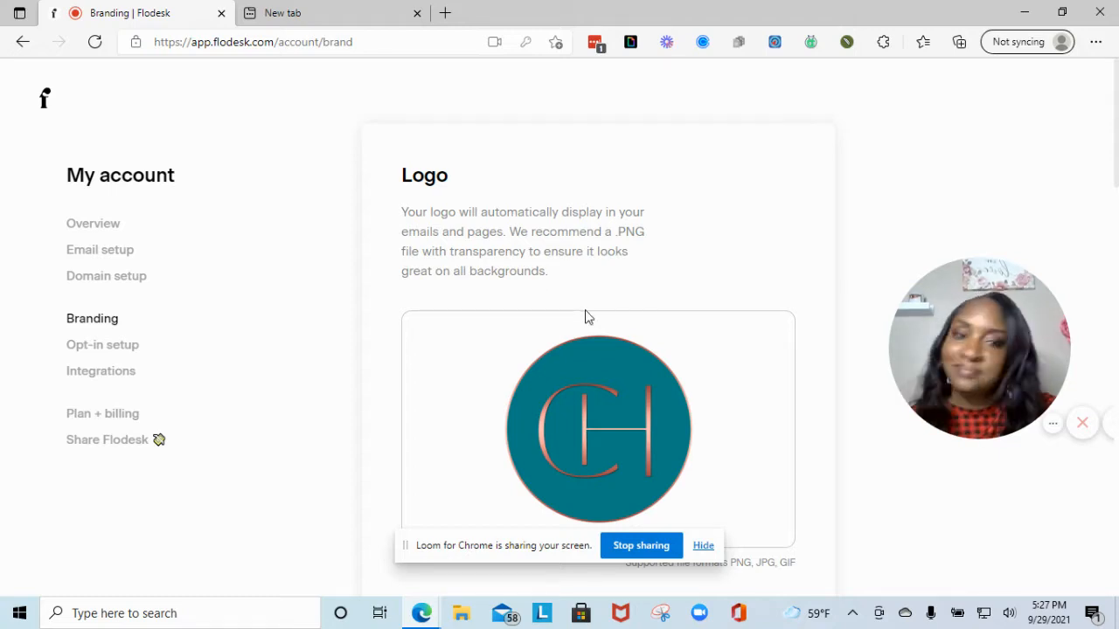
mouse_move(598, 313)
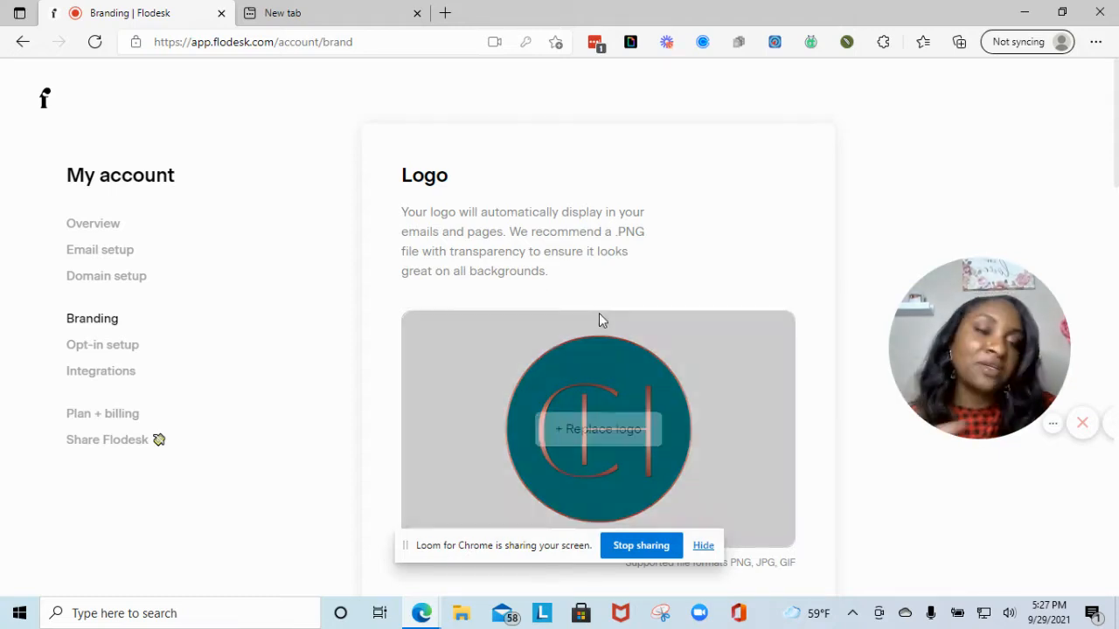
scroll(638, 319, "down", 2)
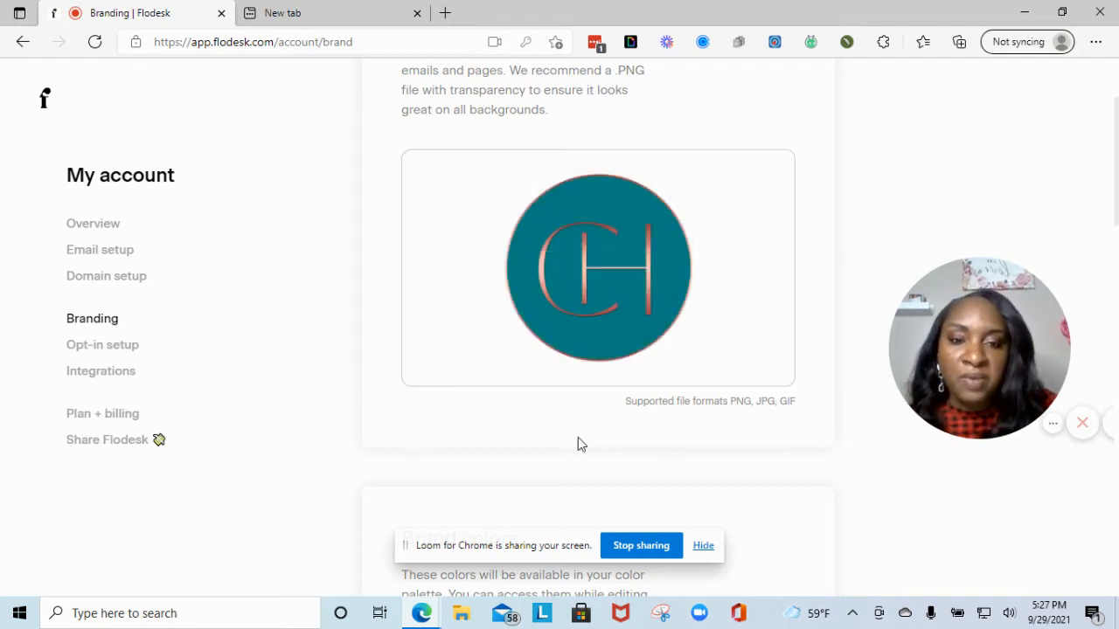
scroll(576, 436, "down", 3)
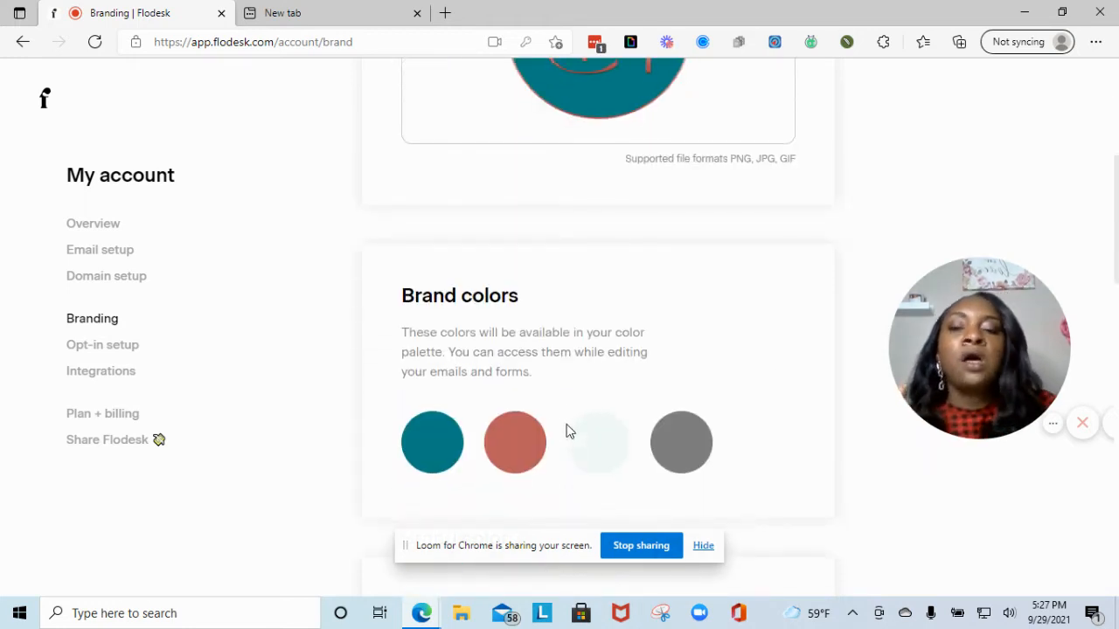
scroll(734, 398, "down", 1)
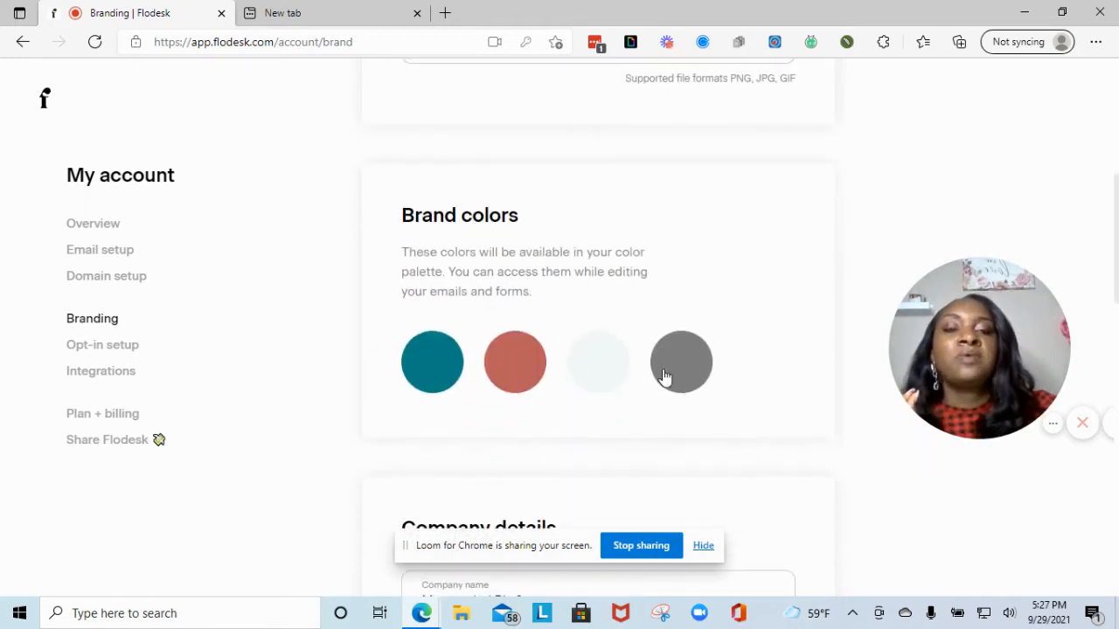
left_click(758, 367)
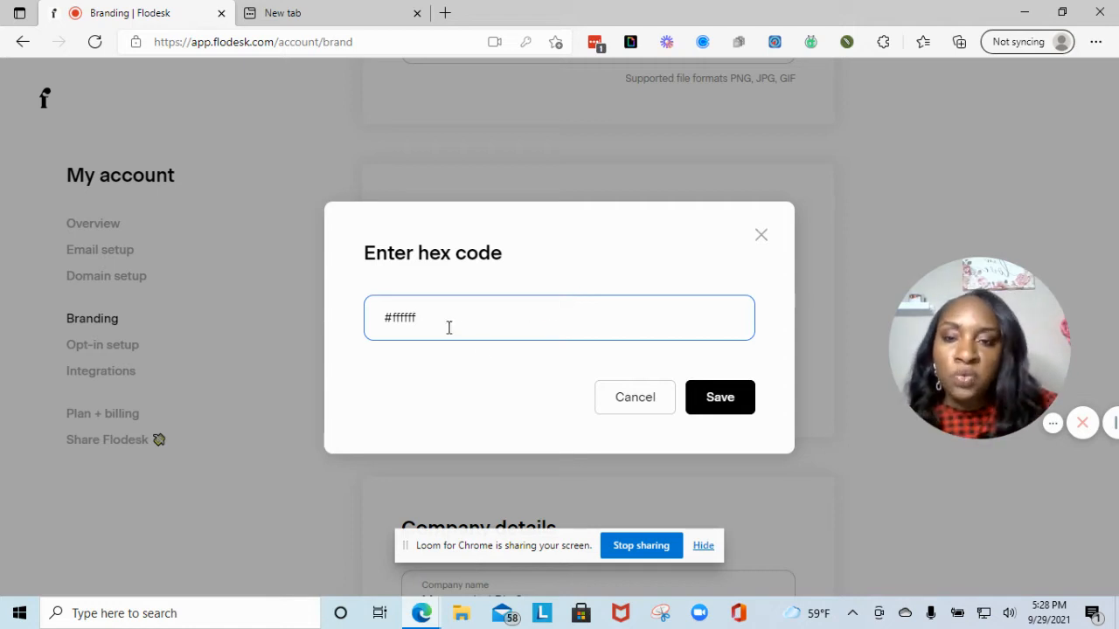
left_click(762, 237)
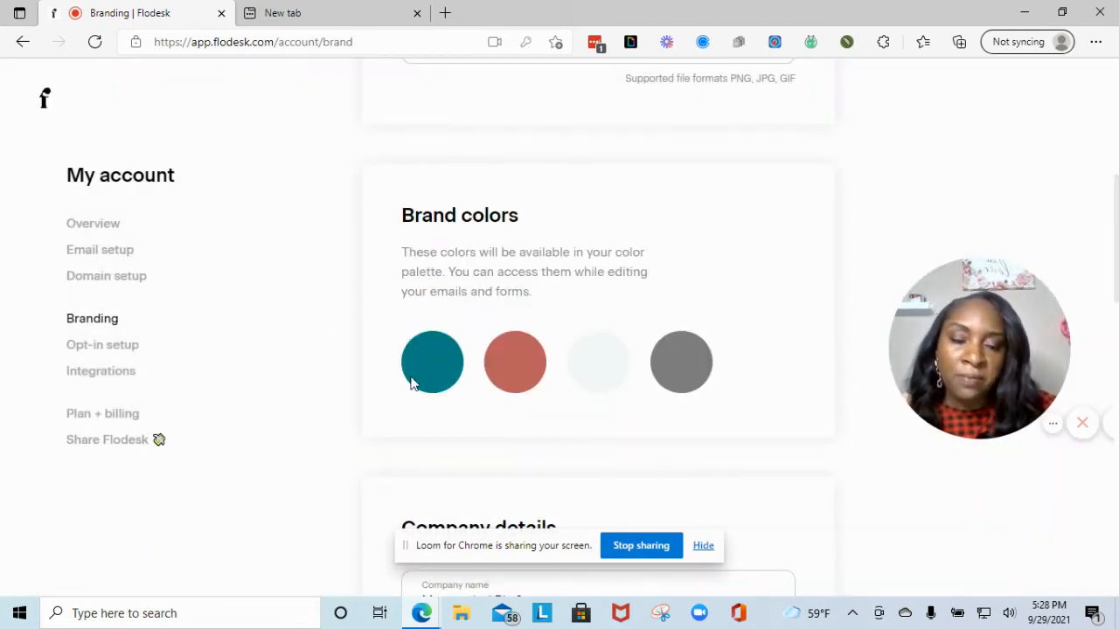
scroll(589, 362, "down", 3)
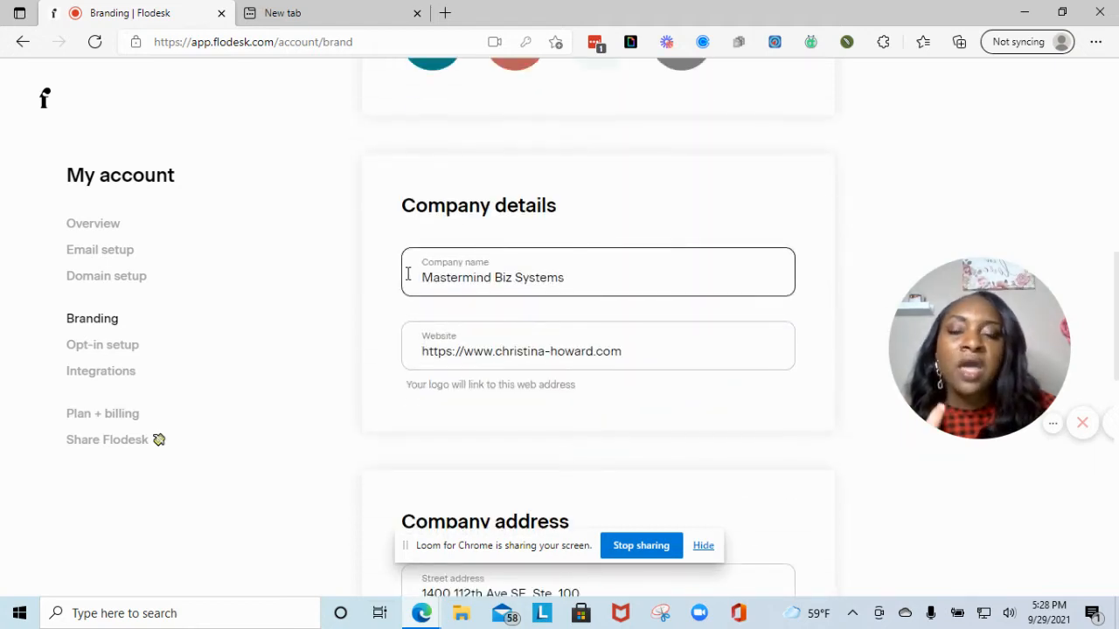
- Review company details, address and social links, and turn off the 'Made with love in Flodesk' footer
scroll(492, 234, "down", 1)
scroll(502, 257, "down", 4)
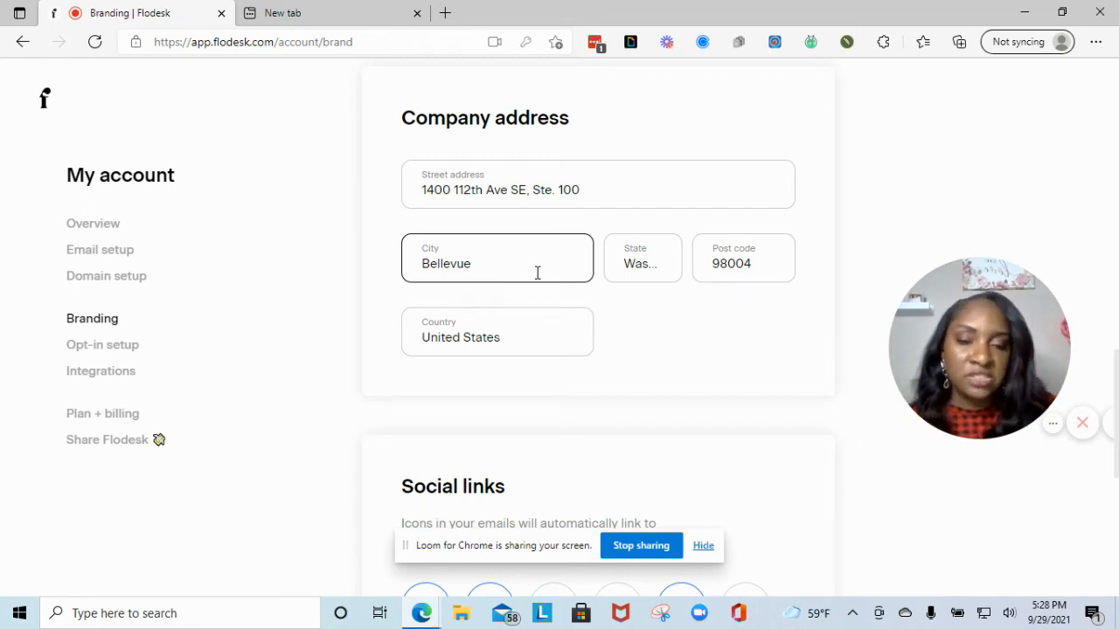
scroll(537, 278, "down", 4)
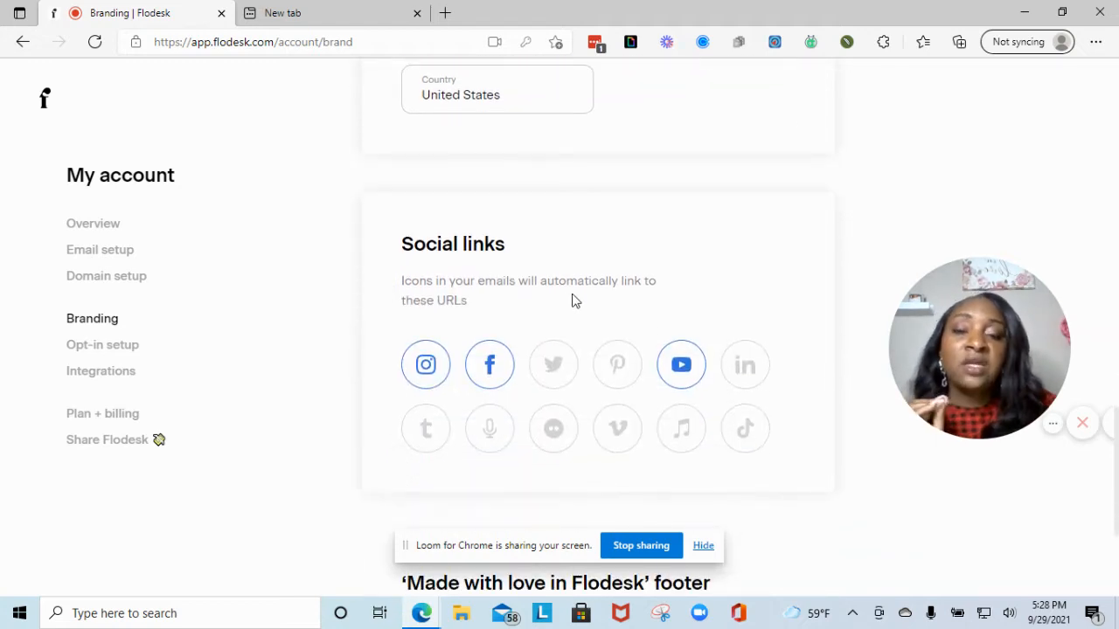
scroll(585, 312, "down", 1)
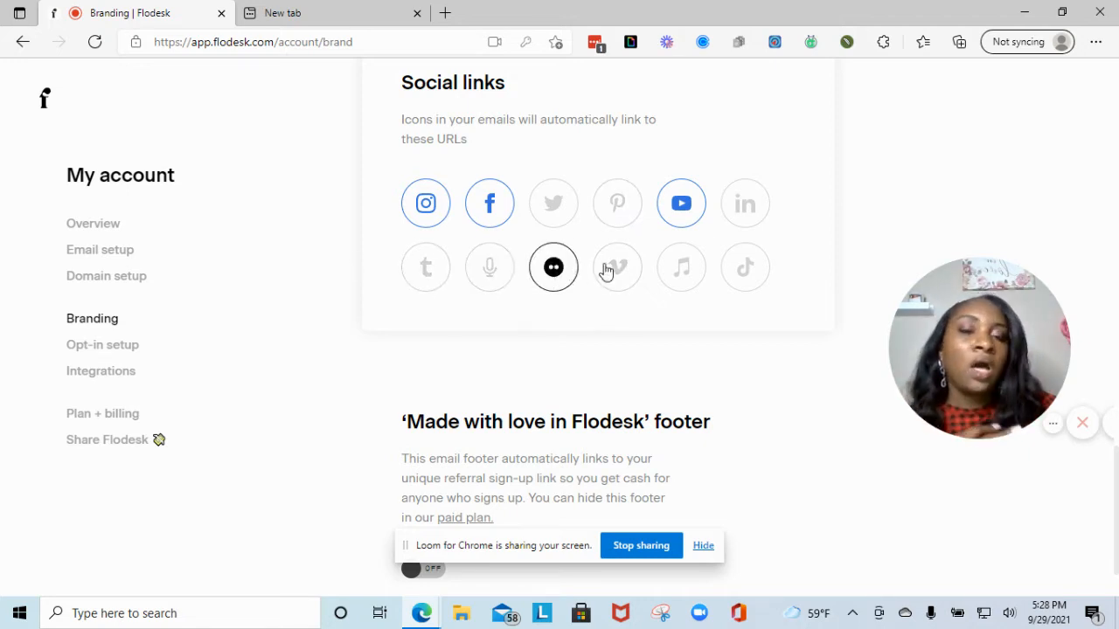
scroll(679, 292, "down", 1)
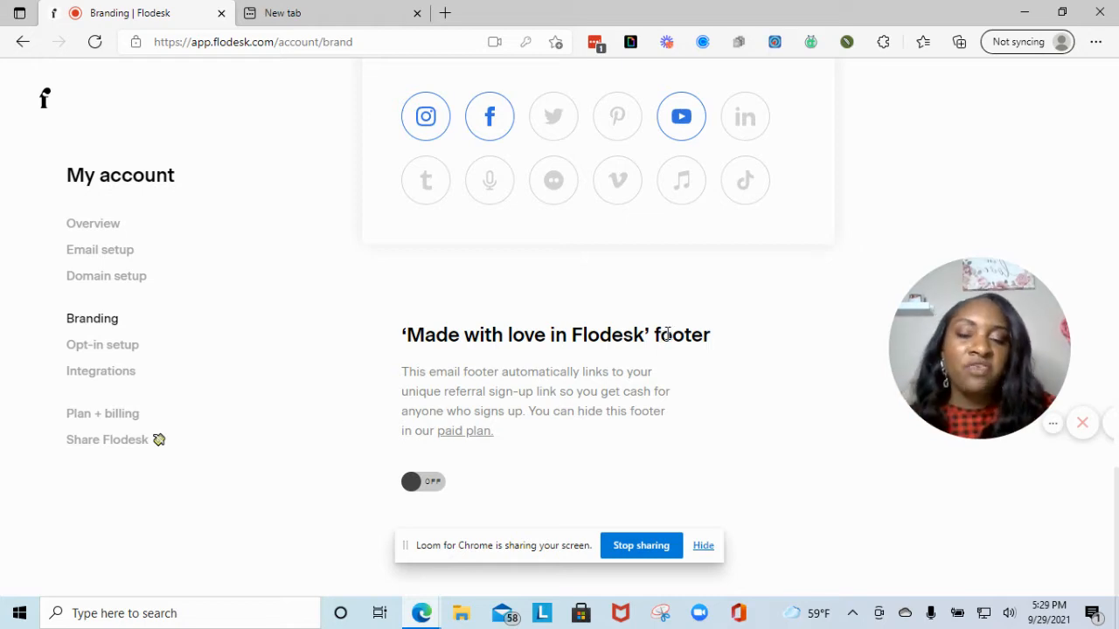
left_click(433, 486)
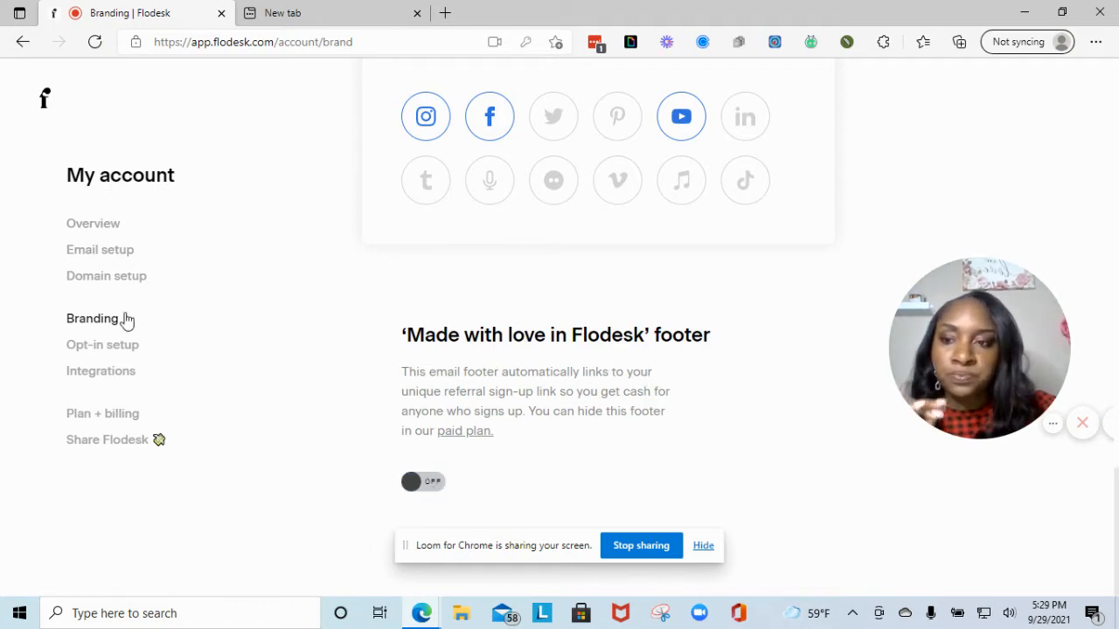
left_click(112, 346)
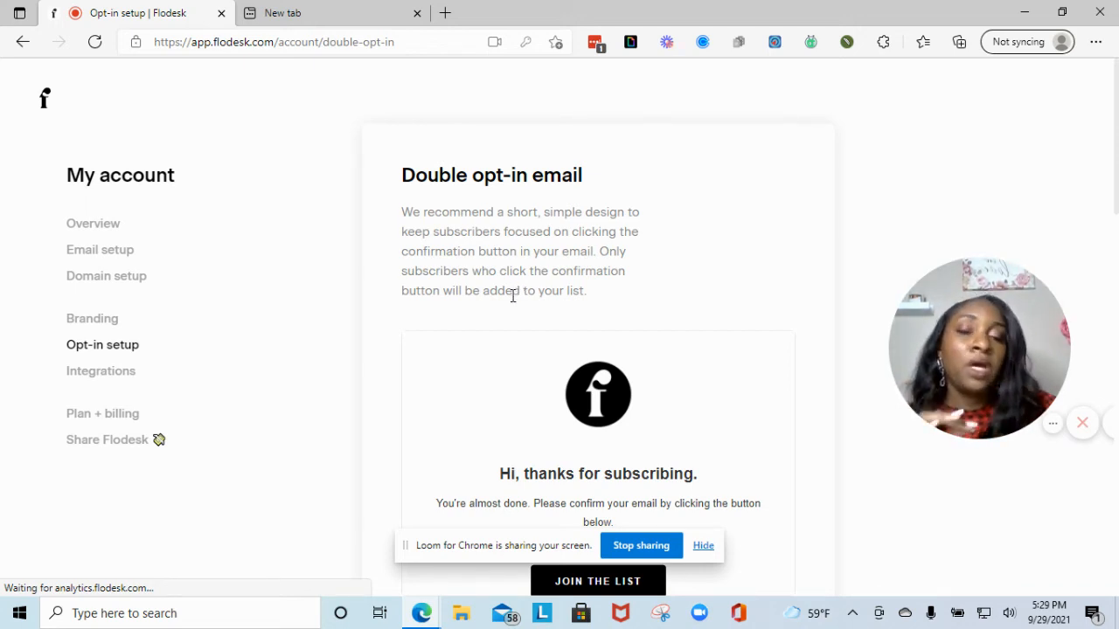
- Scroll through the double opt-in settings, then open Integrations showing the connected Instagram account
scroll(513, 295, "down", 2)
mouse_move(569, 350)
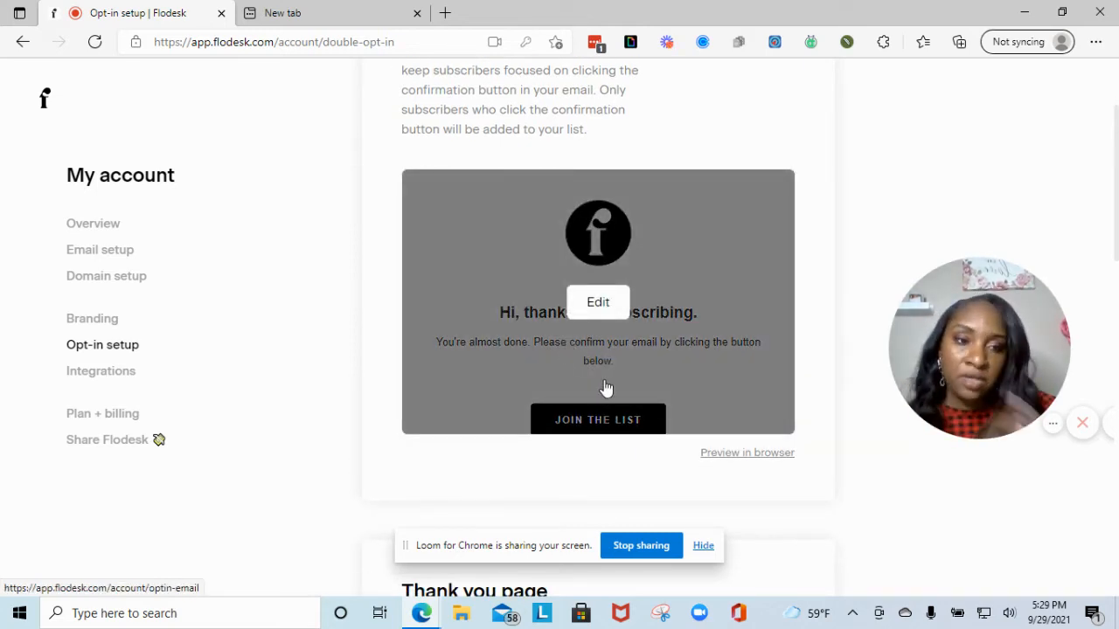
scroll(599, 376, "down", 2)
scroll(592, 387, "down", 1)
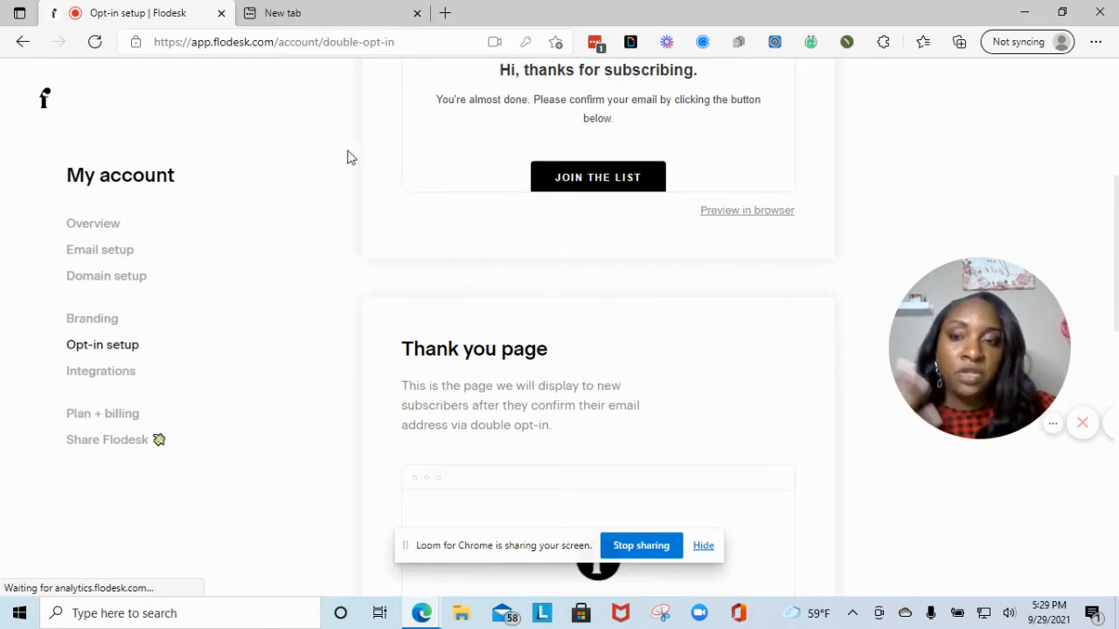
left_click(134, 377)
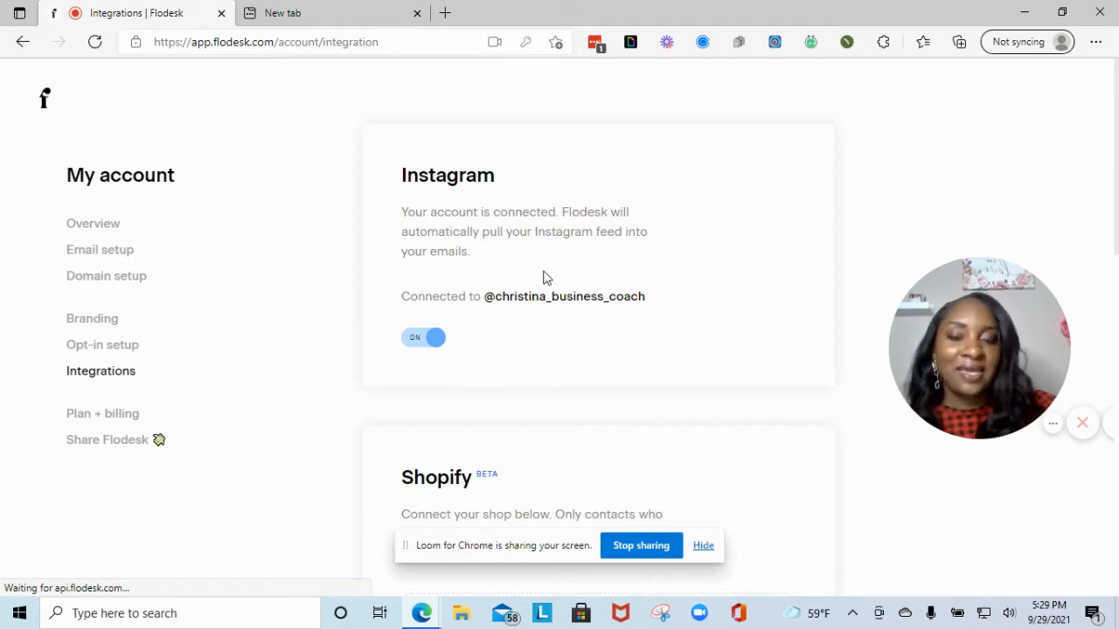
scroll(543, 277, "down", 3)
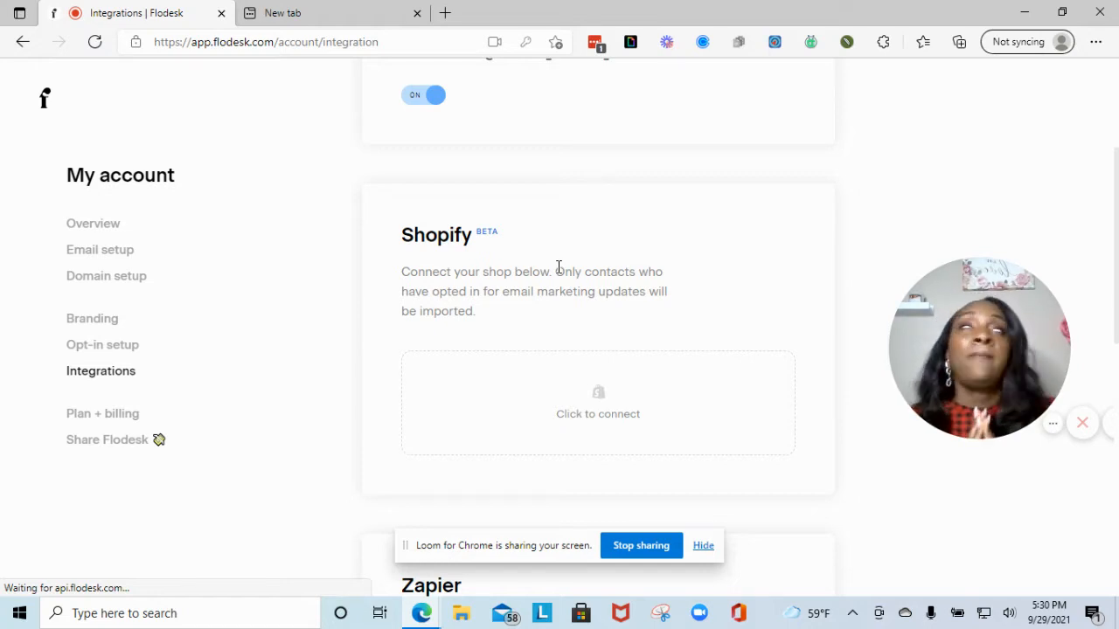
scroll(560, 267, "down", 5)
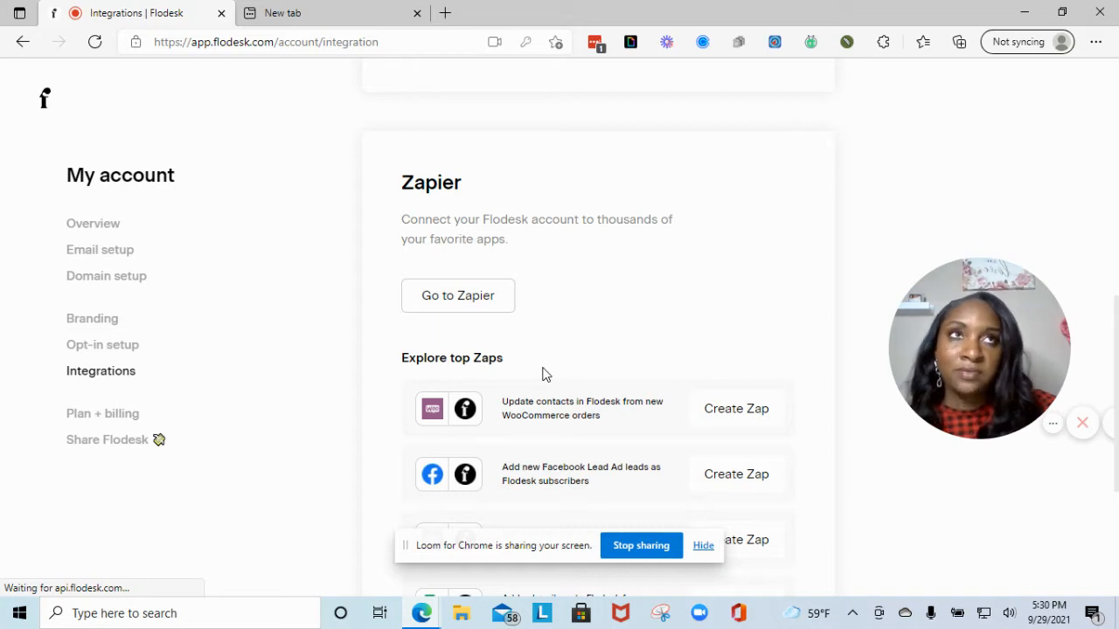
scroll(546, 385, "down", 2)
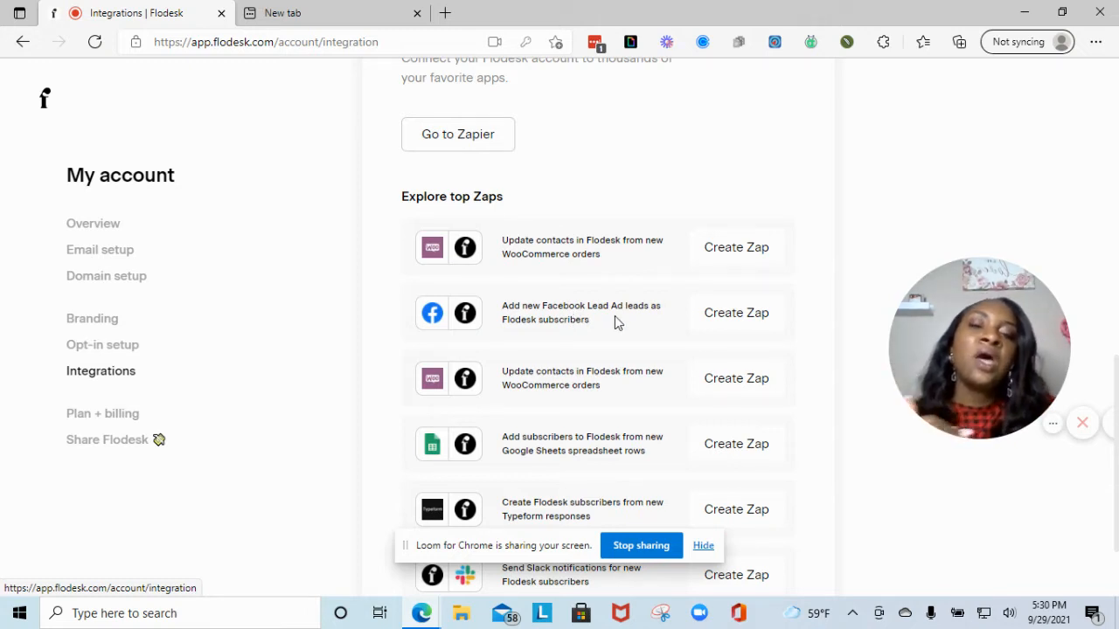
left_click(767, 325)
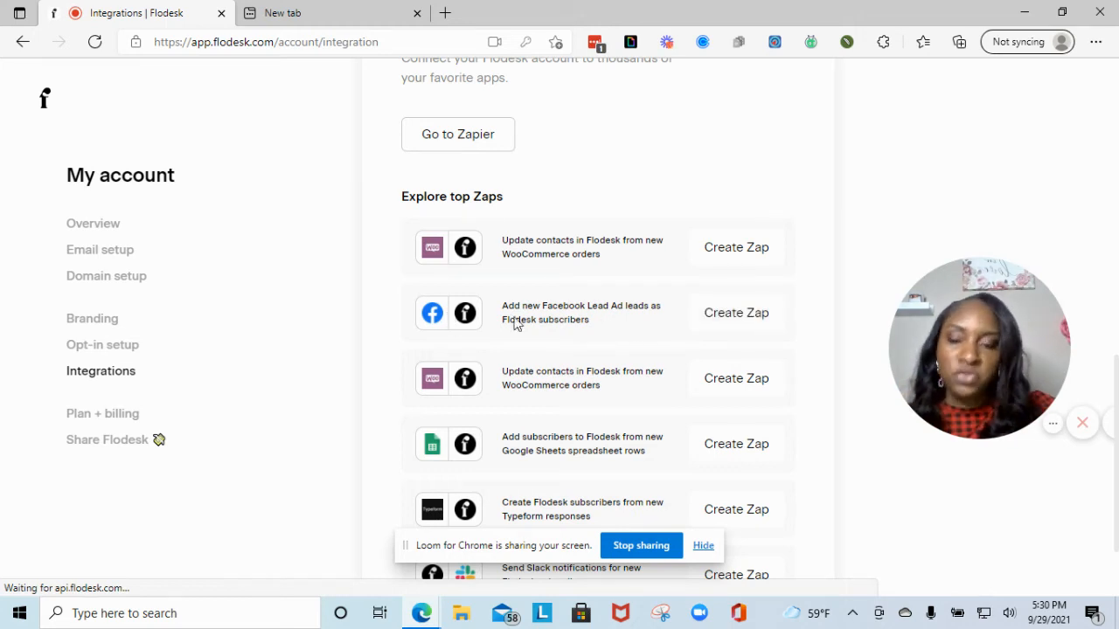
scroll(586, 350, "down", 2)
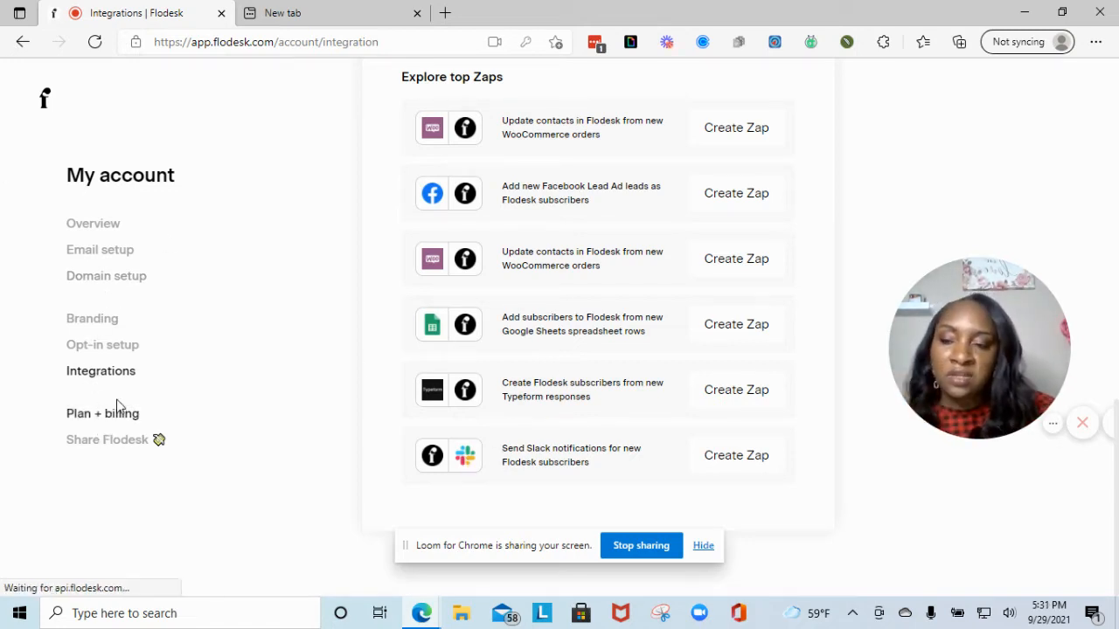
left_click(41, 103)
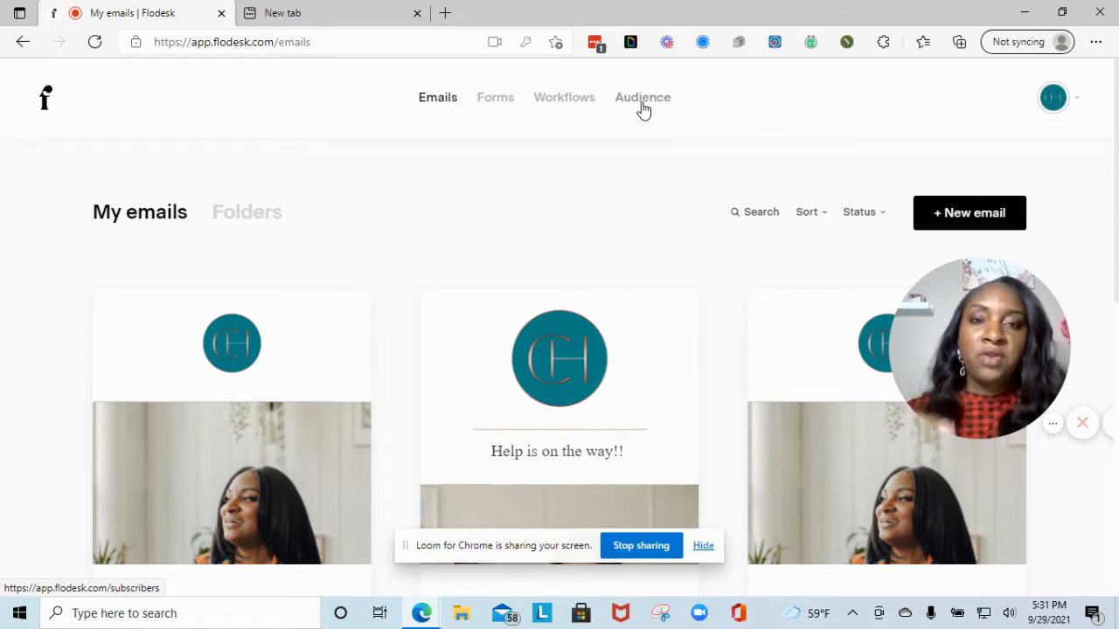
- Go to Audience and show the Segments tab listing Test Segment, Mastermind Waiting List and Exported List
left_click(644, 110)
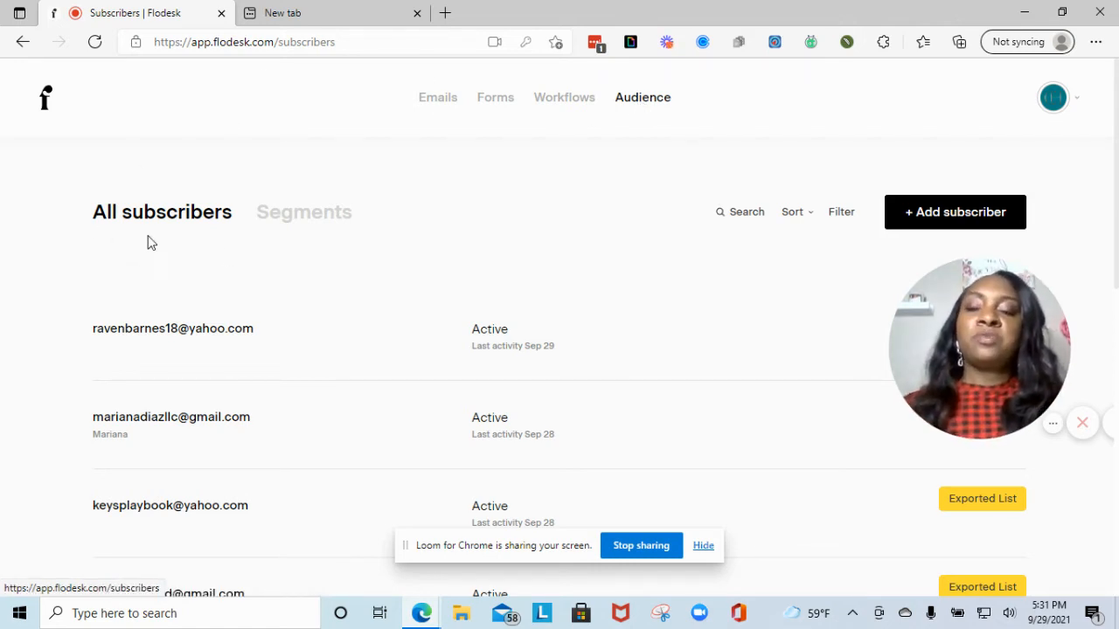
left_click(310, 217)
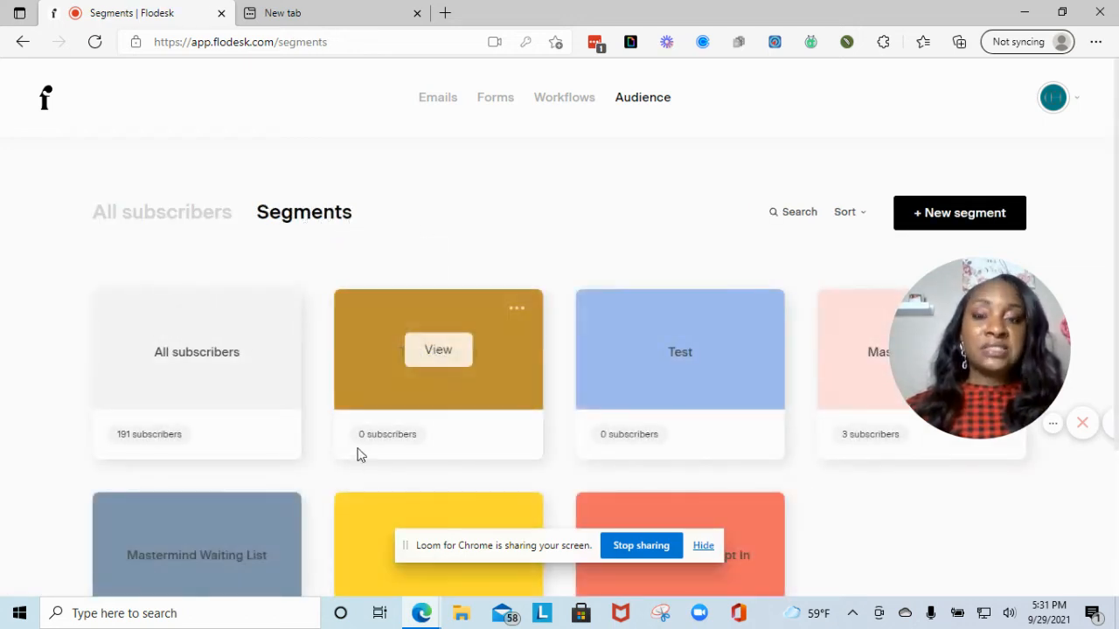
left_click(204, 218)
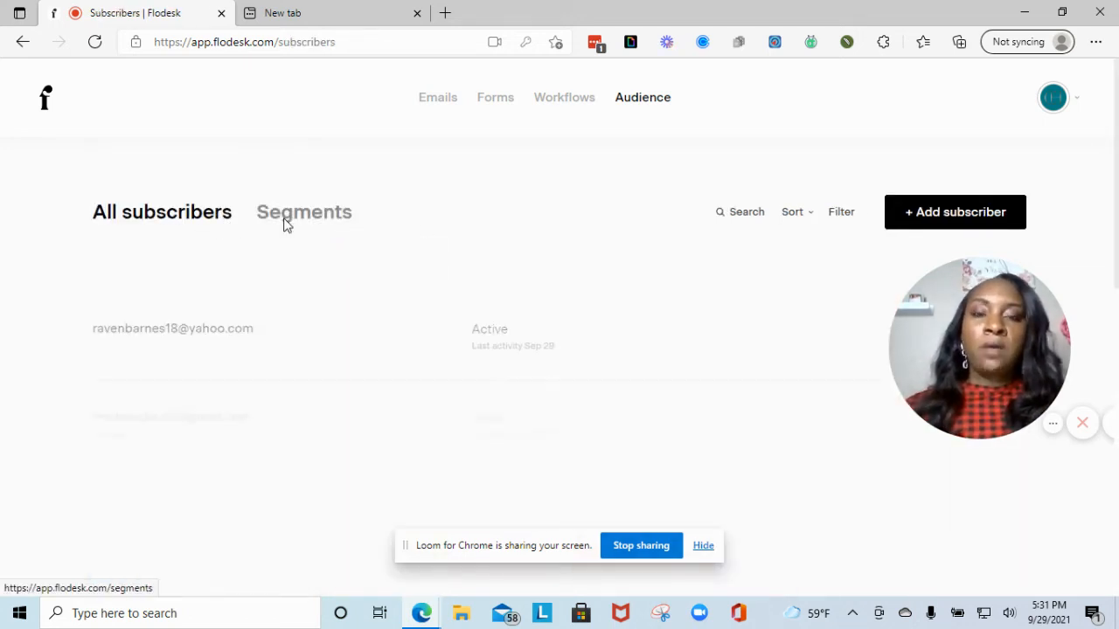
left_click(285, 226)
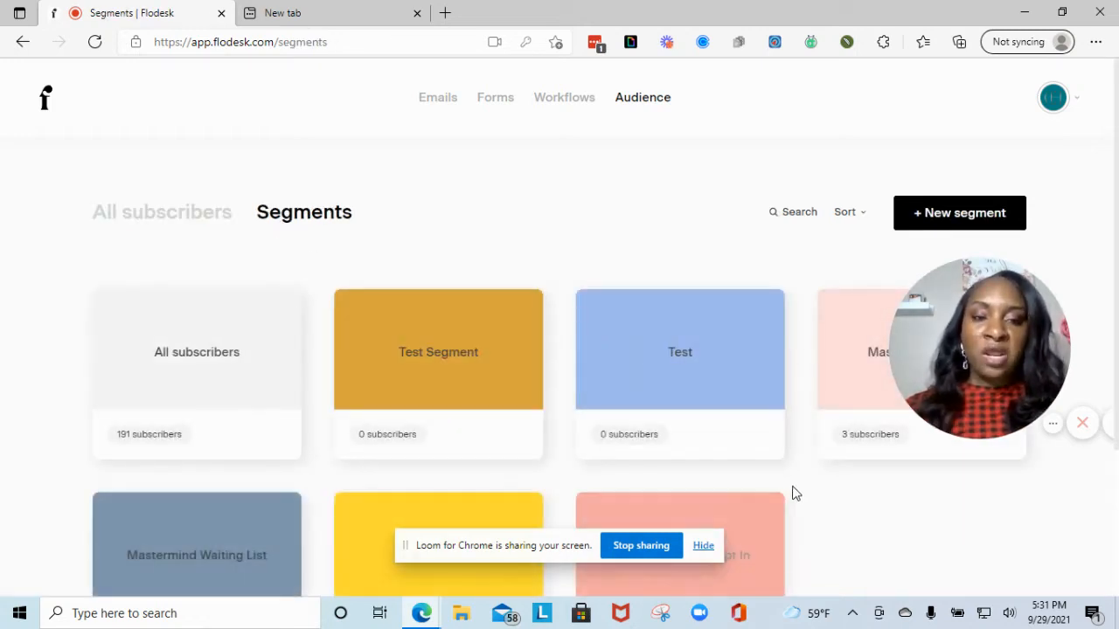
scroll(512, 432, "down", 1)
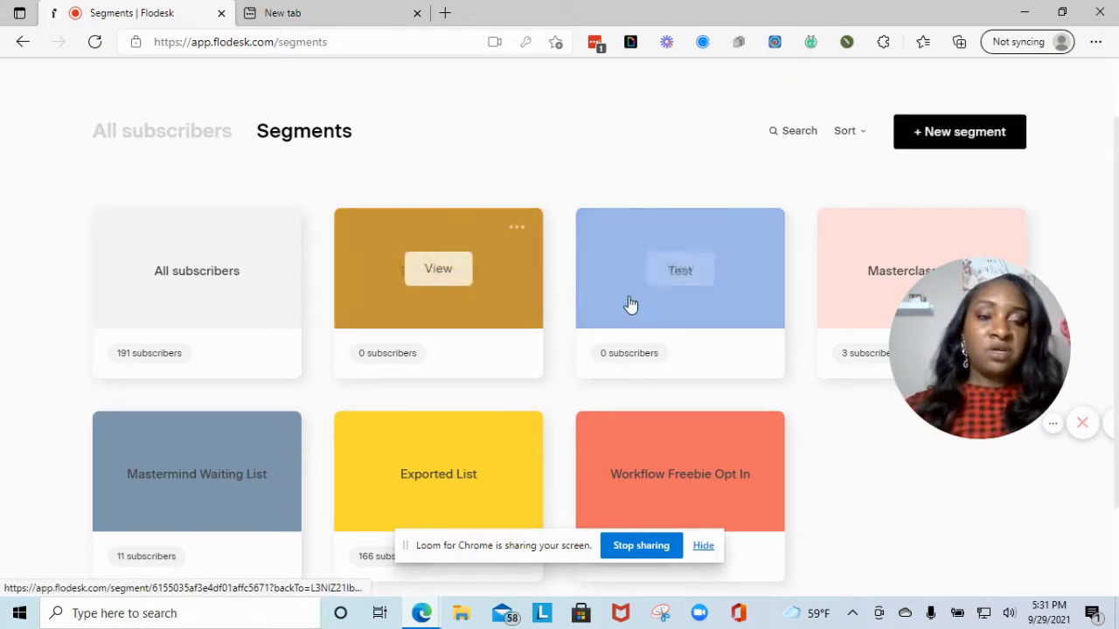
- Create a segment named 'Fall Masterclass' with the mustard colour and save it
left_click(952, 133)
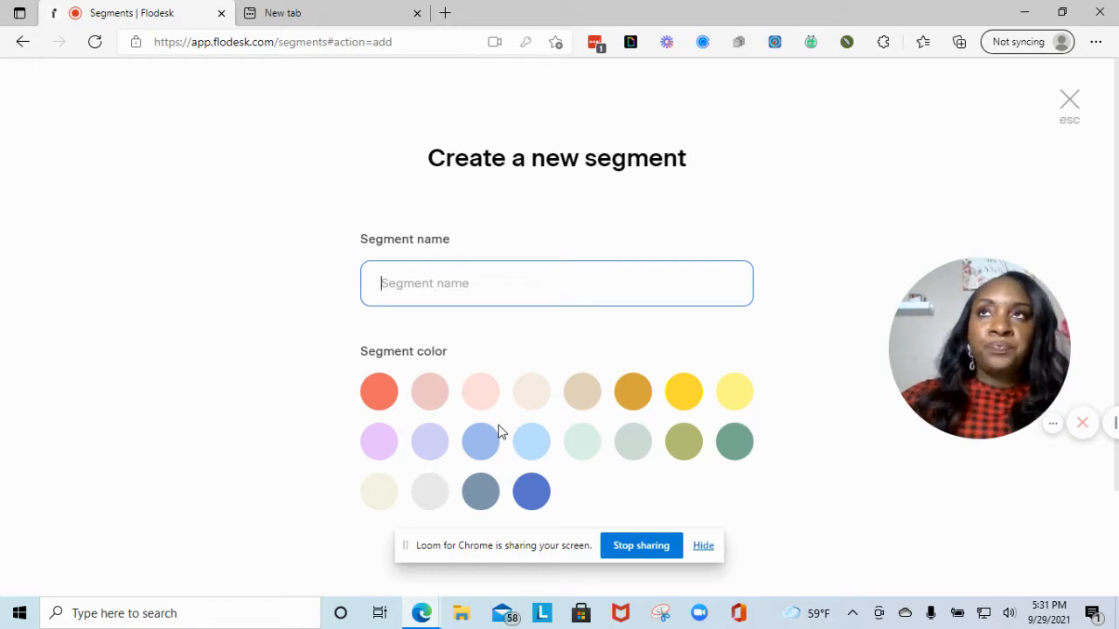
type("Fall Ma")
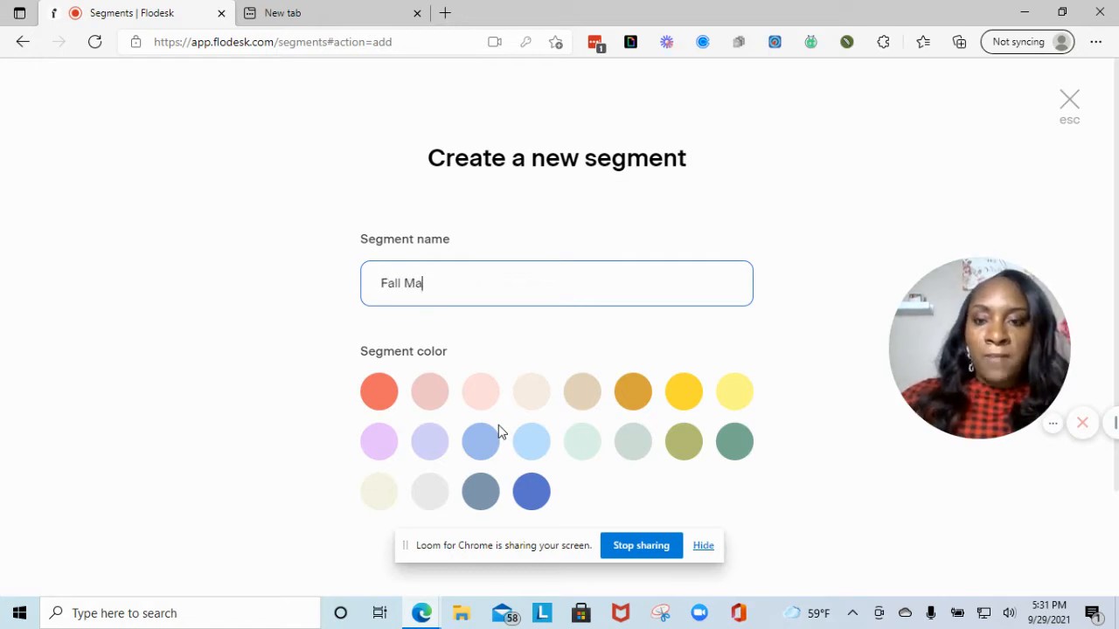
type("sterclass")
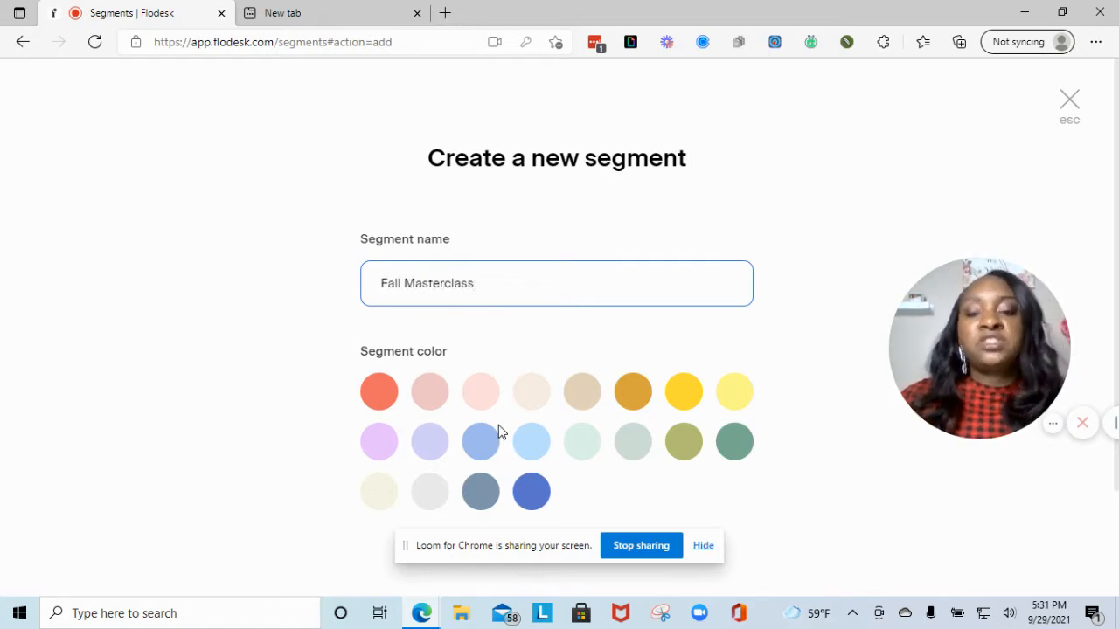
left_click(629, 400)
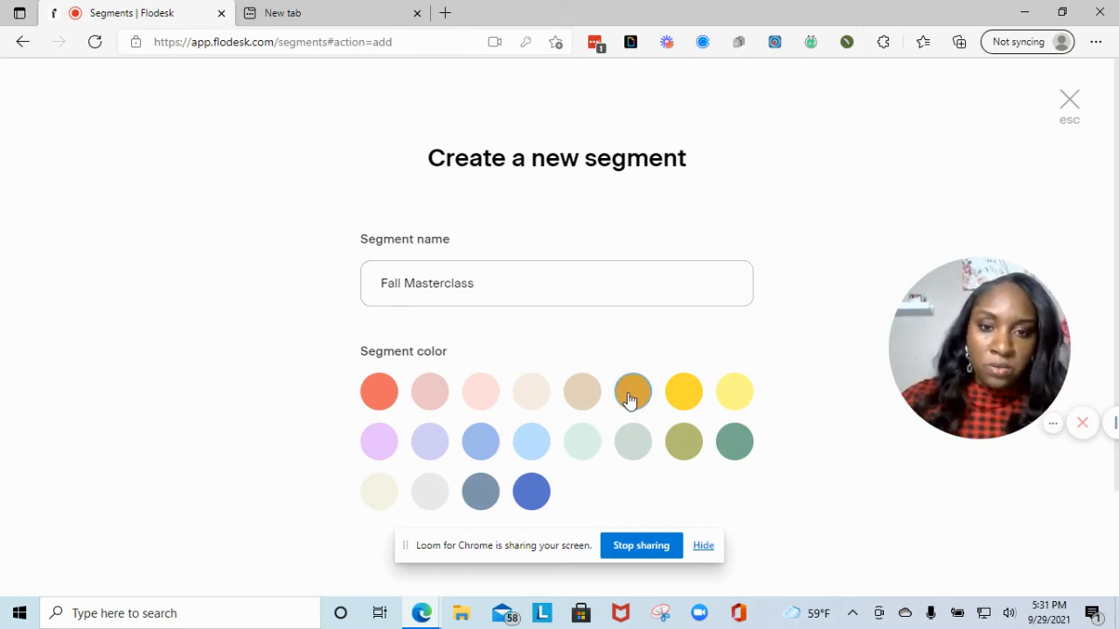
scroll(606, 377, "down", 2)
left_click(734, 495)
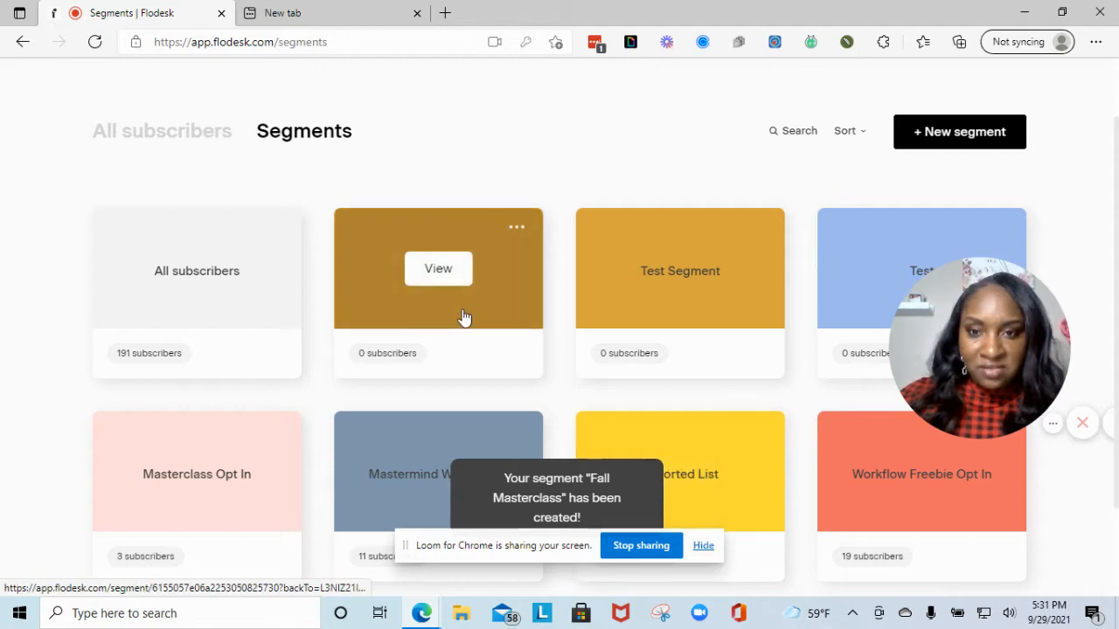
- On All subscribers, view the Upload CSV import page, close it, and reopen the Add subscriber options
left_click(144, 133)
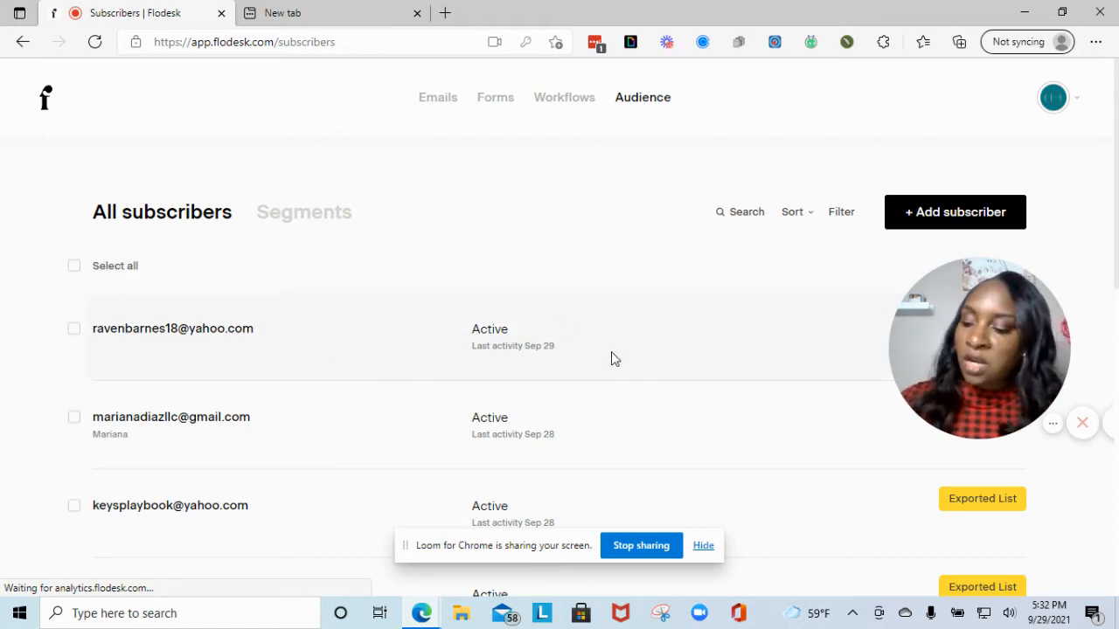
left_click(901, 212)
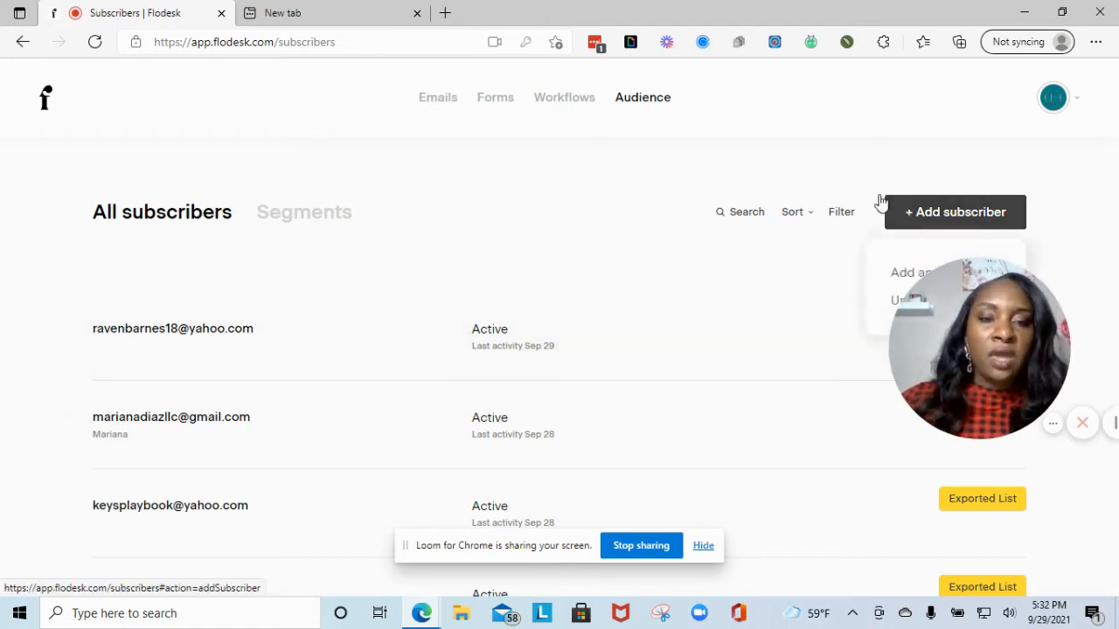
left_click_drag(935, 273, 101, 264)
left_click(979, 223)
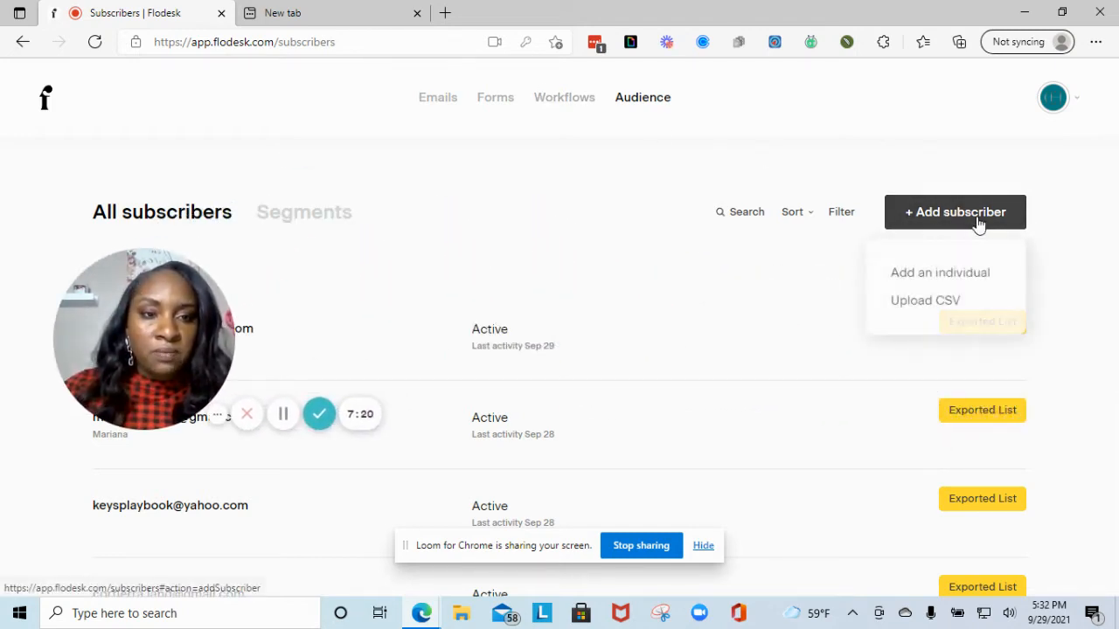
left_click(928, 301)
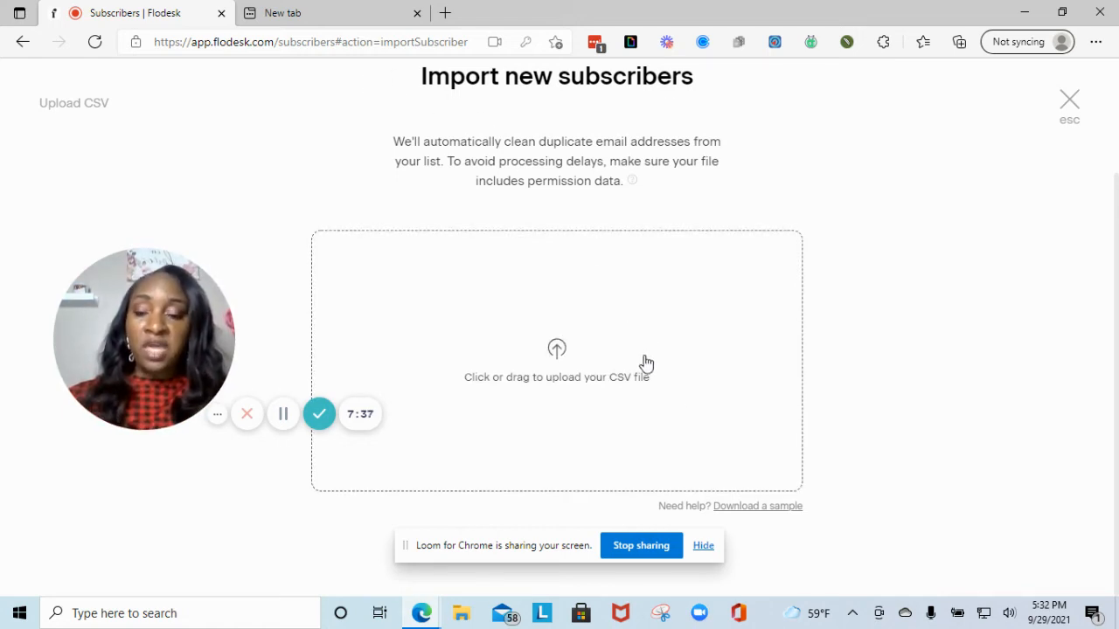
left_click(1070, 118)
left_click(983, 219)
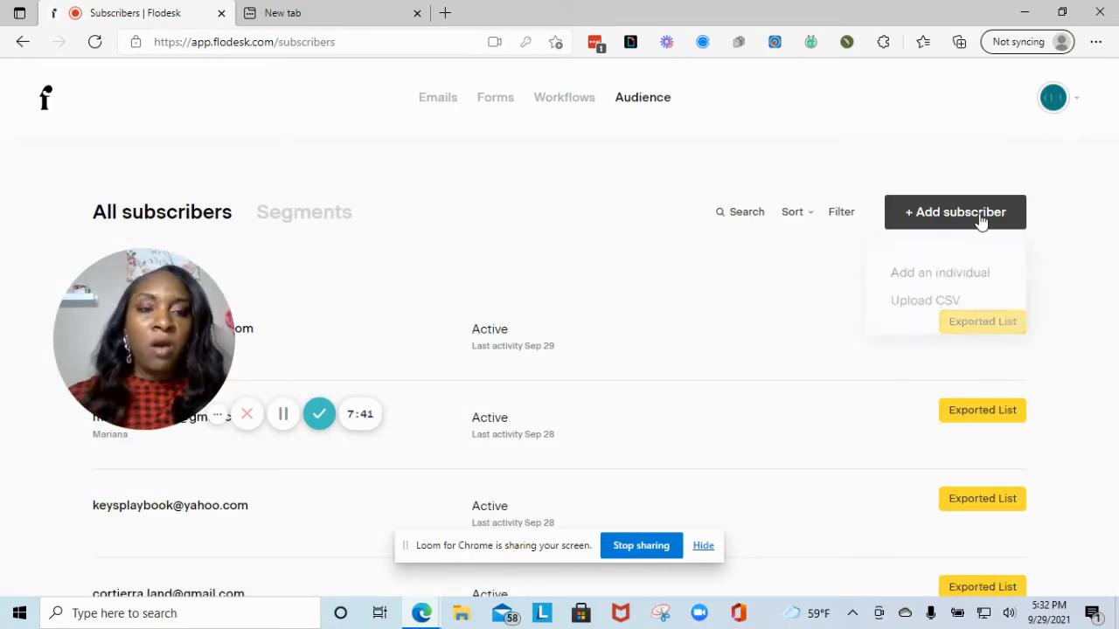
- Start a new individual subscriber and enter the subscriber's email address
left_click(936, 278)
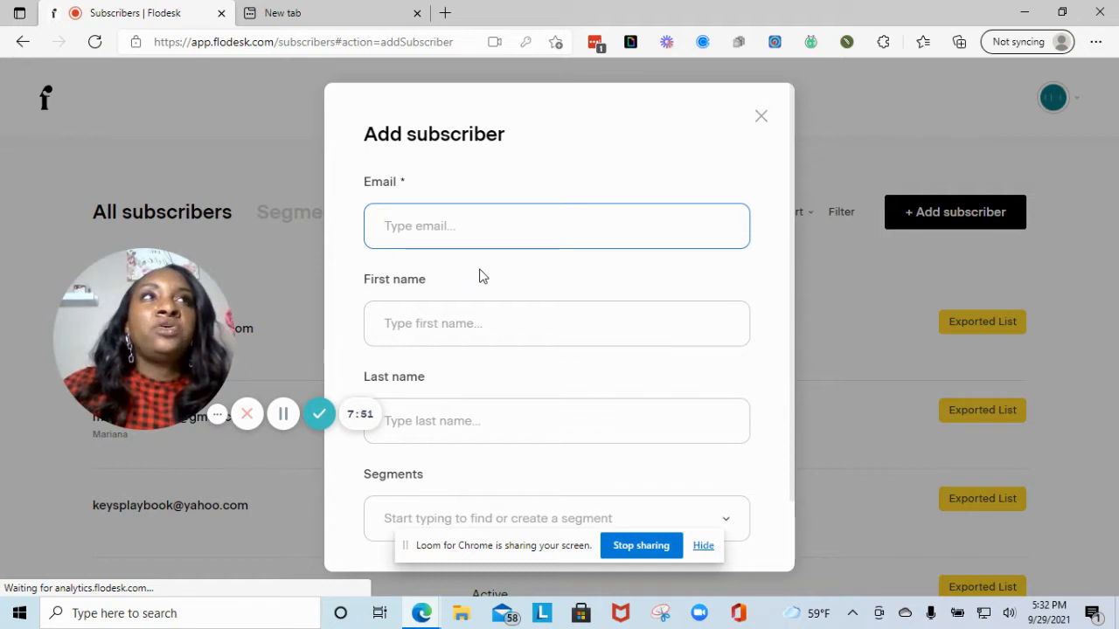
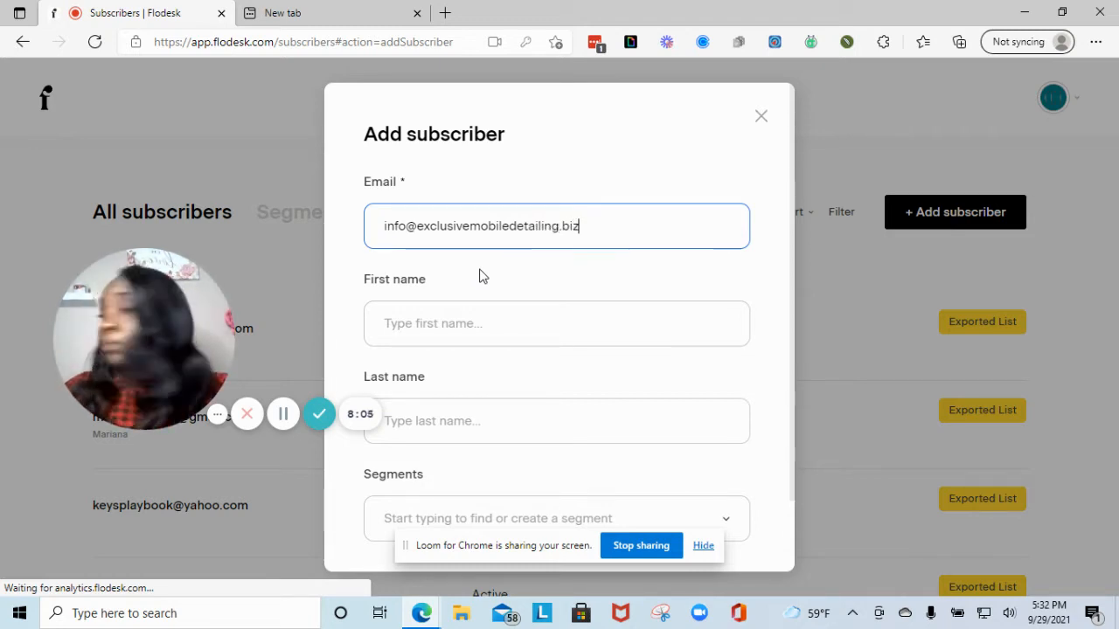
left_click(283, 413)
left_click(491, 335)
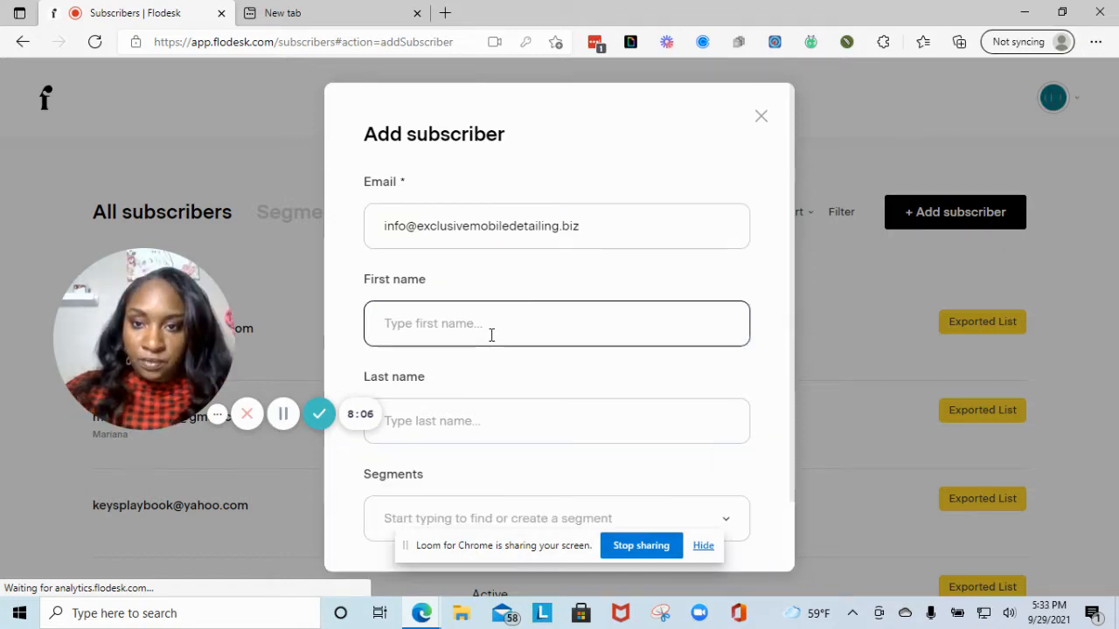
- Fill in the subscriber's first name and the last name 'Test'
left_click(487, 330)
type("Chritina")
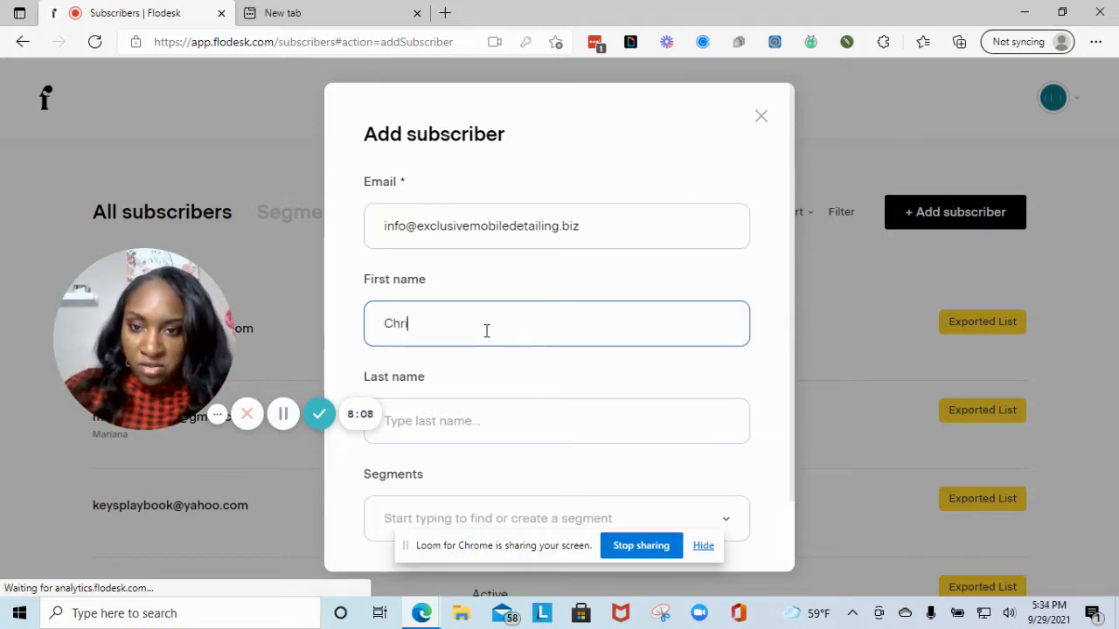
key("BackSpace")
type("stina")
key("Tab")
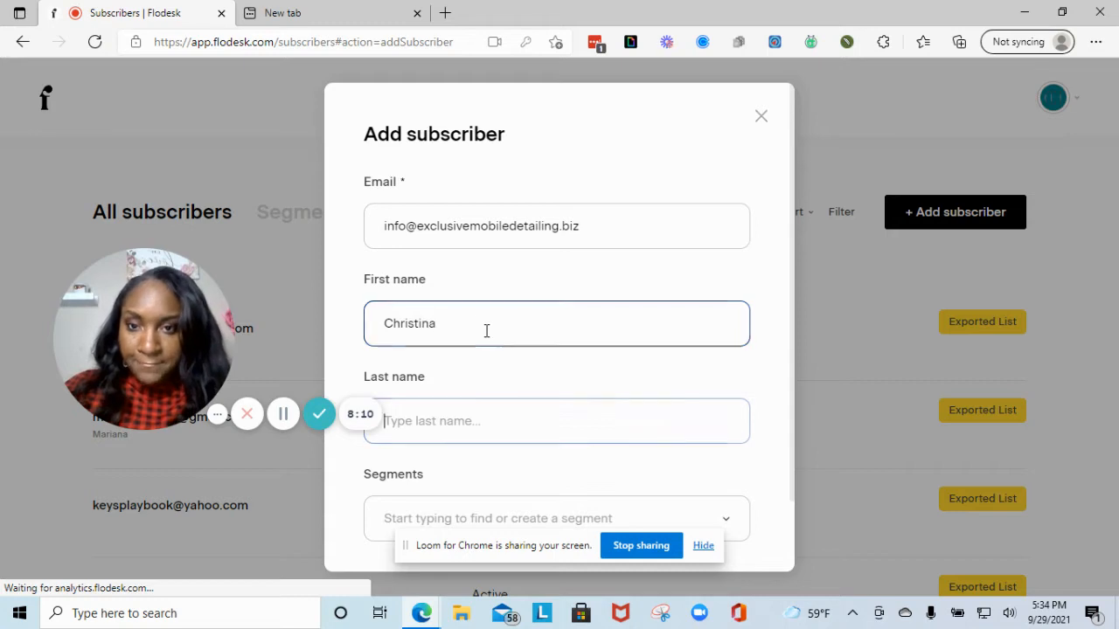
type("Test")
- Assign the subscriber to the Fall Masterclass segment and save
scroll(493, 336, "down", 2)
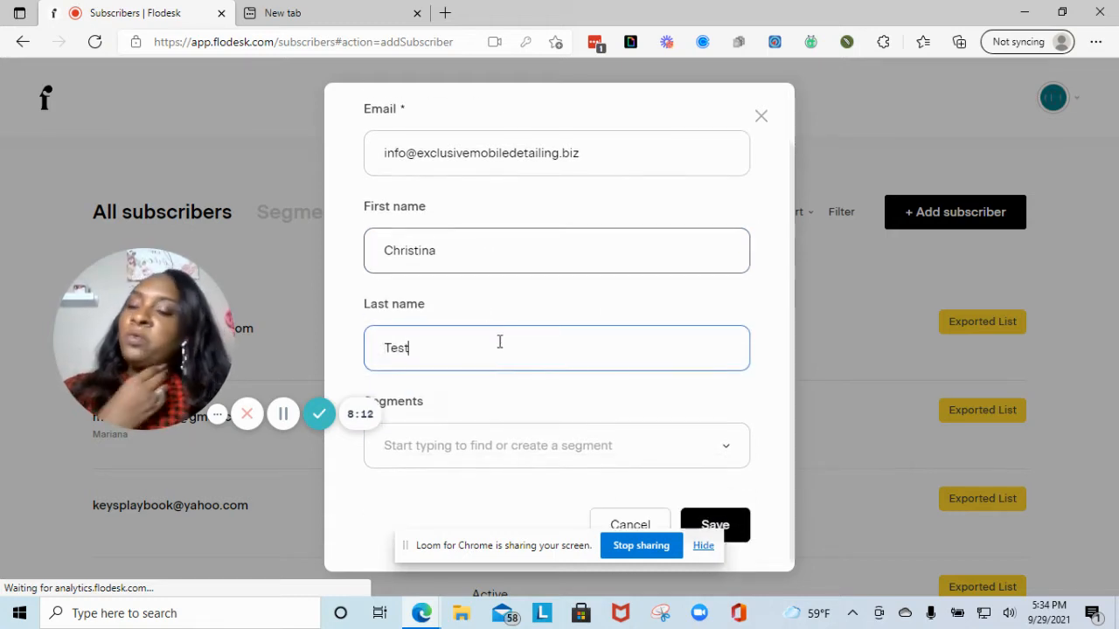
left_click(551, 440)
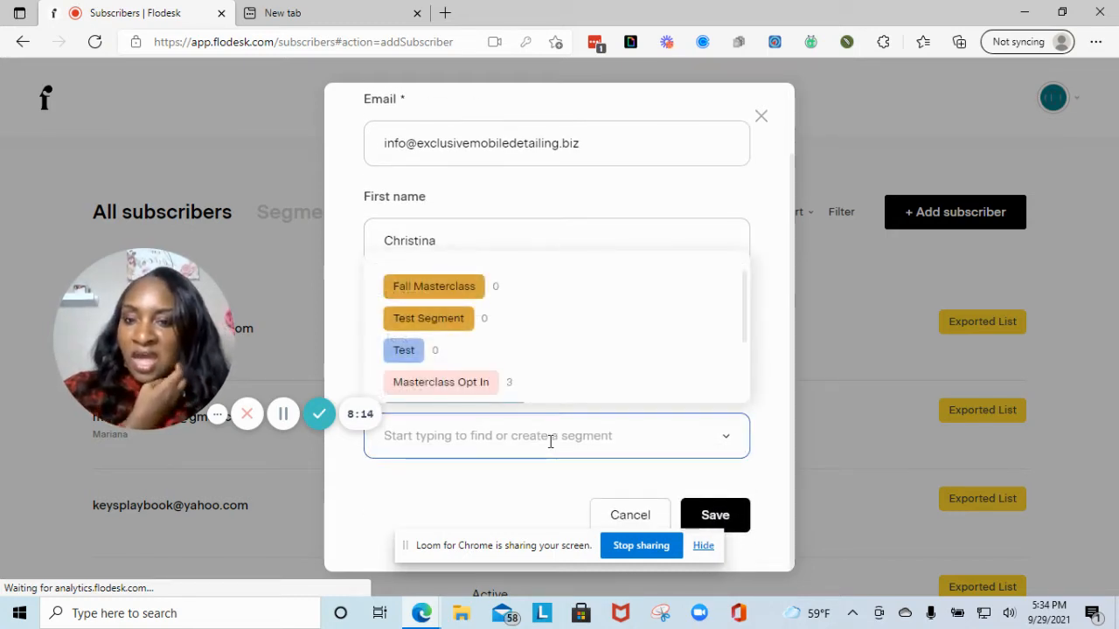
left_click(435, 289)
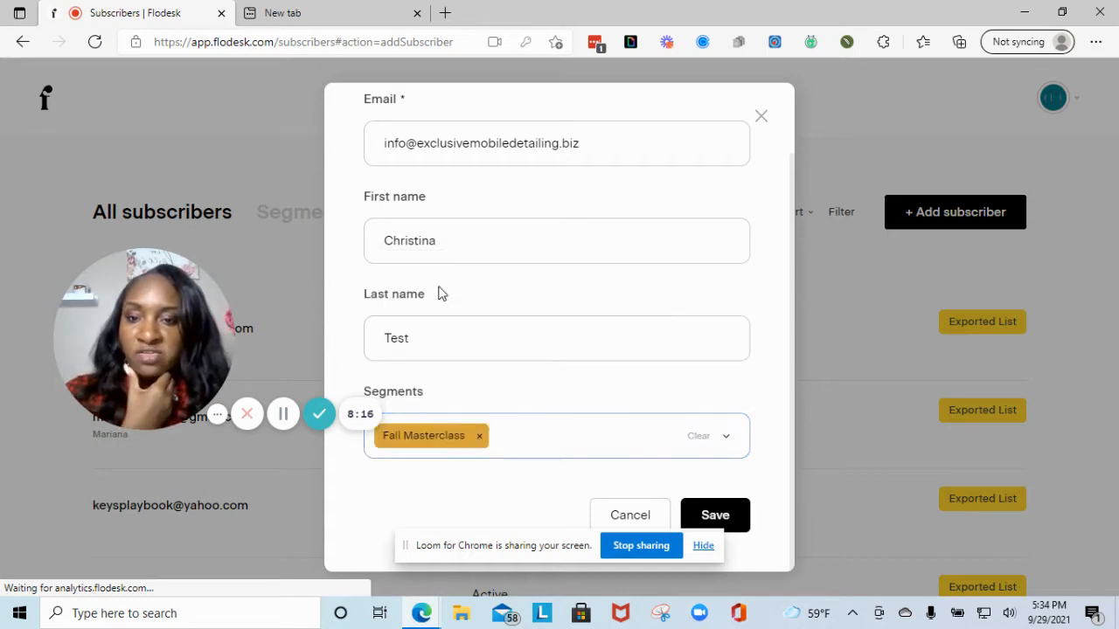
left_click(739, 515)
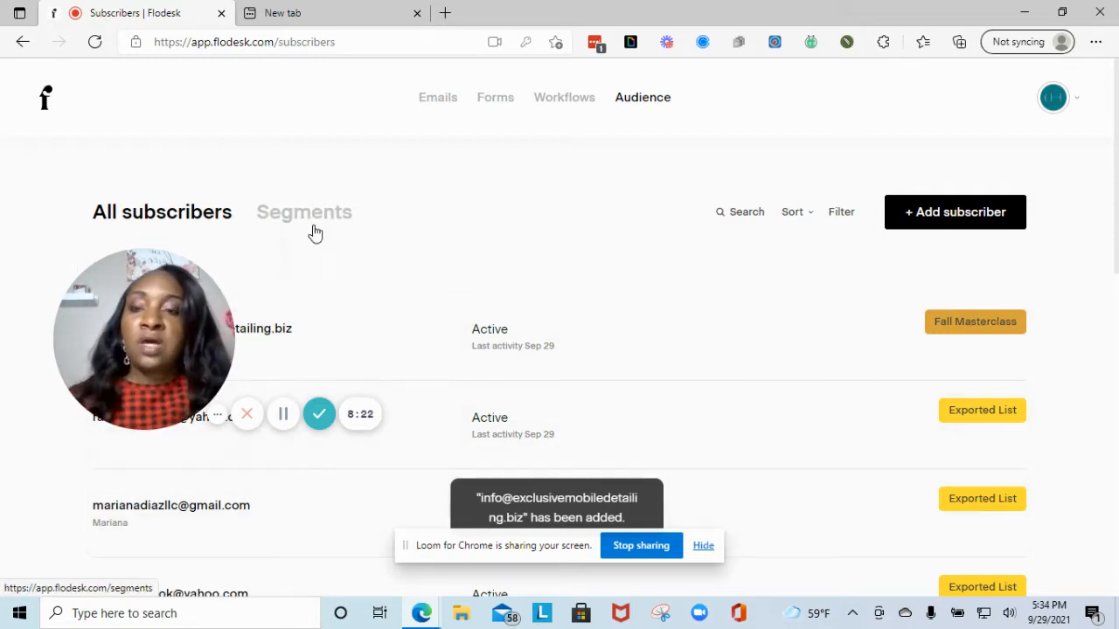
left_click_drag(96, 350, 136, 494)
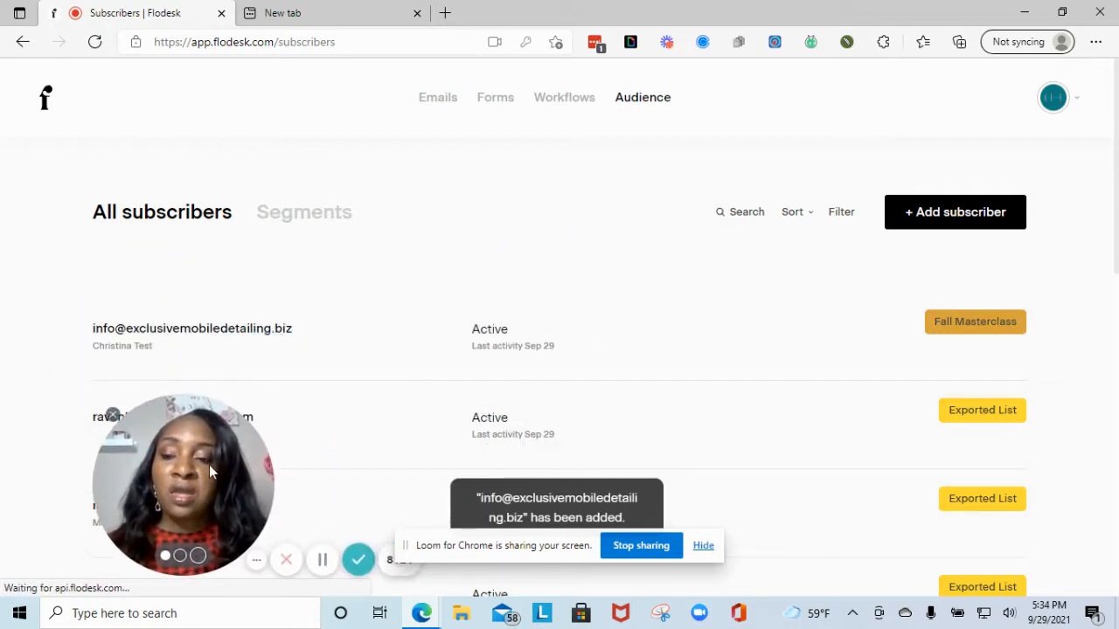
- Open the Fall Masterclass segment from the Segments overview to view its single subscriber
left_click(313, 214)
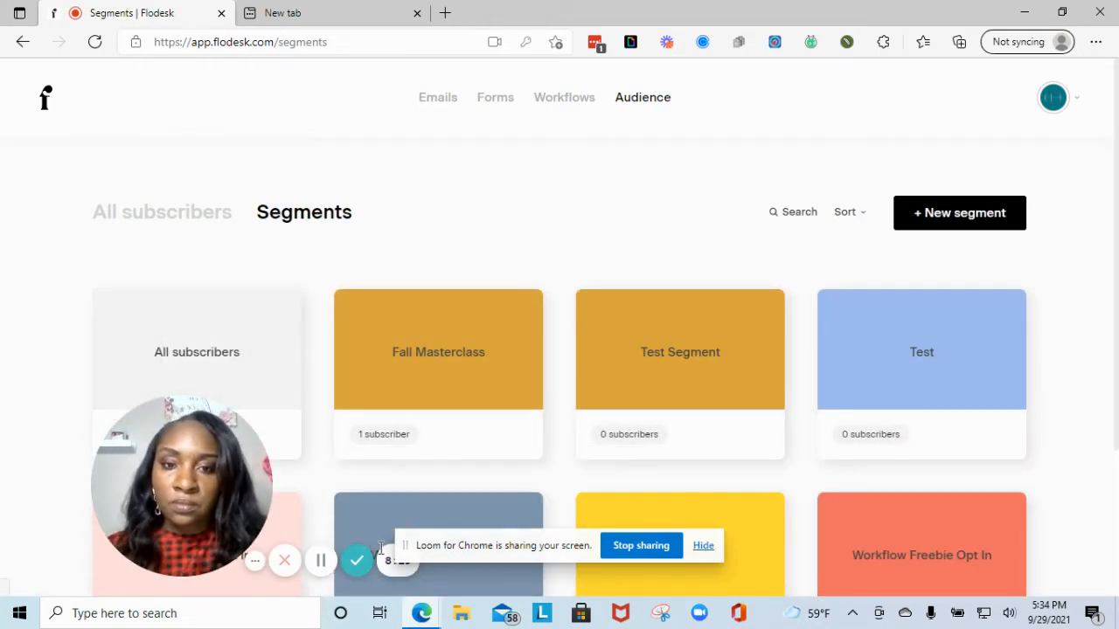
scroll(467, 432, "down", 2)
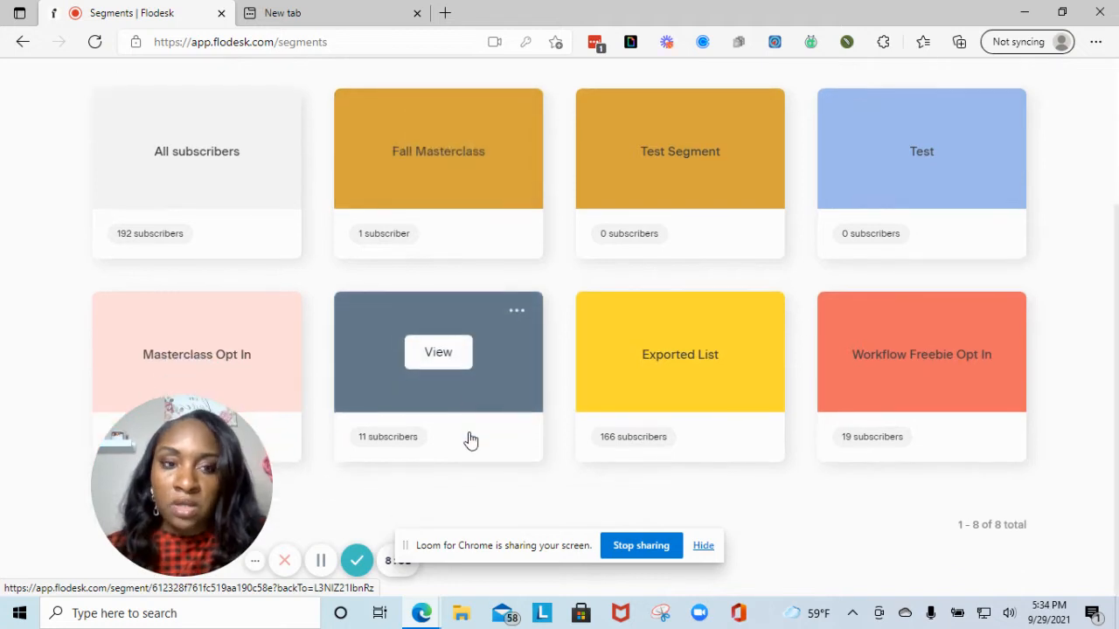
scroll(470, 437, "up", 2)
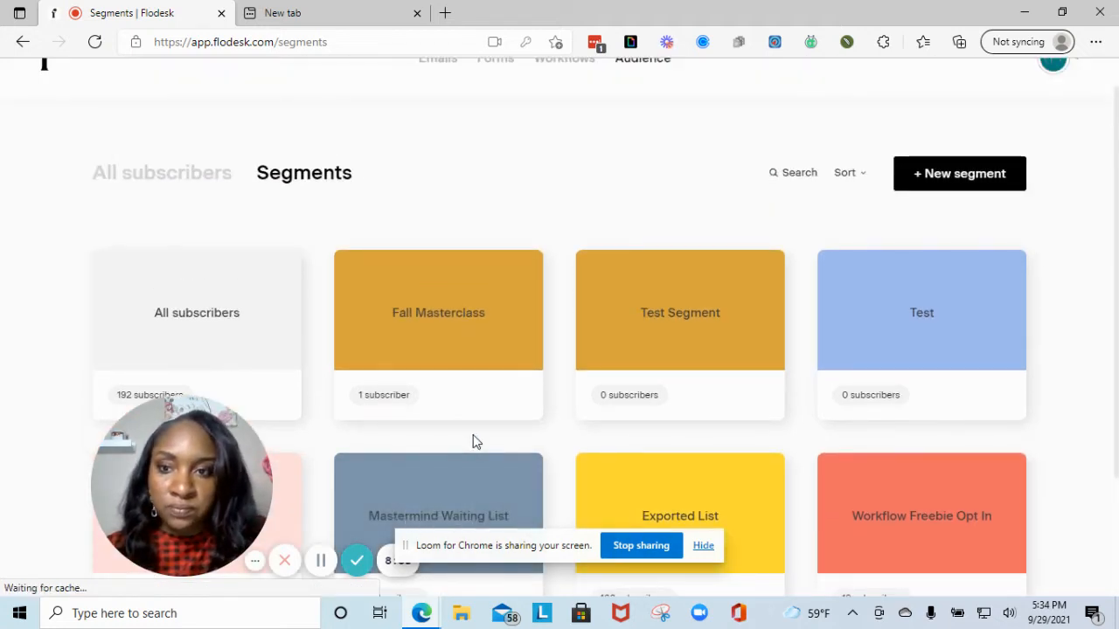
mouse_move(475, 327)
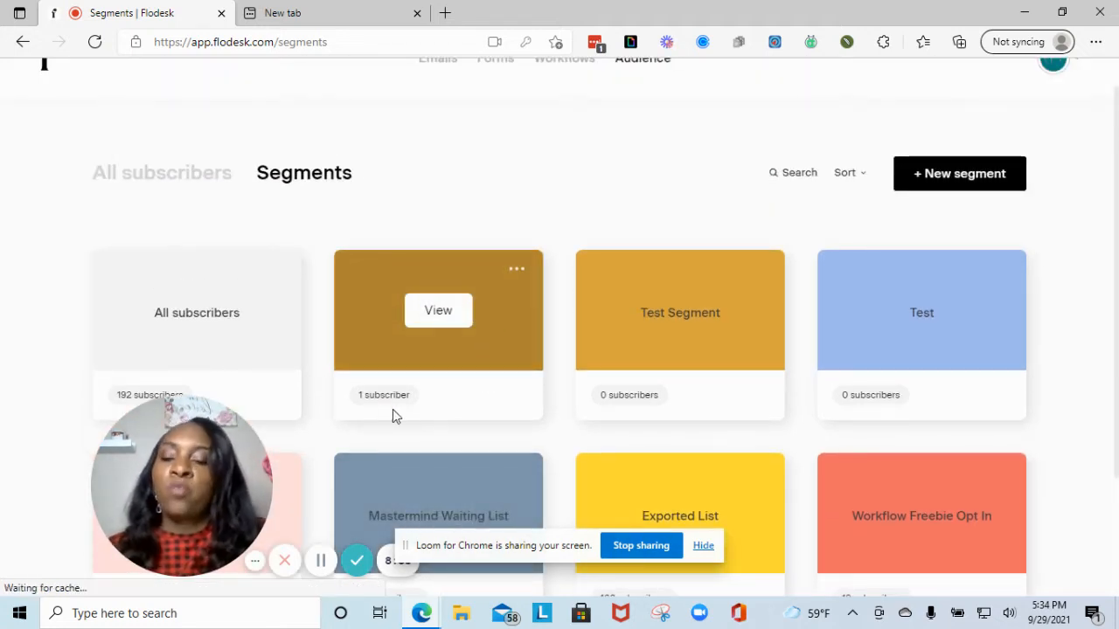
left_click(380, 327)
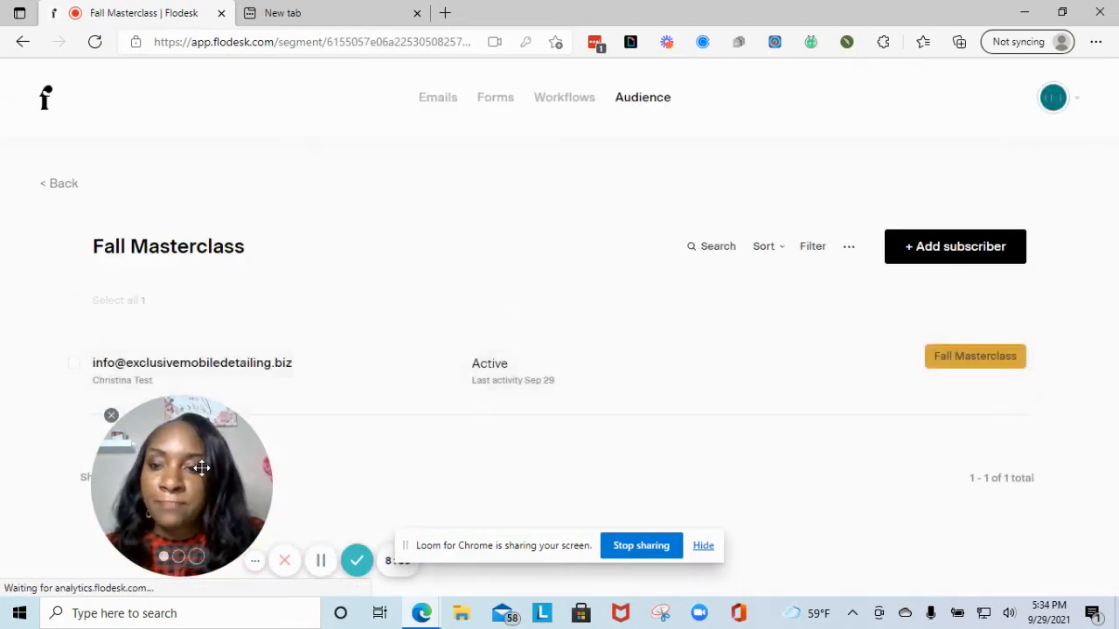
left_click_drag(209, 472, 229, 455)
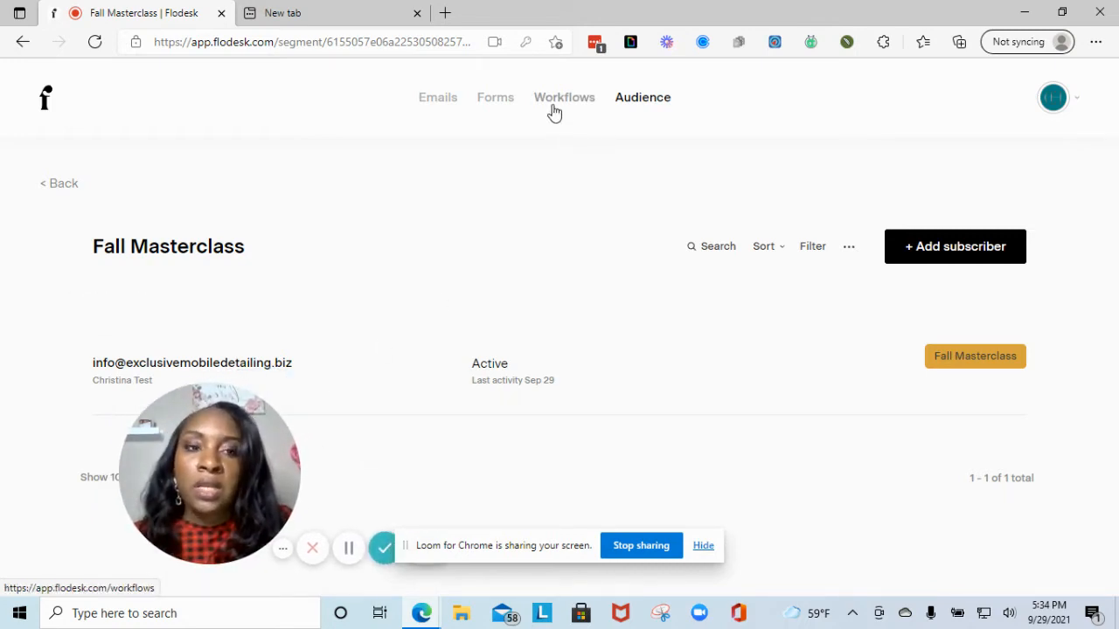
- Browse the email cards on the Emails page and bring up the new-email template gallery
left_click(437, 112)
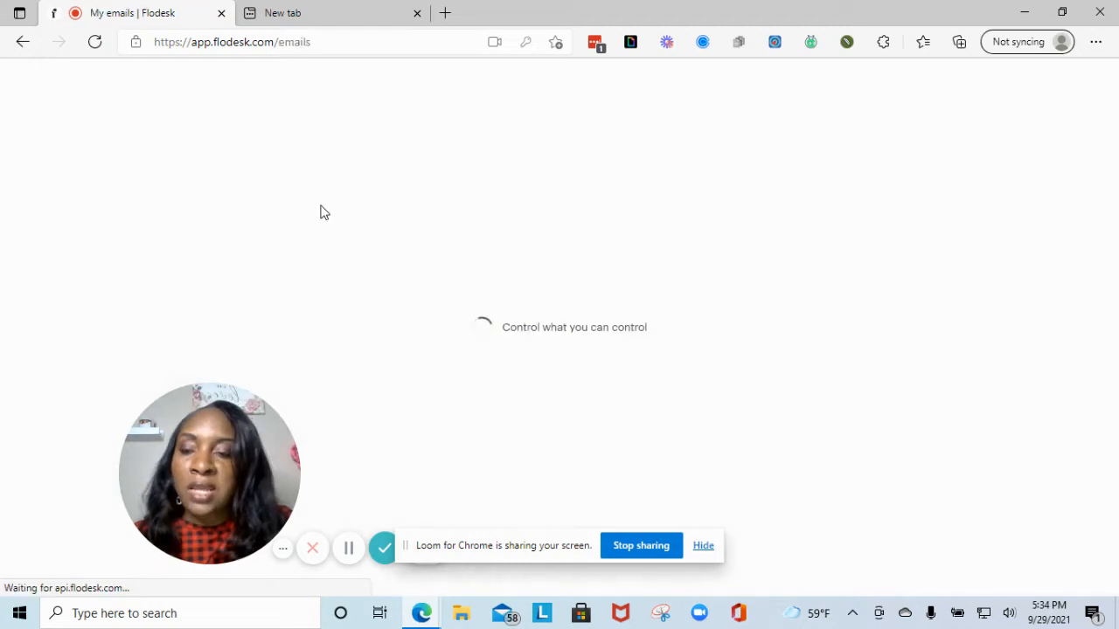
left_click_drag(194, 457, 357, 156)
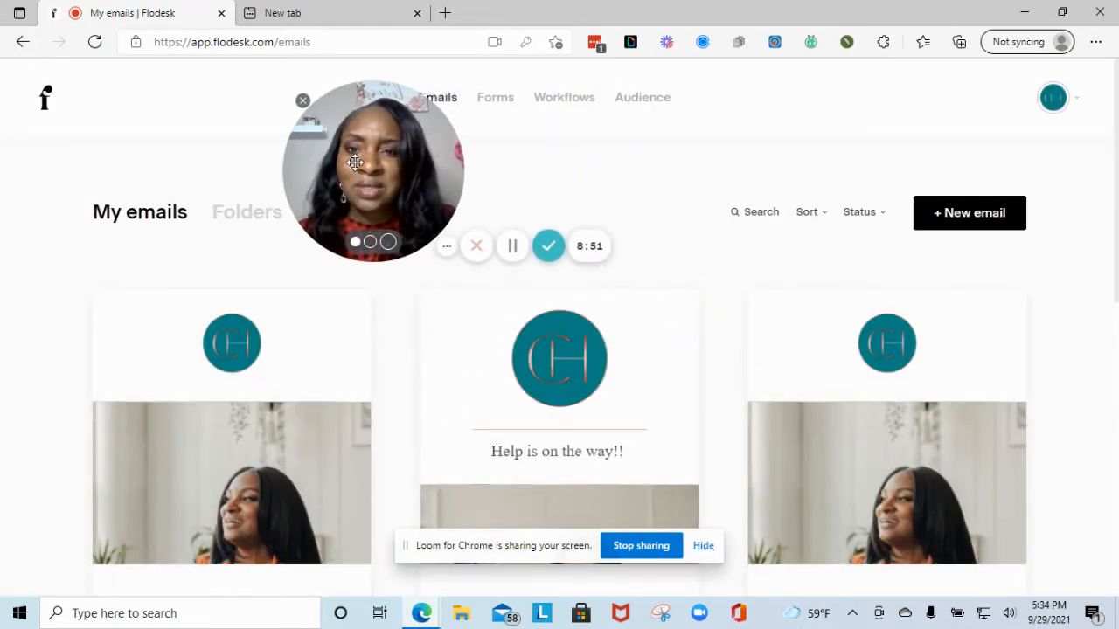
left_click(303, 102)
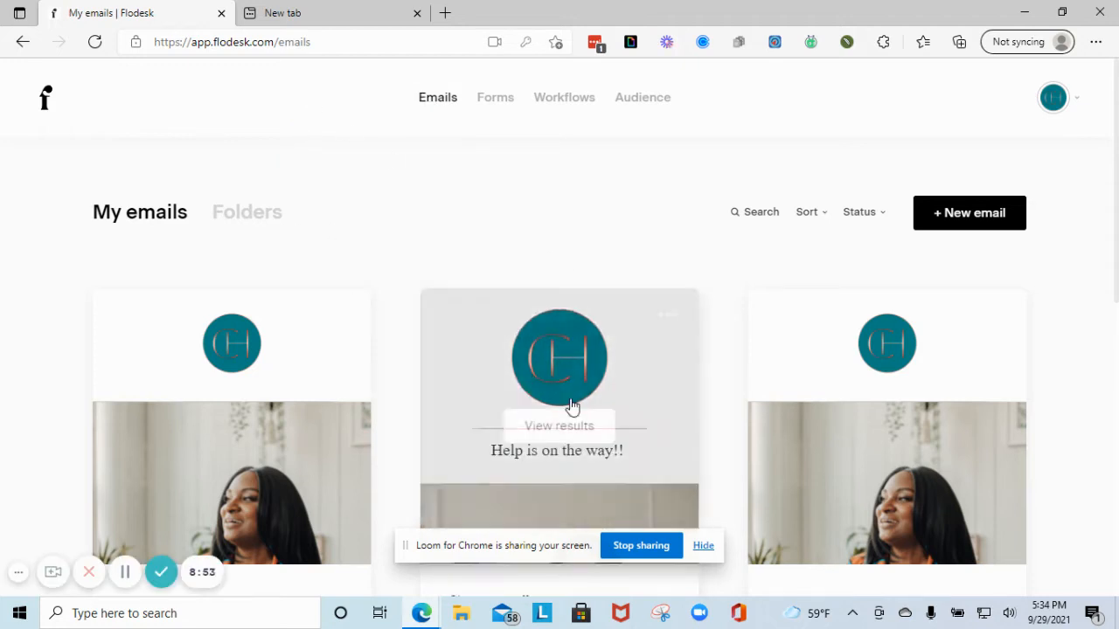
scroll(722, 275, "down", 3)
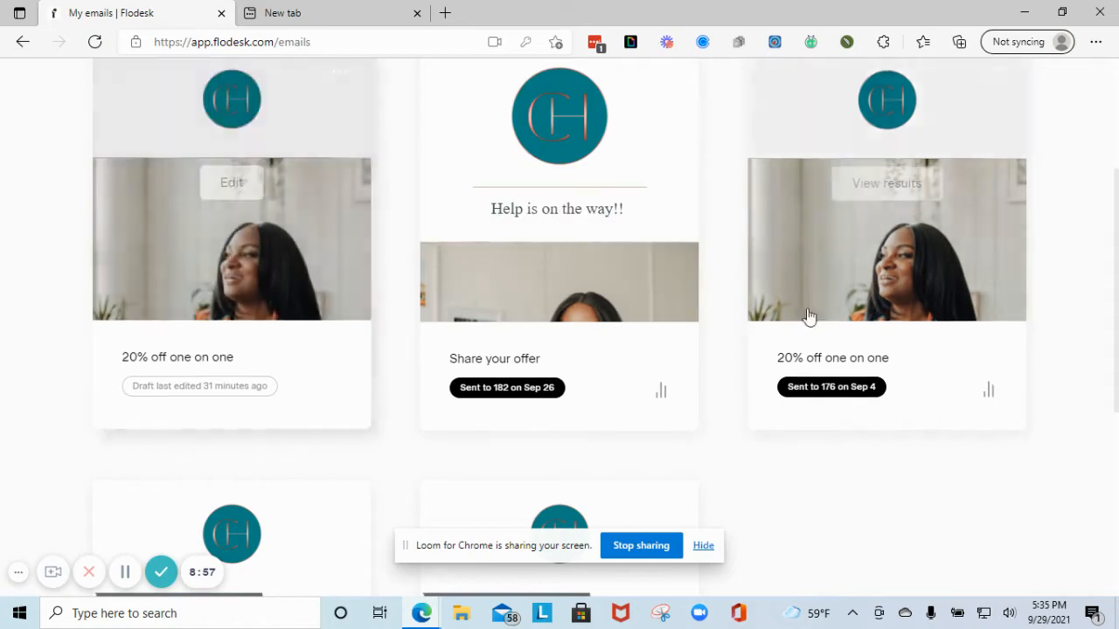
scroll(515, 353, "down", 5)
scroll(507, 398, "up", 8)
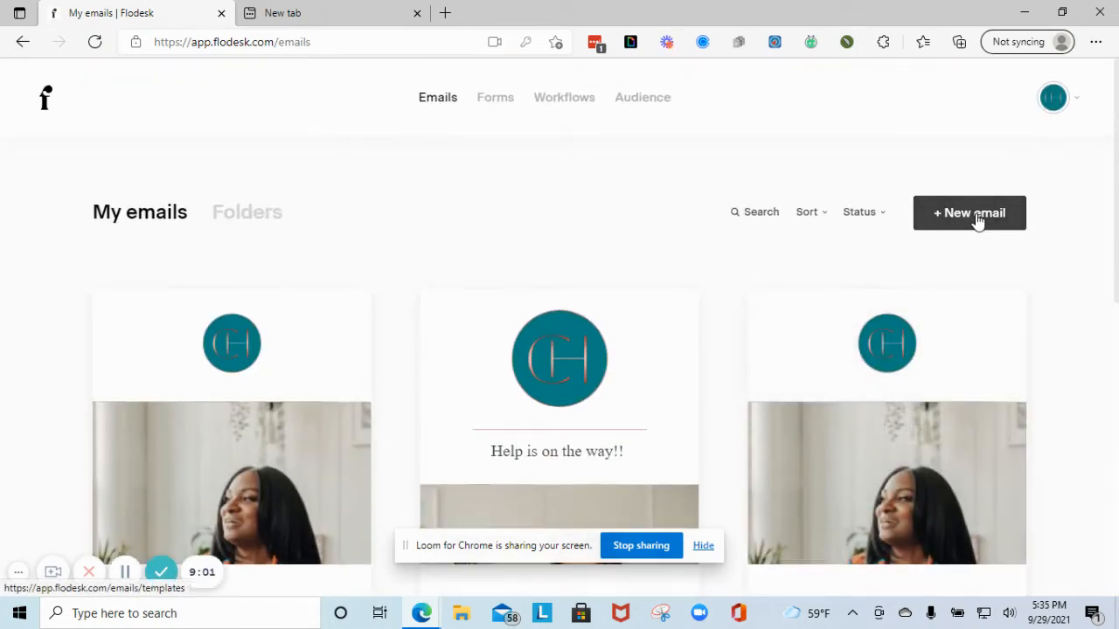
left_click(976, 216)
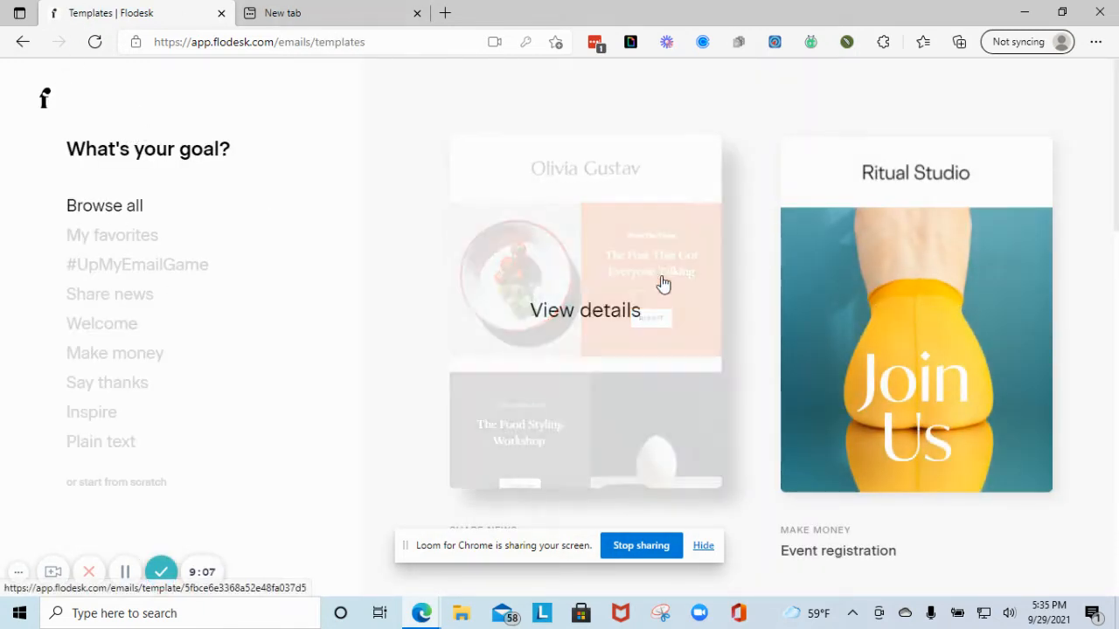
- Filter templates to Share news and open the Share your news template details
scroll(765, 297, "down", 6)
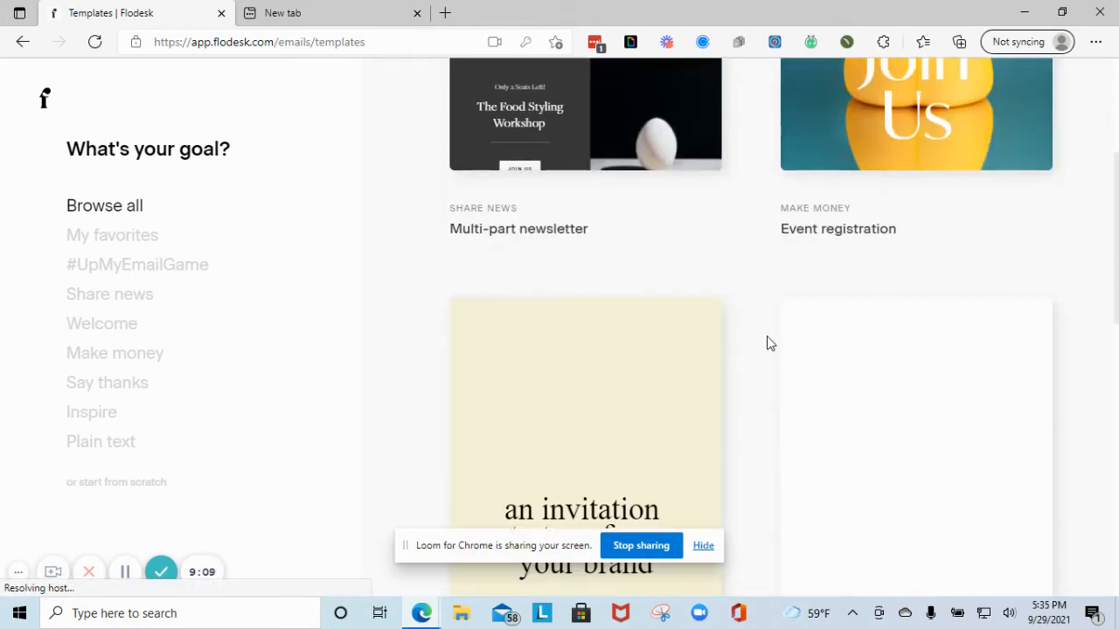
scroll(765, 394, "down", 5)
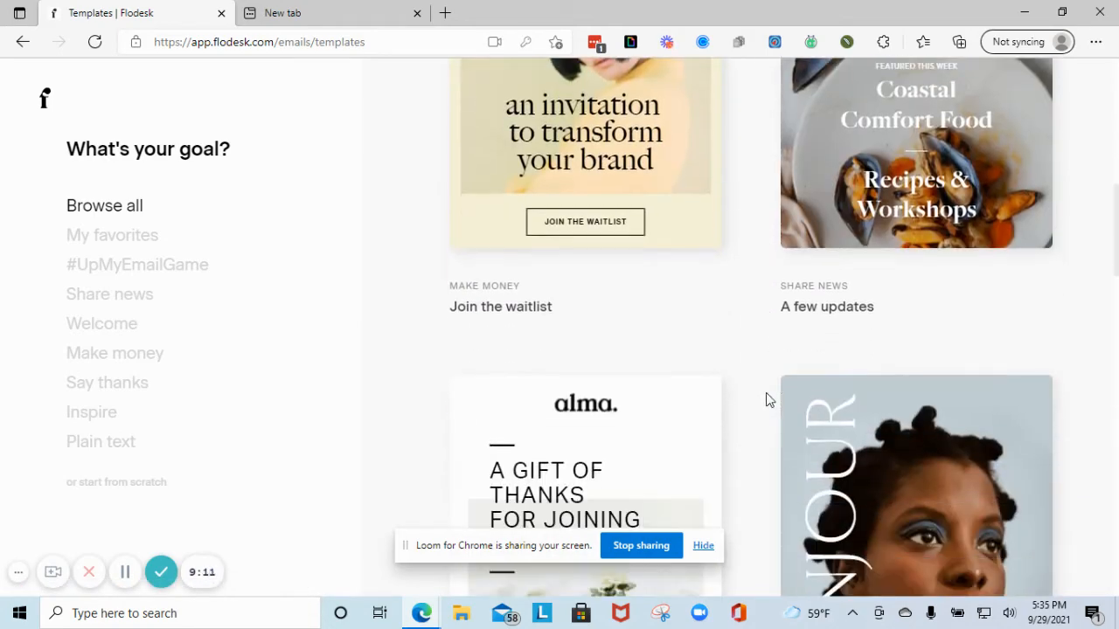
scroll(765, 400, "down", 6)
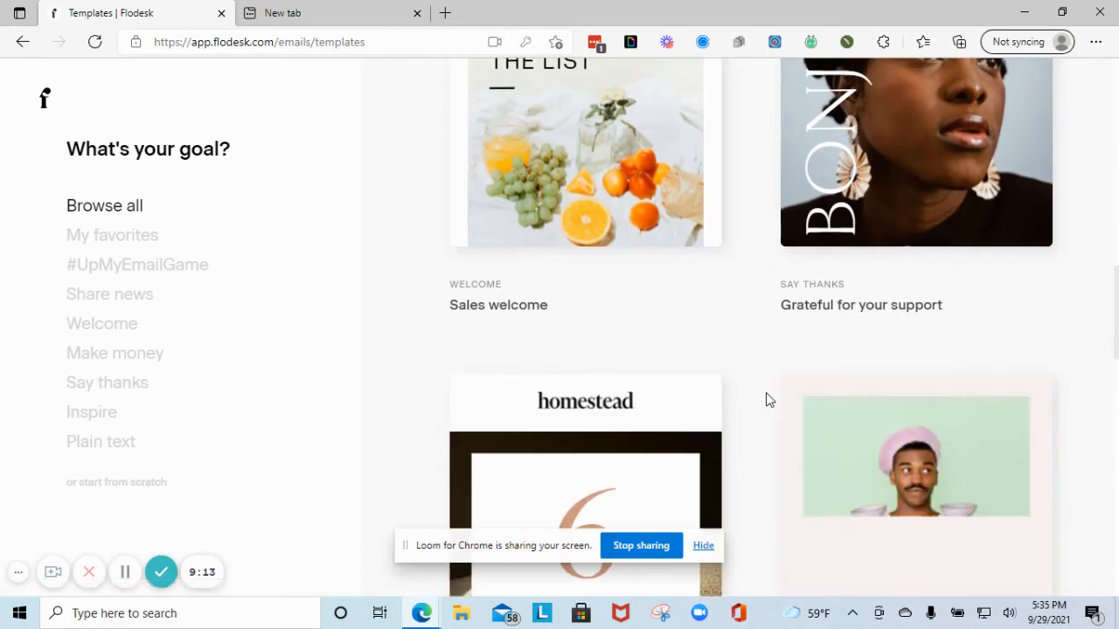
scroll(761, 395, "down", 6)
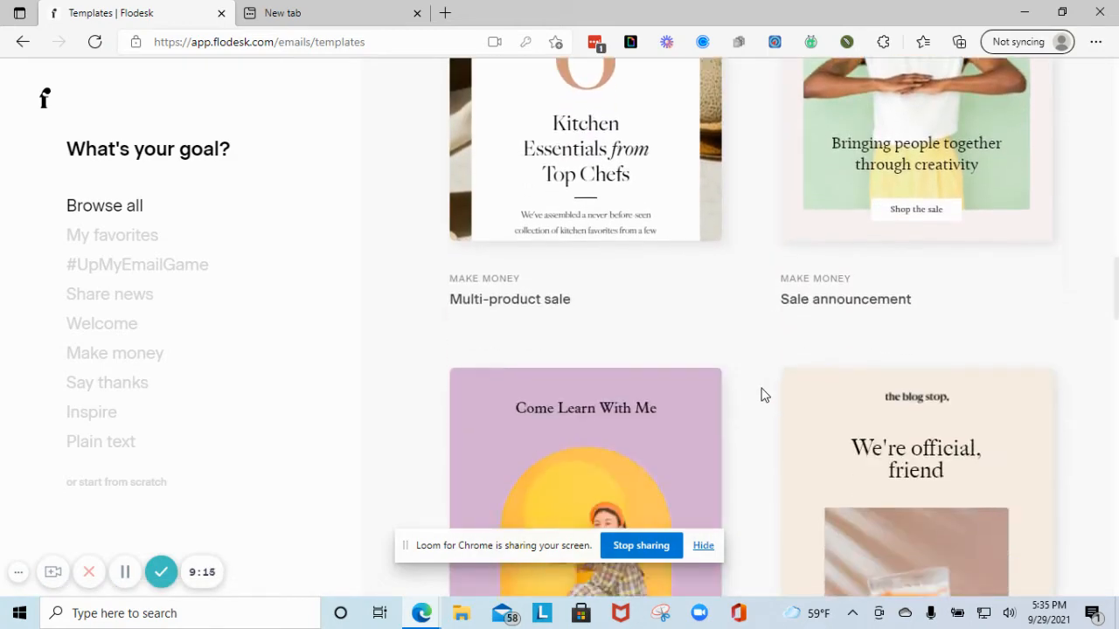
scroll(761, 395, "down", 1)
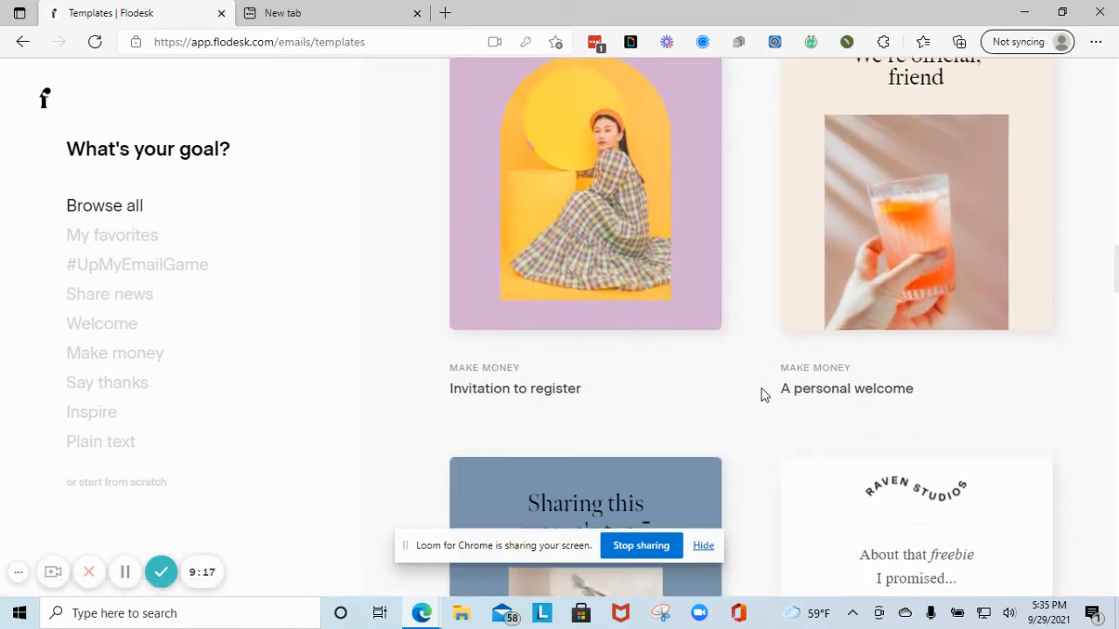
scroll(760, 389, "up", 1)
scroll(759, 390, "down", 3)
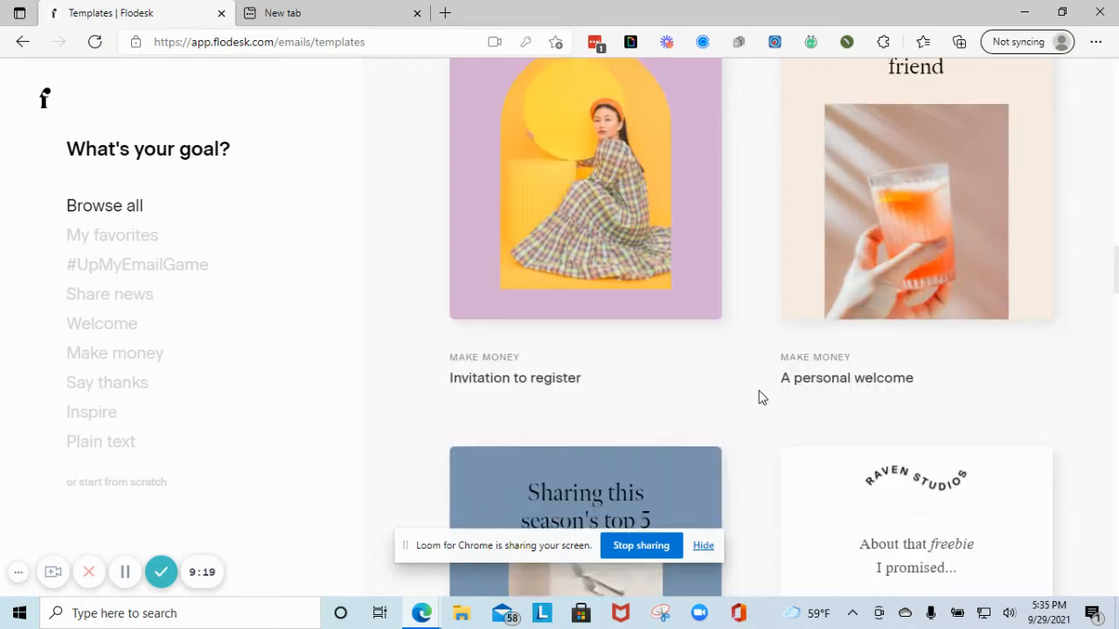
scroll(759, 397, "down", 2)
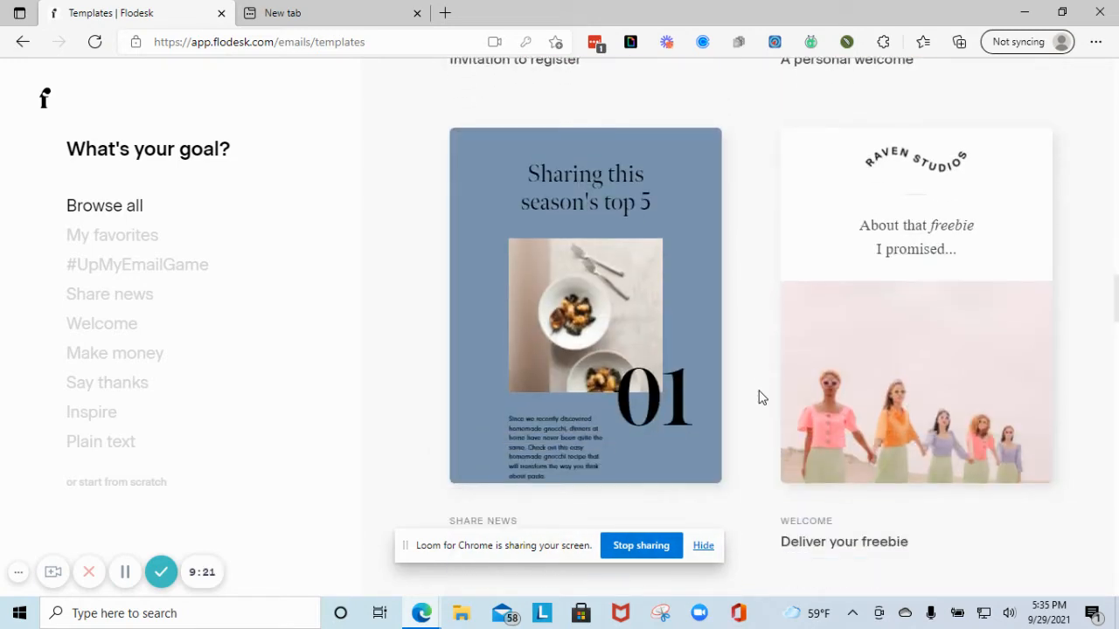
scroll(760, 395, "down", 1)
left_click(112, 300)
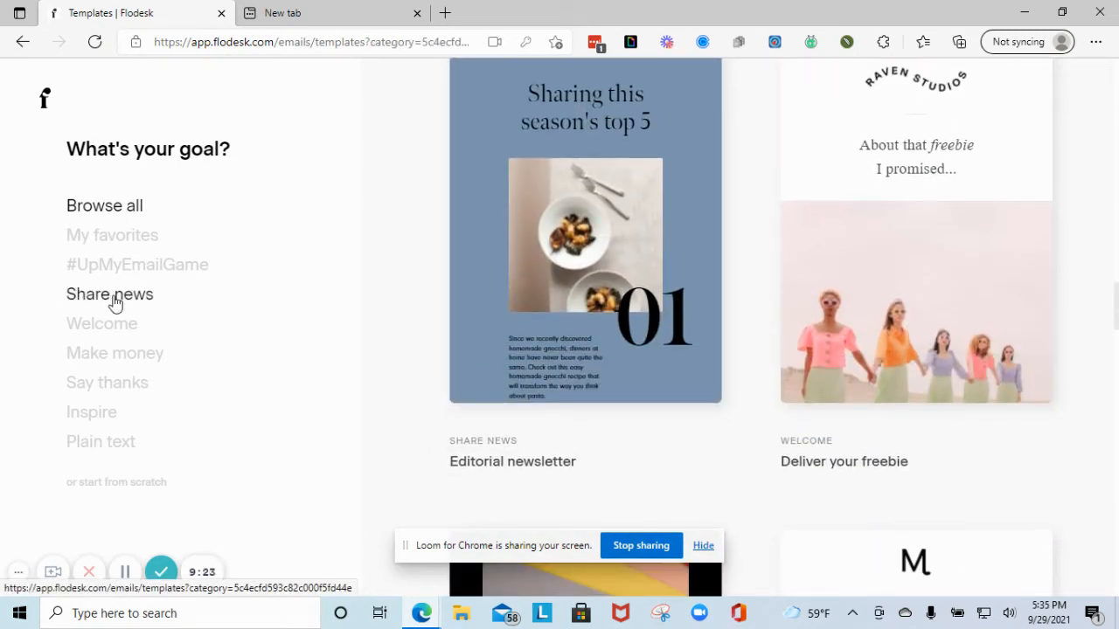
left_click(112, 322)
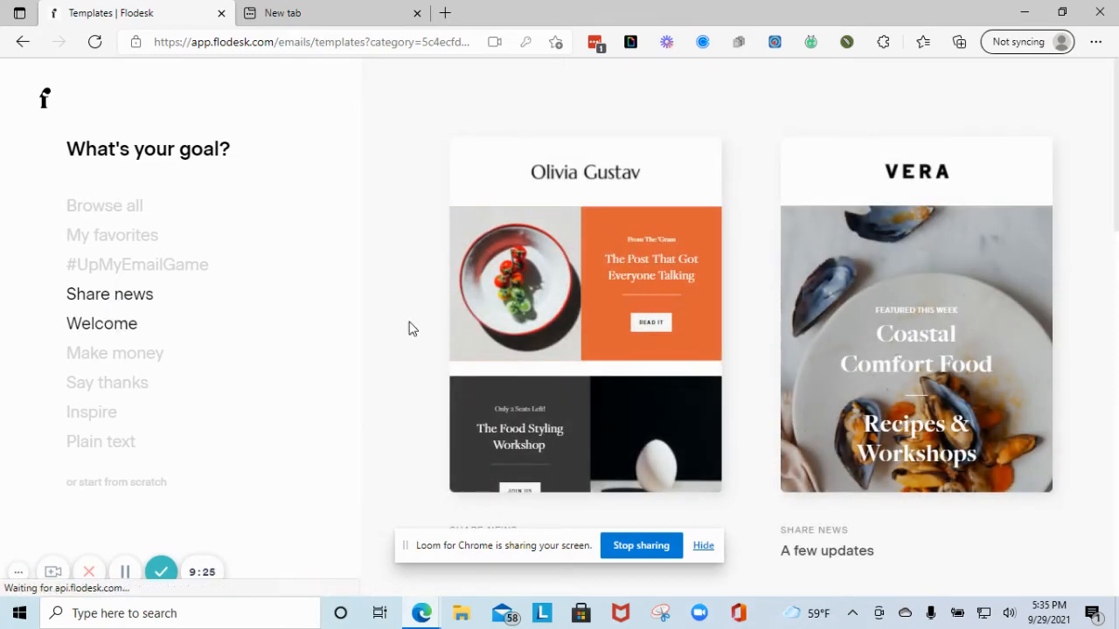
scroll(694, 347, "down", 6)
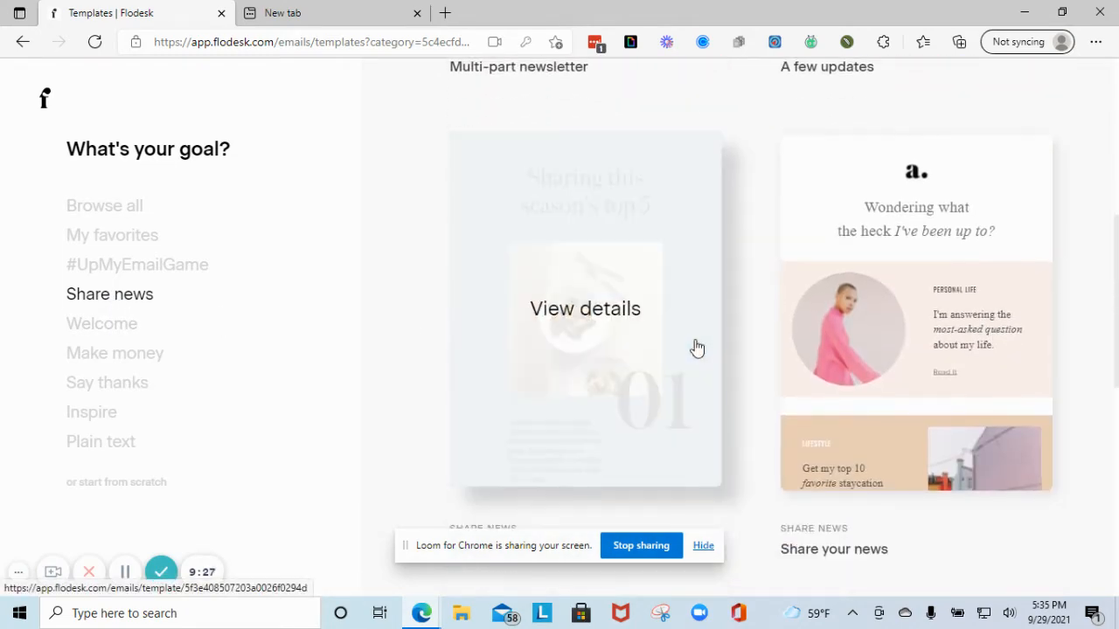
left_click(897, 379)
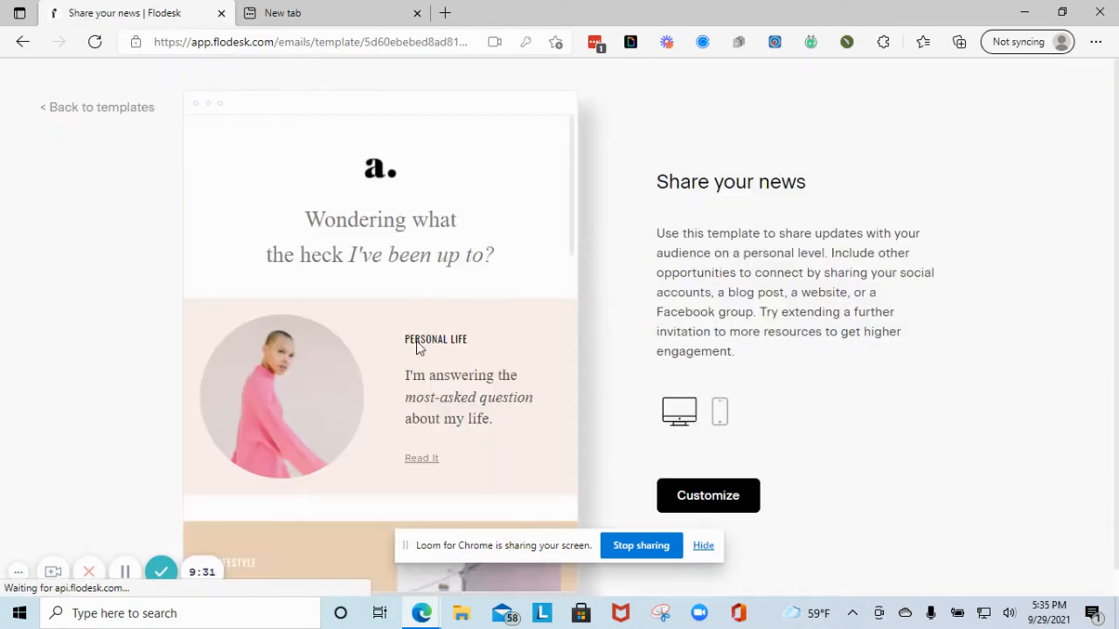
- Load the Share your news template into the Design email editor for customizing
scroll(405, 287, "down", 2)
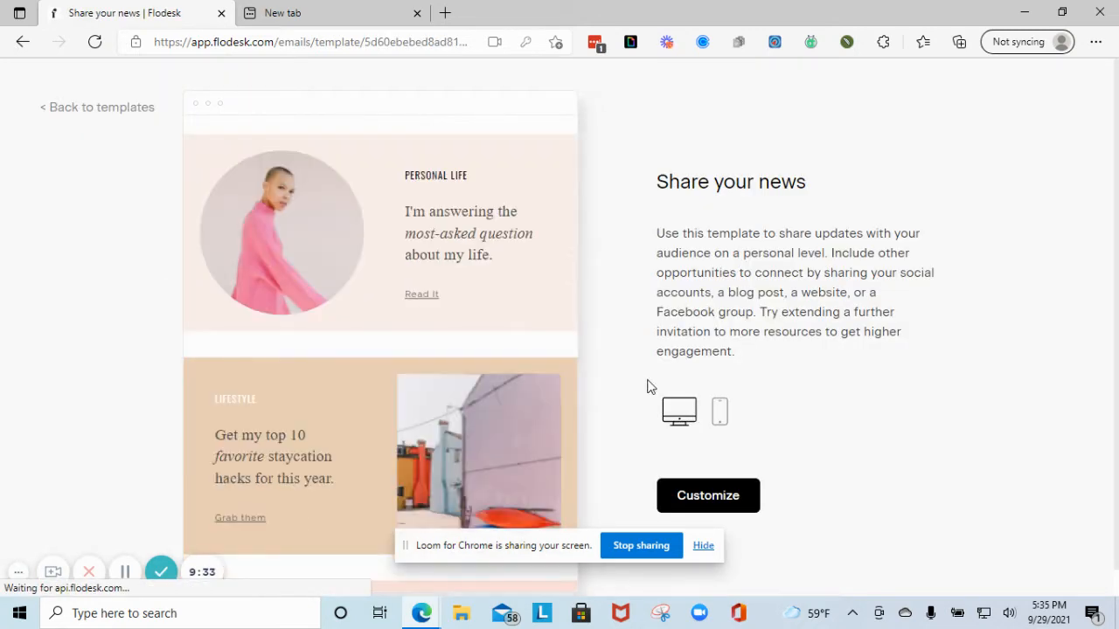
left_click(715, 494)
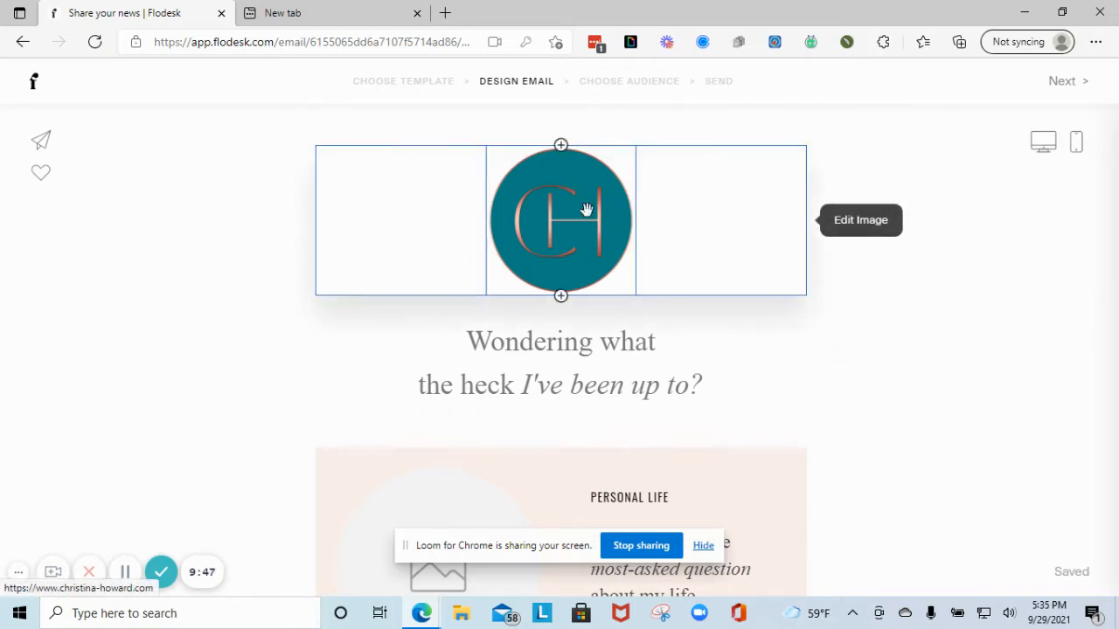
scroll(590, 211, "down", 2)
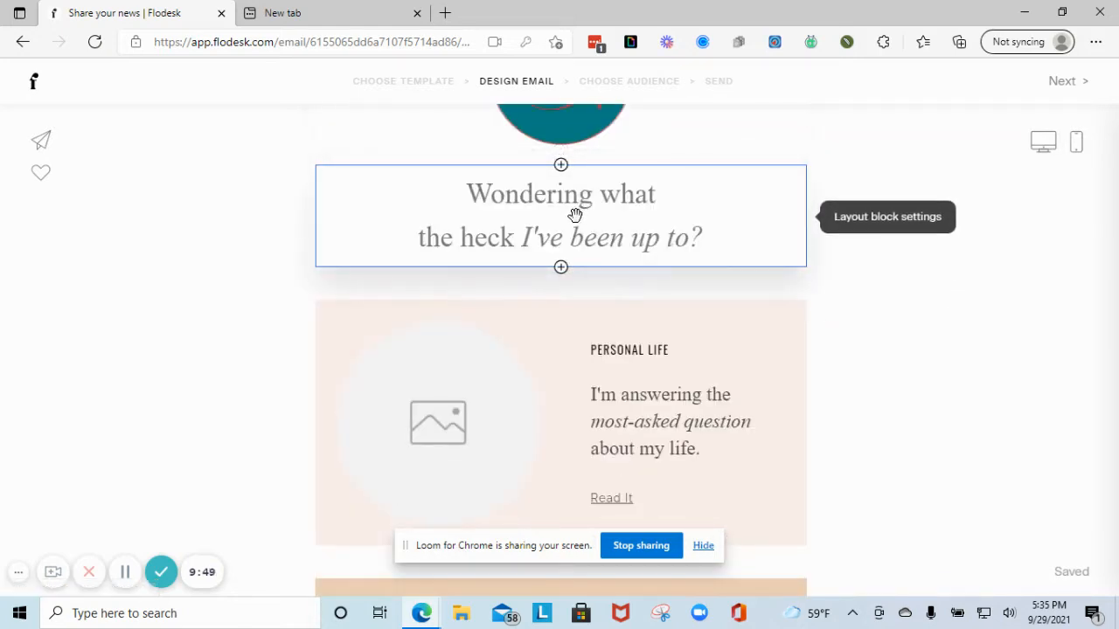
- Colour the 'Wondering what the heck I've been up to?' heading rust #BB5F5C
left_click(578, 215)
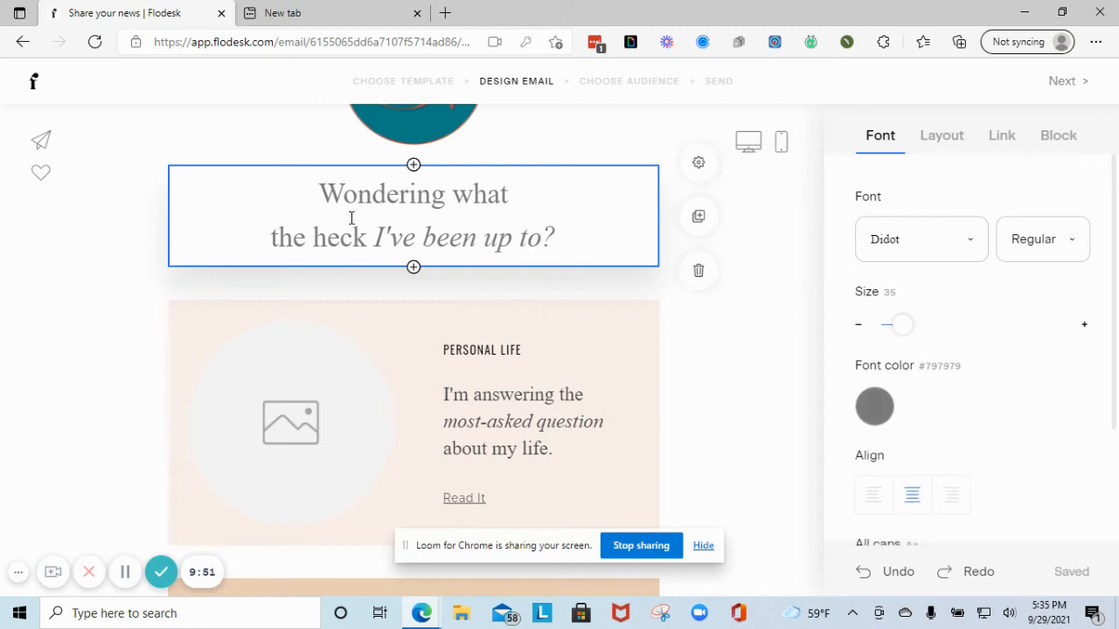
left_click_drag(321, 194, 546, 230)
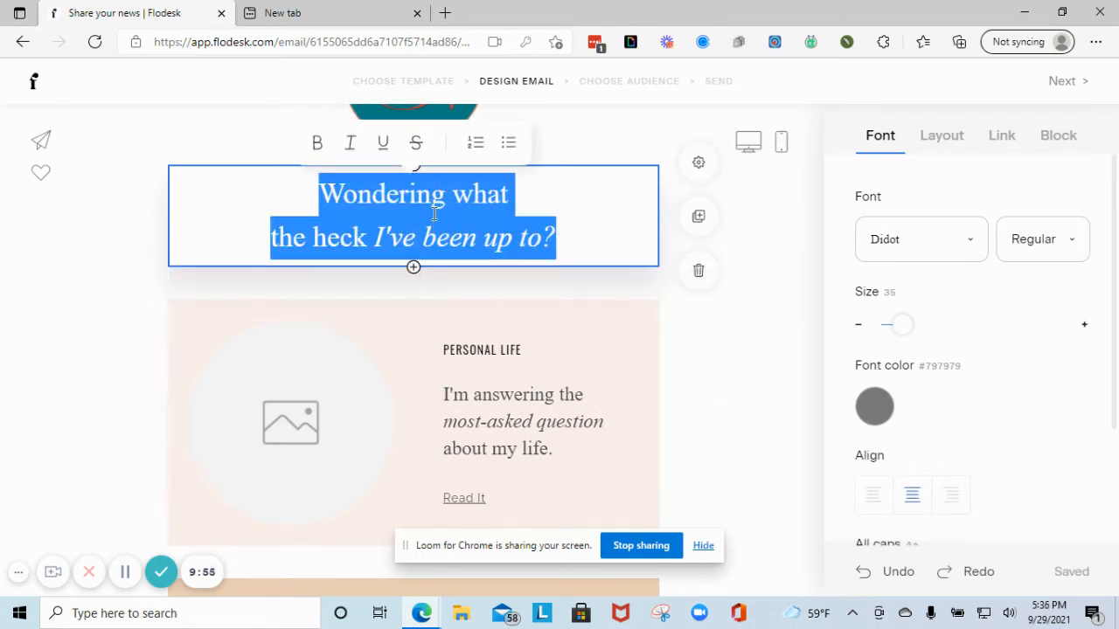
left_click(318, 147)
left_click(318, 147)
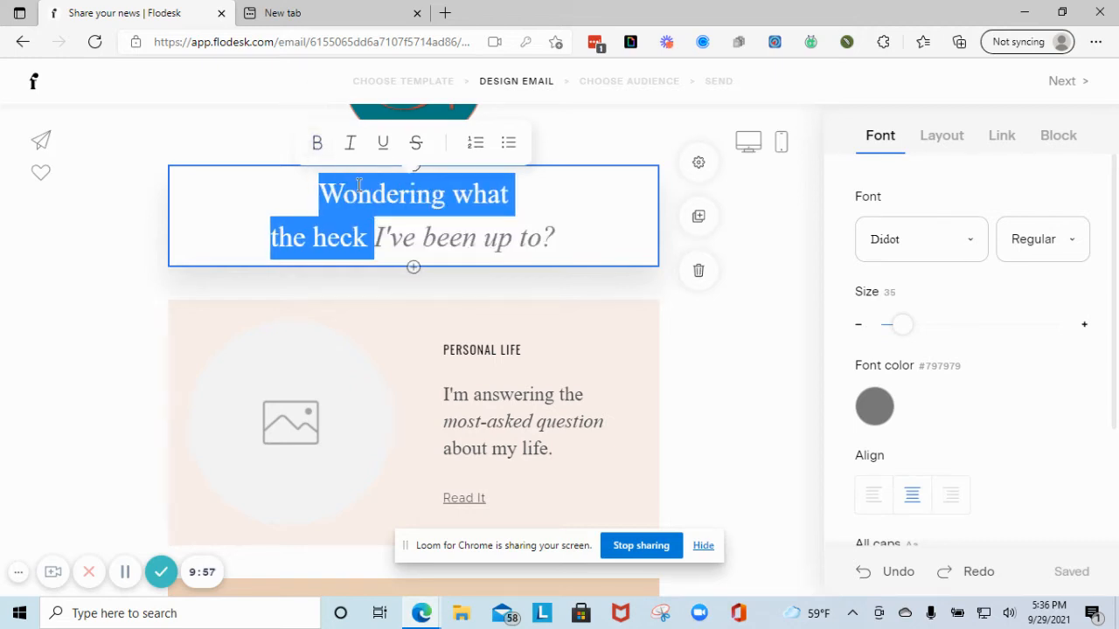
left_click(358, 194)
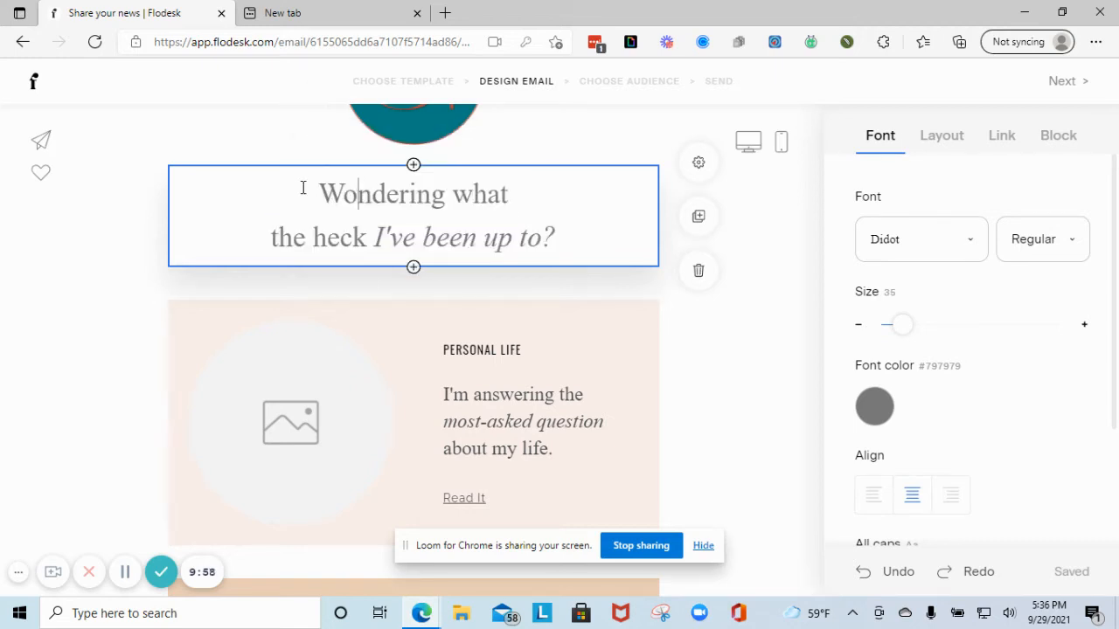
left_click(876, 409)
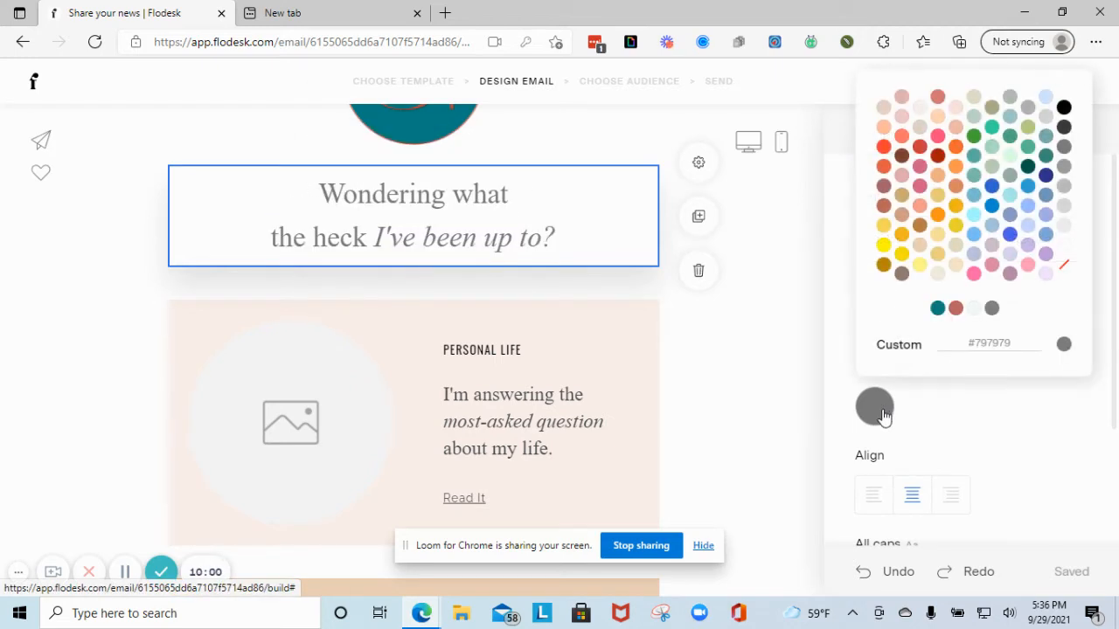
left_click(956, 309)
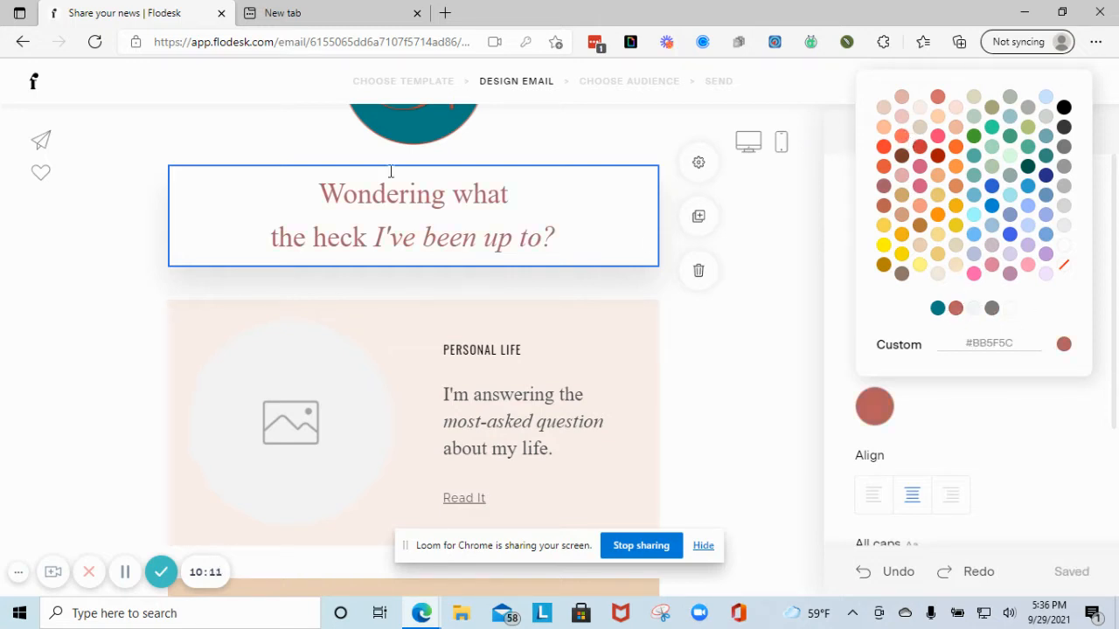
scroll(457, 297, "down", 2)
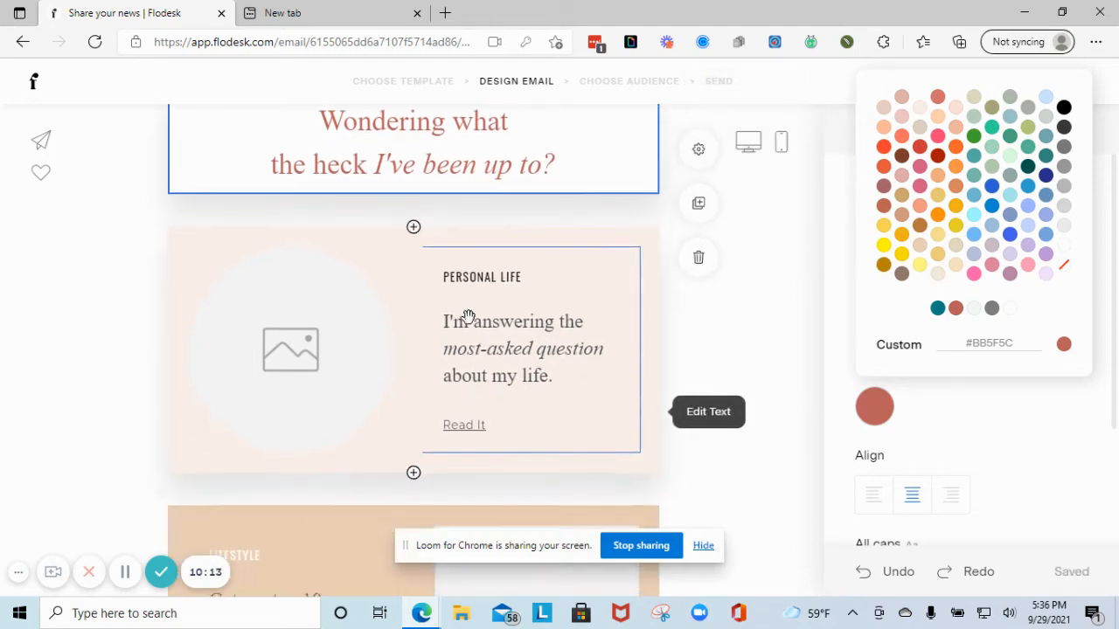
- Upload the EPHO0985 photo into the Personal Life block's circular image placeholder
left_click(278, 315)
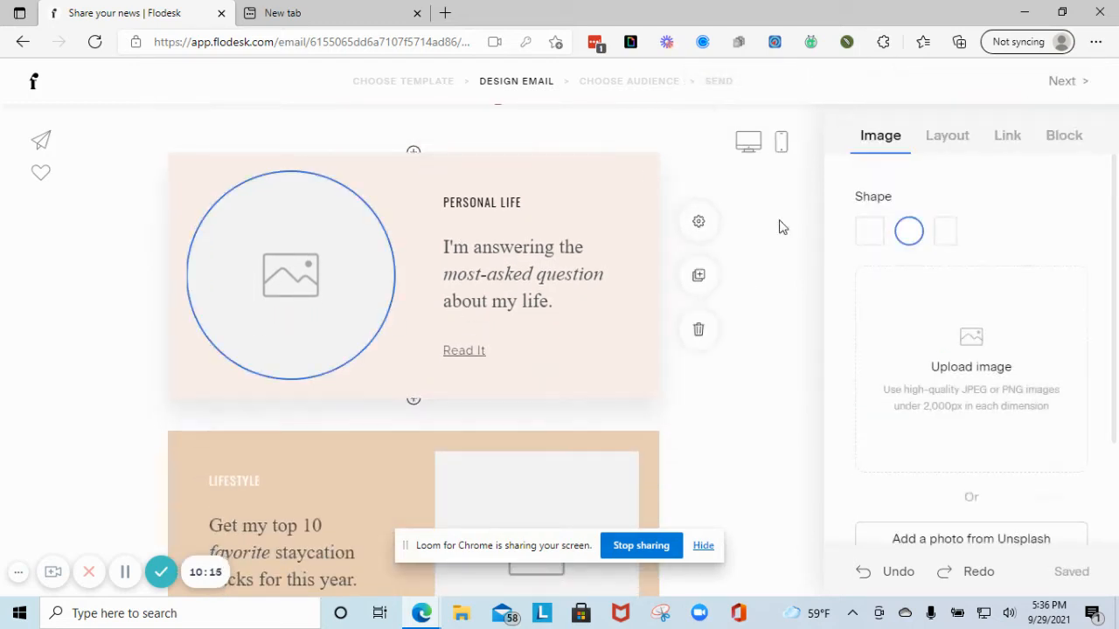
left_click(977, 361)
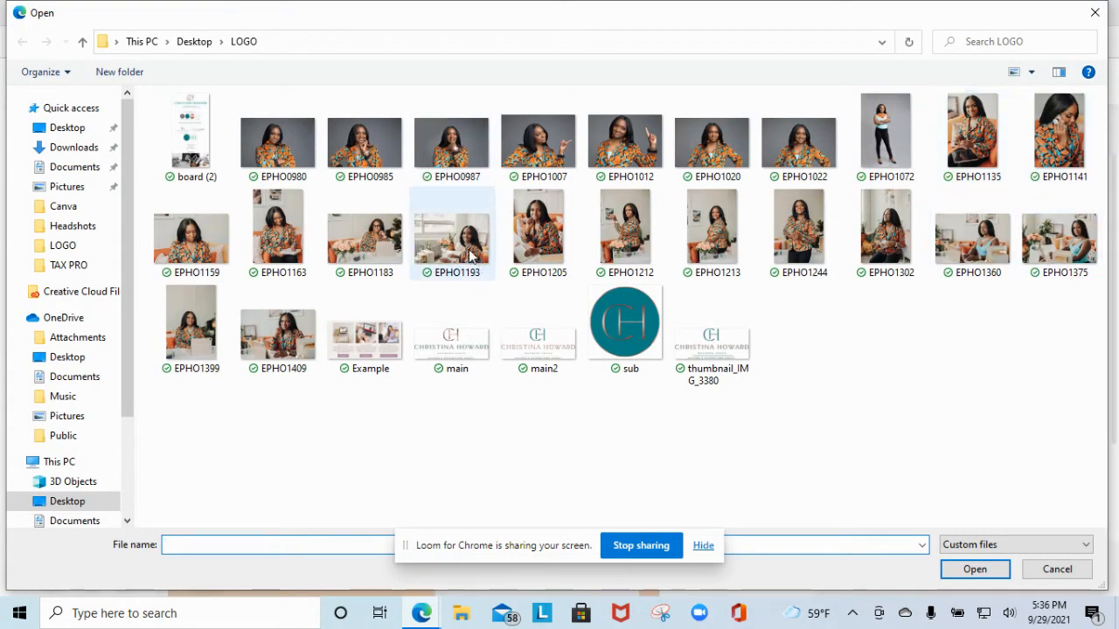
left_click(376, 159)
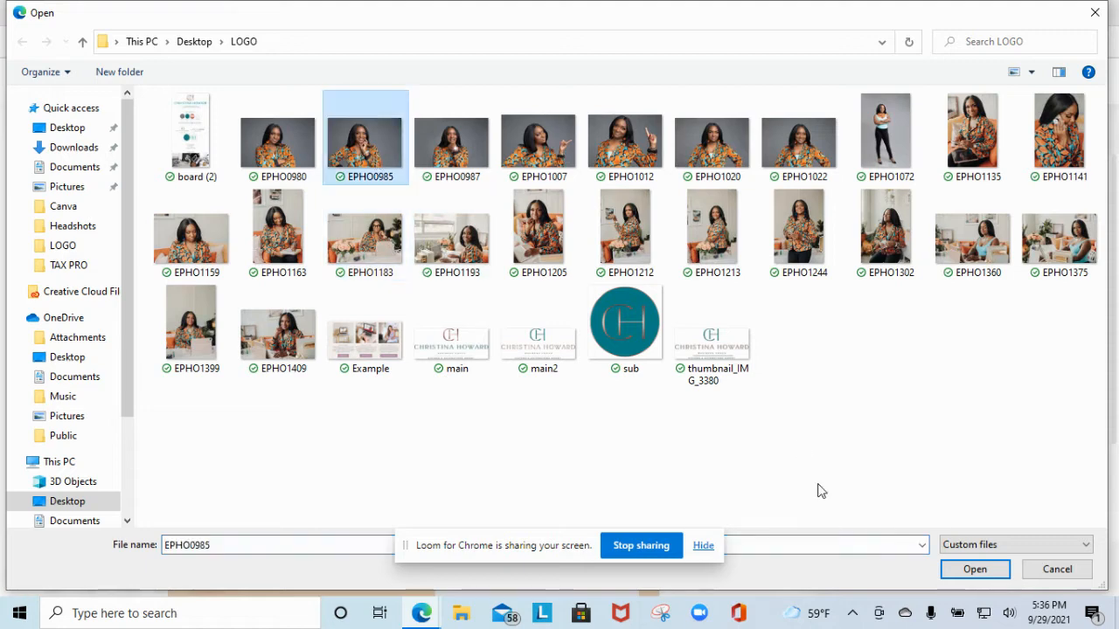
left_click(943, 570)
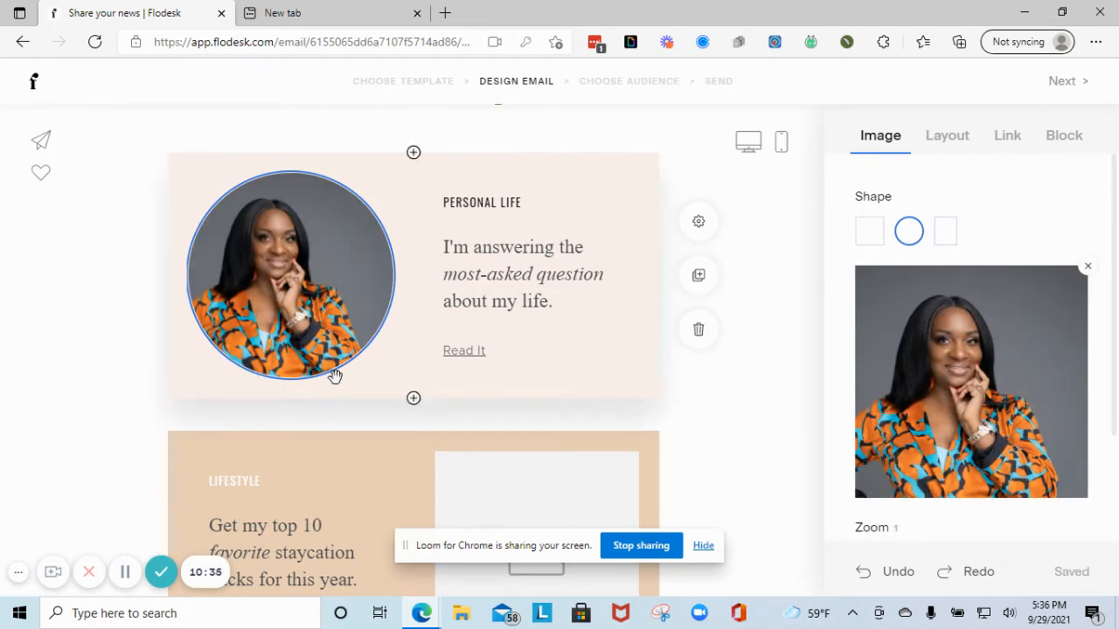
left_click(581, 167)
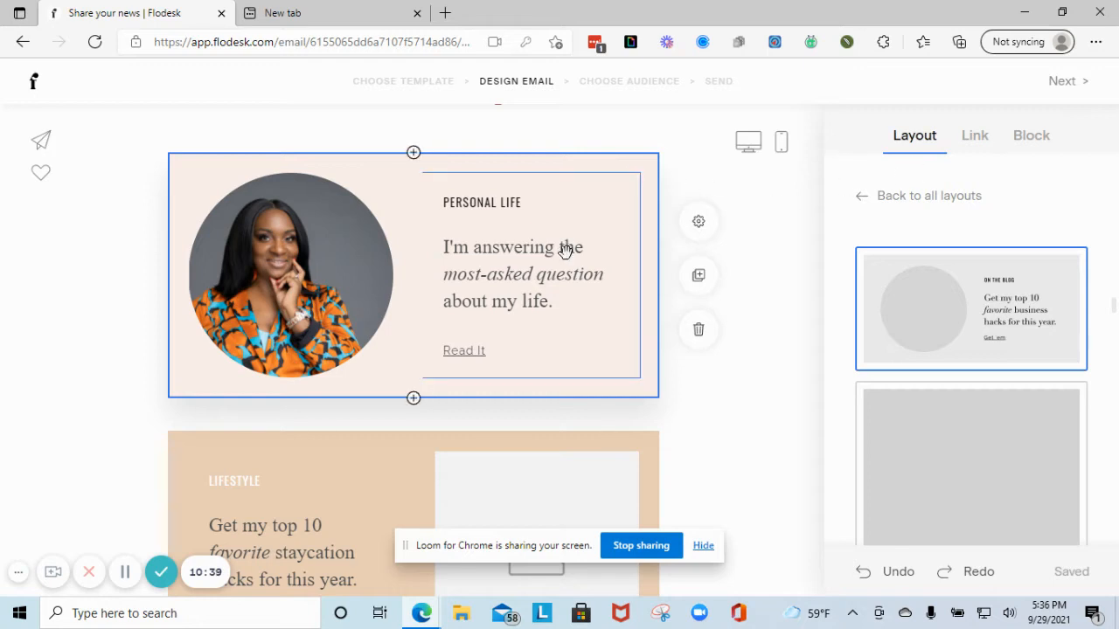
- Set the Personal Life block background to pale #F3F9F9
left_click(699, 223)
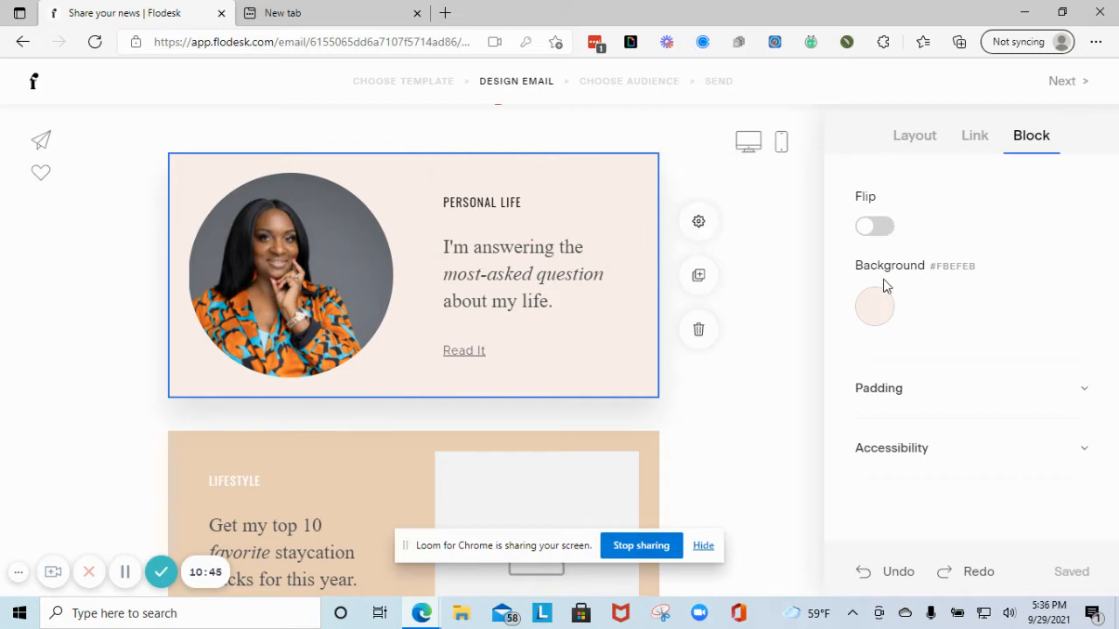
left_click(878, 305)
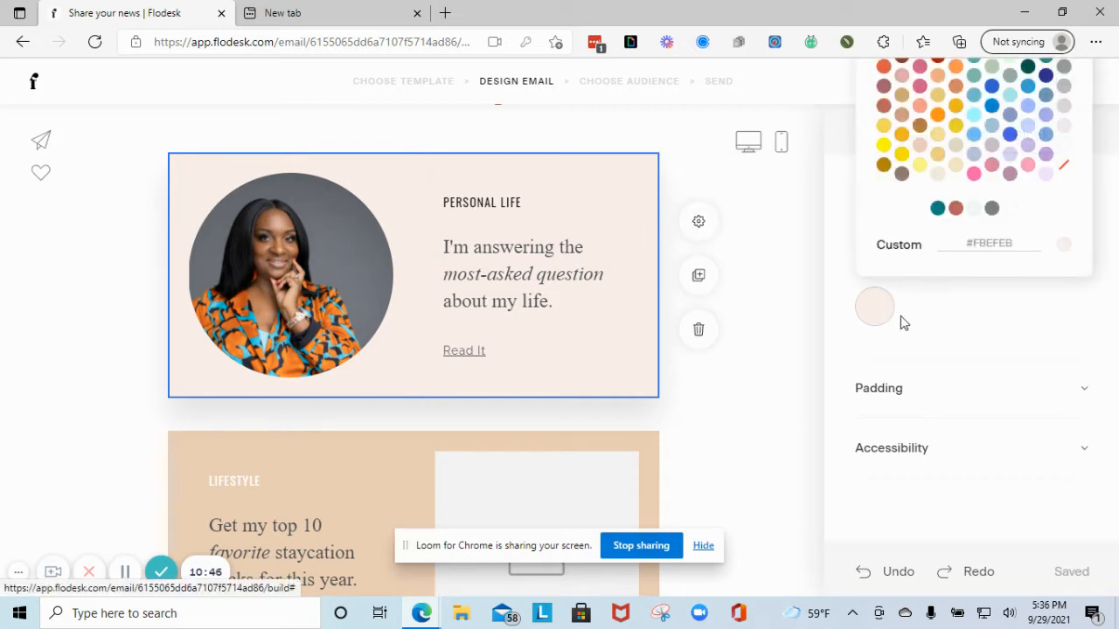
left_click(974, 211)
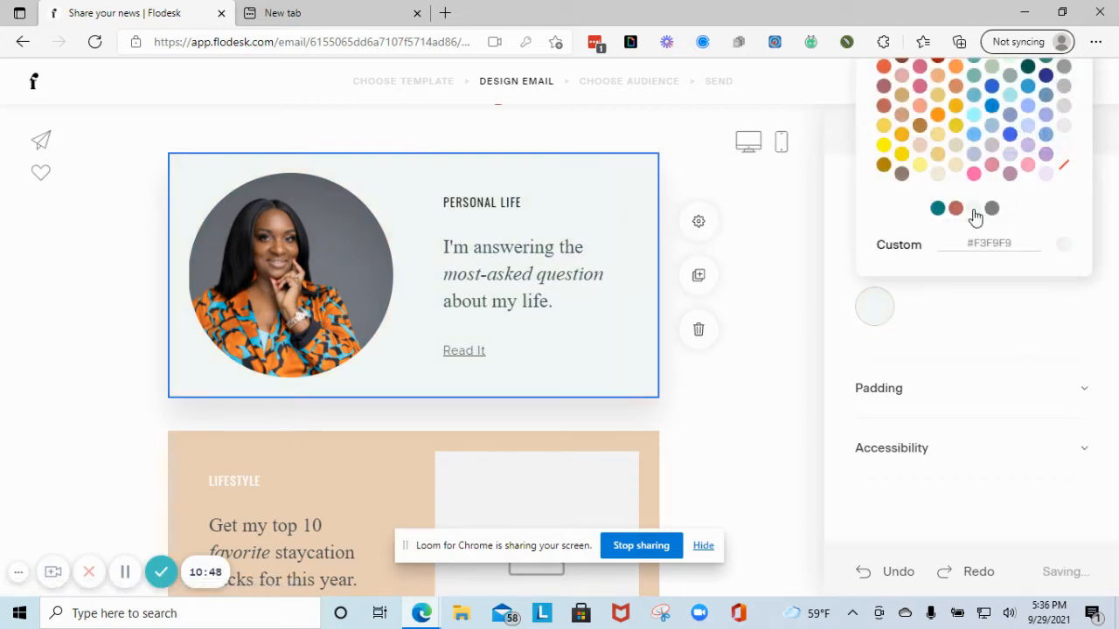
left_click(767, 298)
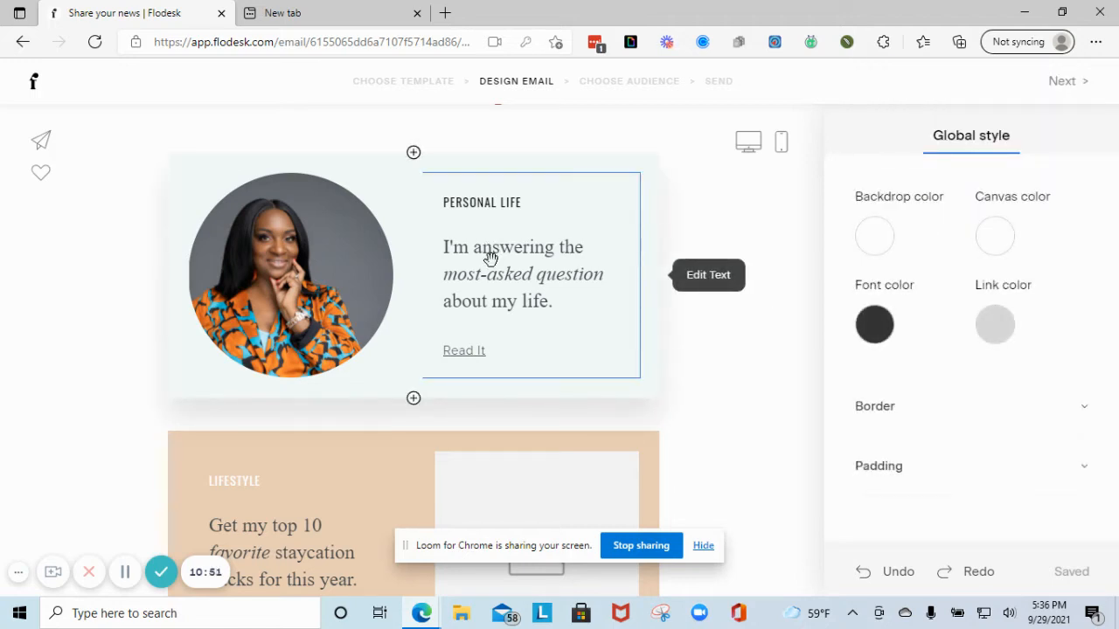
- Change the Personal Life label and paragraph text to the Poppins font
left_click(481, 227)
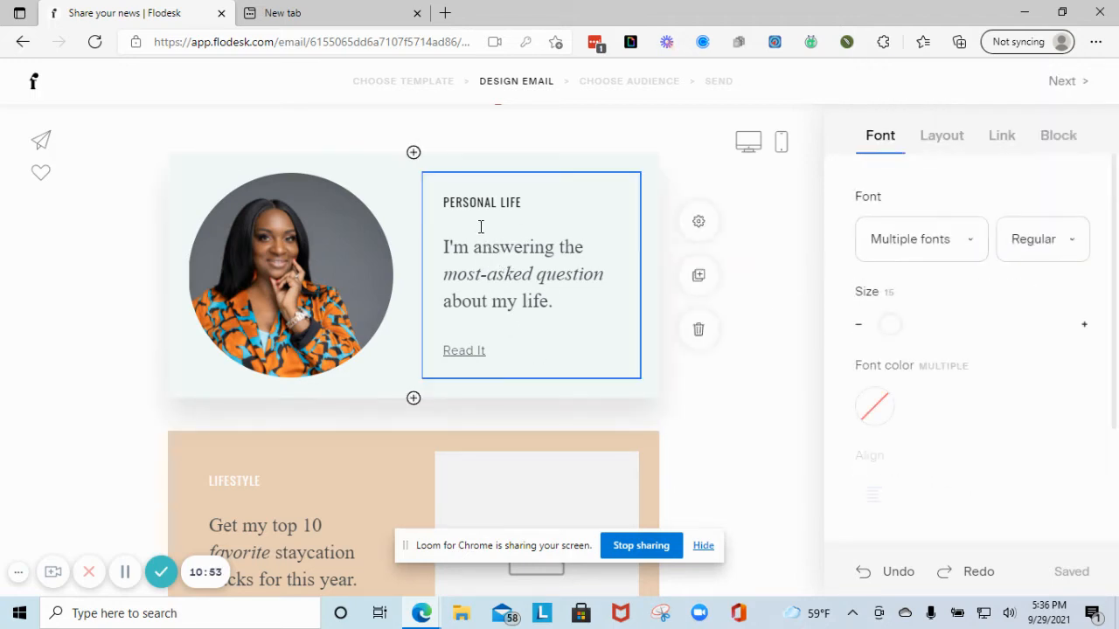
left_click_drag(444, 200, 564, 307)
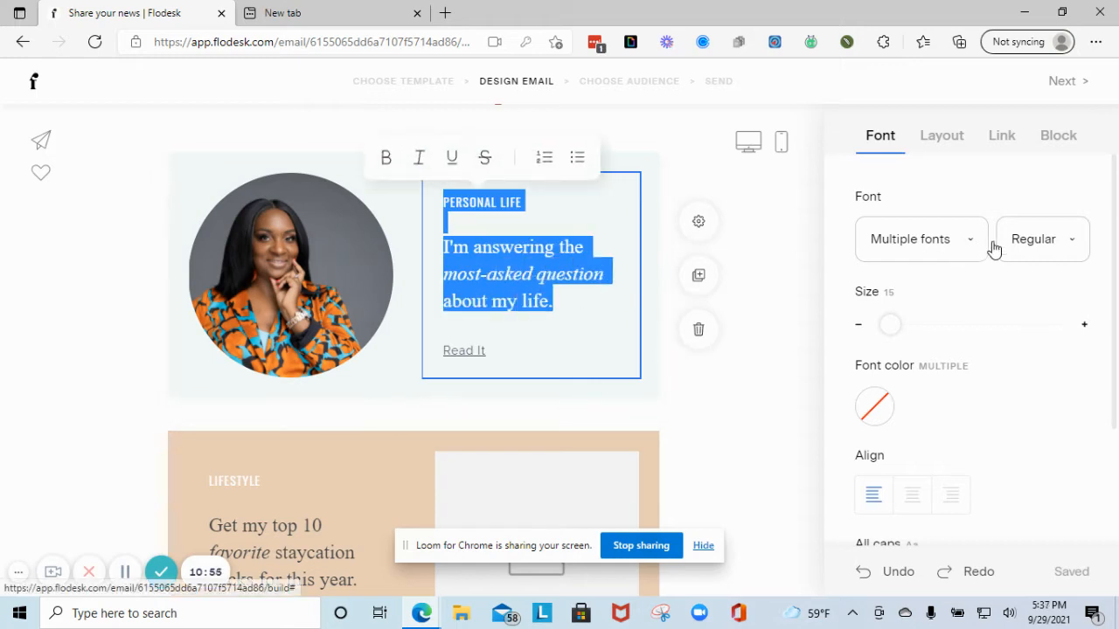
left_click(940, 258)
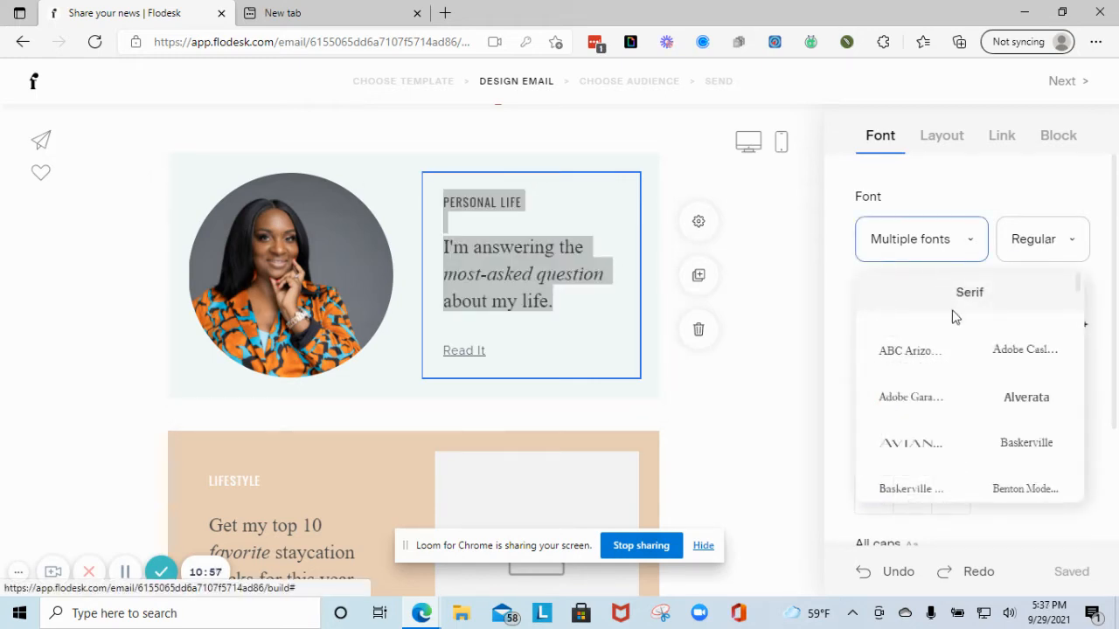
scroll(932, 398, "down", 3)
scroll(961, 412, "down", 3)
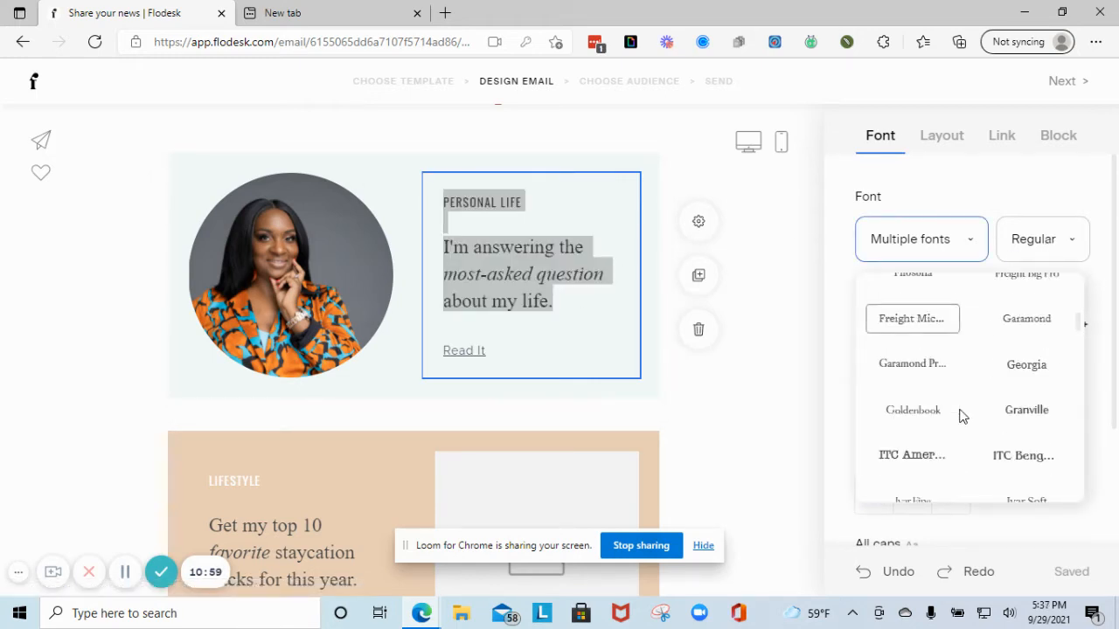
scroll(963, 419, "down", 6)
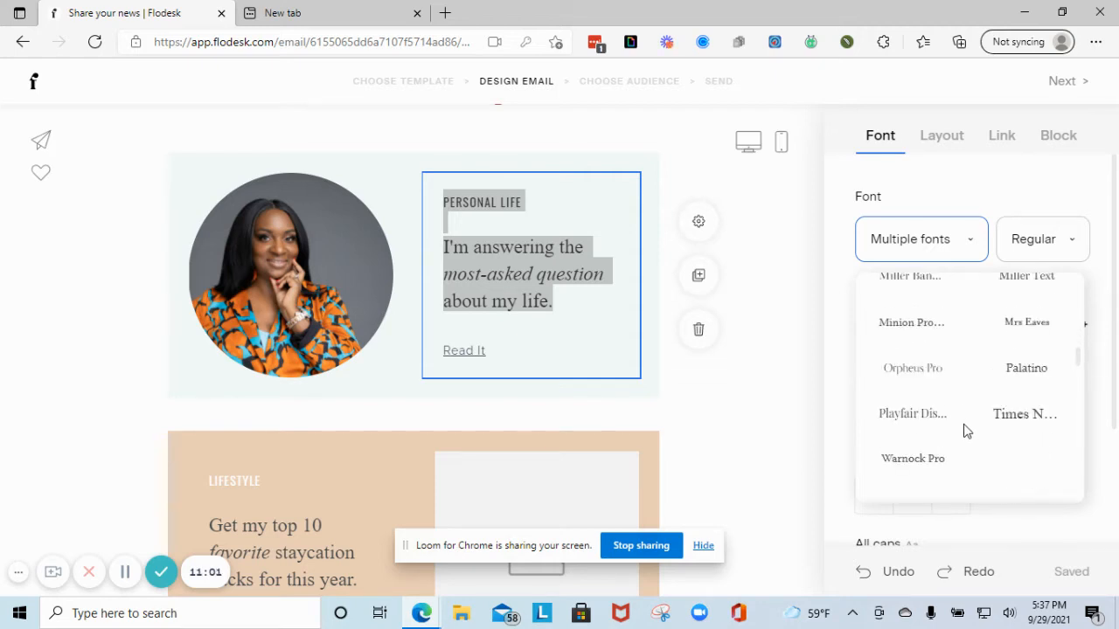
scroll(966, 431, "down", 6)
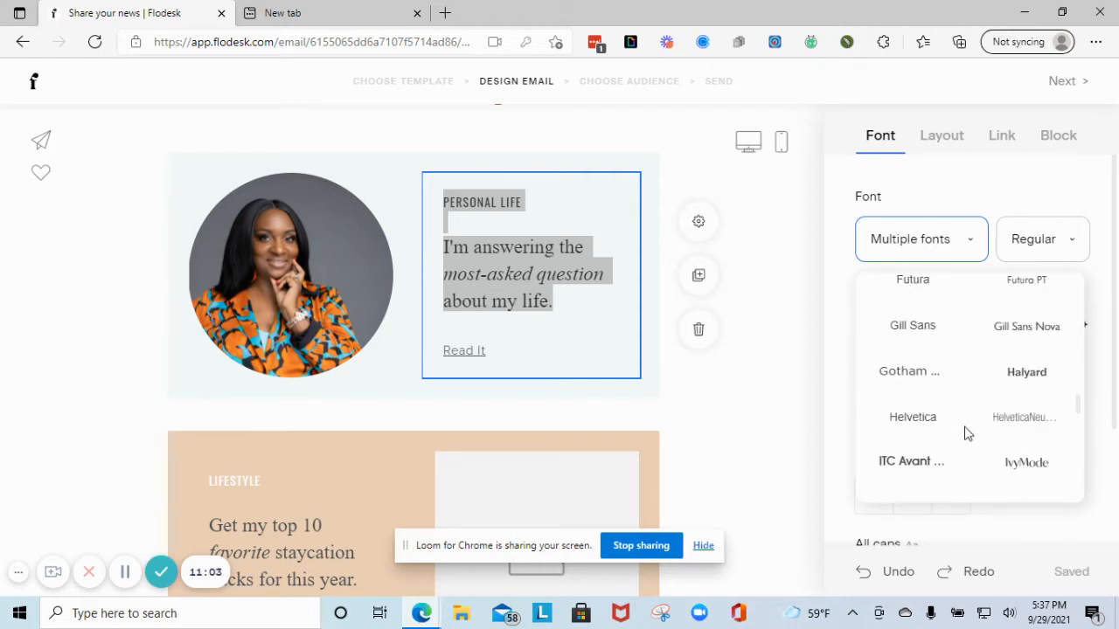
scroll(966, 433, "down", 3)
scroll(967, 436, "down", 2)
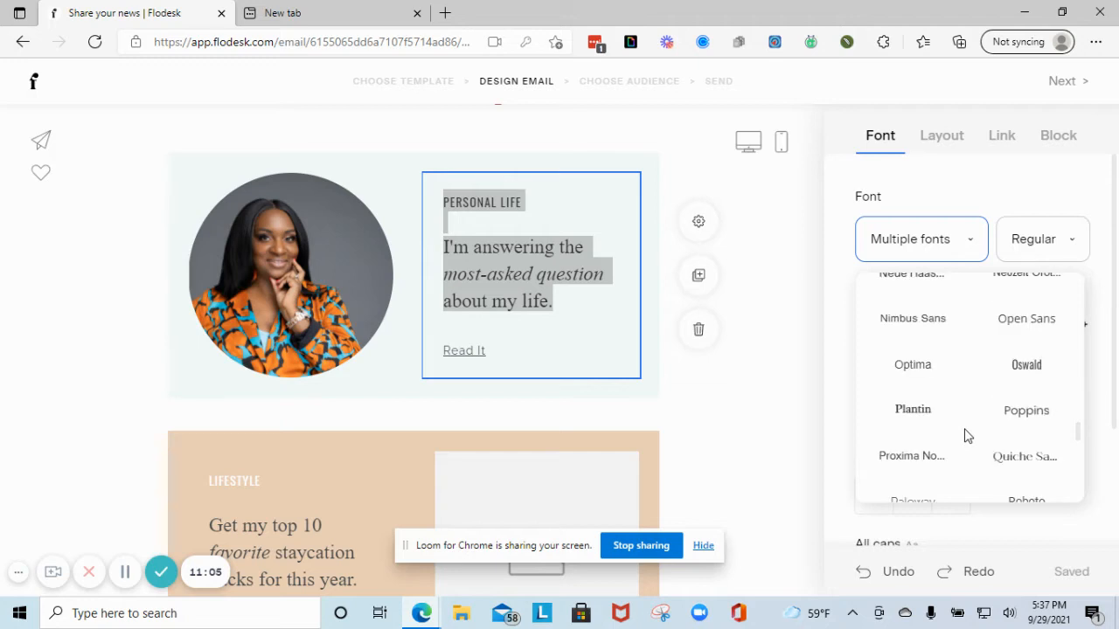
left_click(1011, 416)
left_click(549, 364)
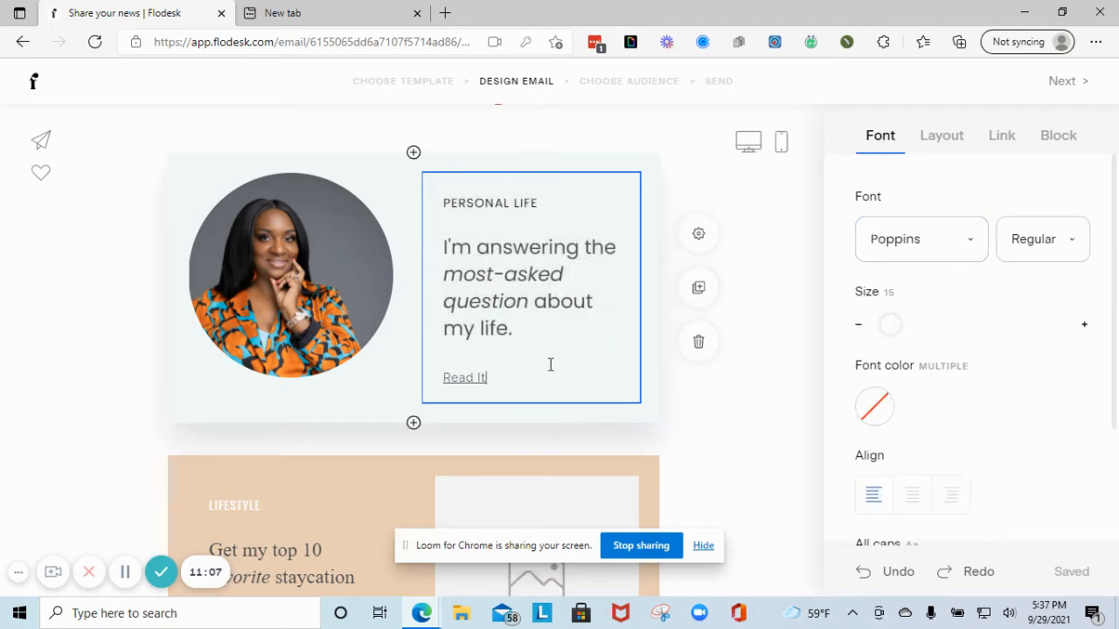
left_click_drag(557, 328, 379, 164)
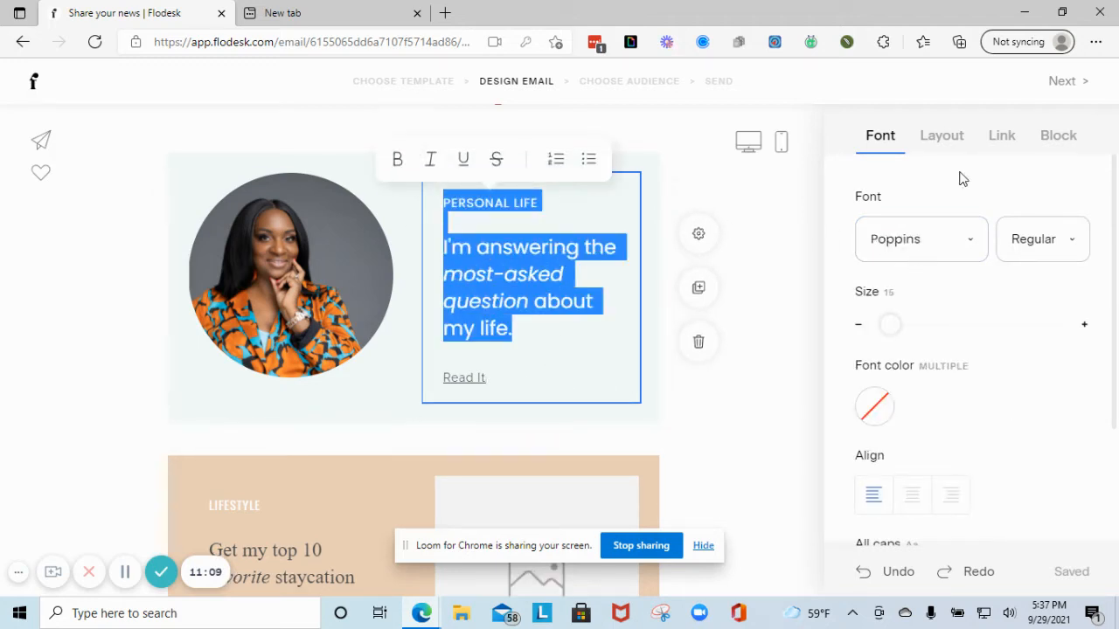
- Colour the selected Personal Life text teal, after briefly trying rust #BB5F5C
left_click(874, 407)
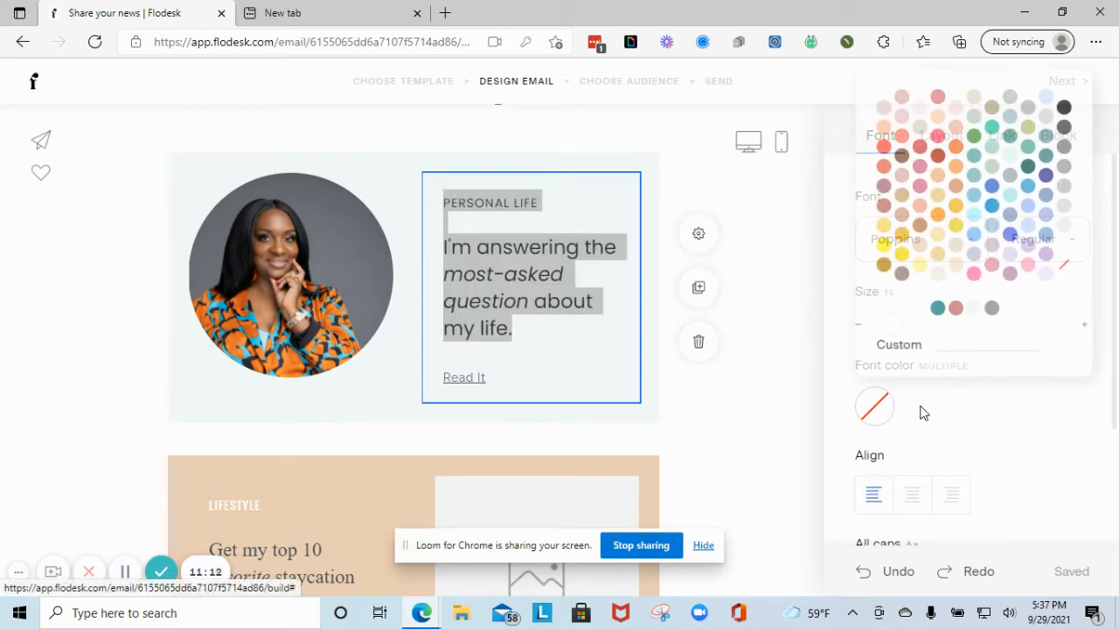
left_click(955, 311)
left_click(938, 309)
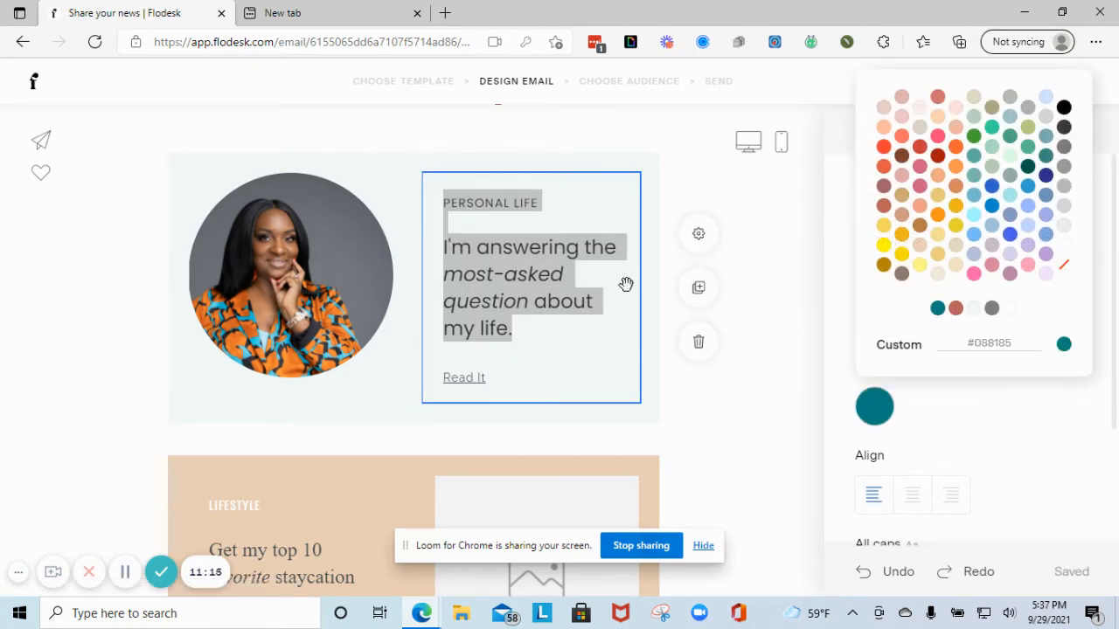
left_click(585, 342)
- Delete the Lifestyle staycation-hacks block and scroll down to the signature
scroll(489, 393, "down", 3)
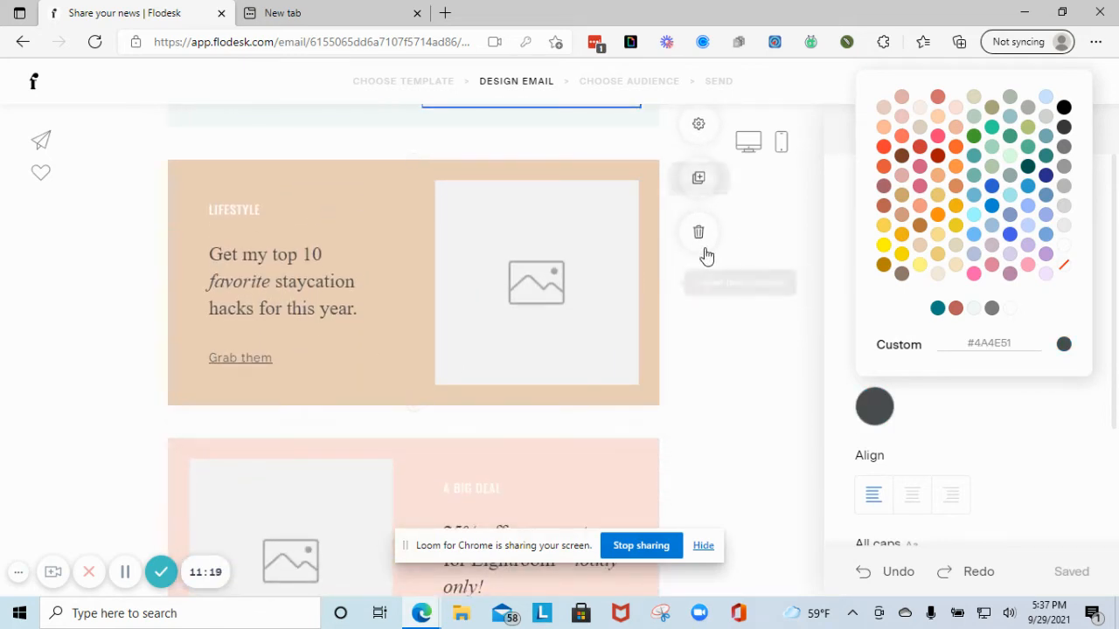
left_click(650, 246)
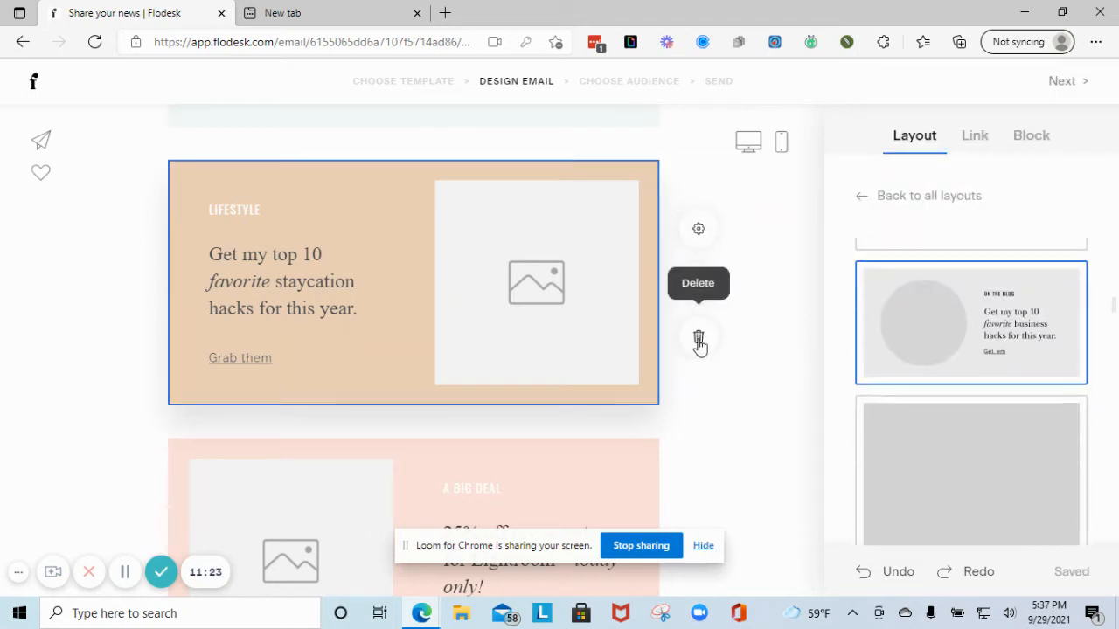
left_click(699, 341)
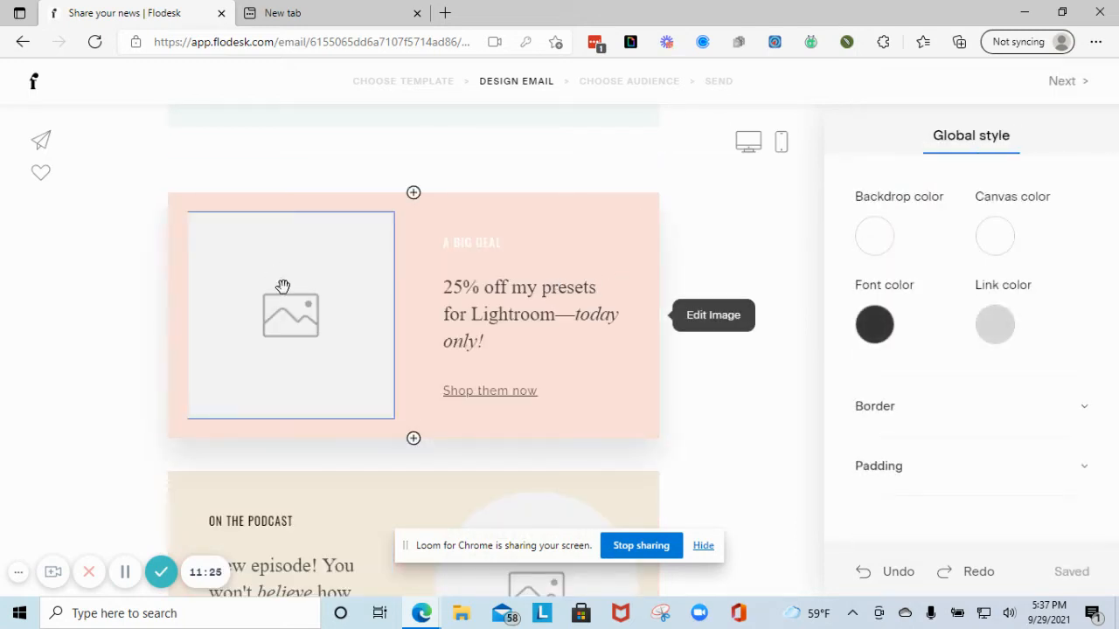
scroll(547, 305, "down", 4)
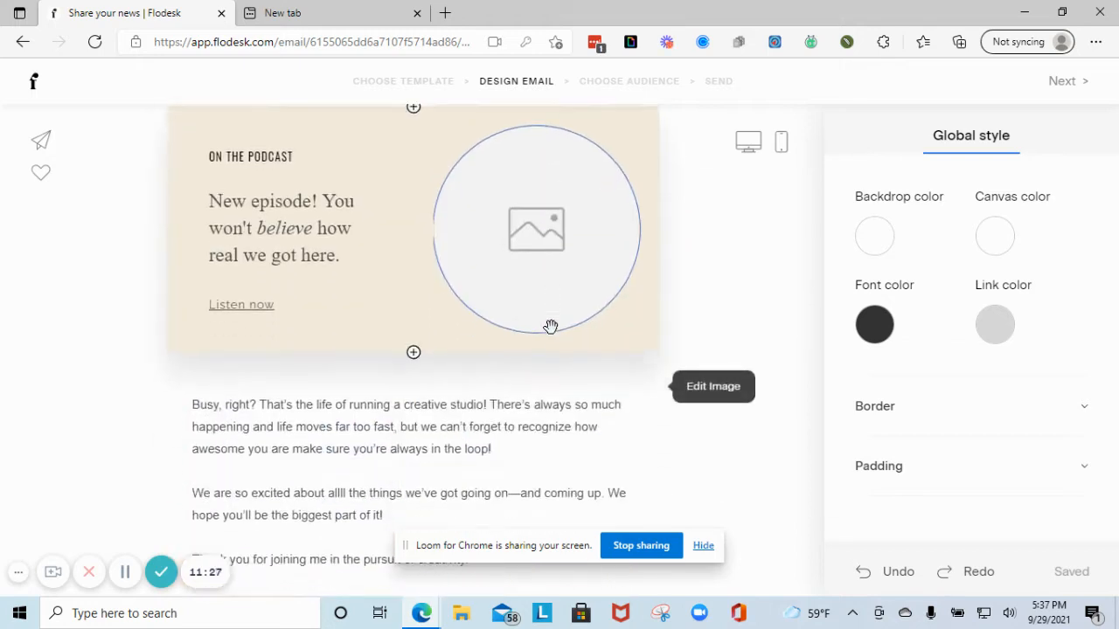
scroll(336, 288, "down", 3)
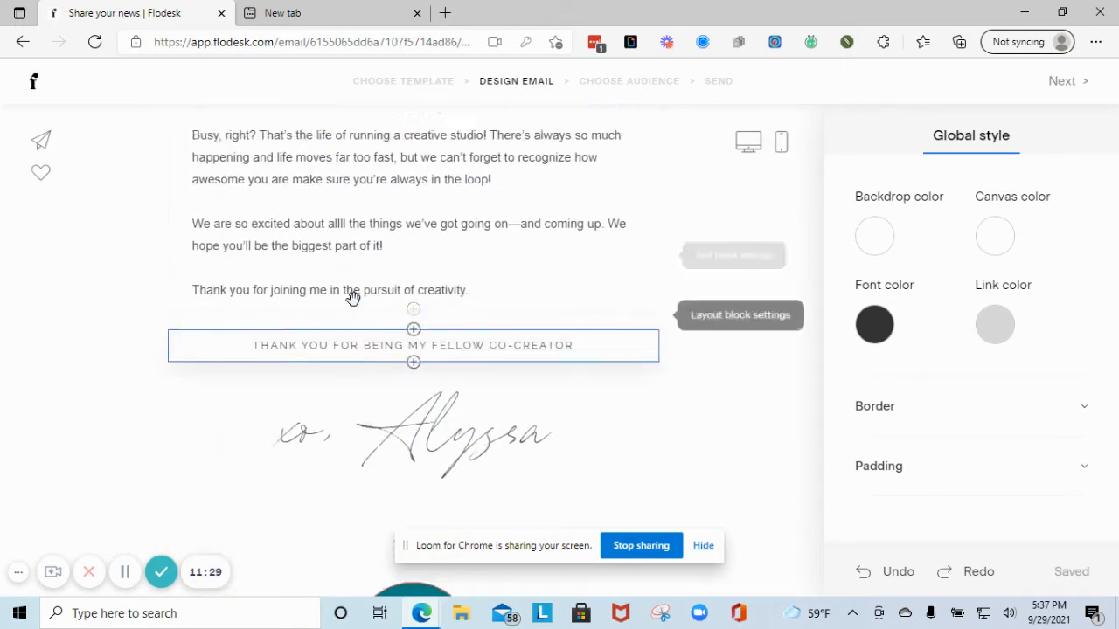
scroll(346, 295, "up", 1)
scroll(320, 322, "down", 3)
- Replace the old signature name with the sender's first name
left_click(358, 367)
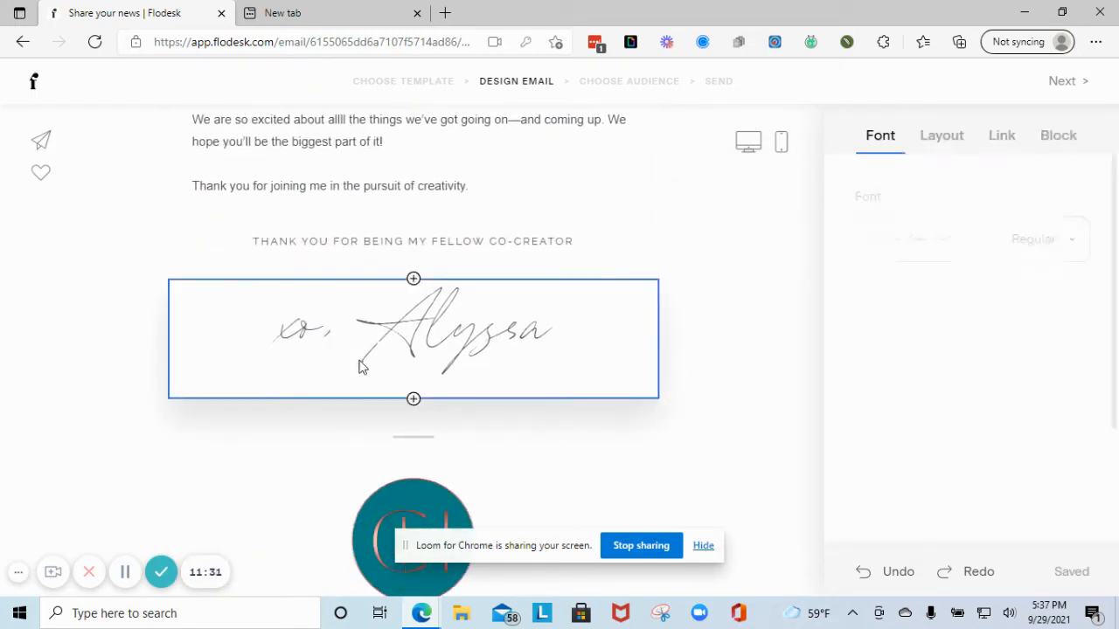
left_click_drag(389, 322, 593, 325)
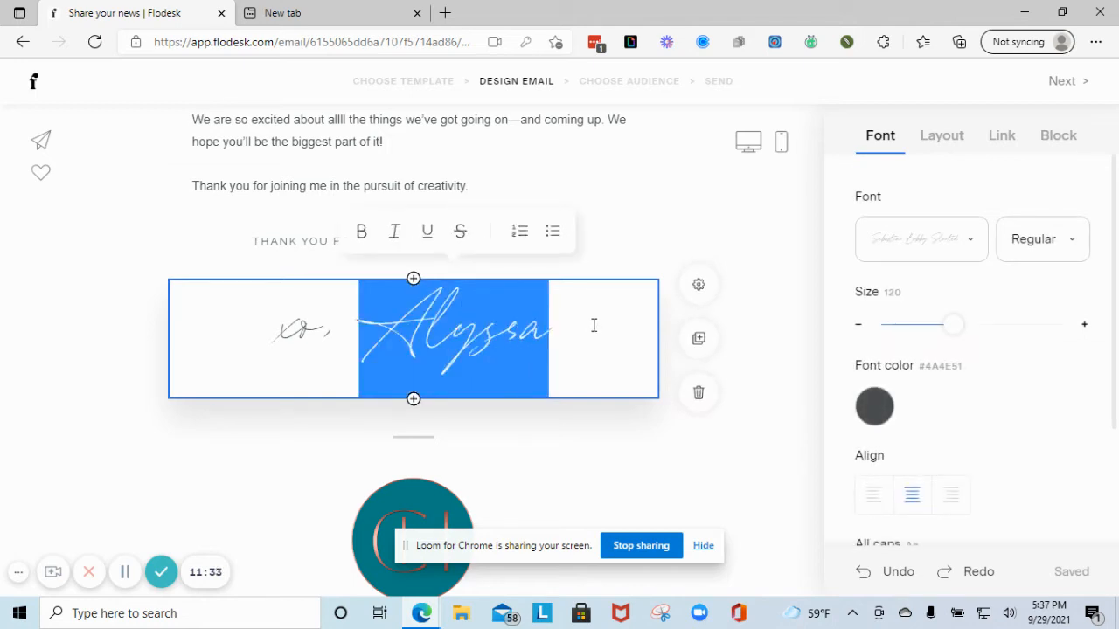
type("Christin")
key("BackSpace")
key("BackSpace")
key("BackSpace")
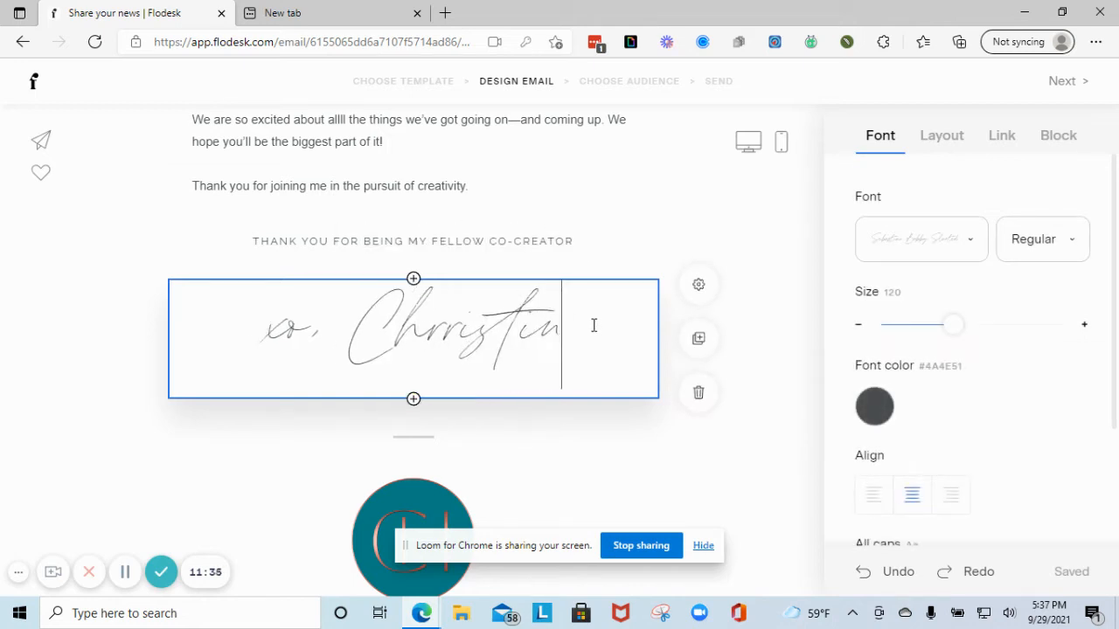
key("BackSpace")
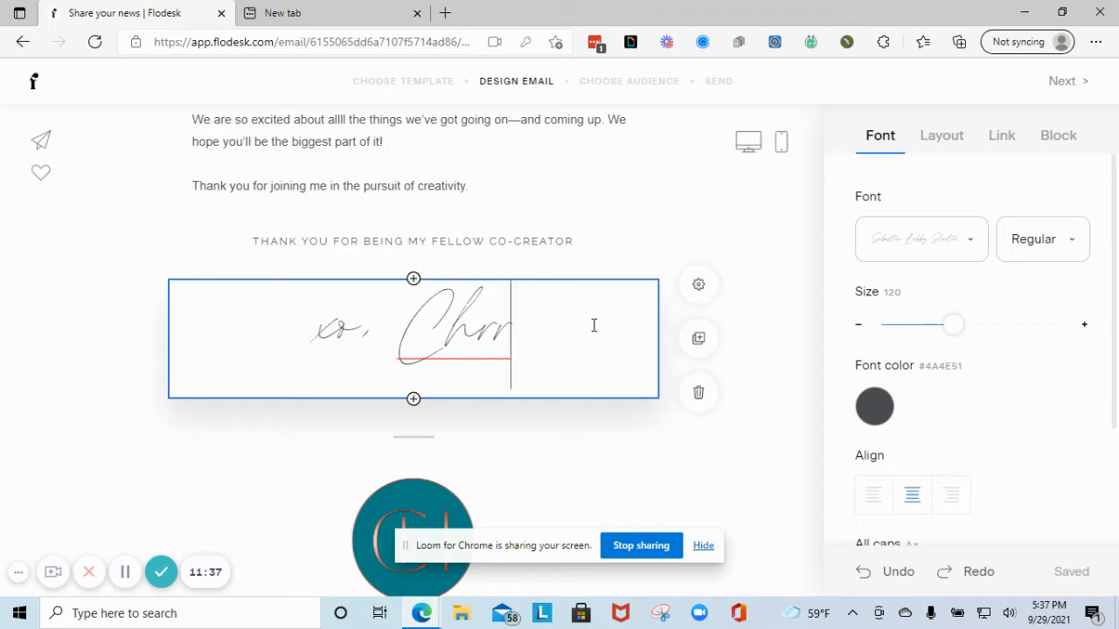
key("BackSpace")
type("istina")
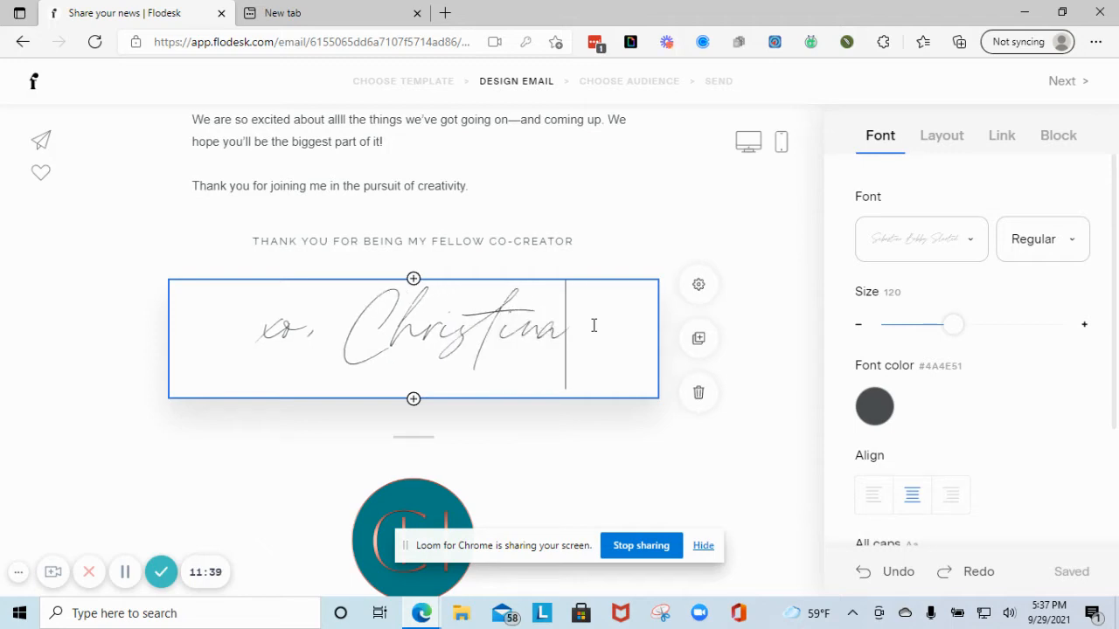
- Make the whole signature Semi bold in rust #BB5F5C
mouse_move(229, 340)
left_mouse_down()
mouse_move(572, 332)
mouse_move(595, 298)
left_mouse_up()
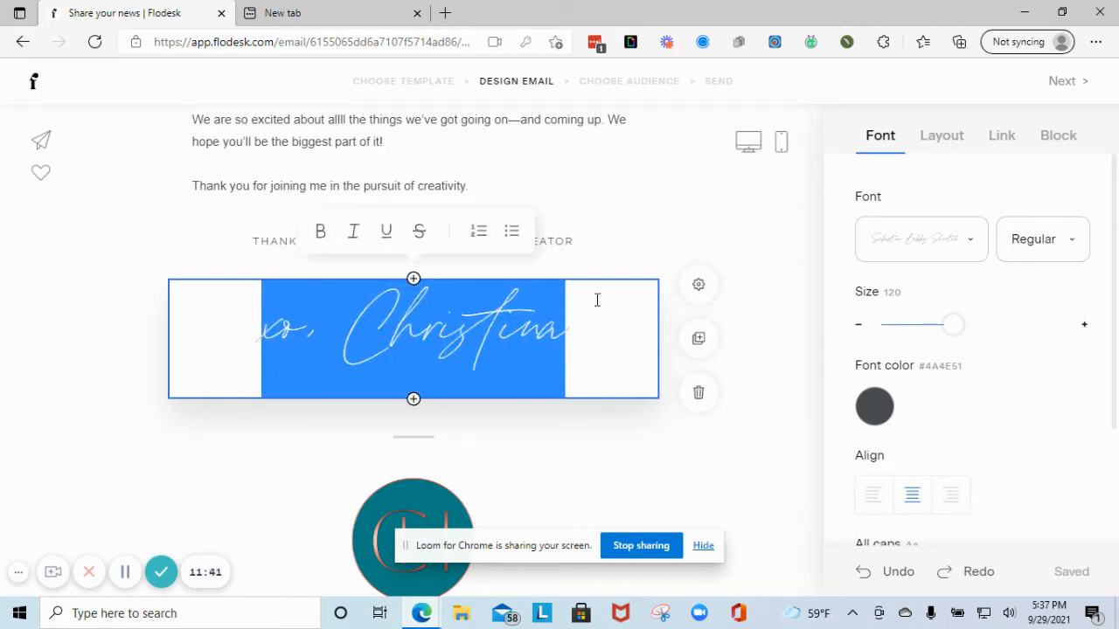
left_click(1034, 248)
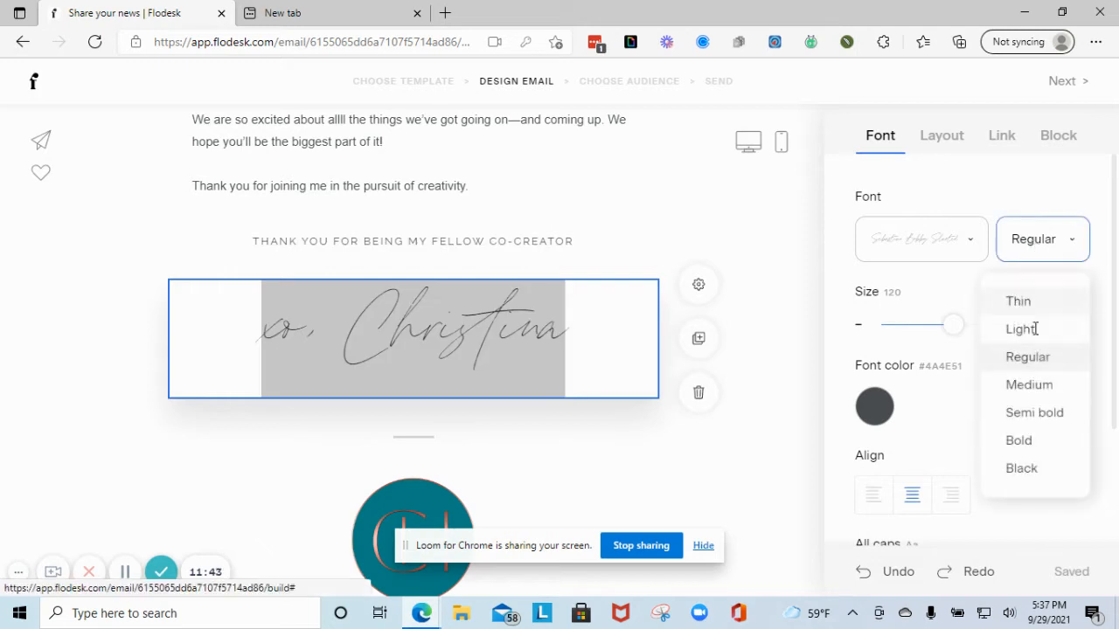
left_click(1049, 413)
left_click(874, 407)
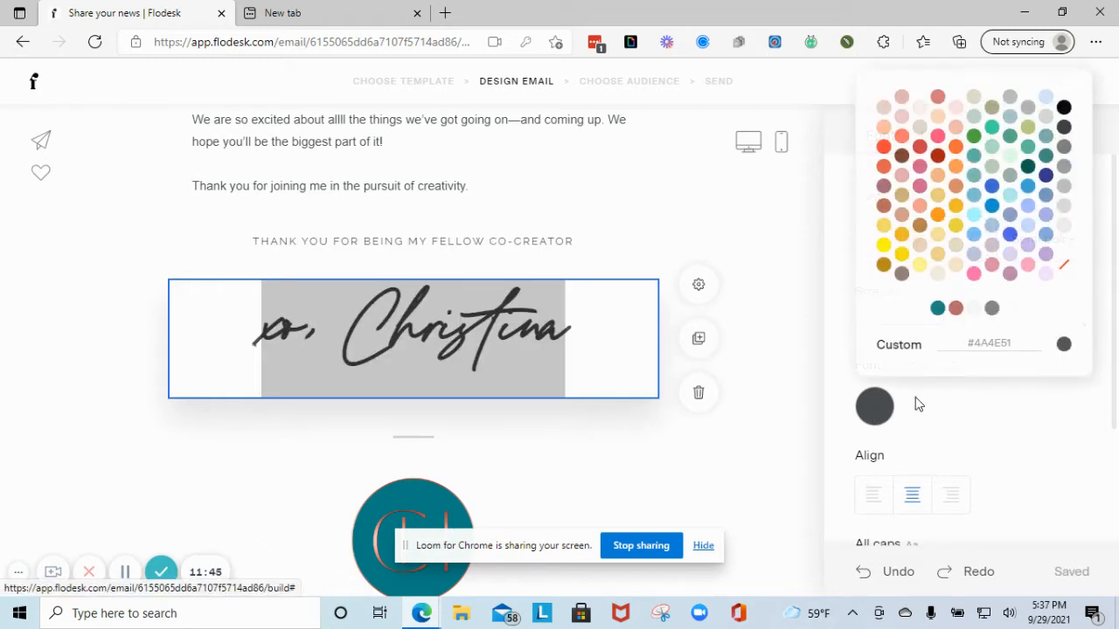
left_click(956, 309)
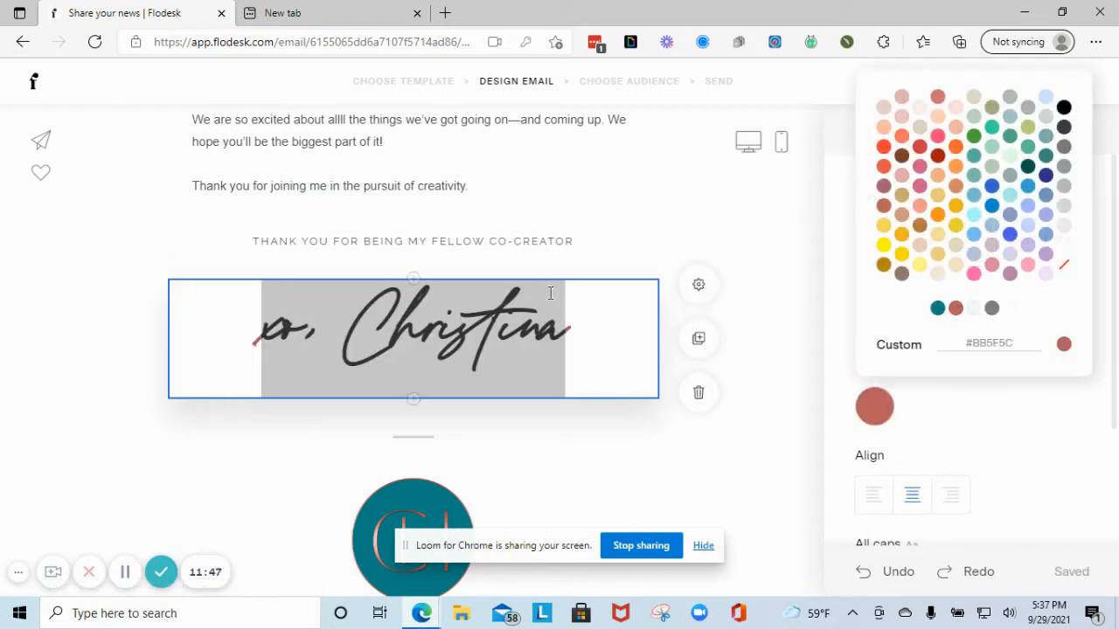
left_click(604, 211)
- Make the divider line under the signature teal #088185
left_click(584, 351)
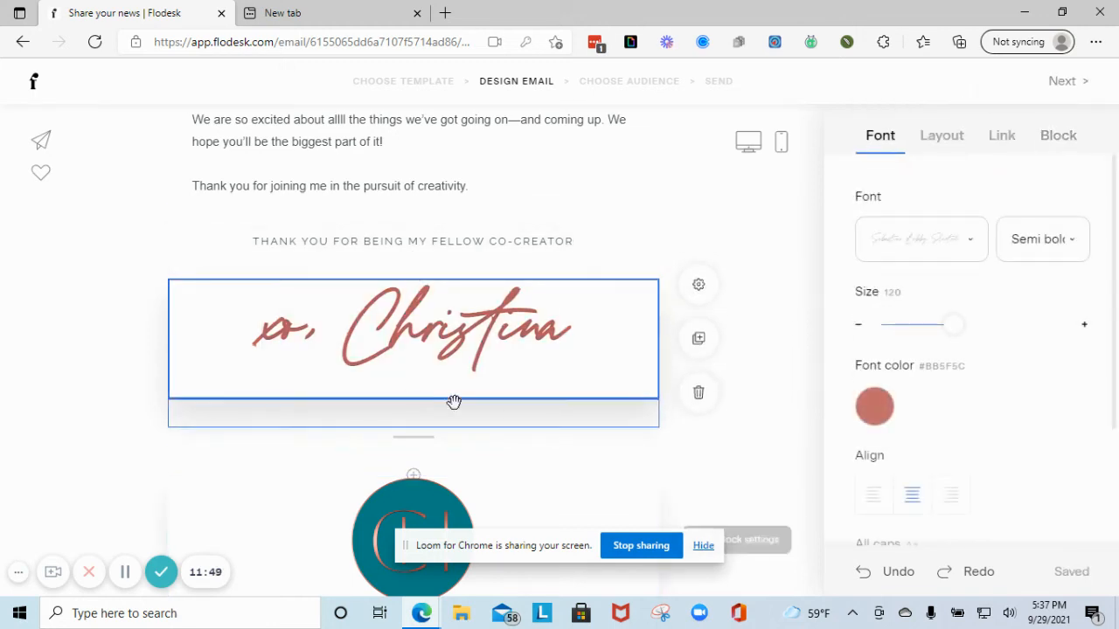
scroll(453, 401, "down", 1)
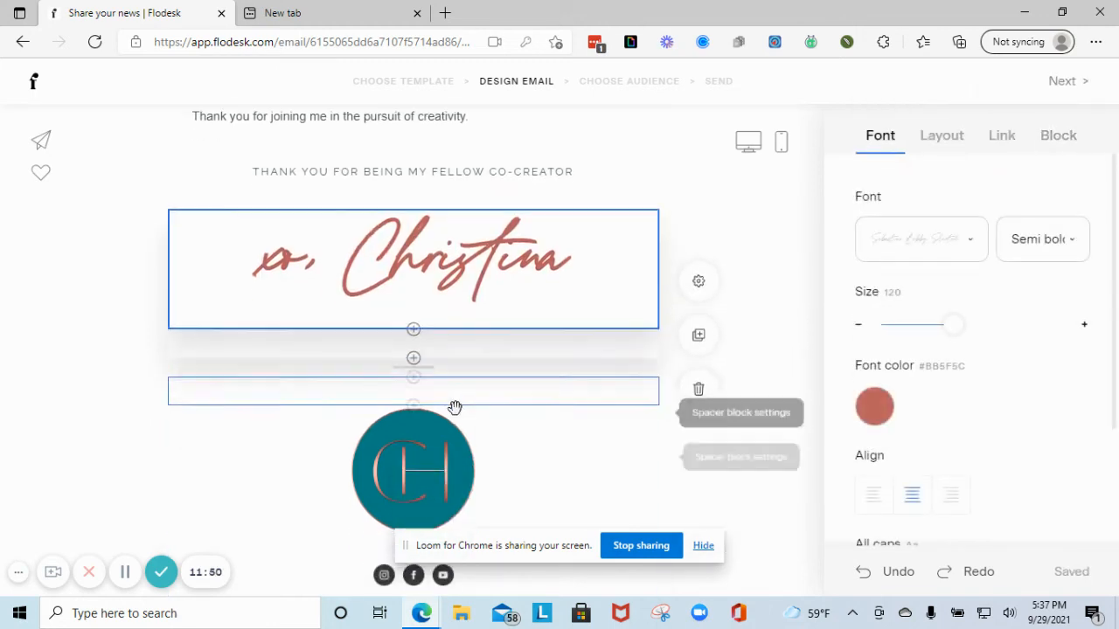
left_click(435, 365)
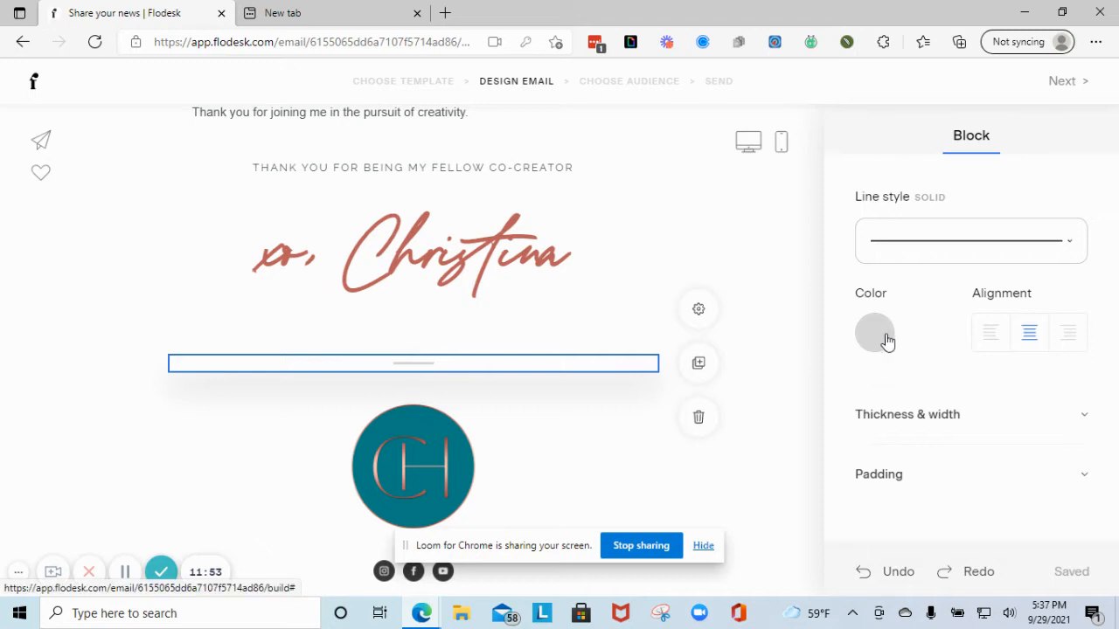
left_click(885, 339)
left_click(938, 236)
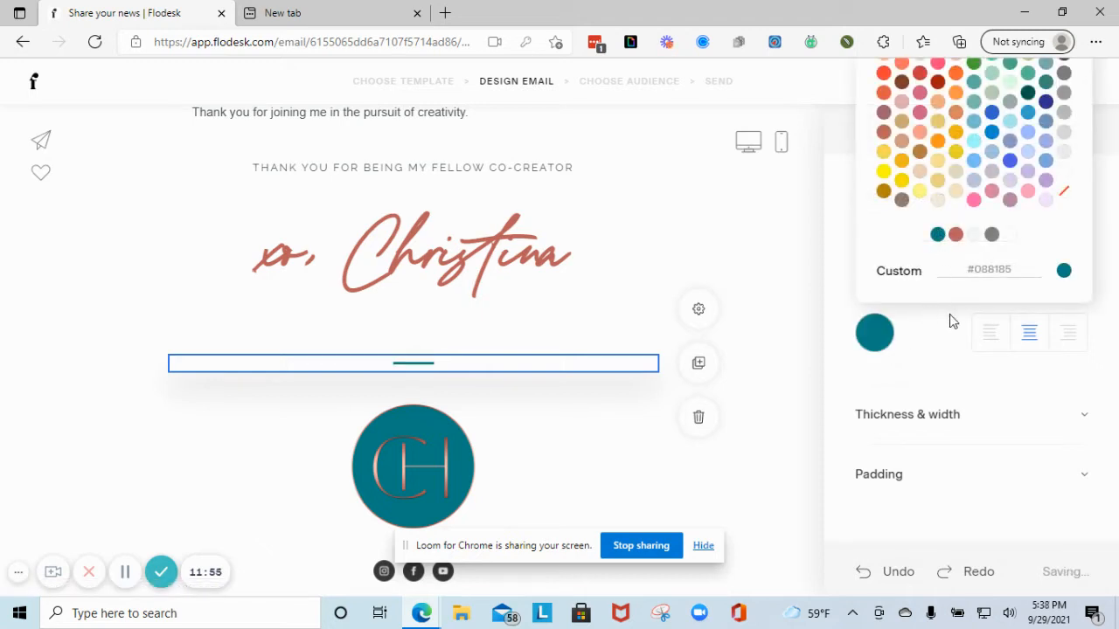
left_click(917, 418)
- Delete the round CH logo block below the divider
scroll(959, 444, "down", 1)
scroll(959, 444, "down", 1)
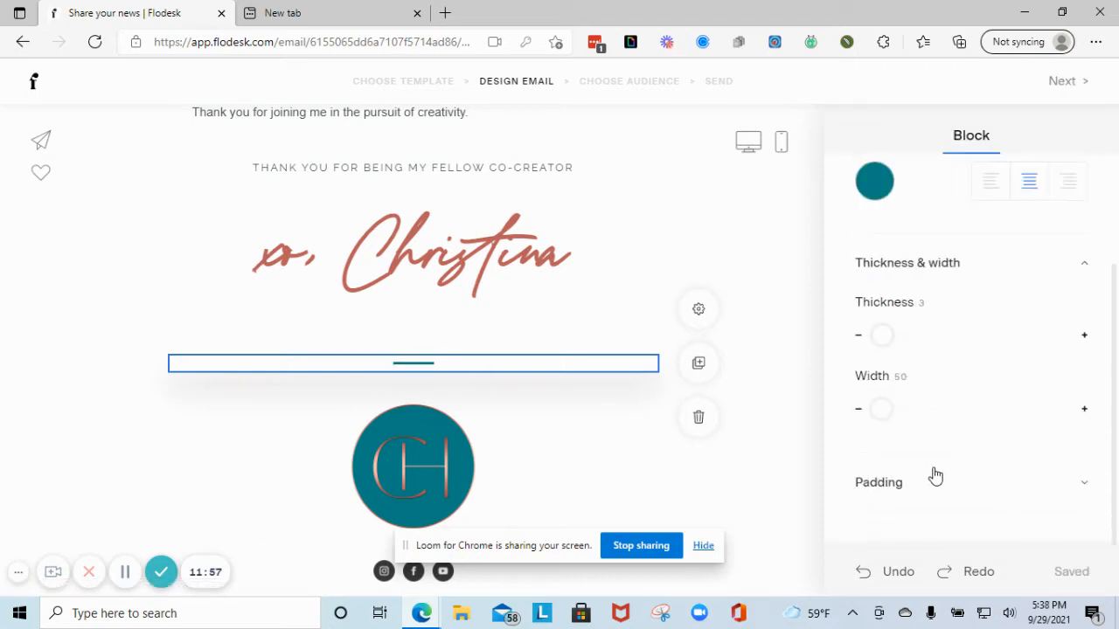
scroll(248, 414, "down", 1)
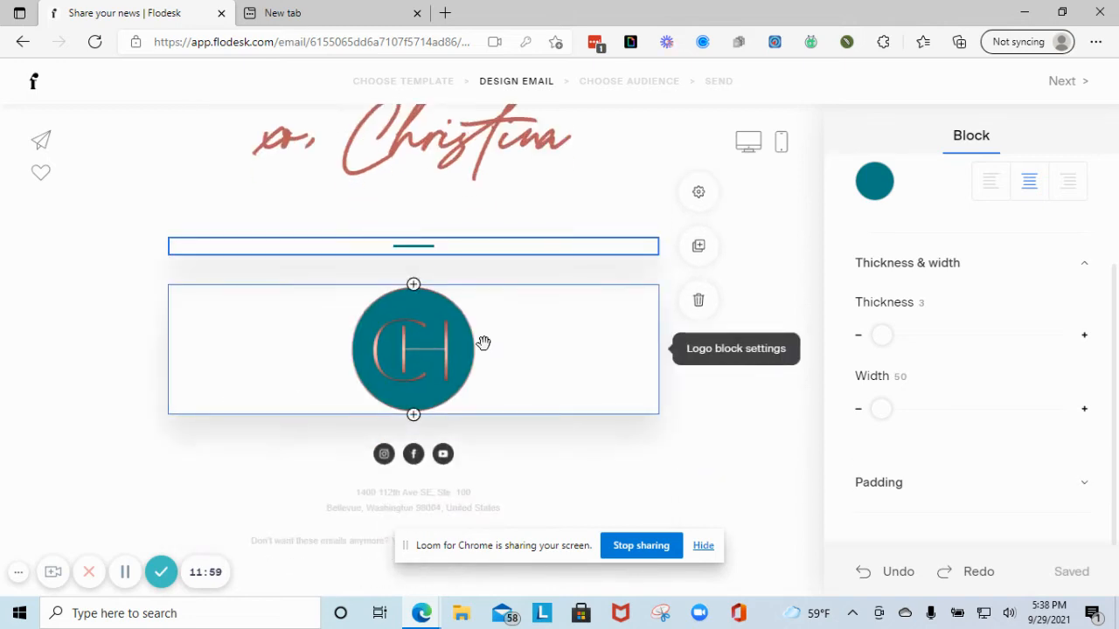
left_click(599, 361)
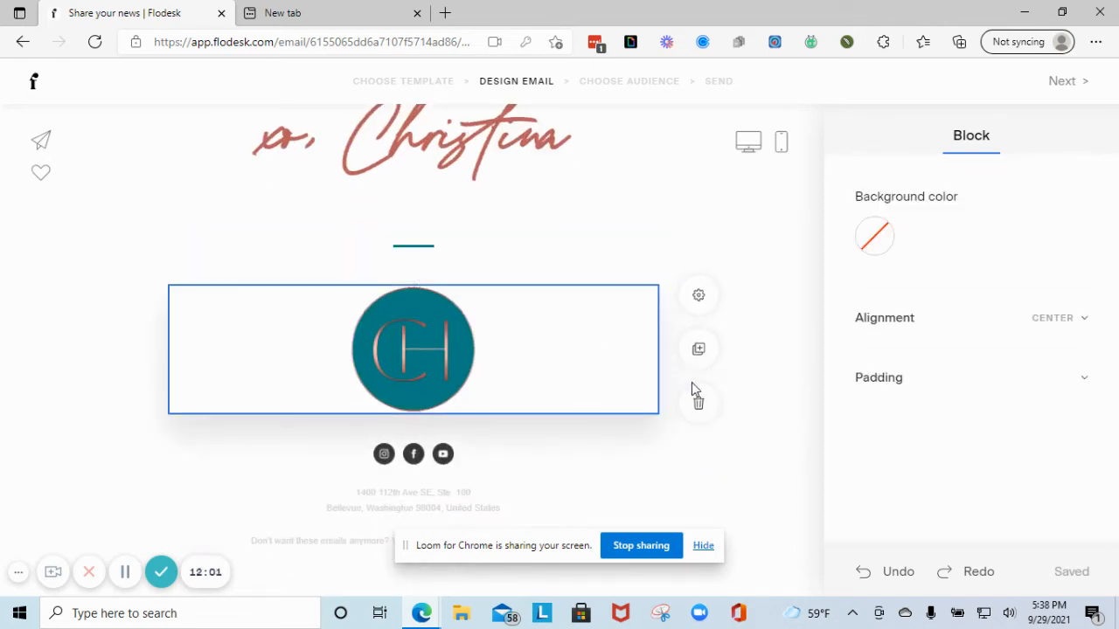
left_click(698, 407)
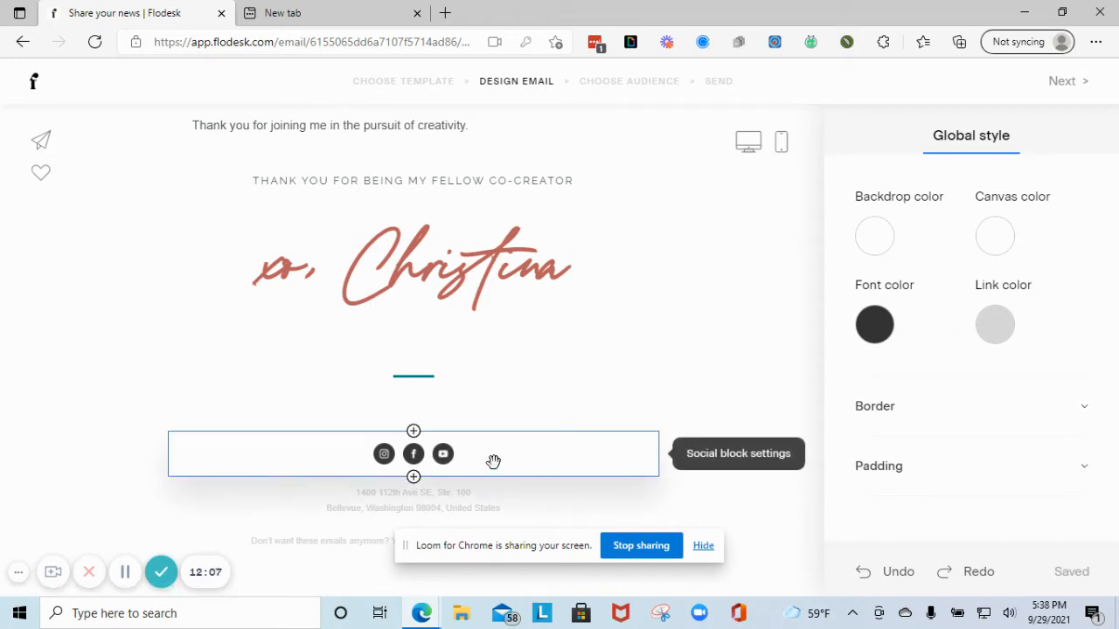
- Set the footer social icons to size L, then return to the top of the email
left_click(494, 462)
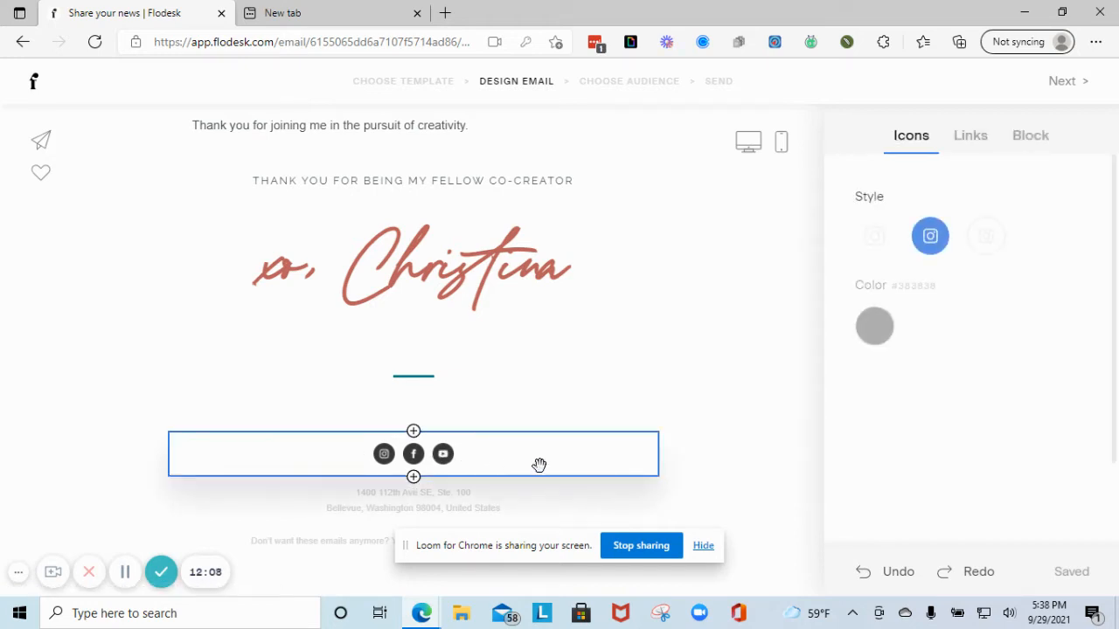
left_click(881, 333)
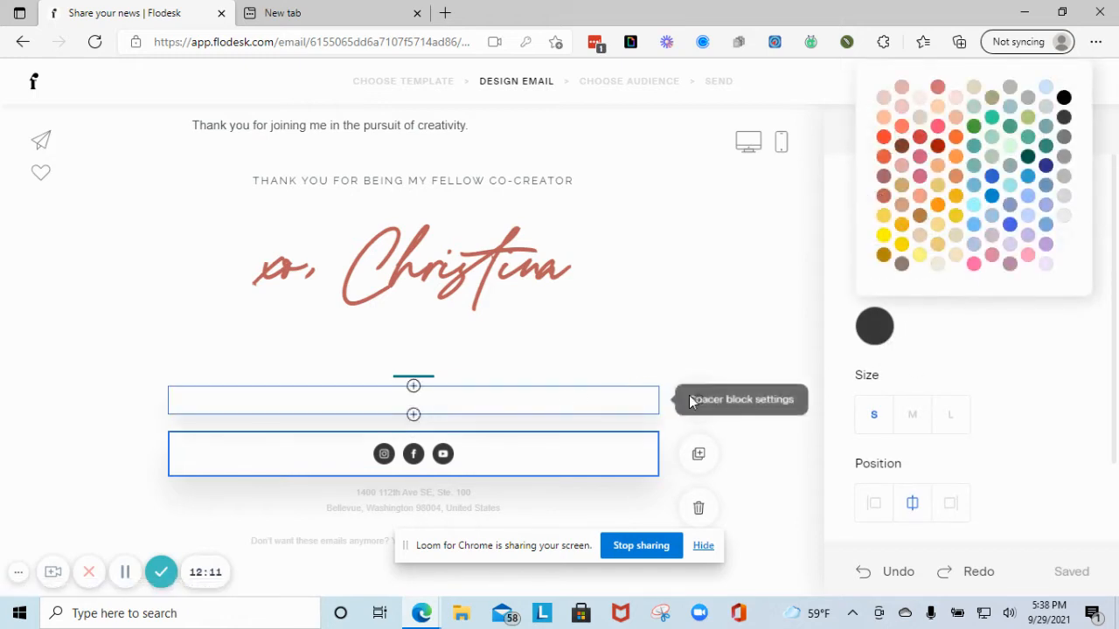
left_click(909, 417)
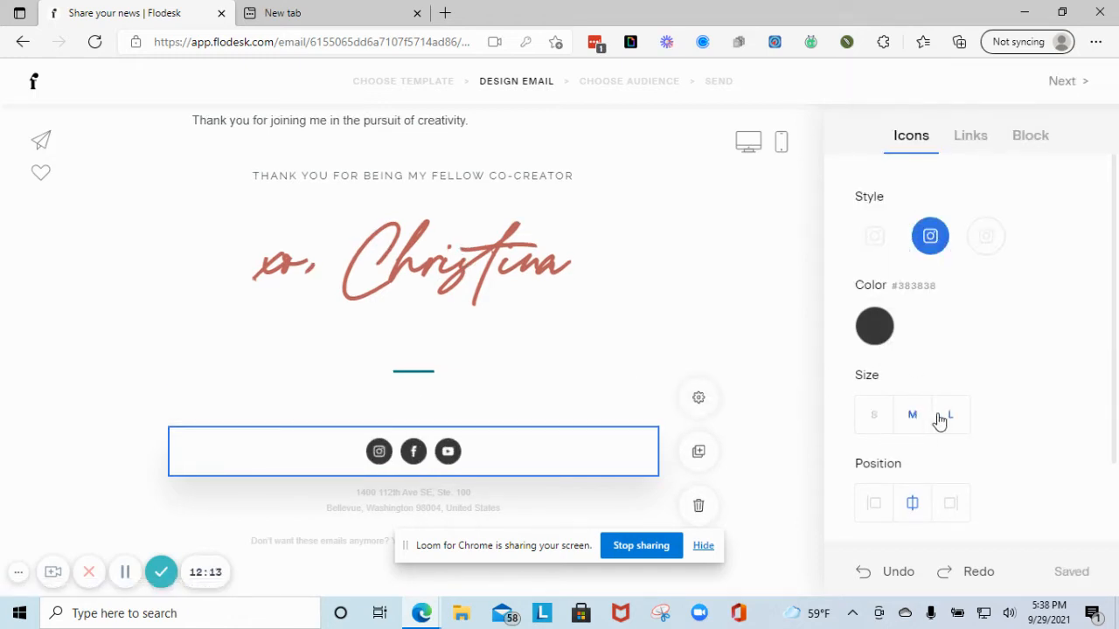
left_click(949, 417)
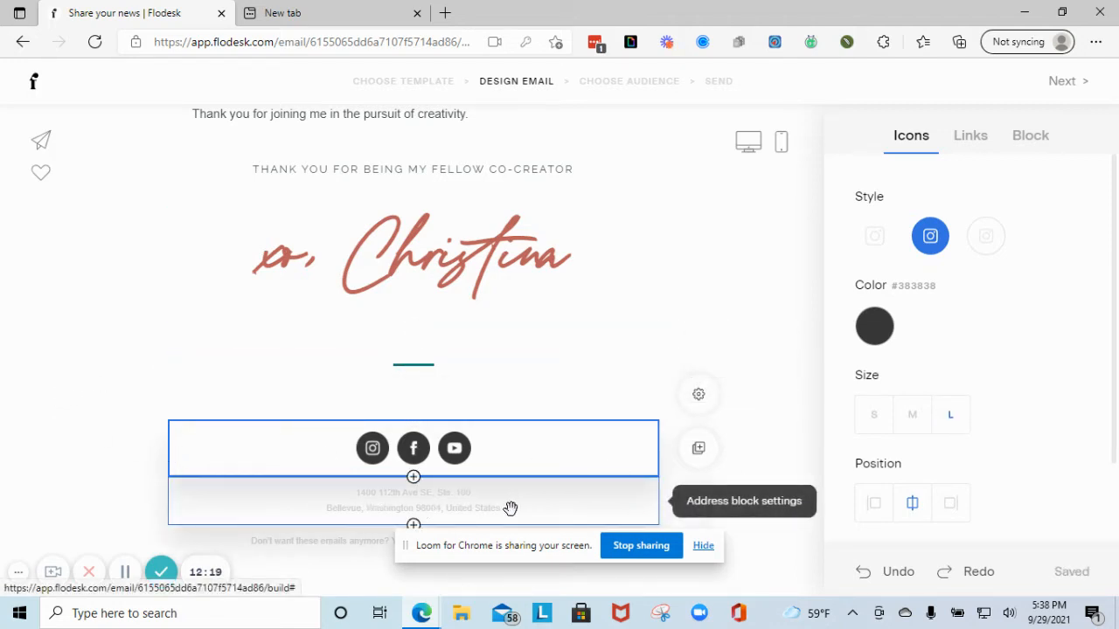
scroll(677, 472, "up", 2)
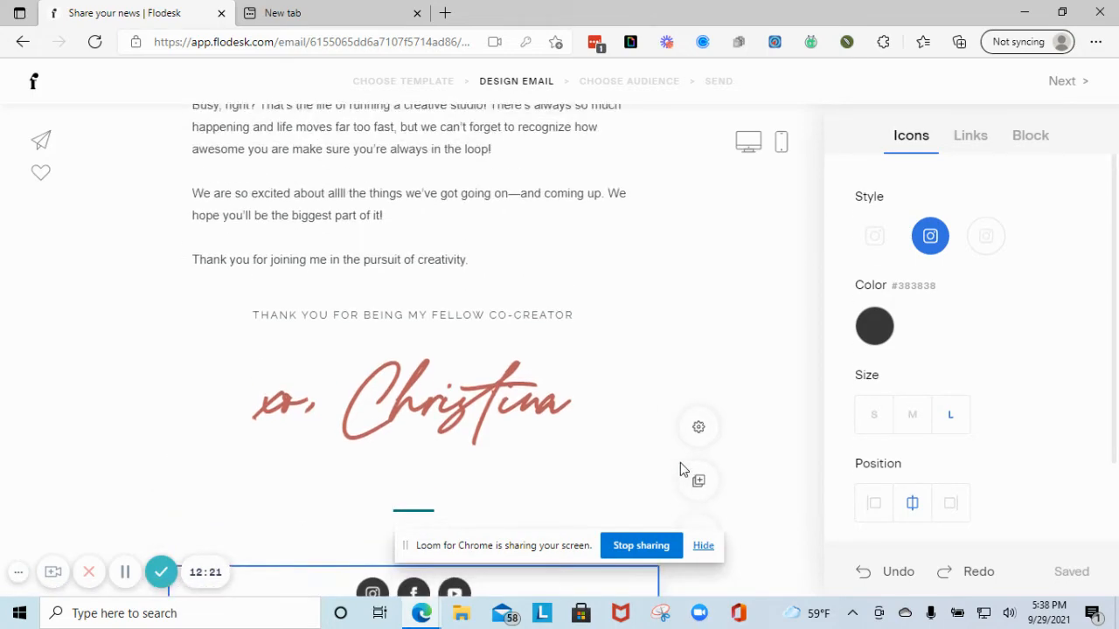
scroll(570, 238, "up", 6)
scroll(570, 238, "up", 8)
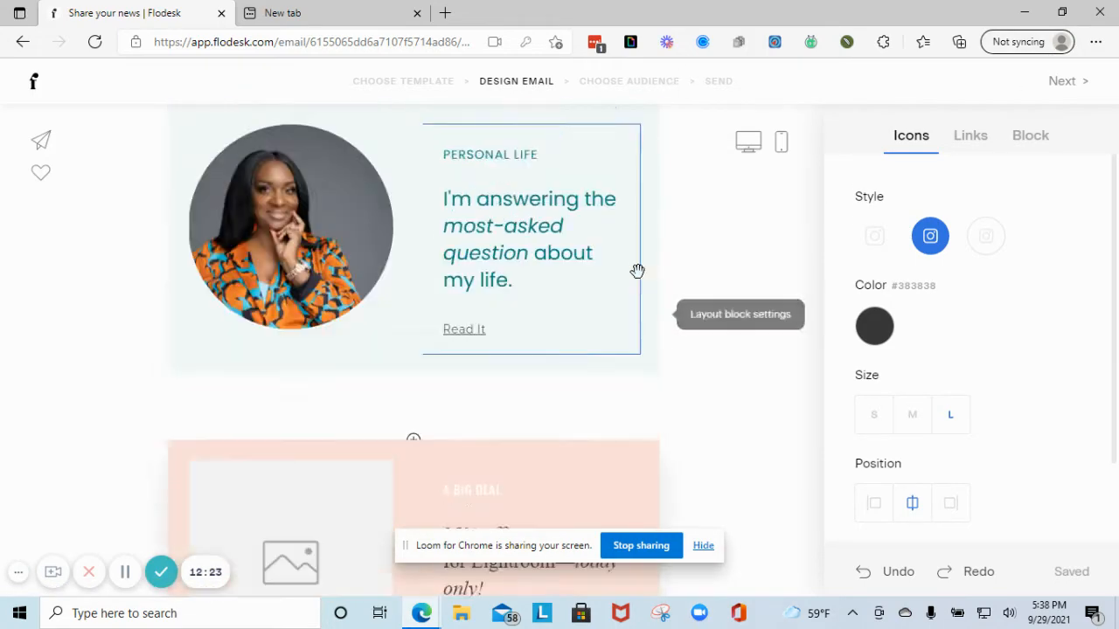
- Review the sender name and accept the sender details
left_click(1067, 87)
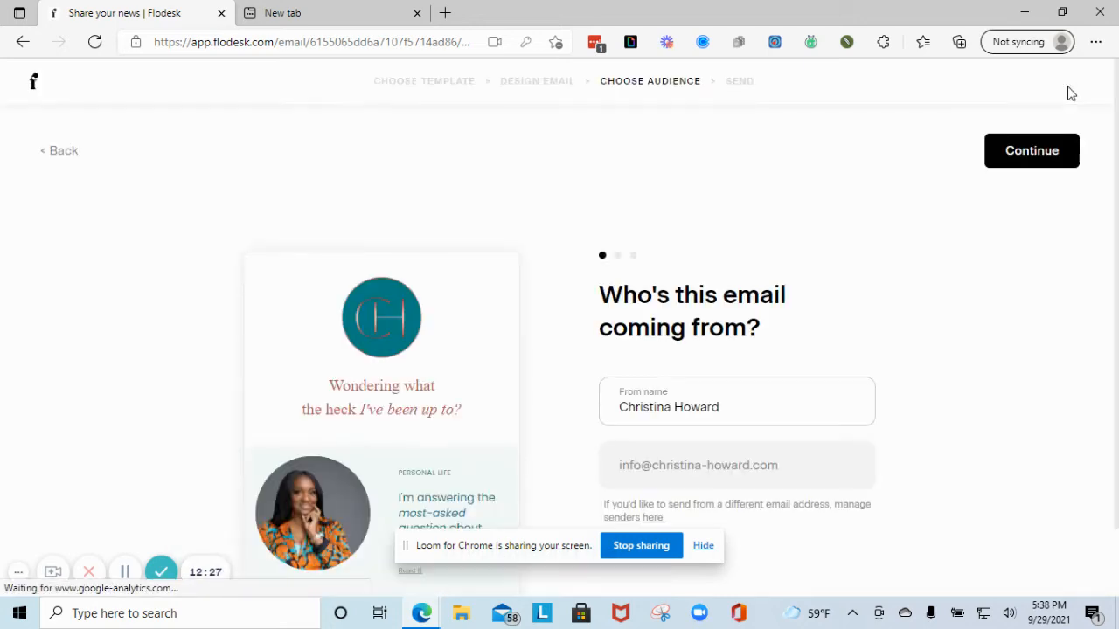
scroll(546, 378, "down", 1)
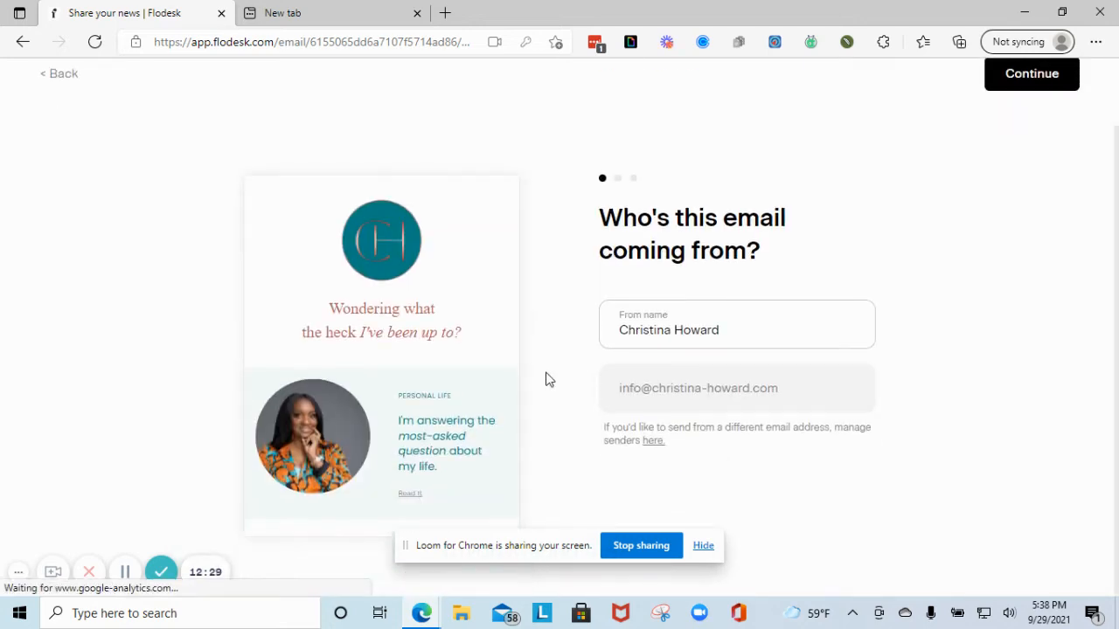
left_click(639, 330)
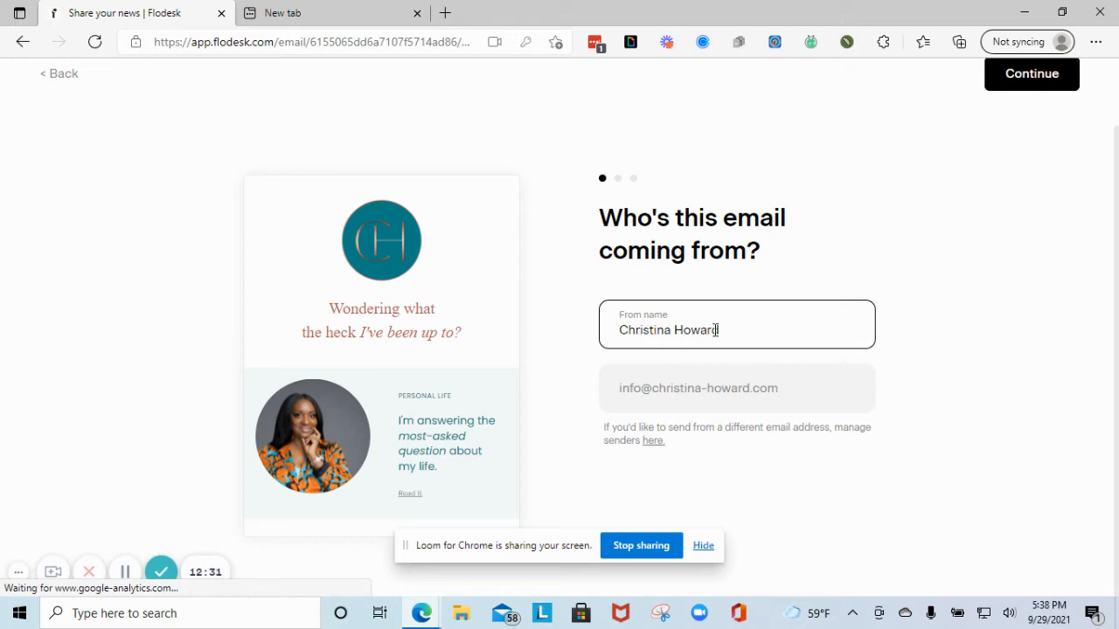
left_click_drag(715, 330, 560, 322)
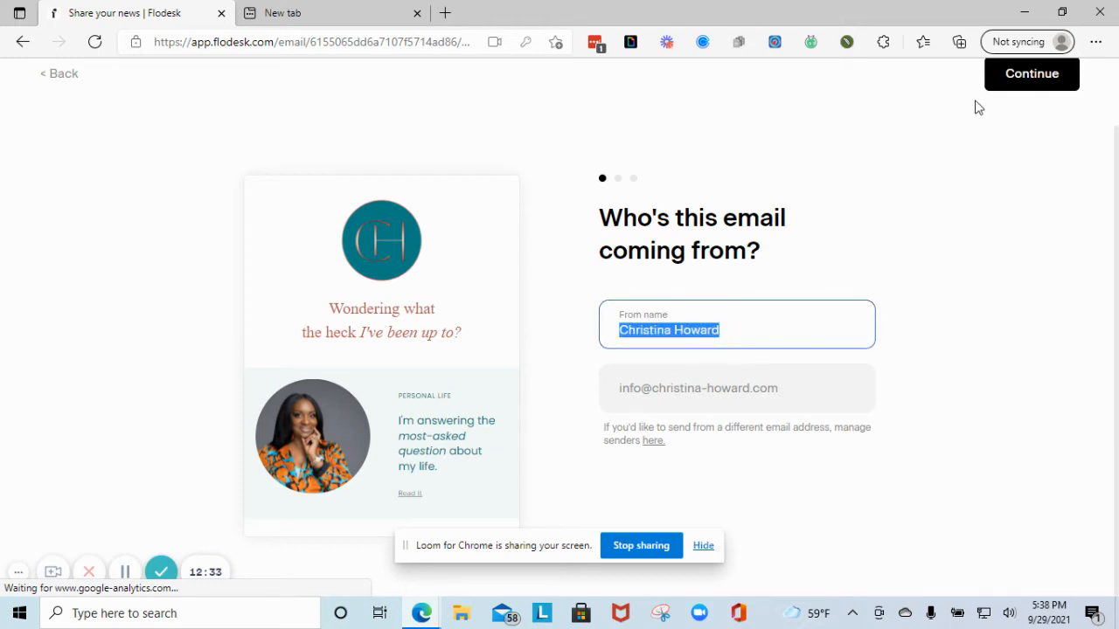
left_click(1014, 92)
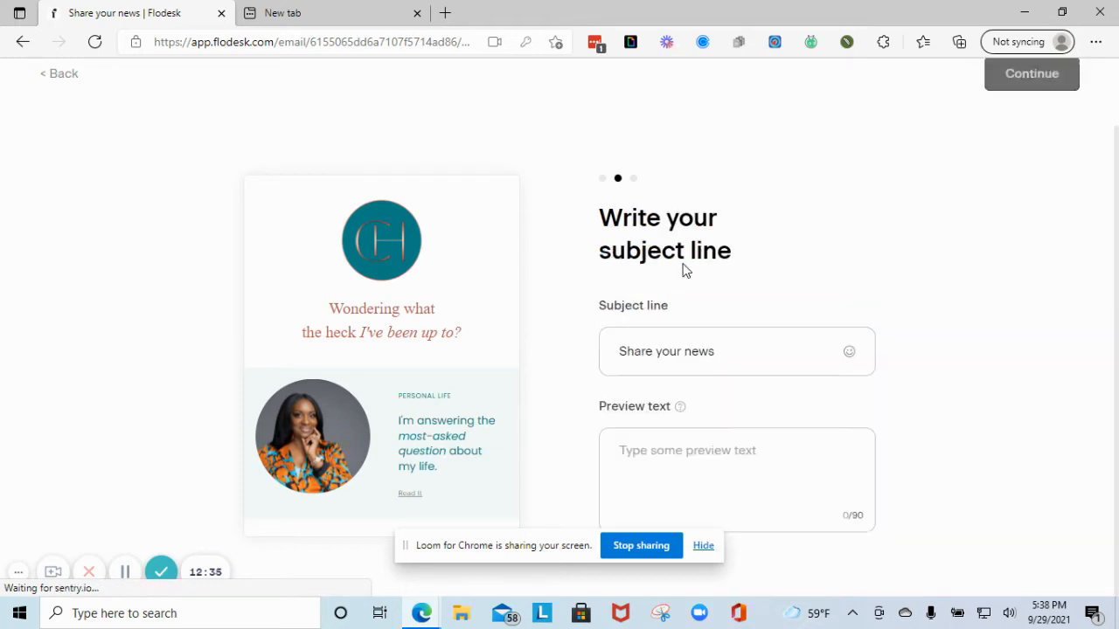
- Add a grinning emoji to the subject and set preview text 'Open me for exciting news!'
left_click(736, 356)
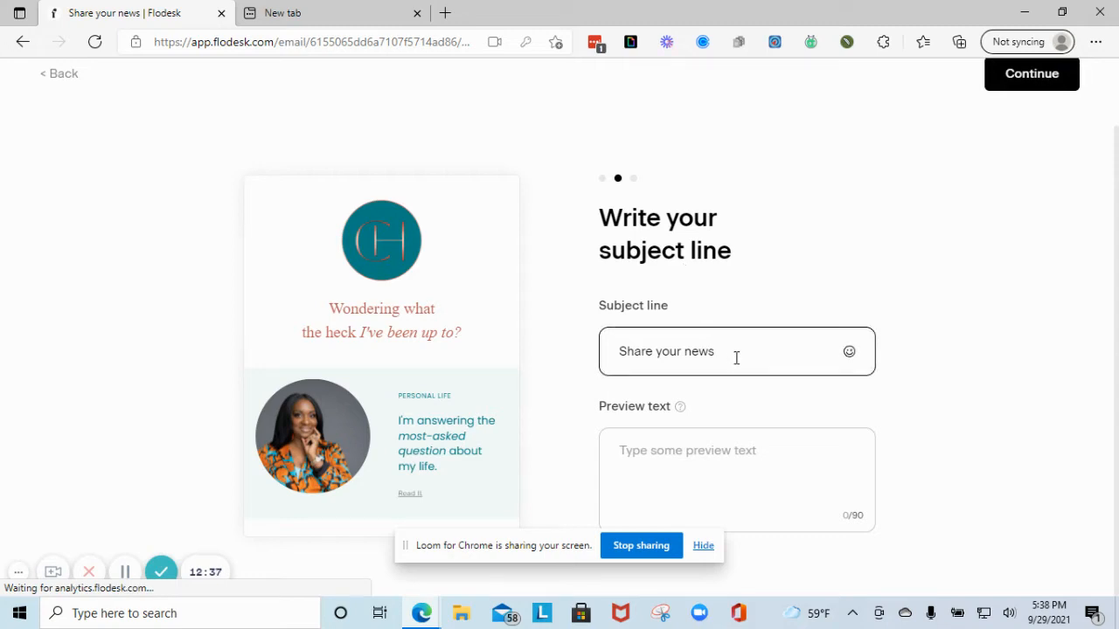
left_click(849, 355)
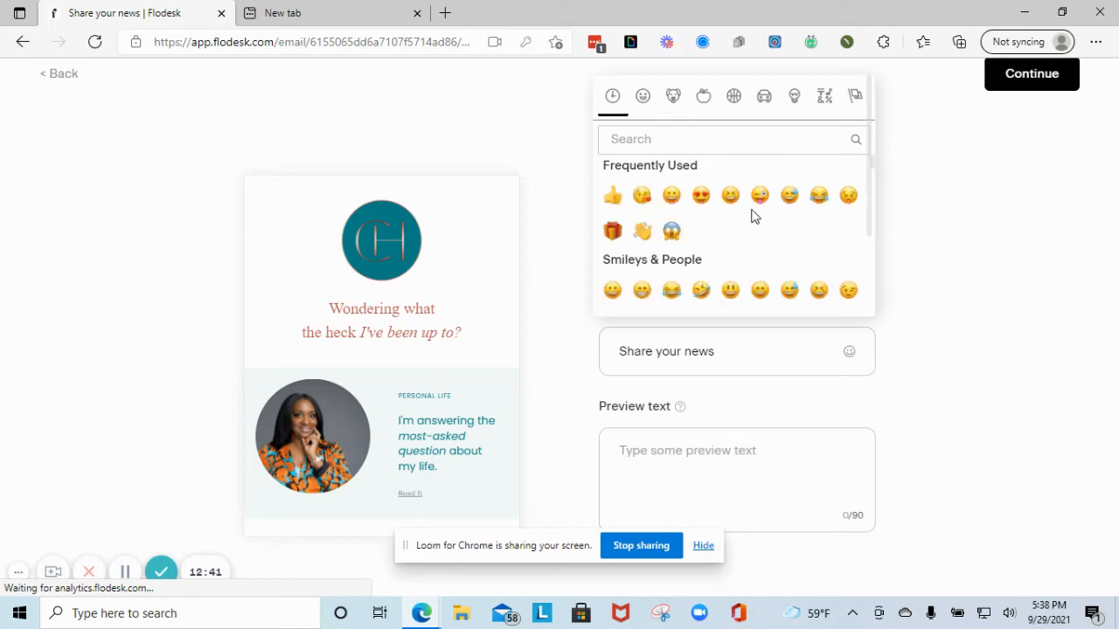
left_click(670, 196)
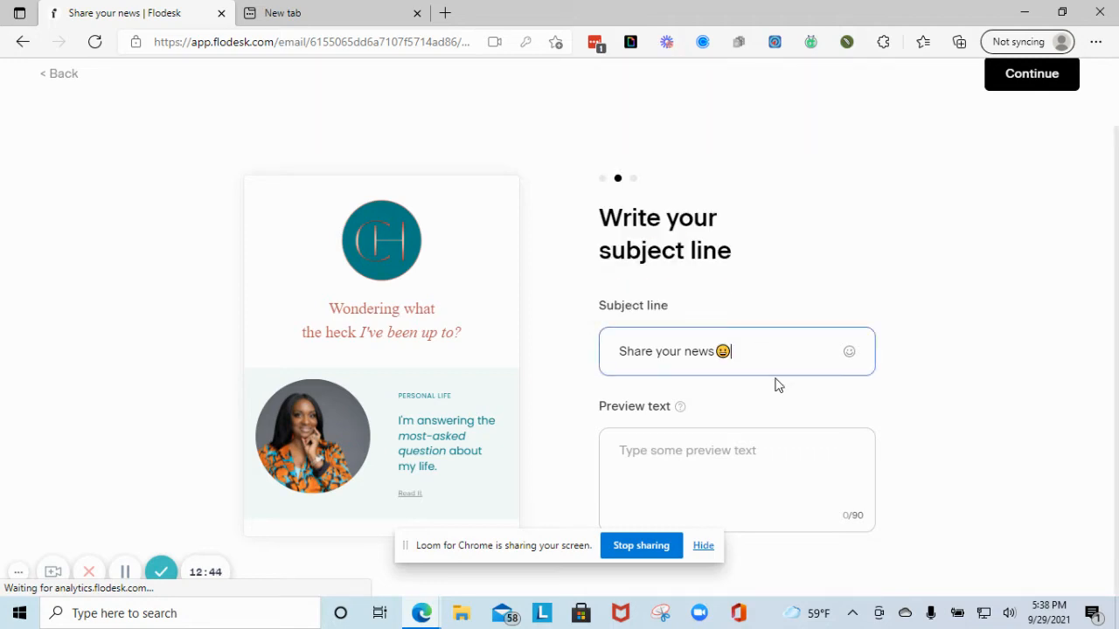
left_click(683, 455)
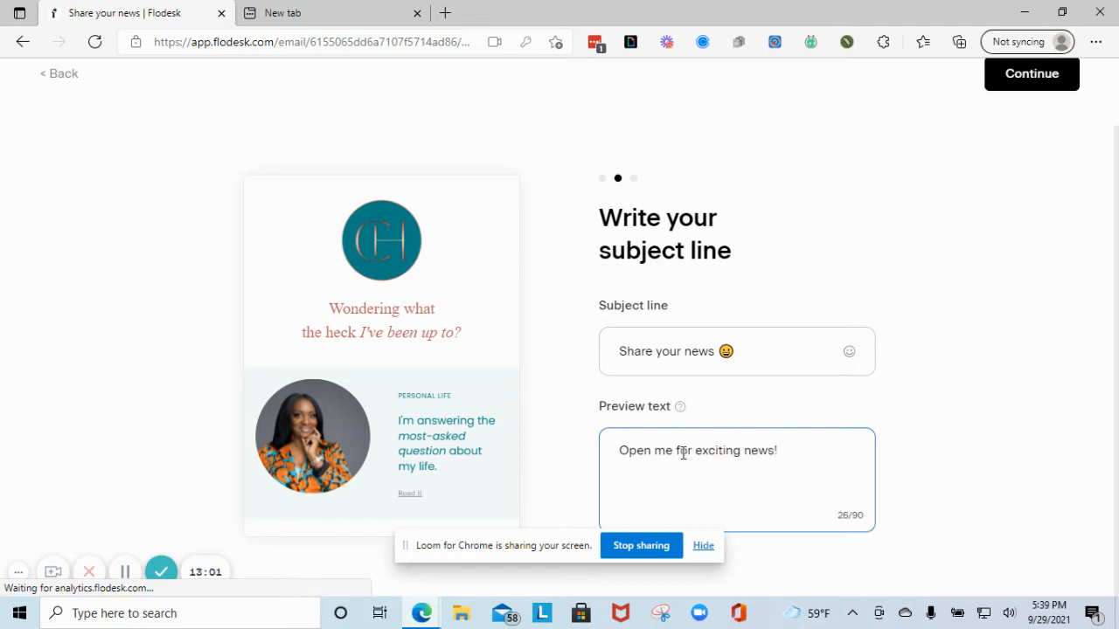
left_click(1059, 77)
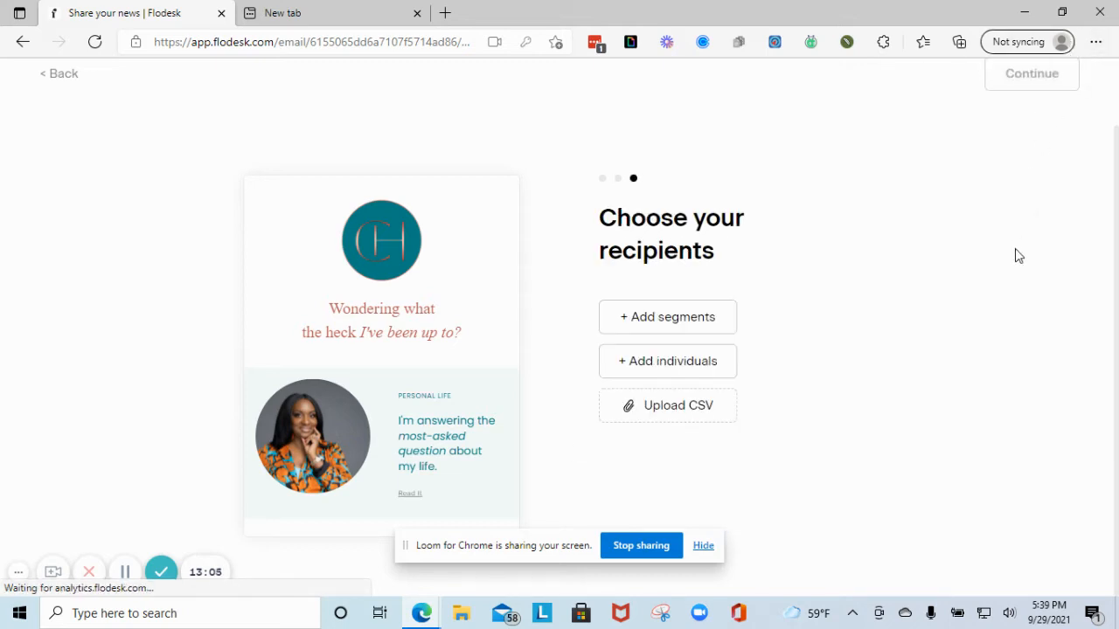
- Include the Fall Masterclass segment as the email's recipients
left_click(628, 329)
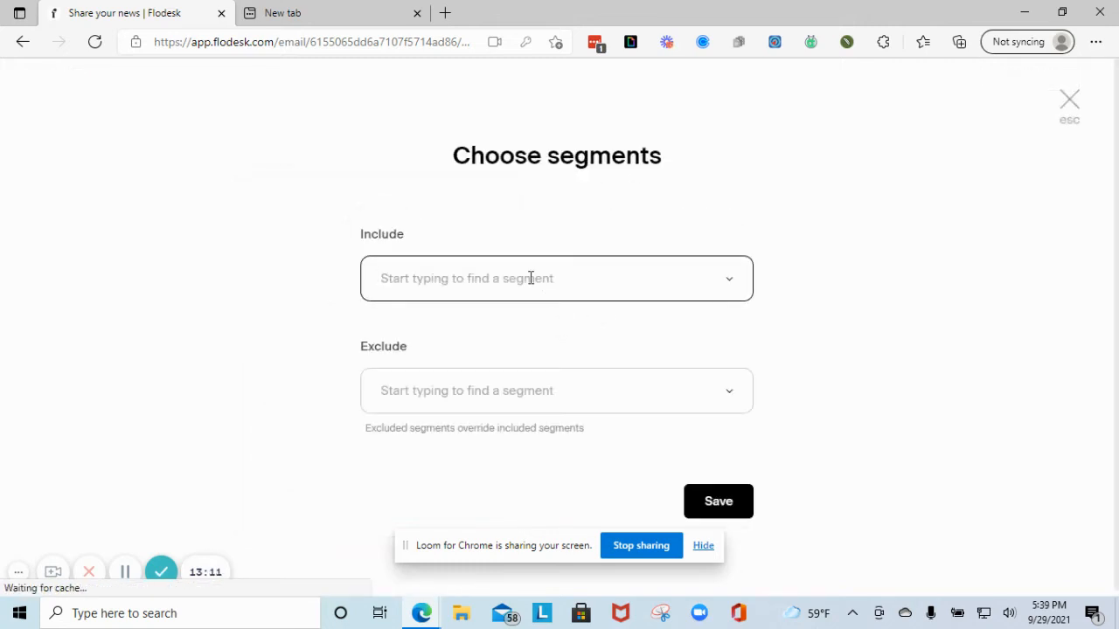
left_click(530, 278)
left_click(442, 381)
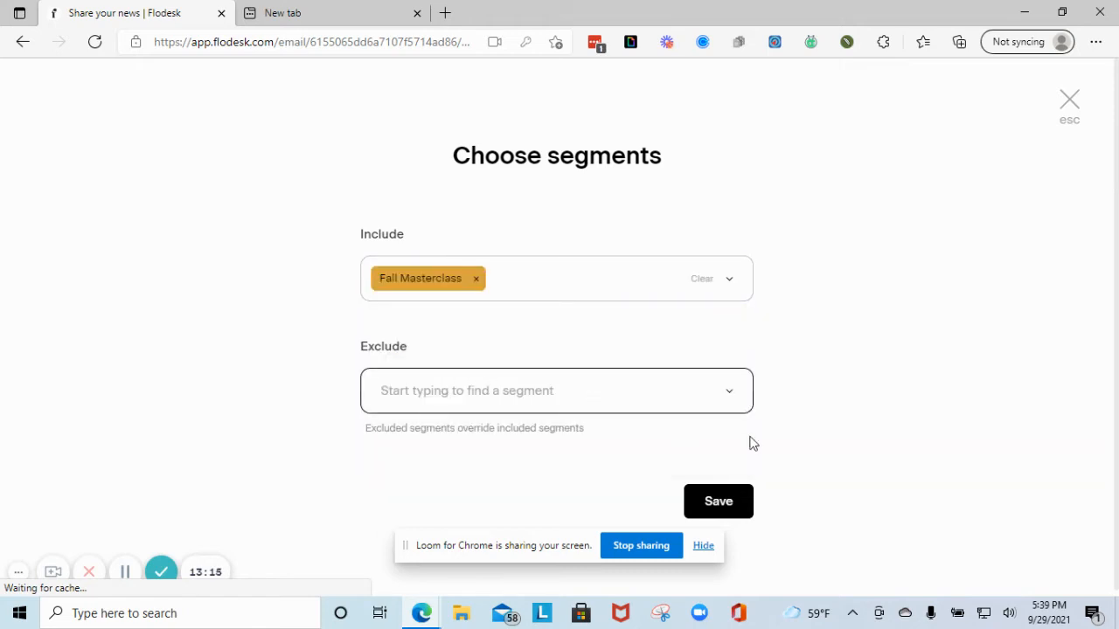
left_click(710, 501)
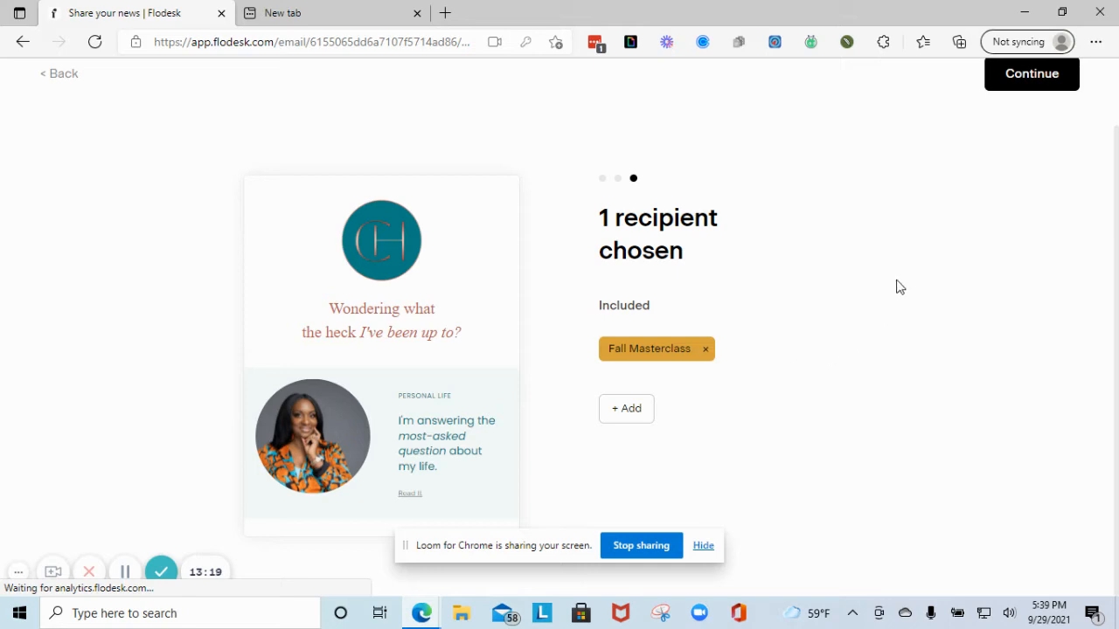
- Look at the Individuals recipient option without changes, then continue to scheduling
left_click(623, 411)
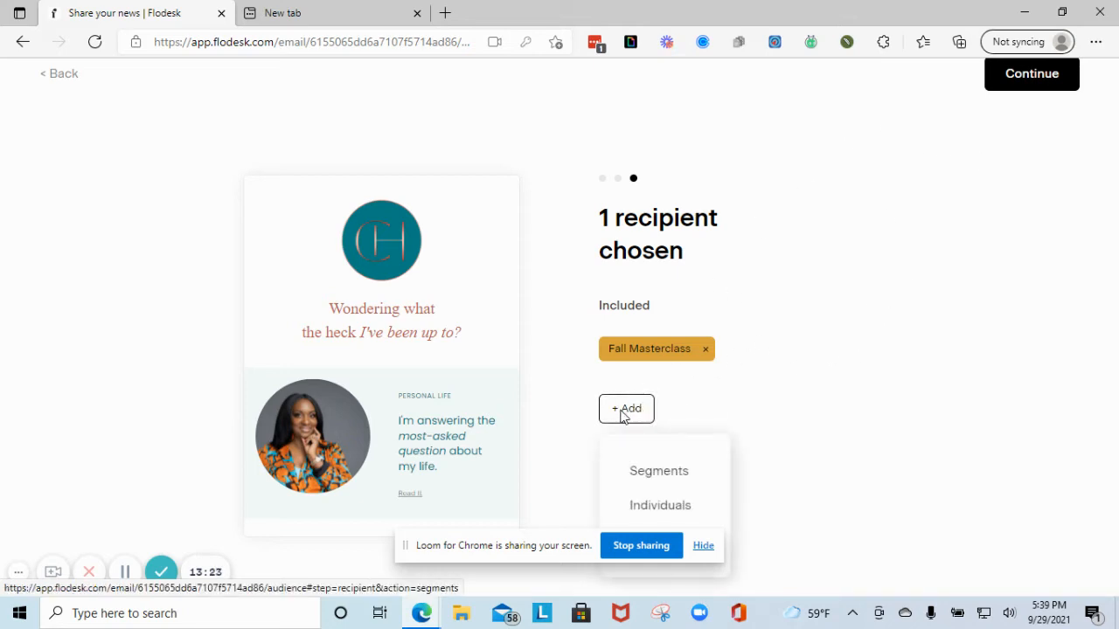
left_click(670, 512)
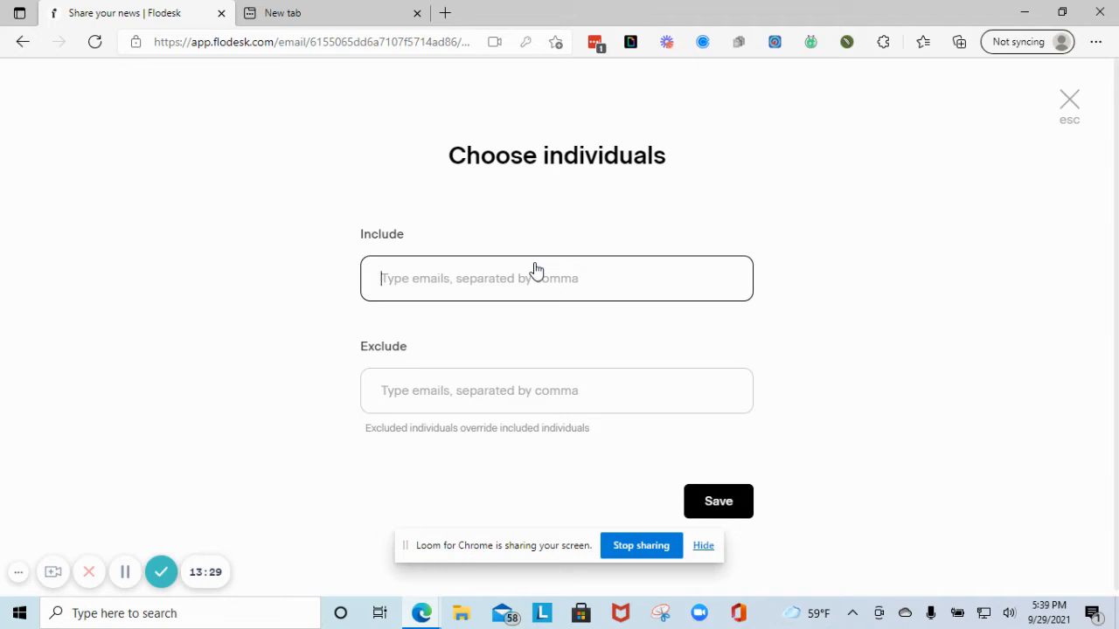
left_click(1049, 116)
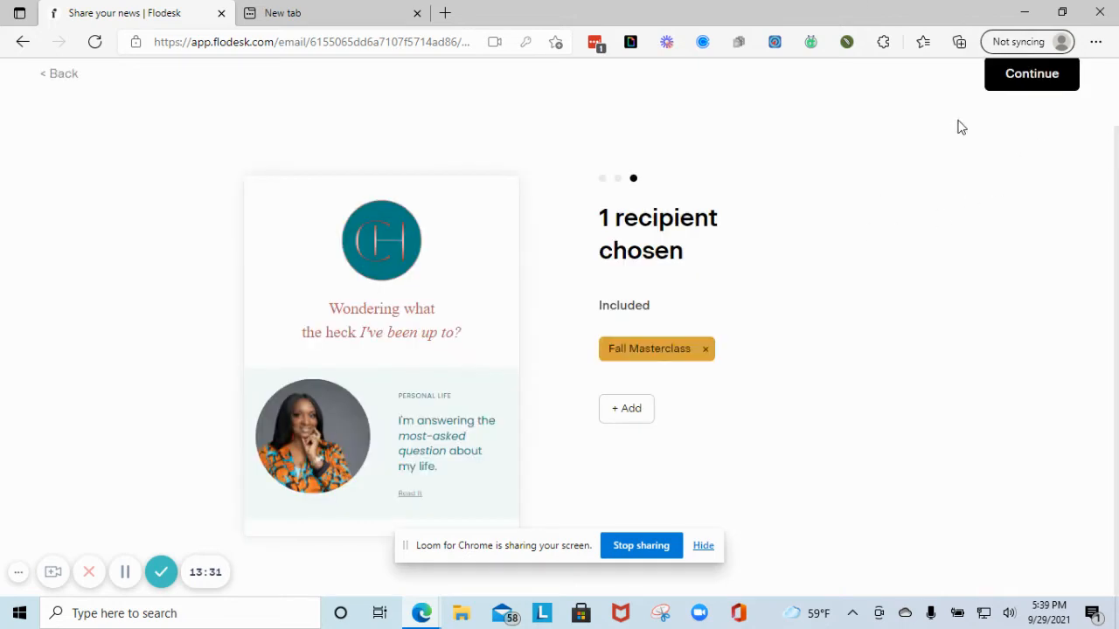
left_click(1024, 80)
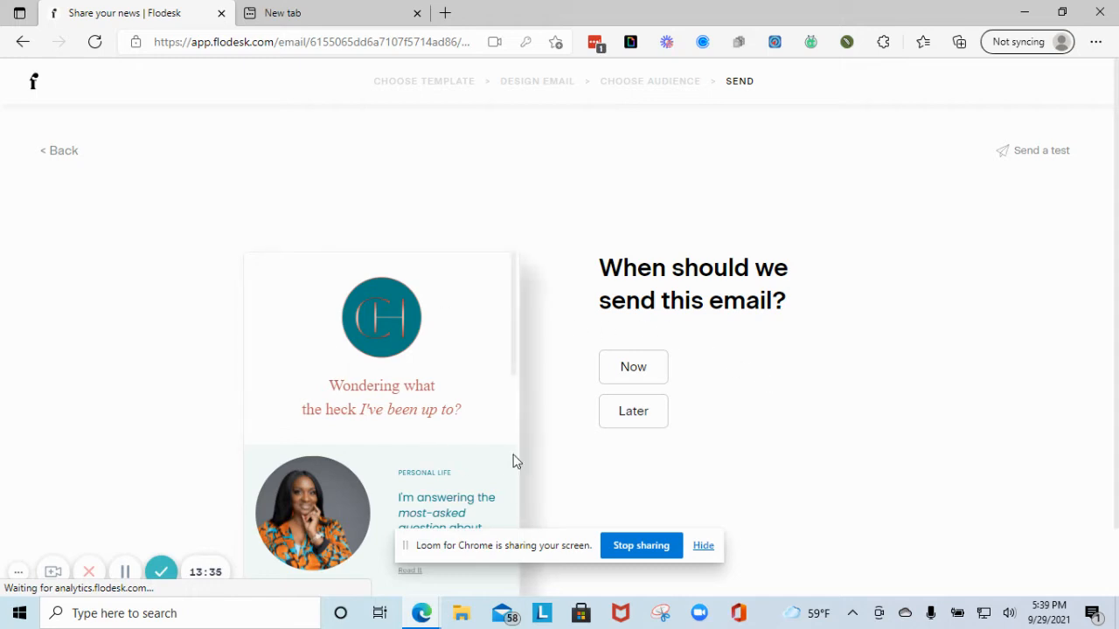
- Send the Share your news email now to its one recipient and view sending progress
left_click(633, 369)
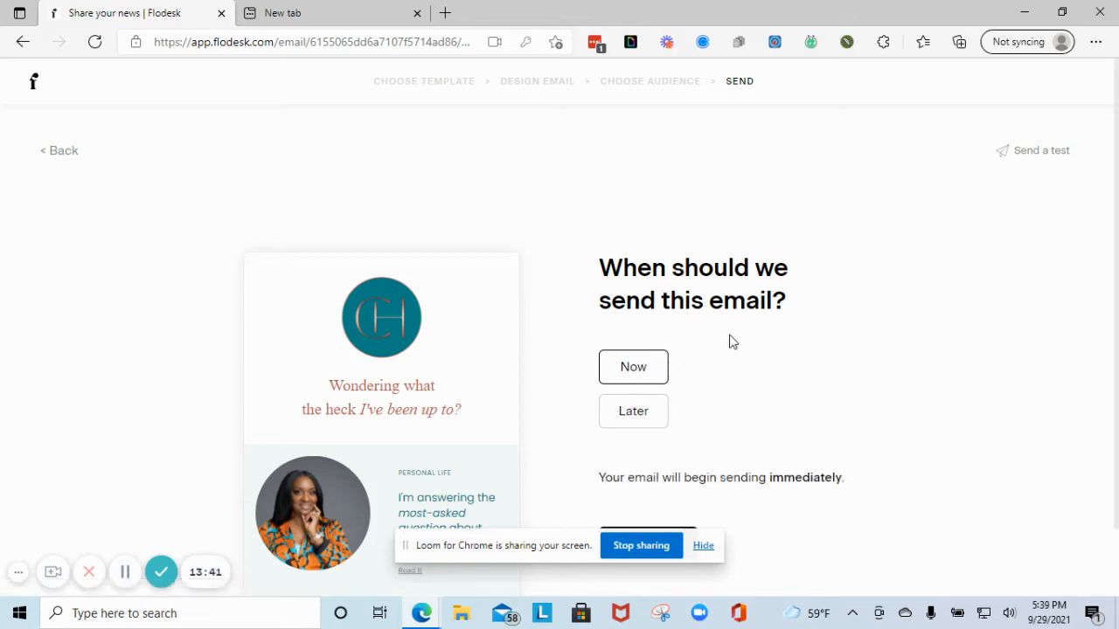
scroll(725, 367, "down", 1)
left_click(682, 477)
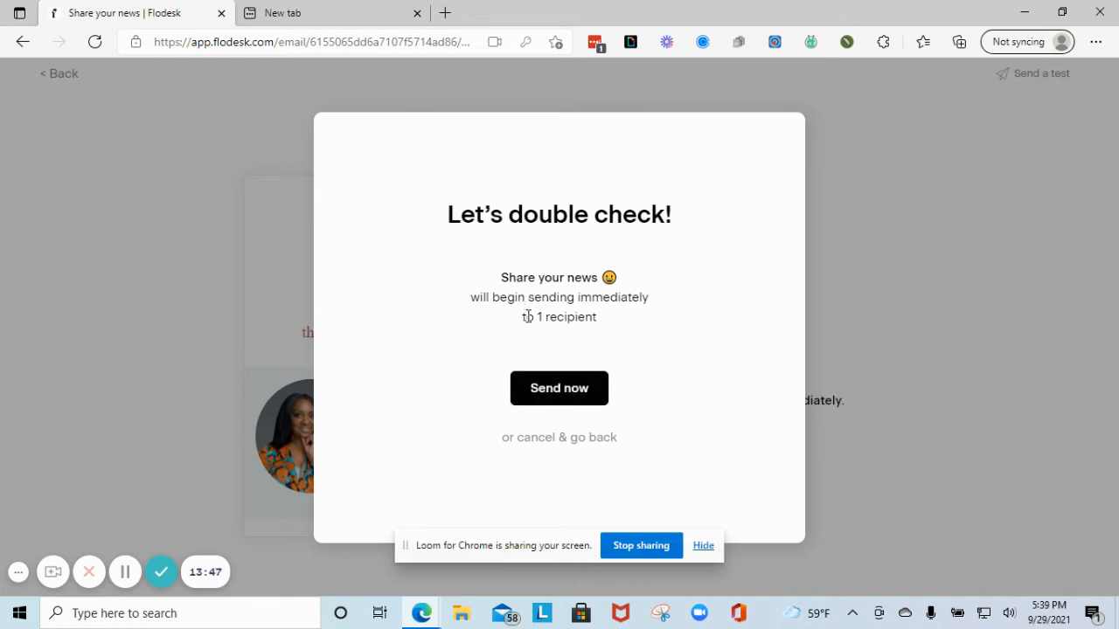
left_click_drag(527, 316, 601, 318)
left_click(539, 396)
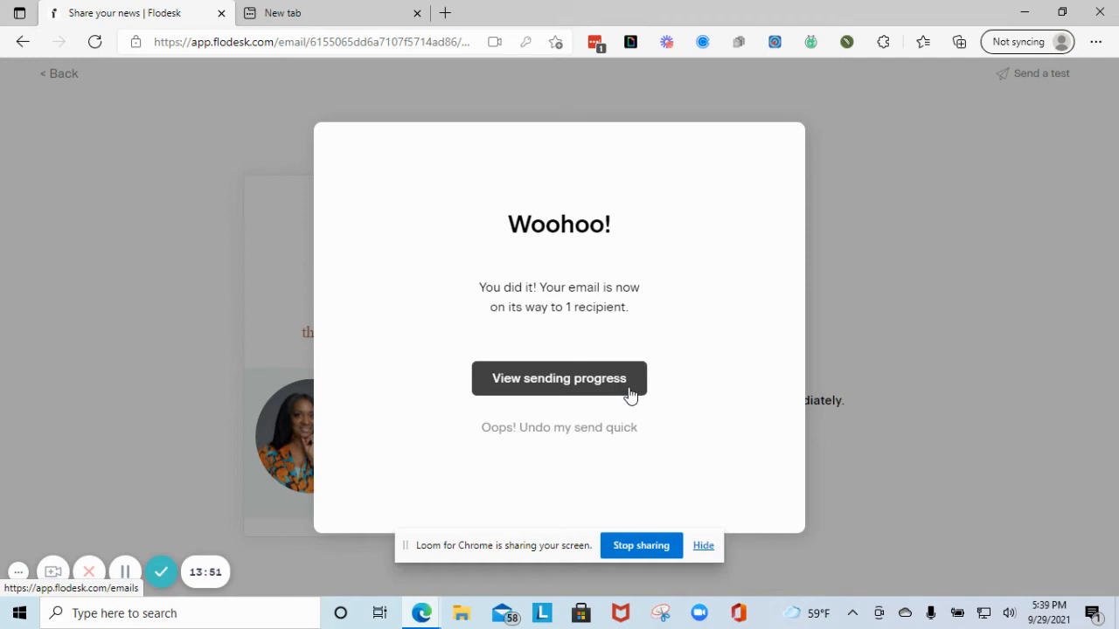
left_click(608, 394)
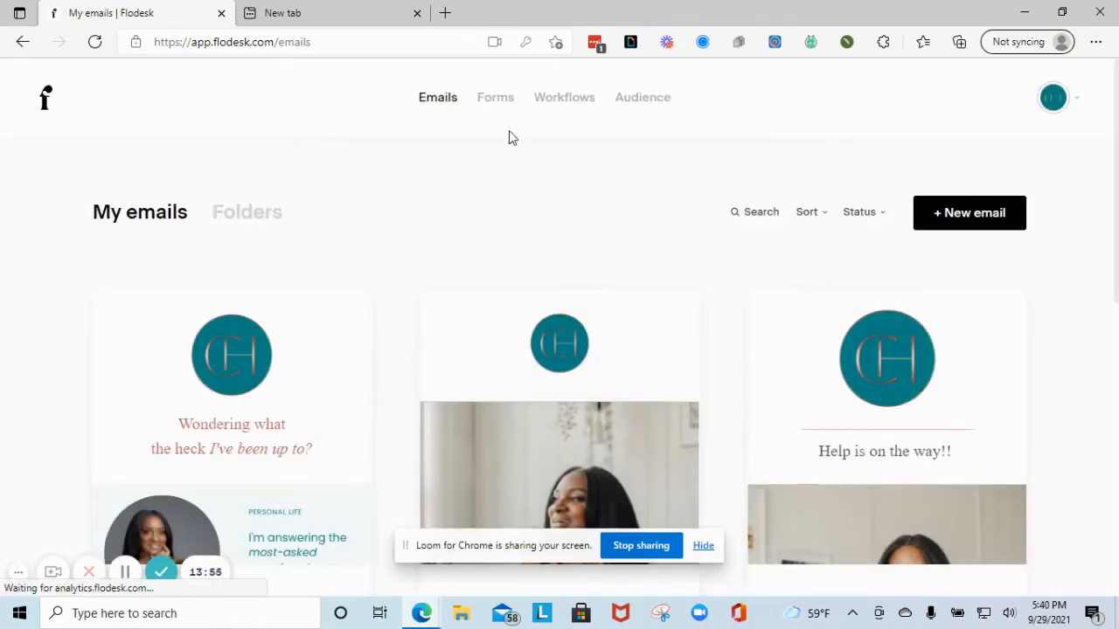
- Go to the Forms page, briefly visit a suggested website in another tab, and return
left_click(500, 105)
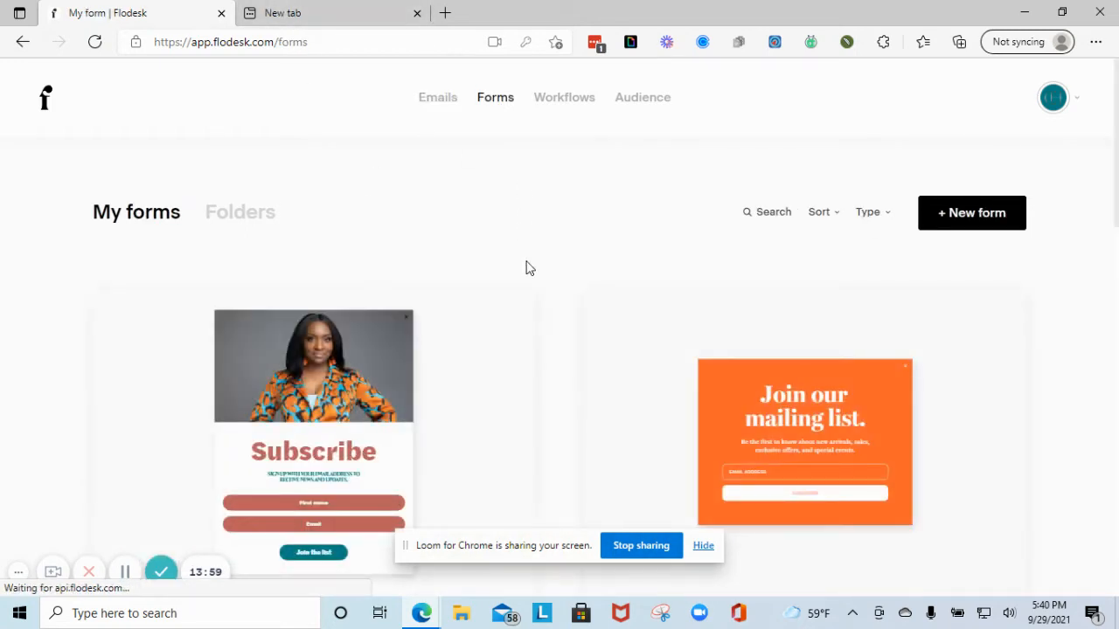
scroll(487, 399, "down", 3)
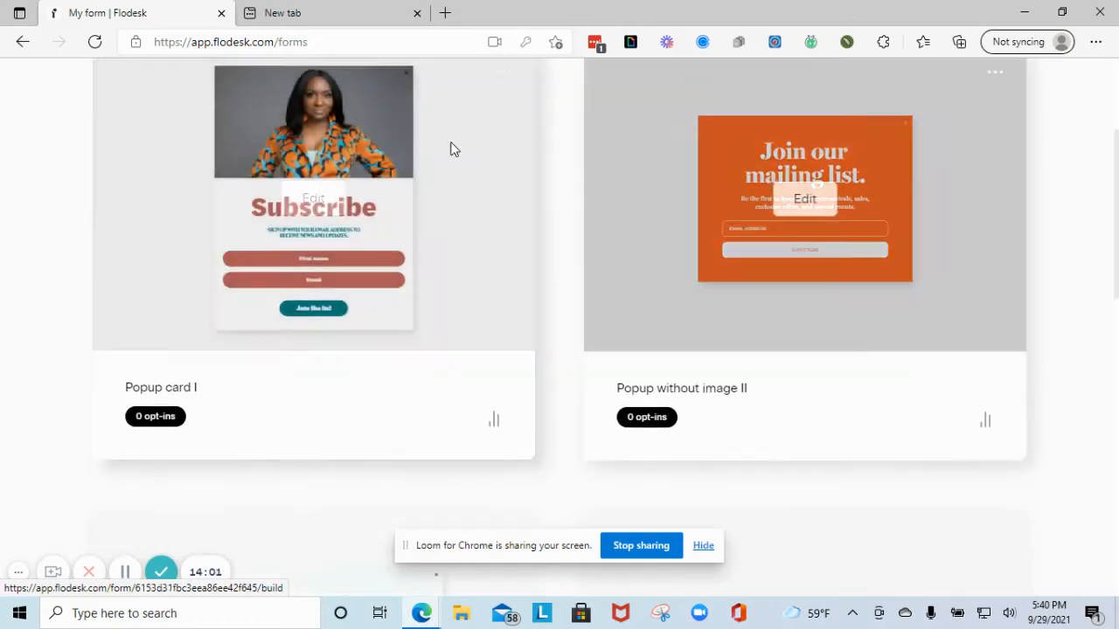
left_click(380, 11)
left_click(328, 41)
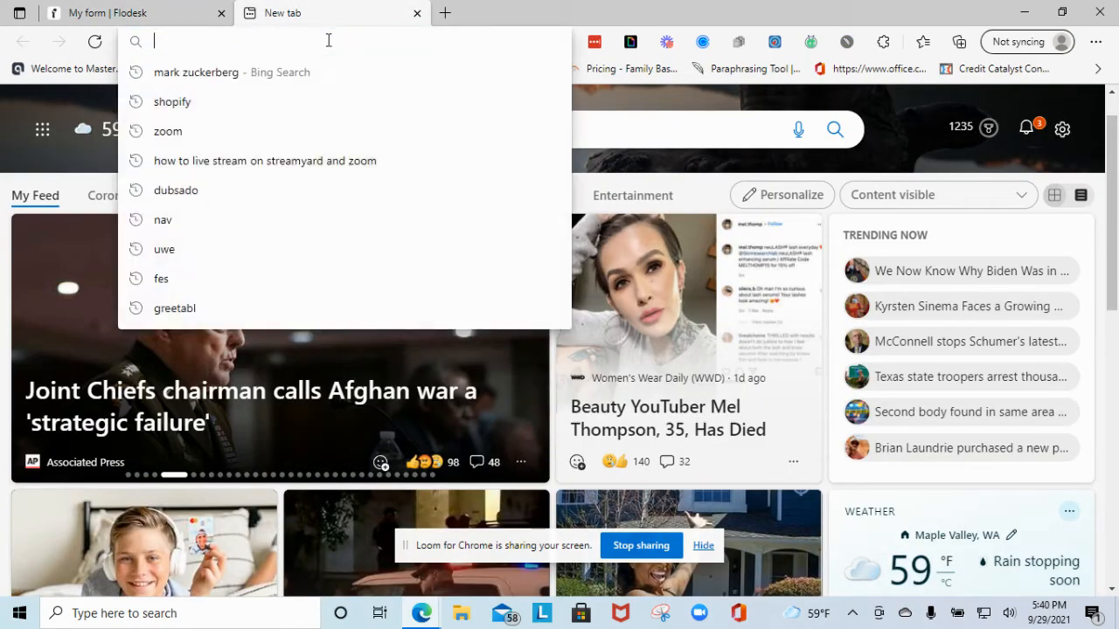
type("christina-howard.com")
key("Return")
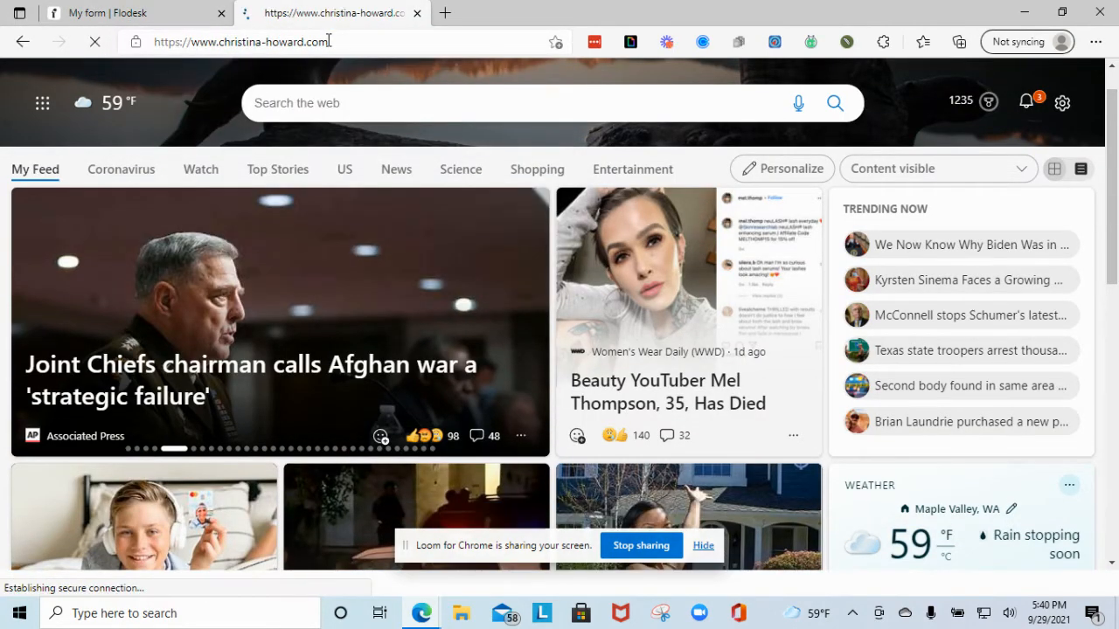
left_click(120, 17)
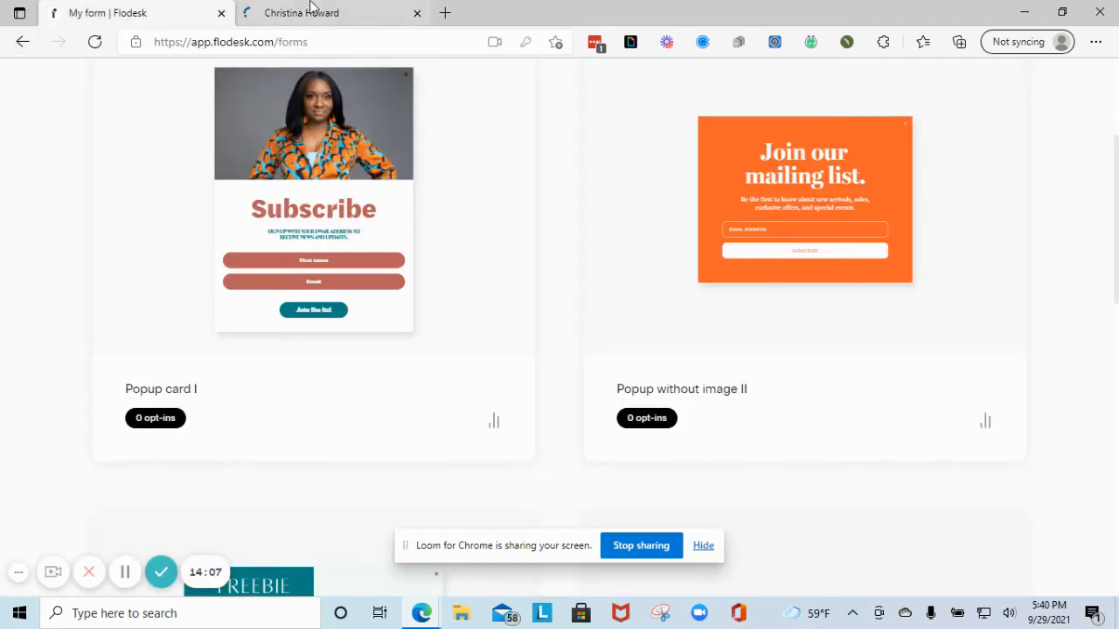
scroll(492, 270, "up", 3)
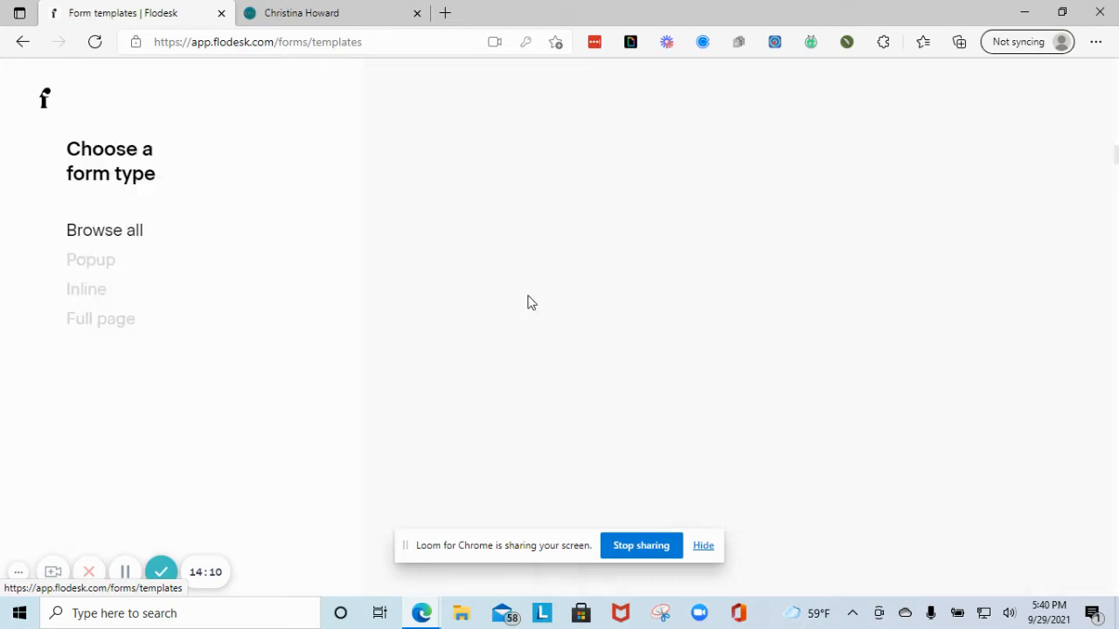
- Preview the Inline and Full page templates, then filter the gallery to Popup forms
left_click(98, 257)
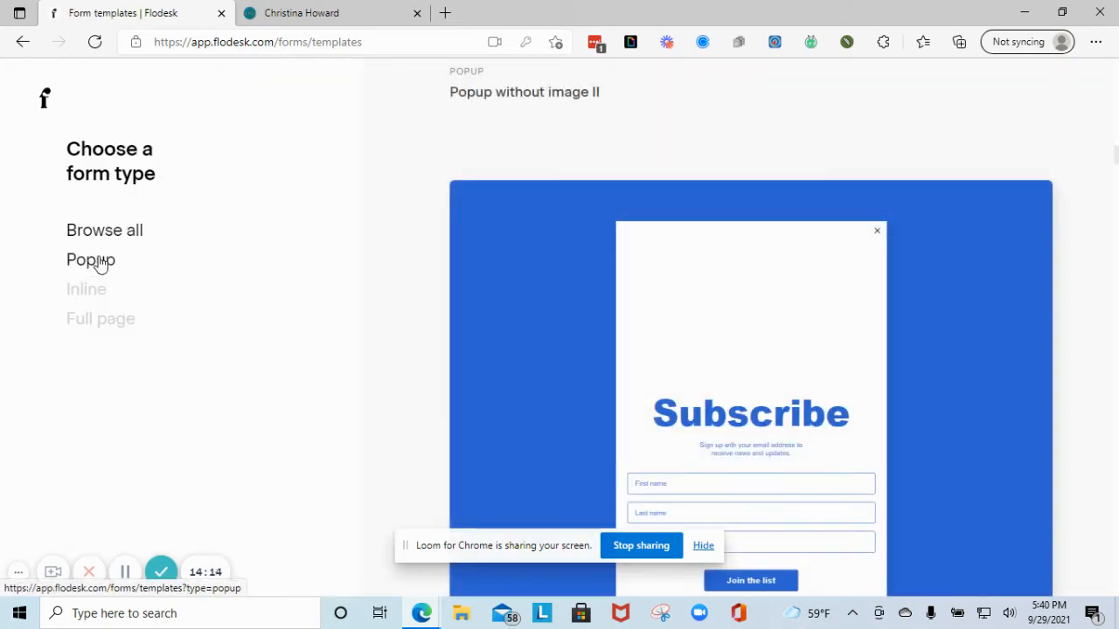
left_click(86, 294)
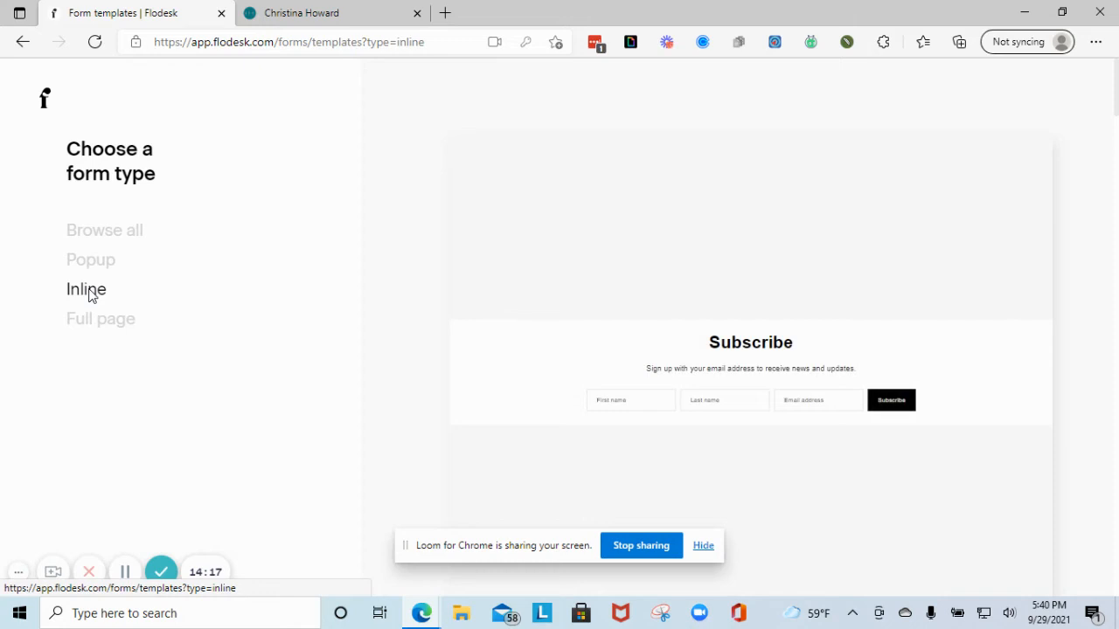
scroll(752, 359, "down", 4)
scroll(736, 424, "down", 3)
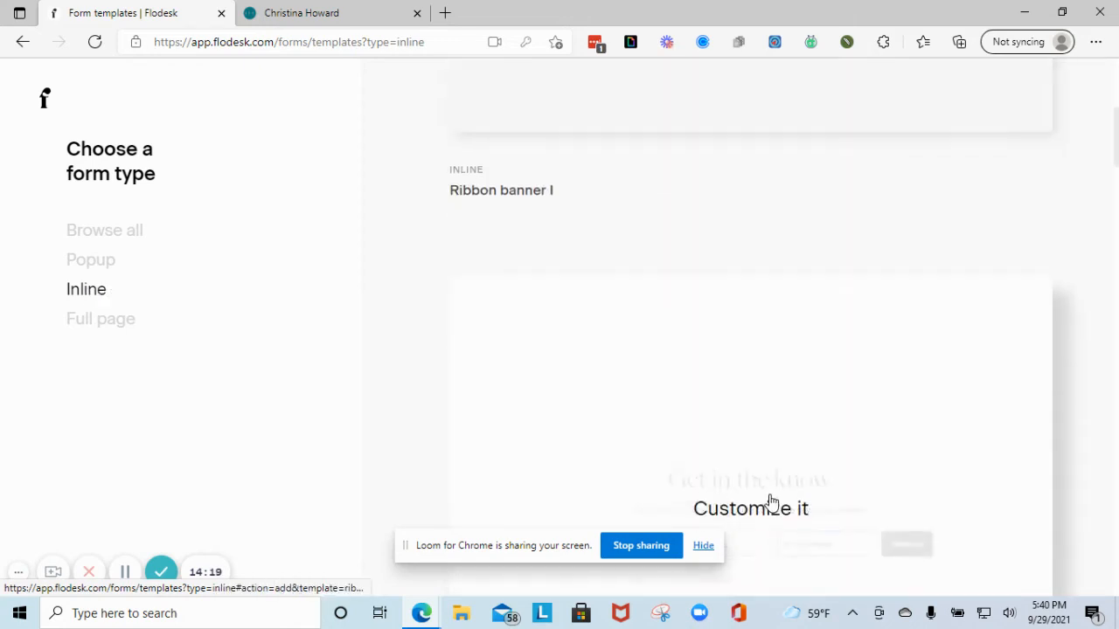
left_click(77, 319)
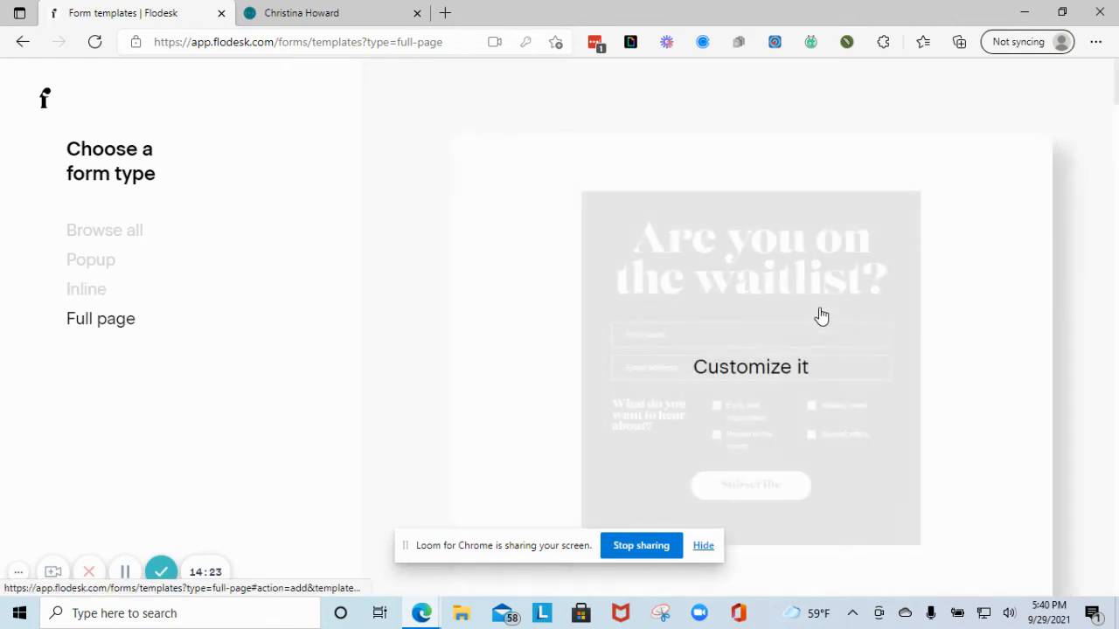
scroll(816, 315, "down", 2)
scroll(642, 327, "up", 2)
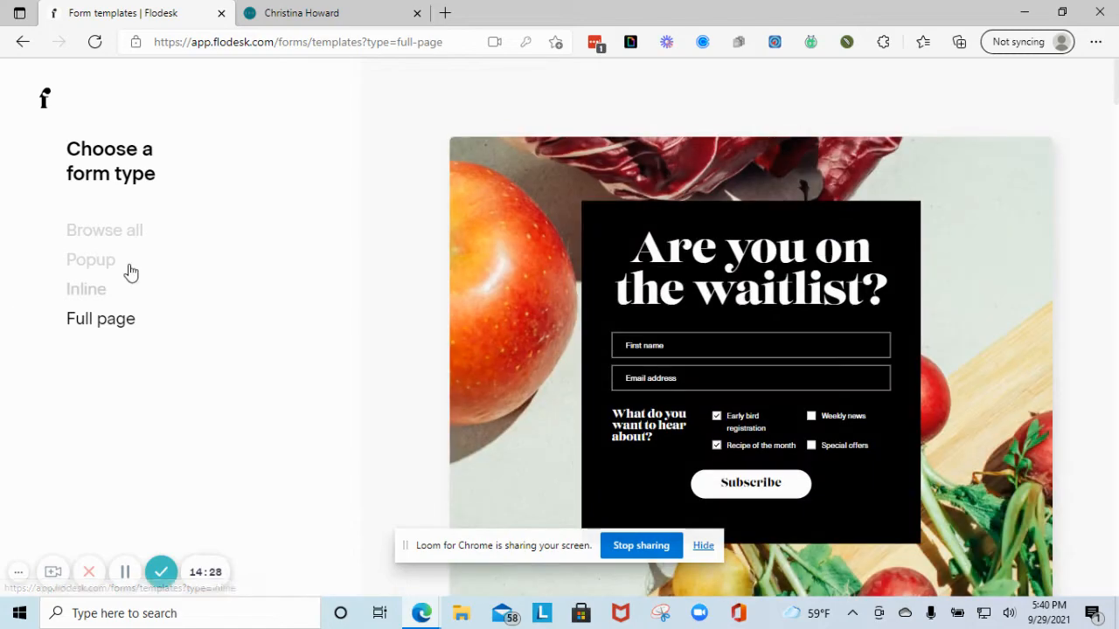
left_click(110, 261)
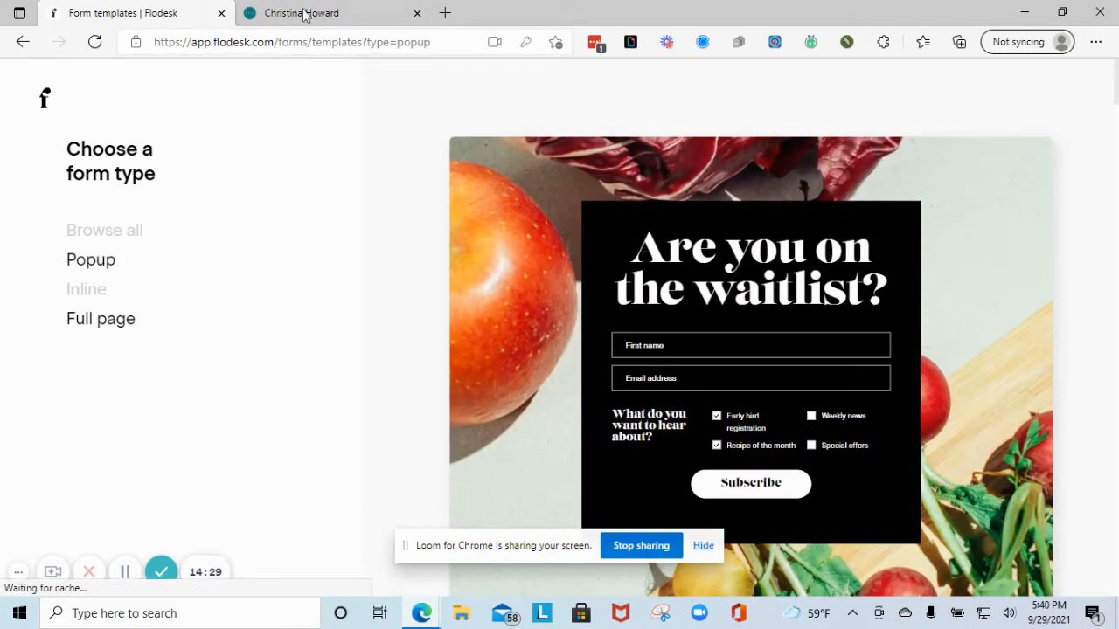
left_click(306, 13)
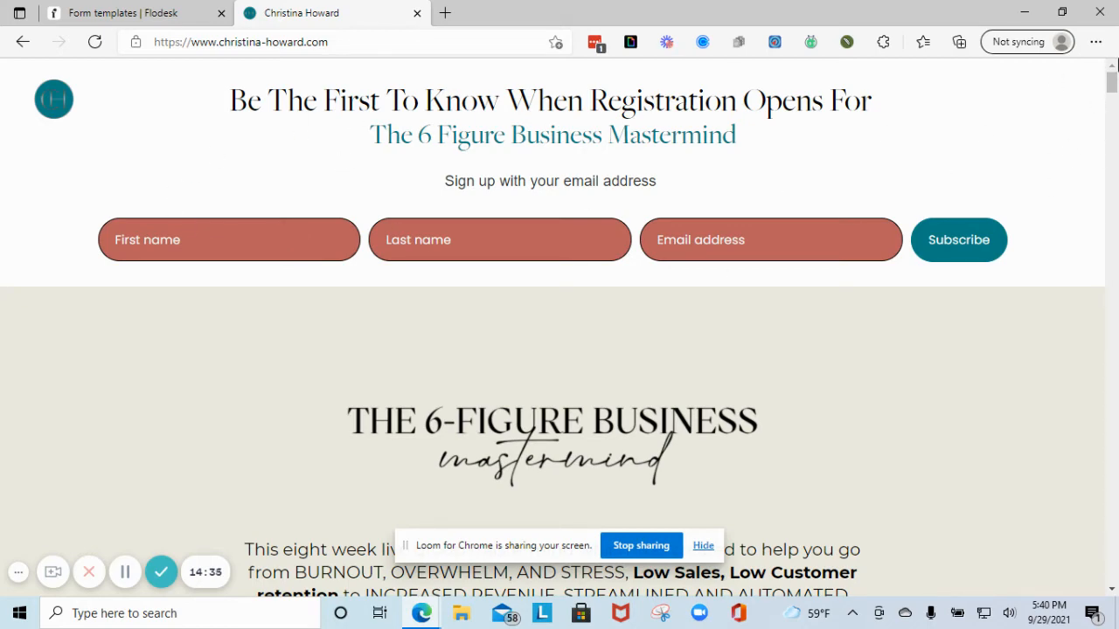
scroll(694, 192, "down", 5)
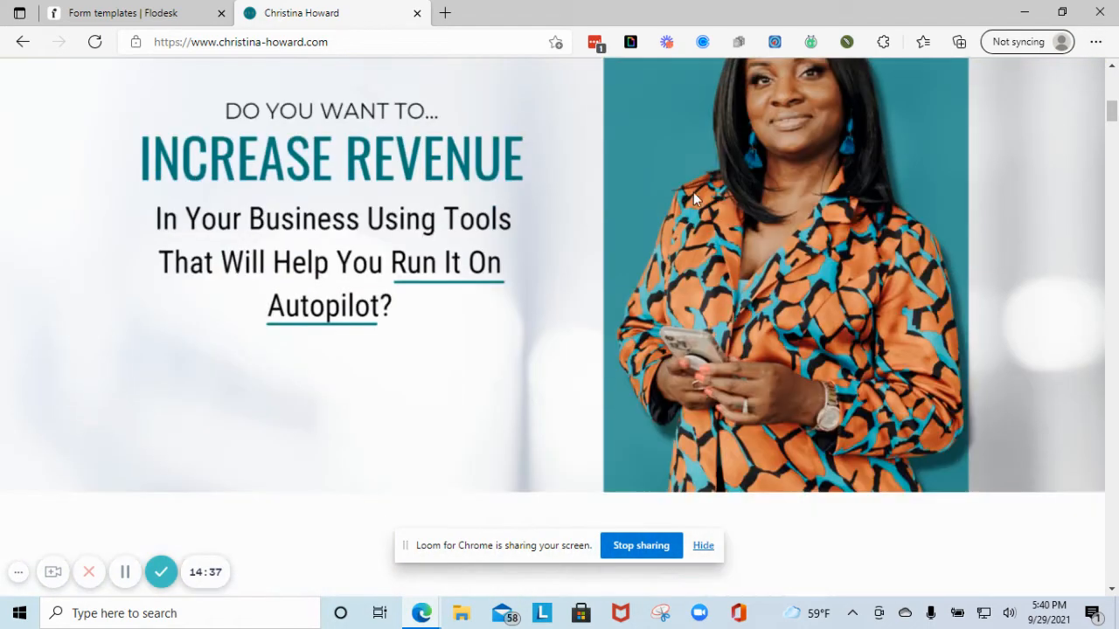
scroll(693, 192, "down", 15)
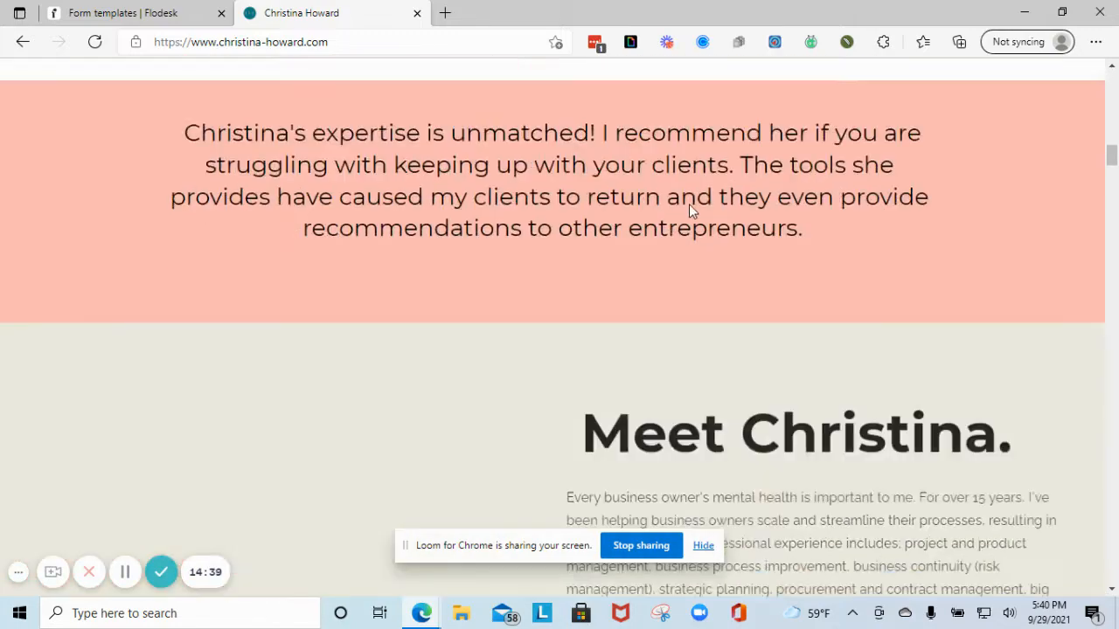
scroll(689, 210, "down", 15)
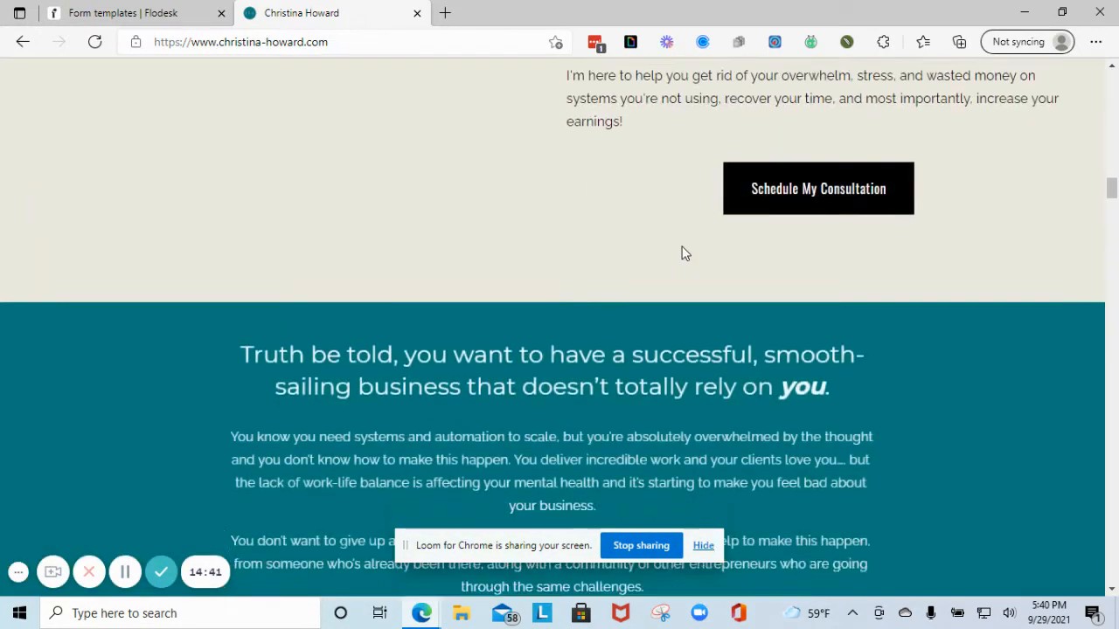
scroll(684, 253, "down", 15)
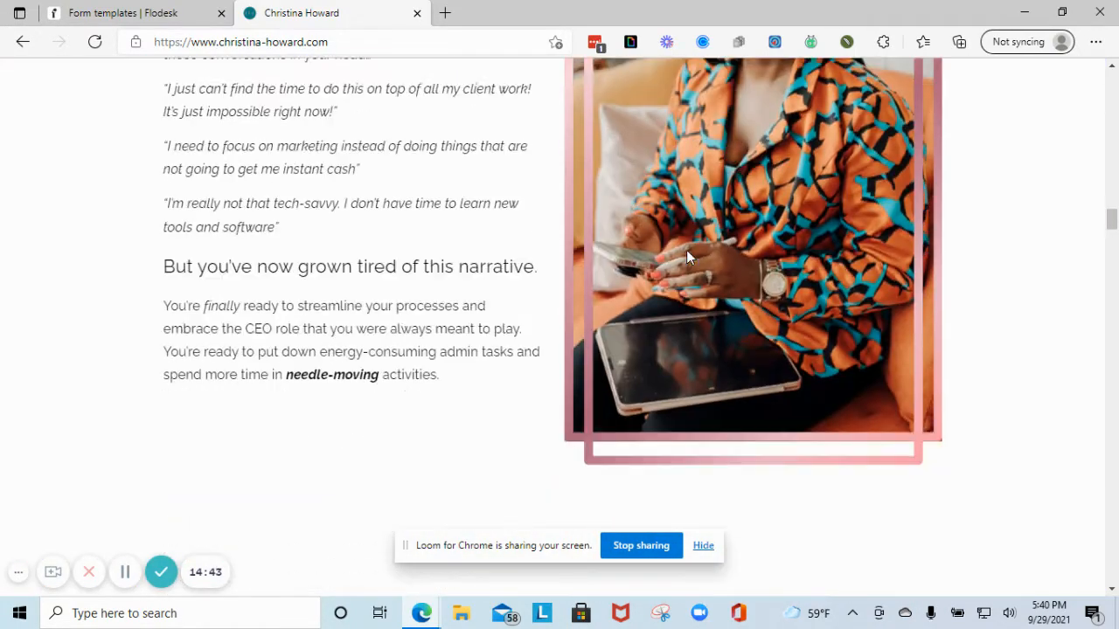
scroll(686, 250, "down", 4)
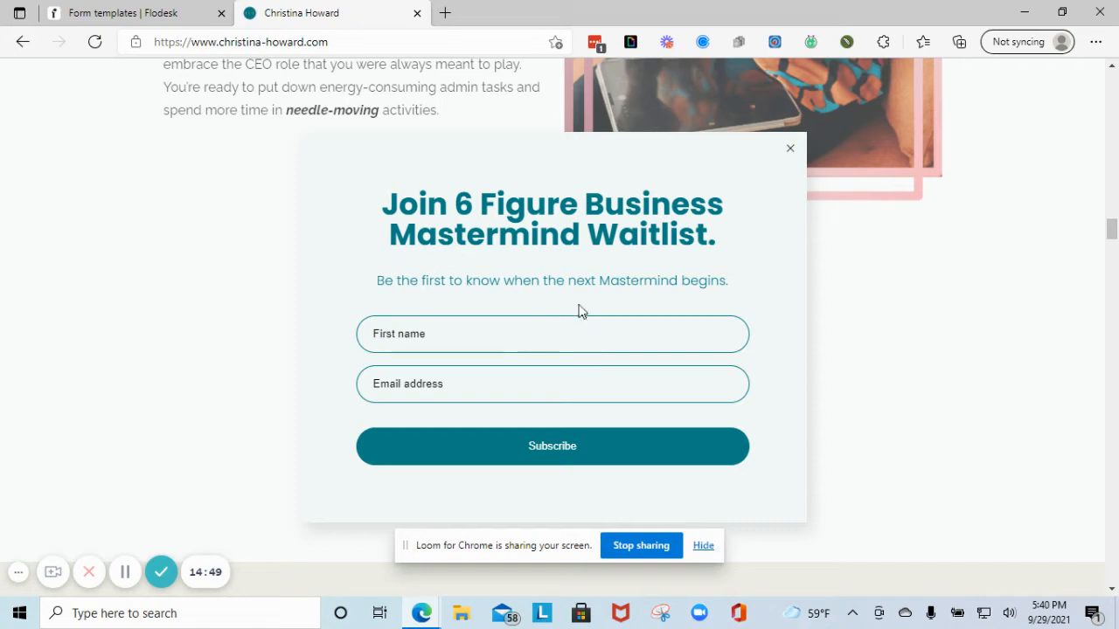
left_click(155, 16)
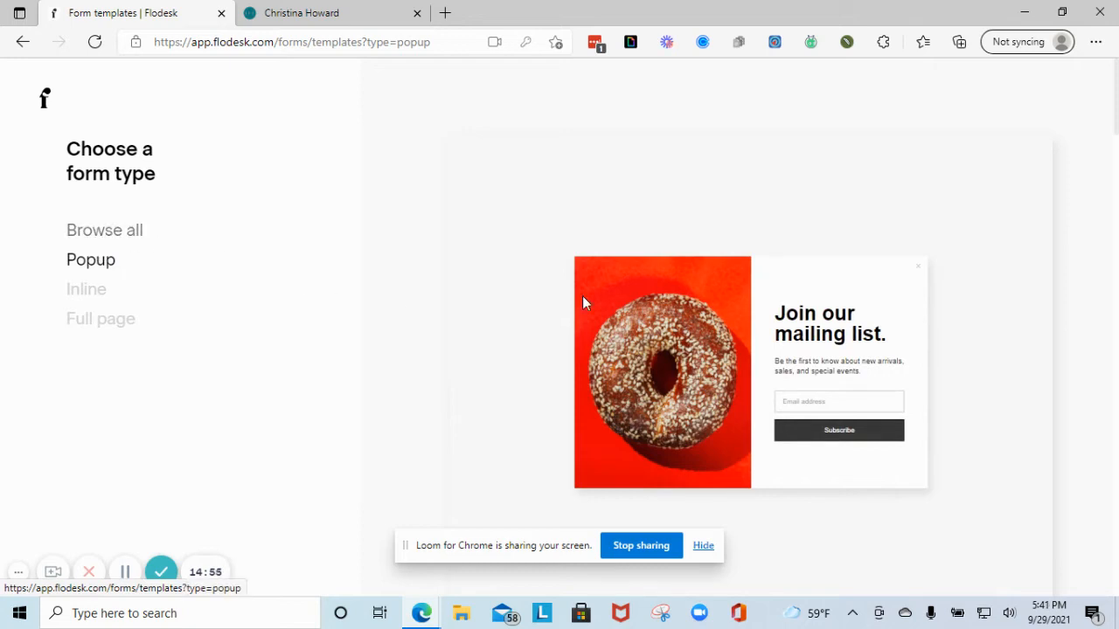
- Customize the Popup without image II template, sending sign-ups to the Fall Masterclass segment
scroll(694, 349, "down", 2)
scroll(653, 353, "down", 5)
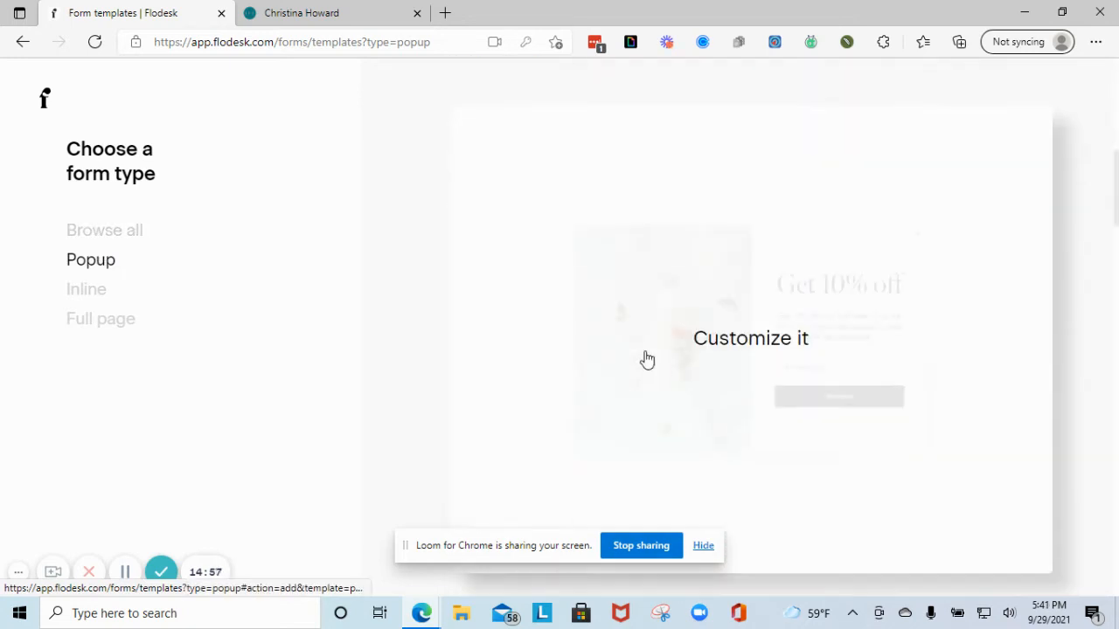
scroll(647, 358, "down", 5)
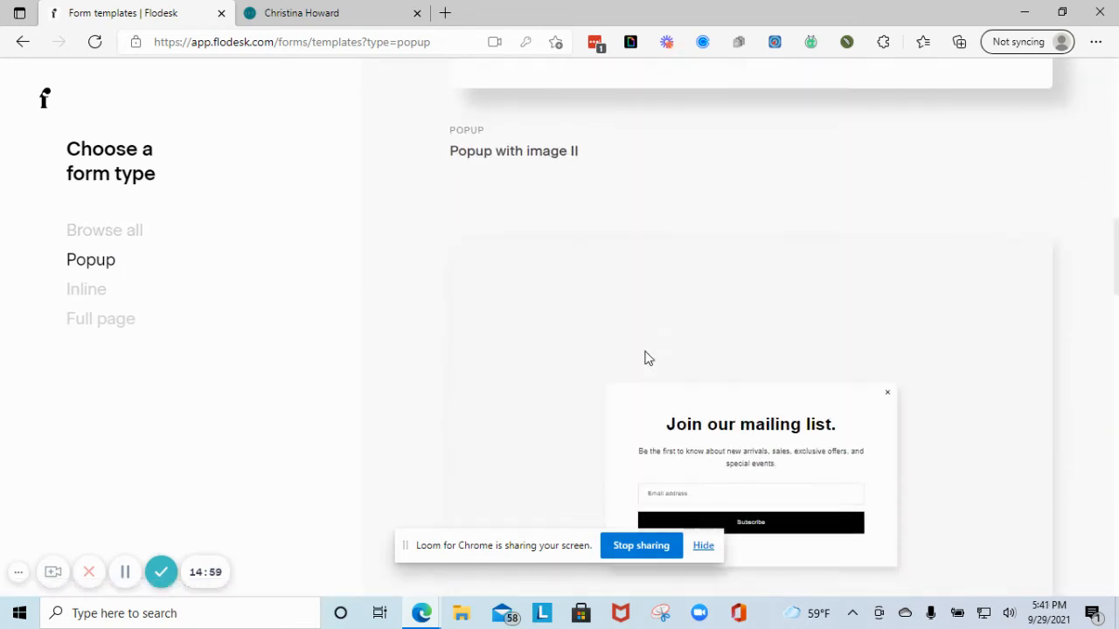
scroll(679, 386, "down", 7)
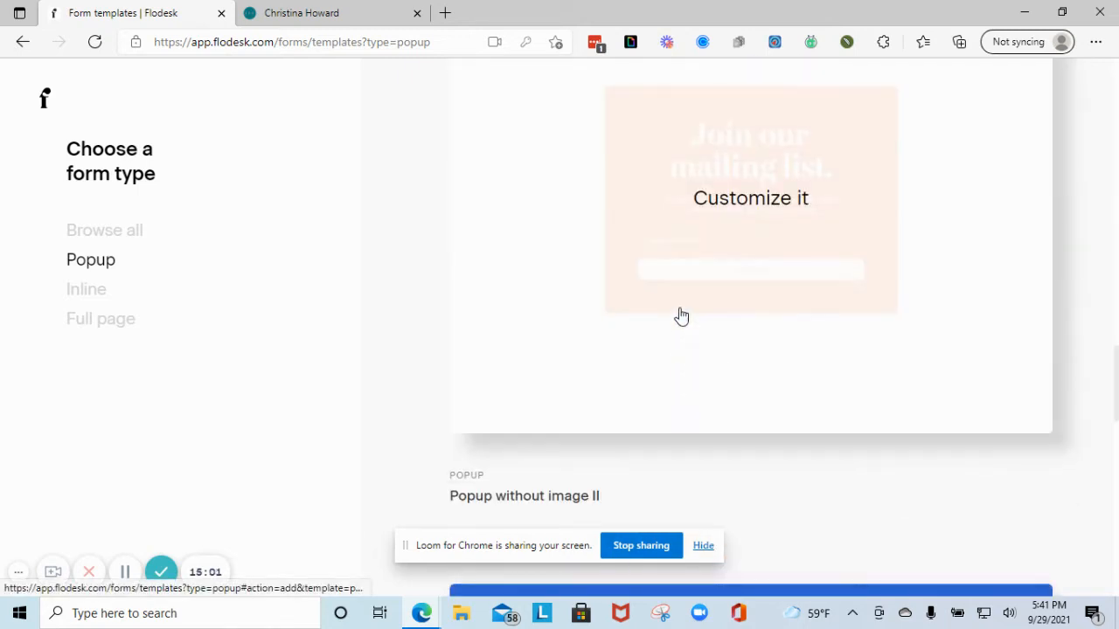
left_click(615, 230)
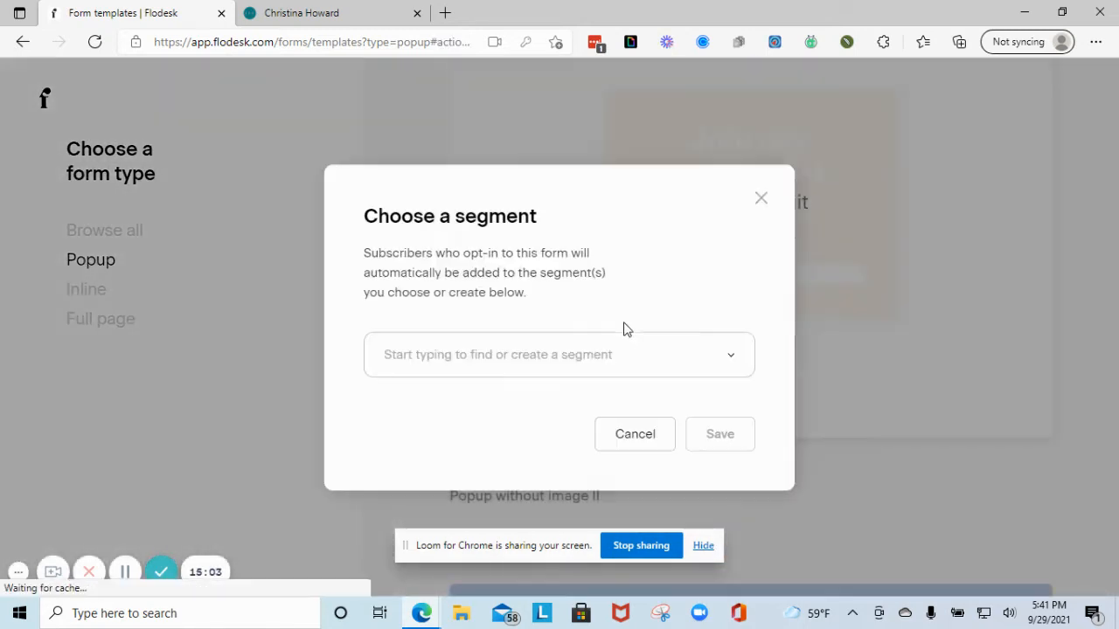
left_click(607, 359)
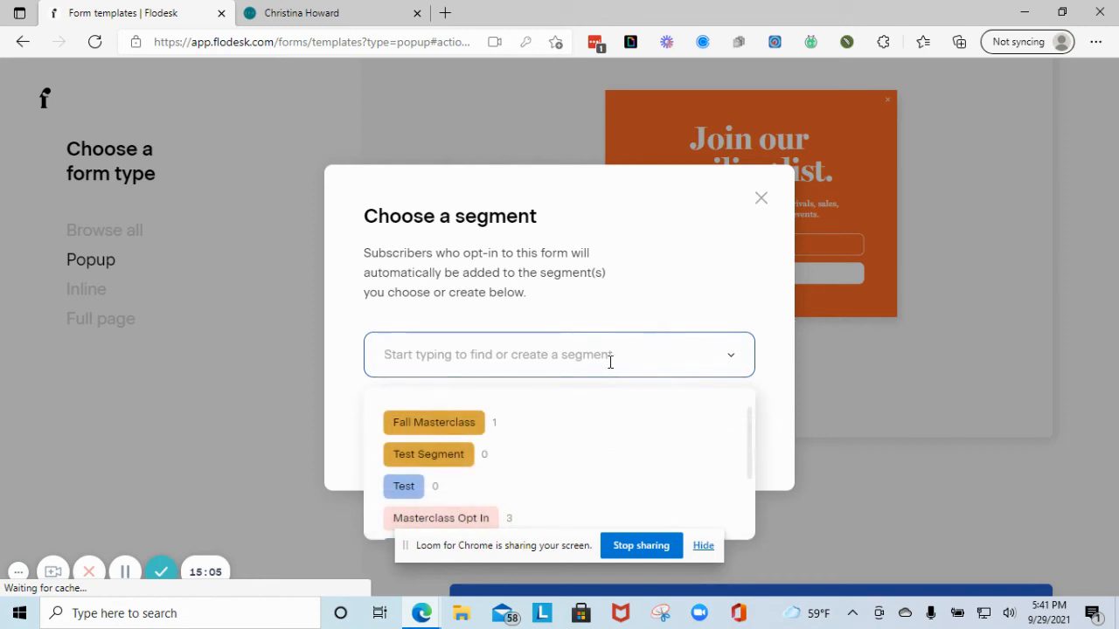
left_click(445, 423)
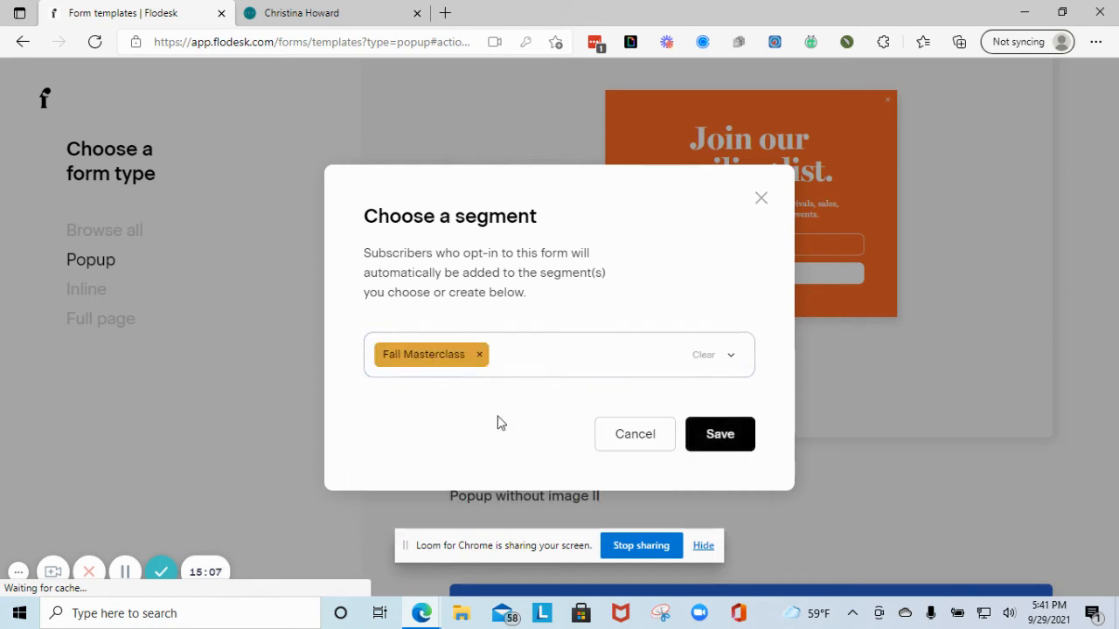
left_click(724, 434)
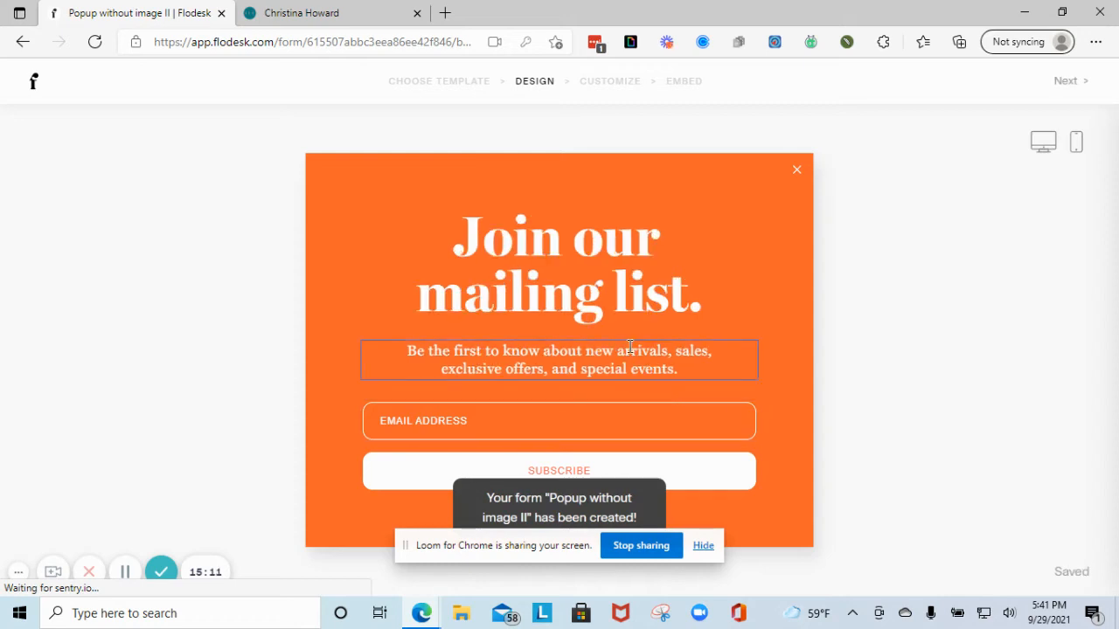
- Try a grey canvas and color the 'Join our mailing list.' heading rust #BB5F5C
left_click(526, 187)
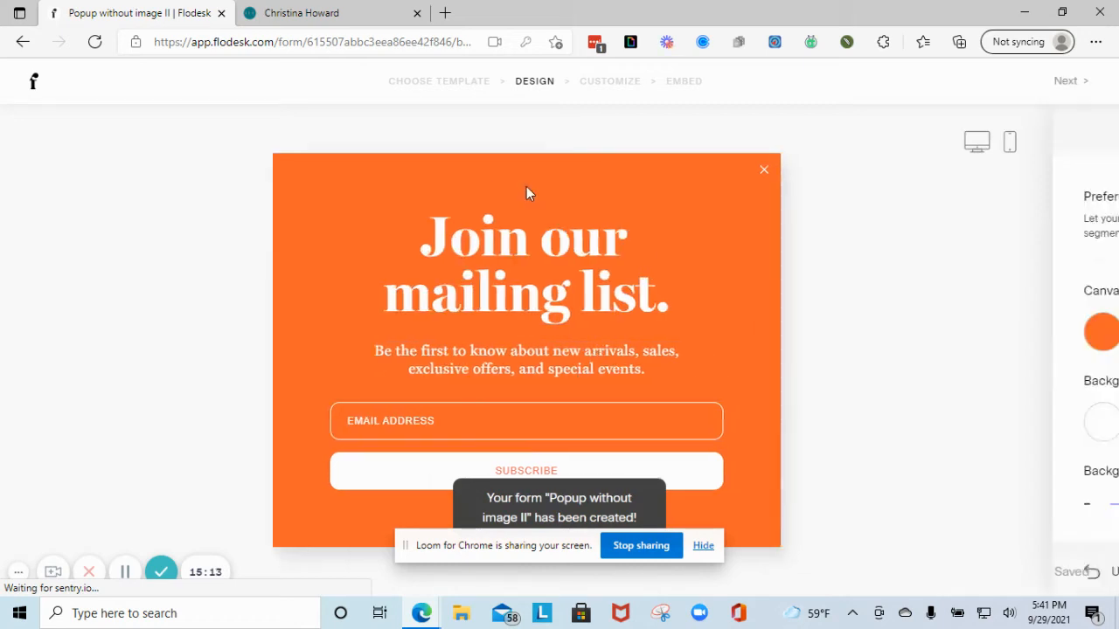
left_click(877, 341)
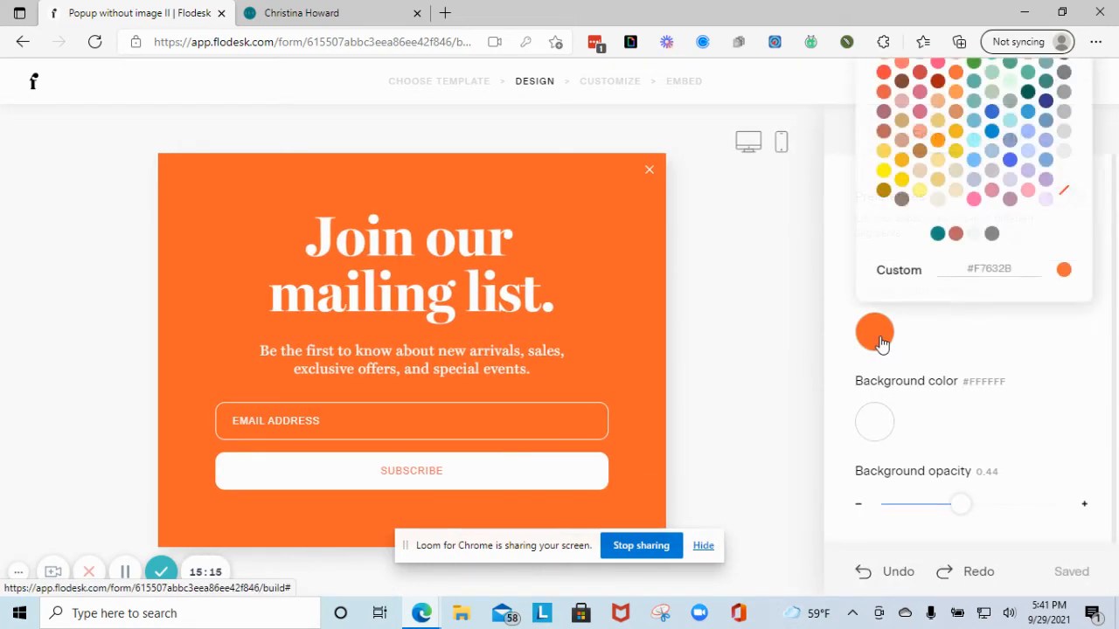
left_click(993, 234)
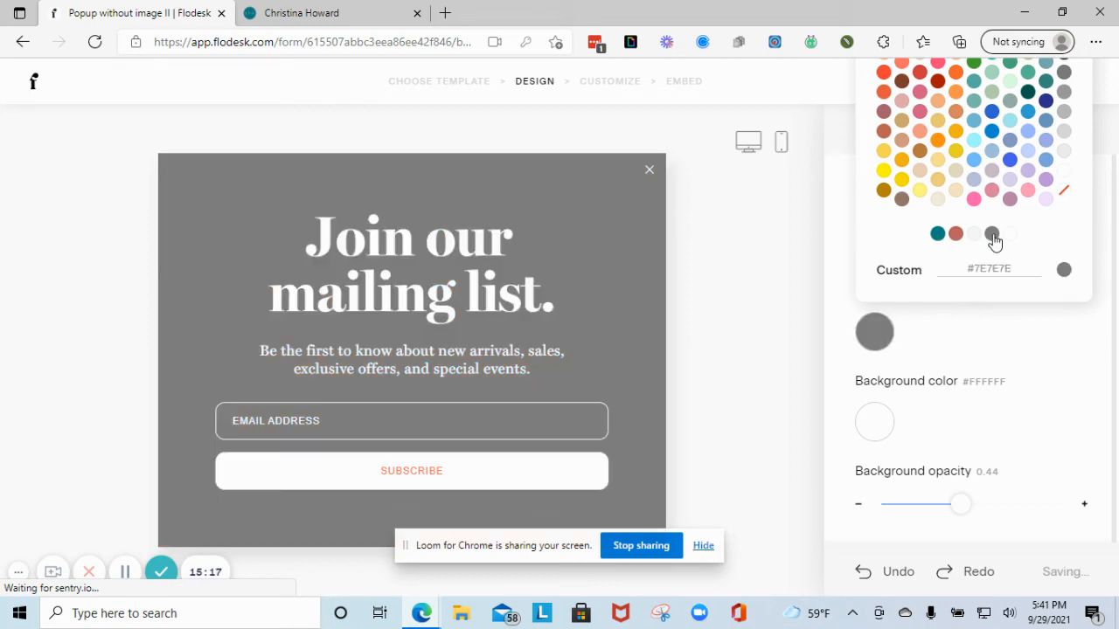
left_click(262, 238)
left_click_drag(262, 238, 428, 293)
left_click_drag(495, 283, 563, 302)
left_click(879, 414)
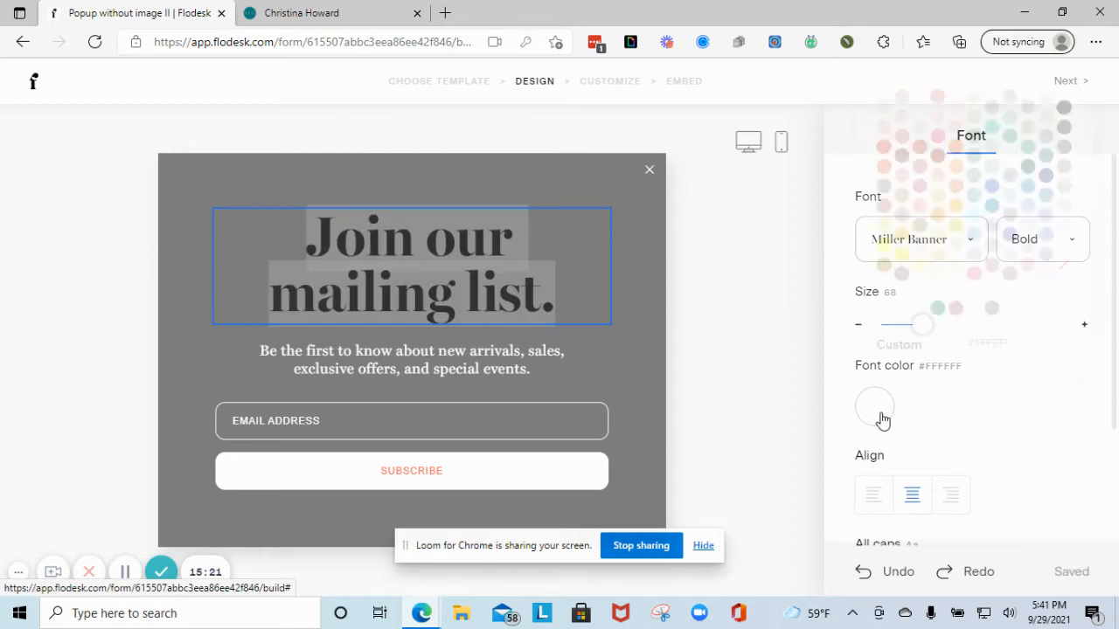
left_click(936, 309)
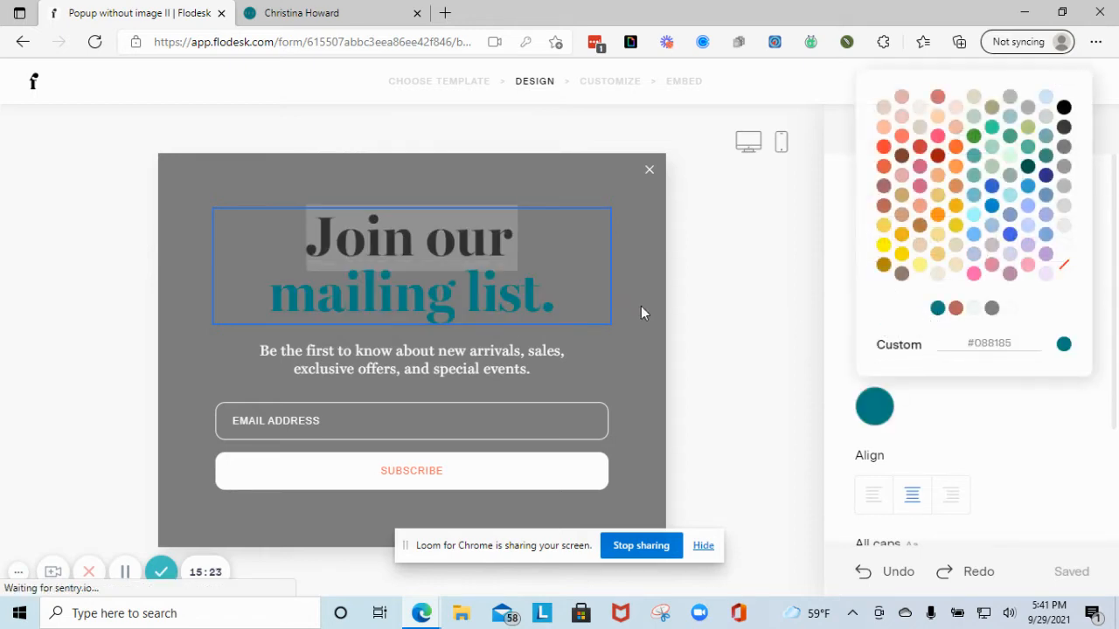
left_click(955, 310)
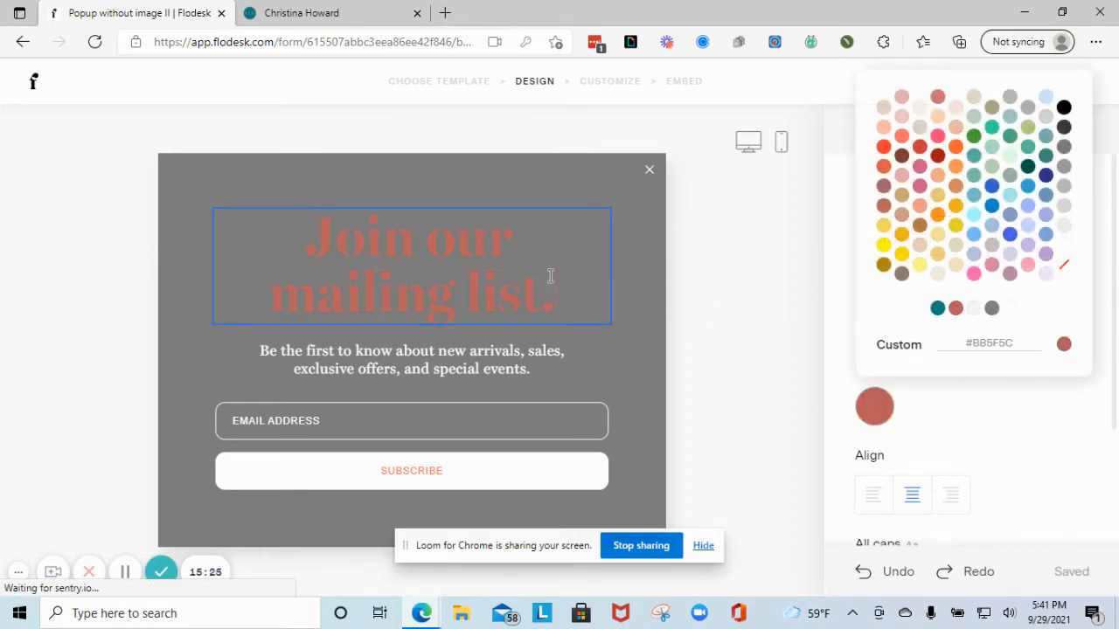
- Set the canvas to pale #F3F9F9 and the description text to teal #088185
left_click(560, 173)
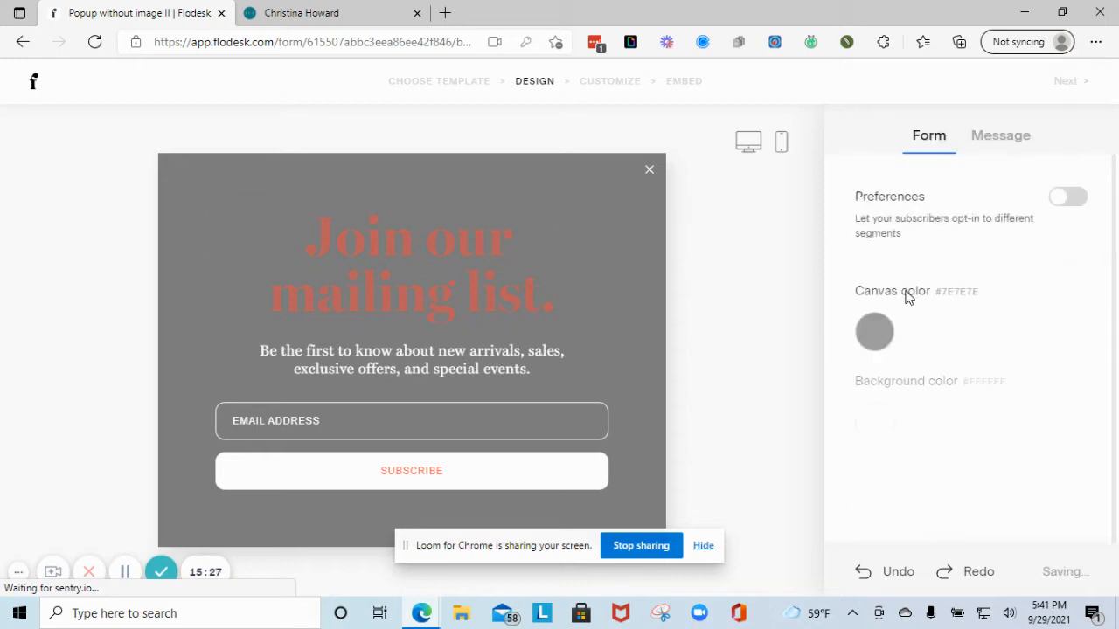
left_click(874, 331)
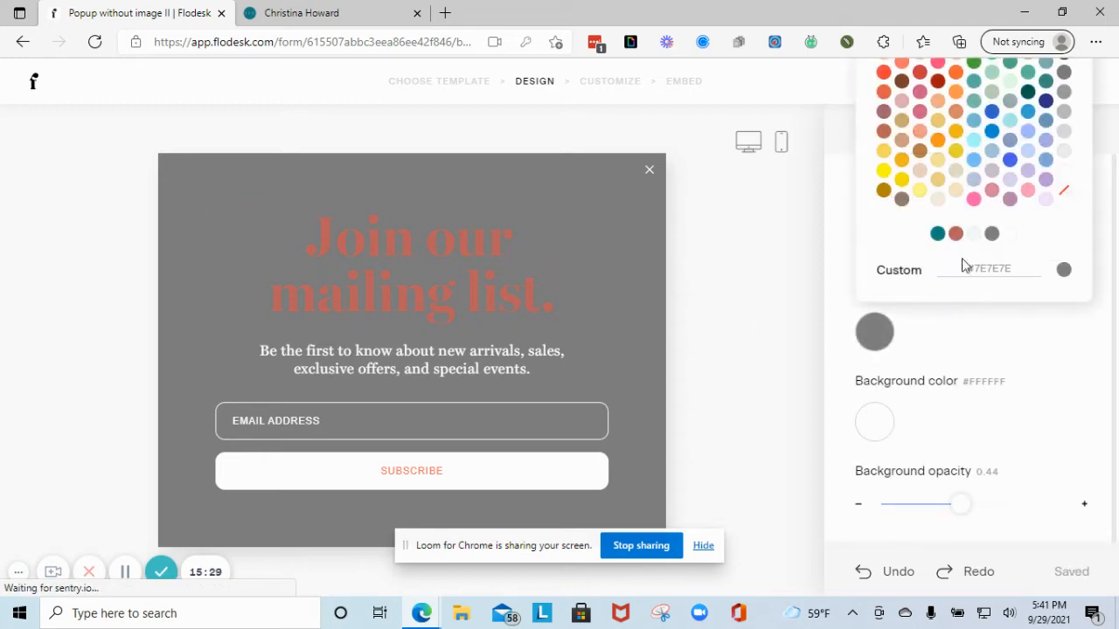
left_click(975, 235)
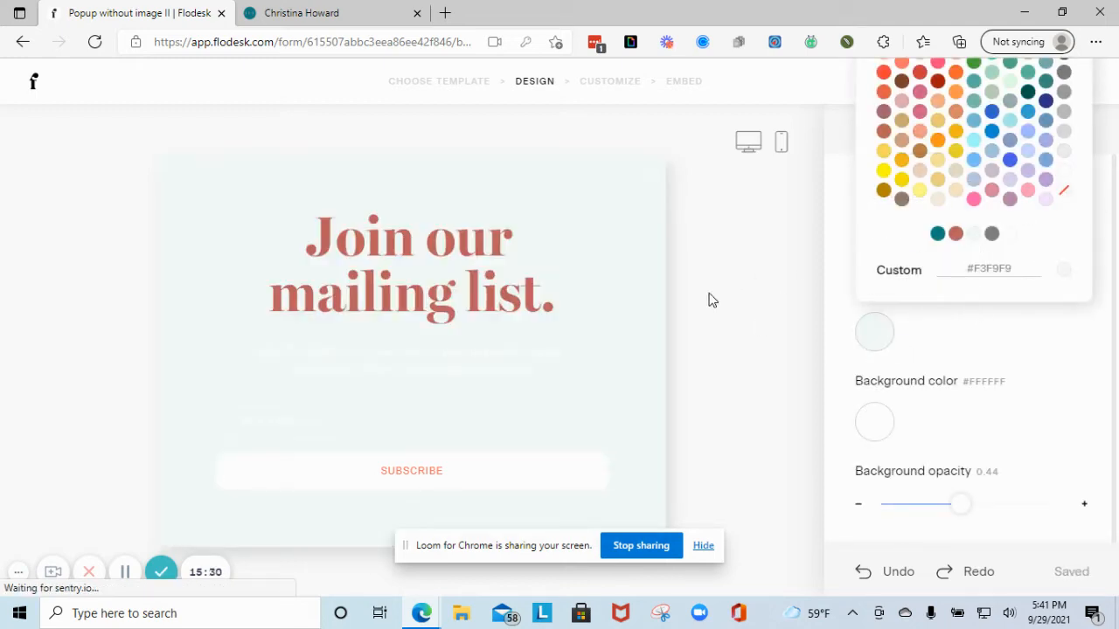
left_click(551, 369)
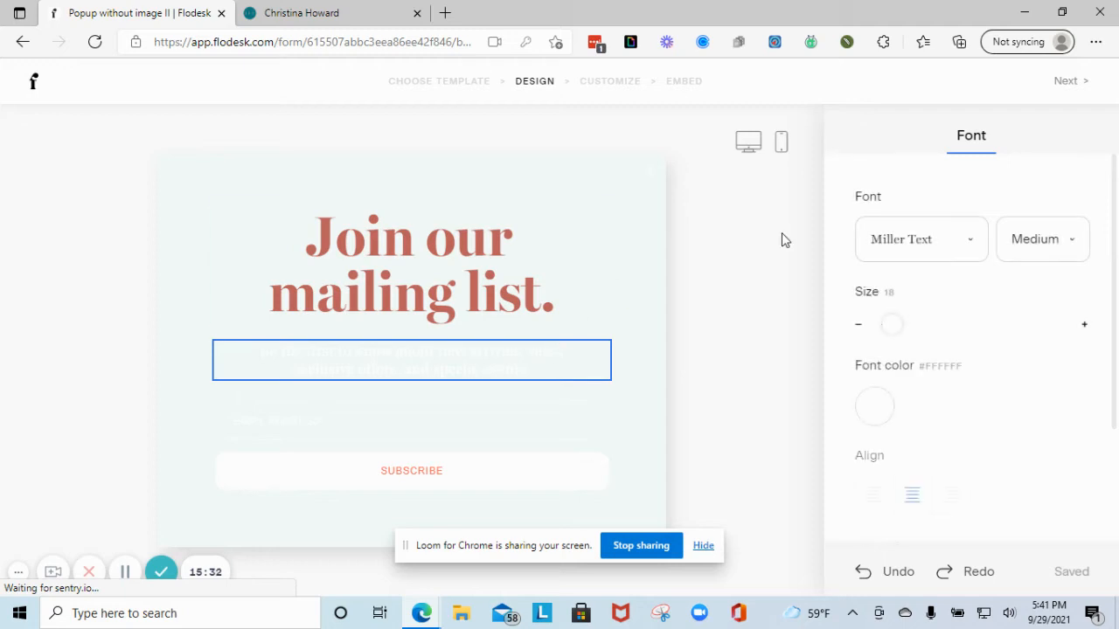
left_click(878, 407)
left_click(937, 309)
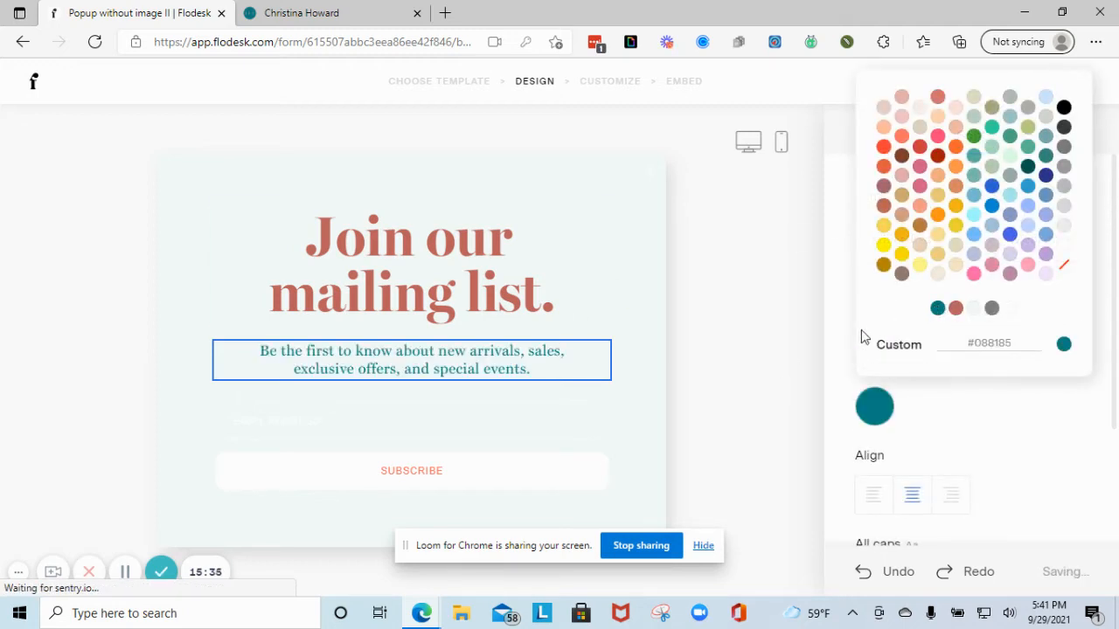
left_click(420, 414)
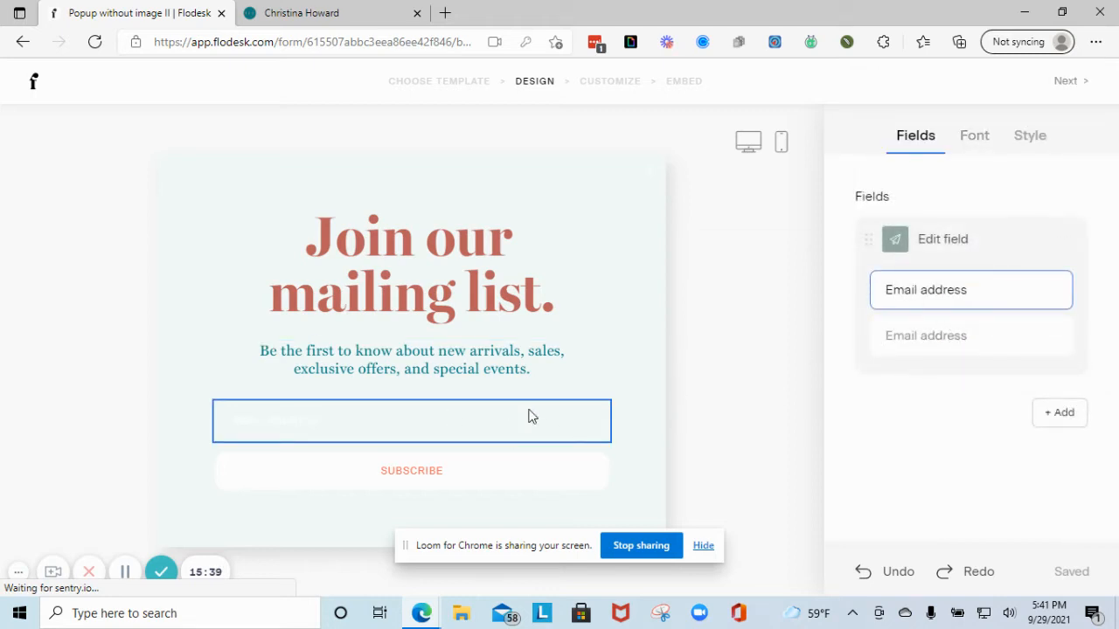
- Make the email field's placeholder text teal #088185
left_click(972, 140)
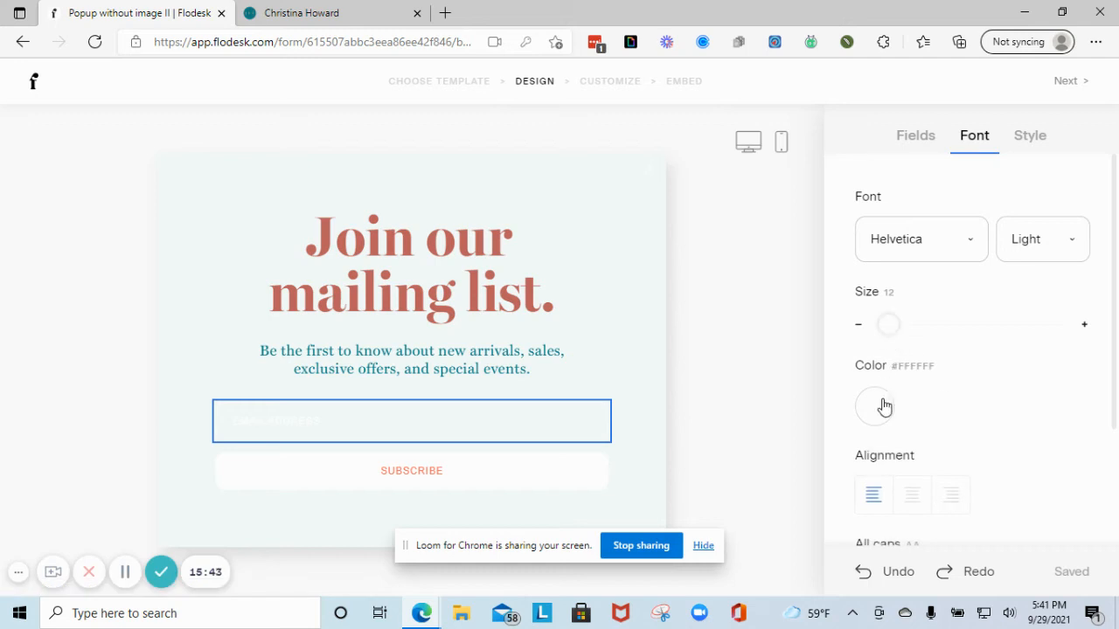
left_click(885, 407)
left_click(937, 309)
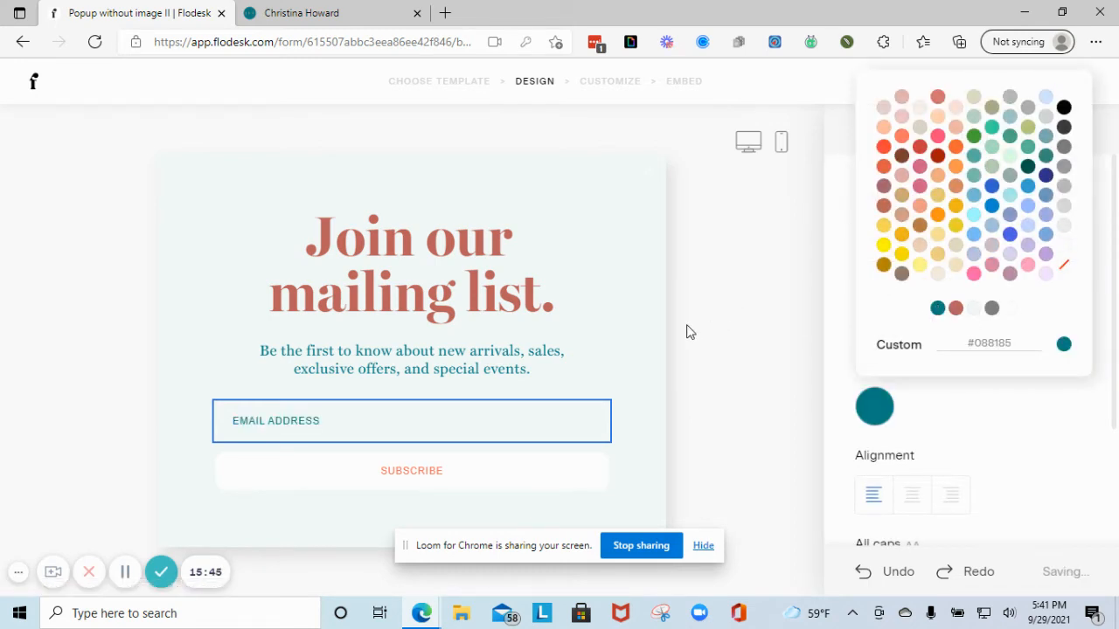
left_click(653, 306)
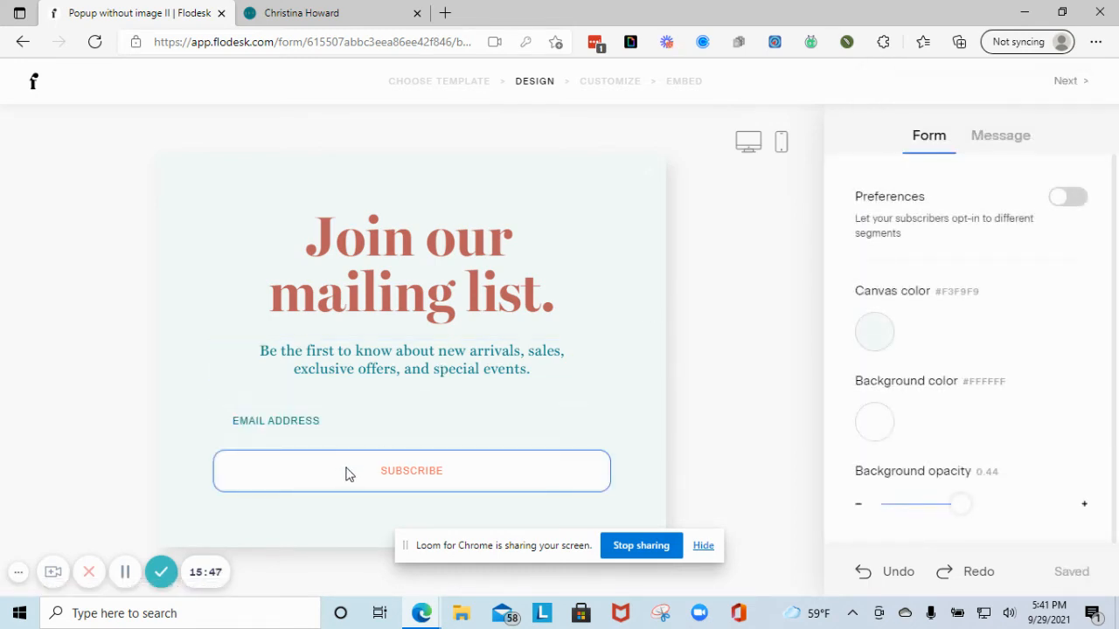
- Add a First name field and move it above Email address
left_click(382, 429)
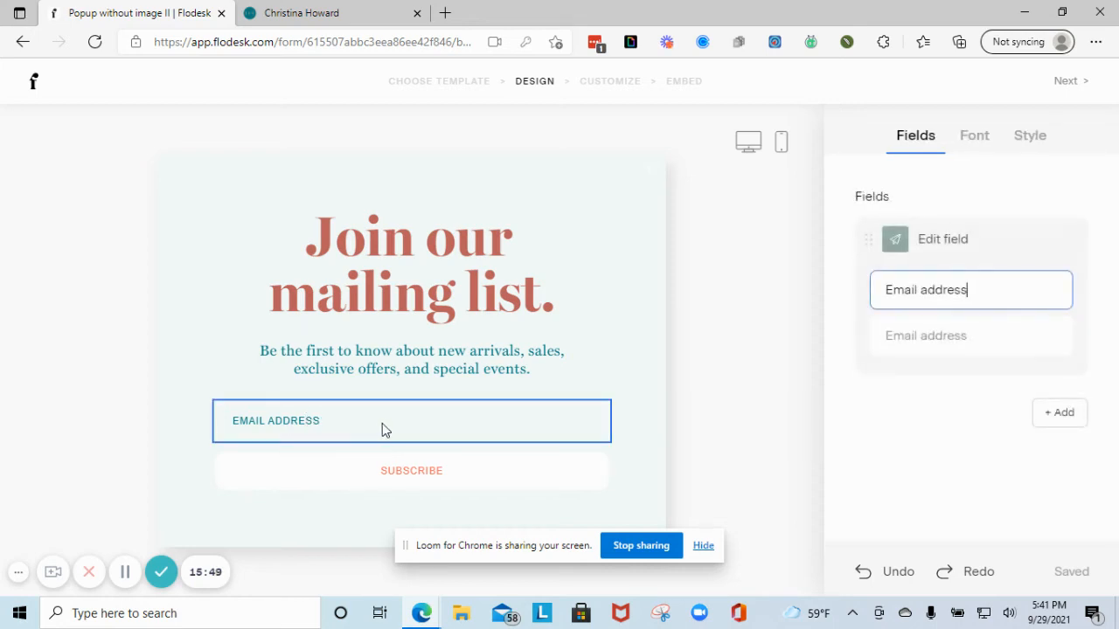
left_click(1053, 417)
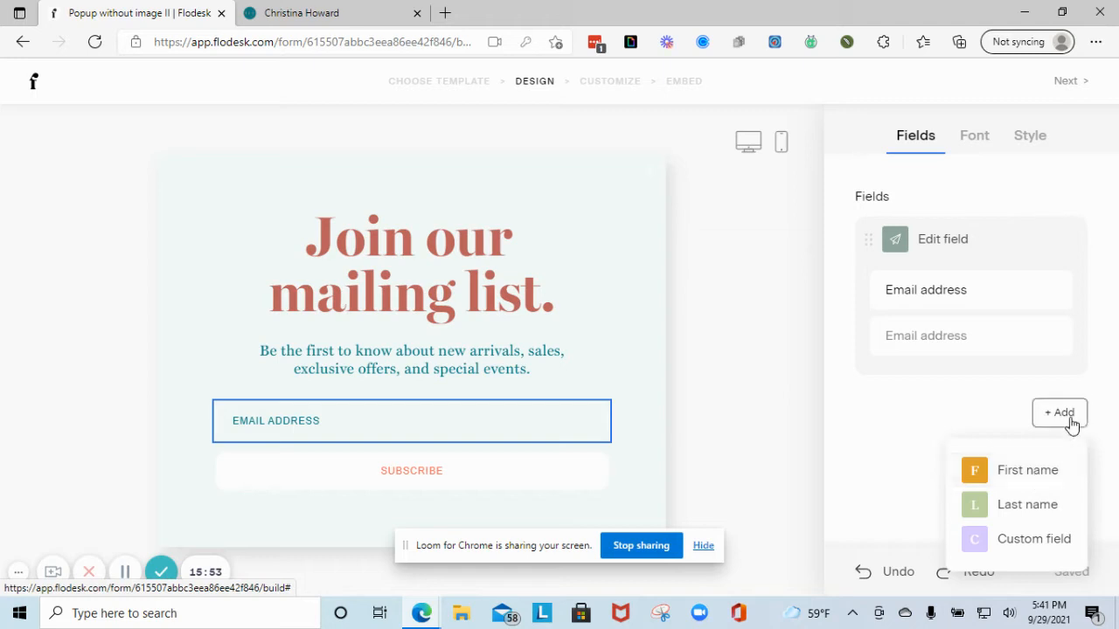
left_click(1023, 472)
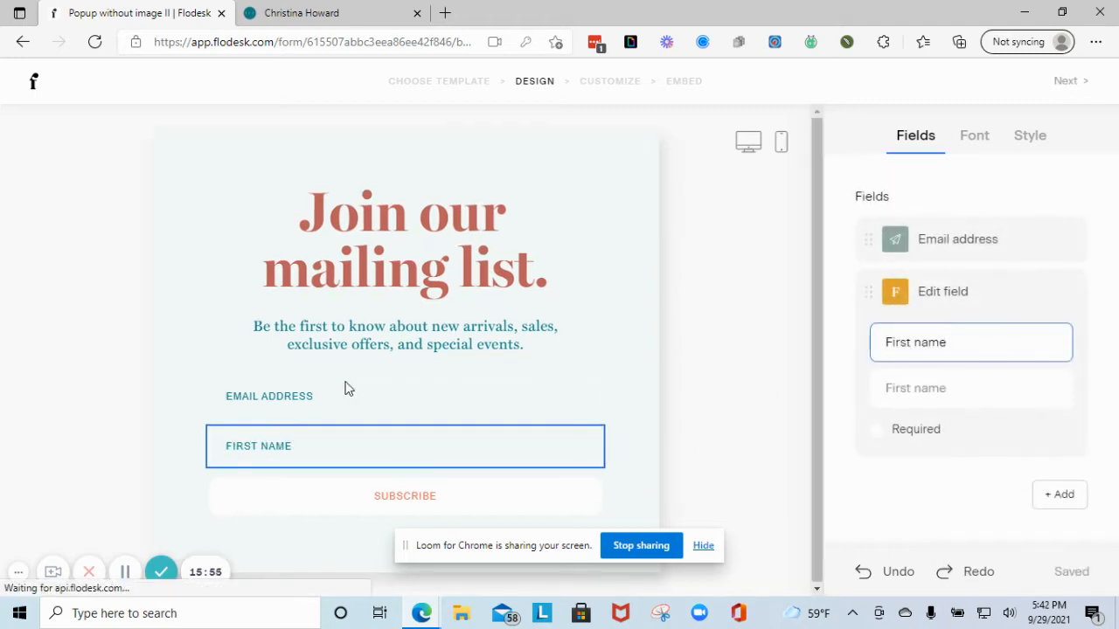
left_click_drag(866, 298, 877, 219)
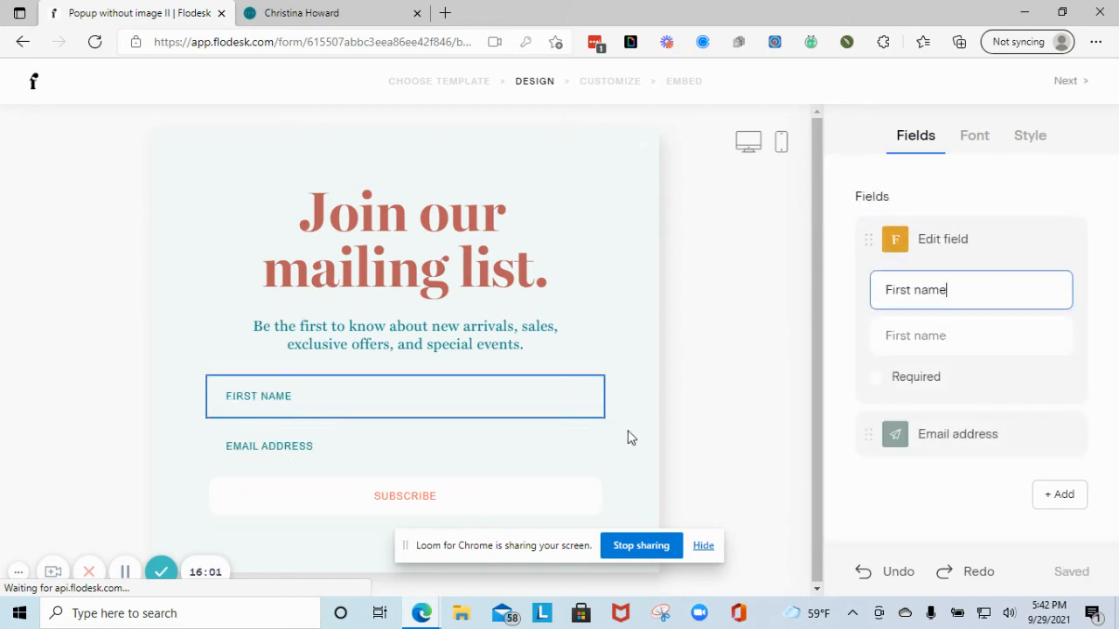
left_click(556, 408)
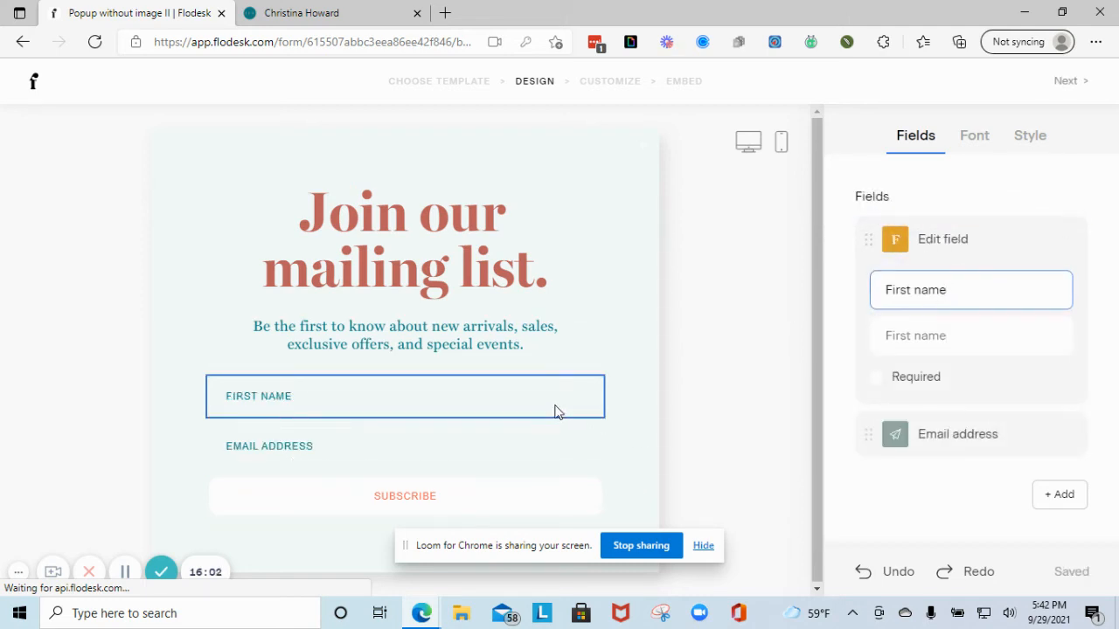
left_click(970, 140)
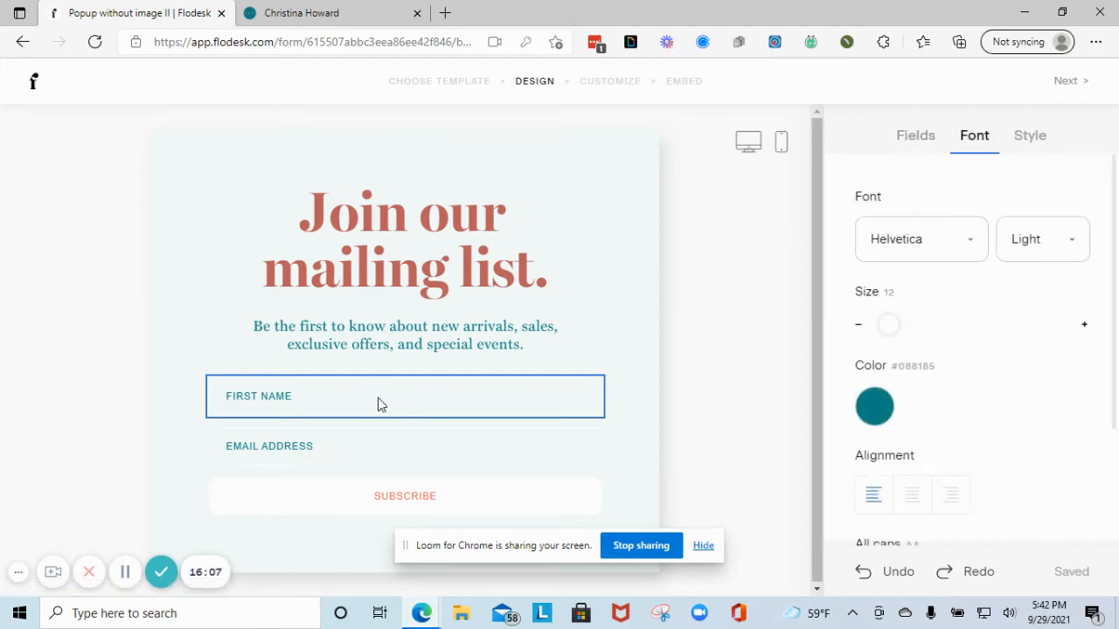
- Give the fields a rounded style with a rust #BB5F5C border
left_click(1027, 143)
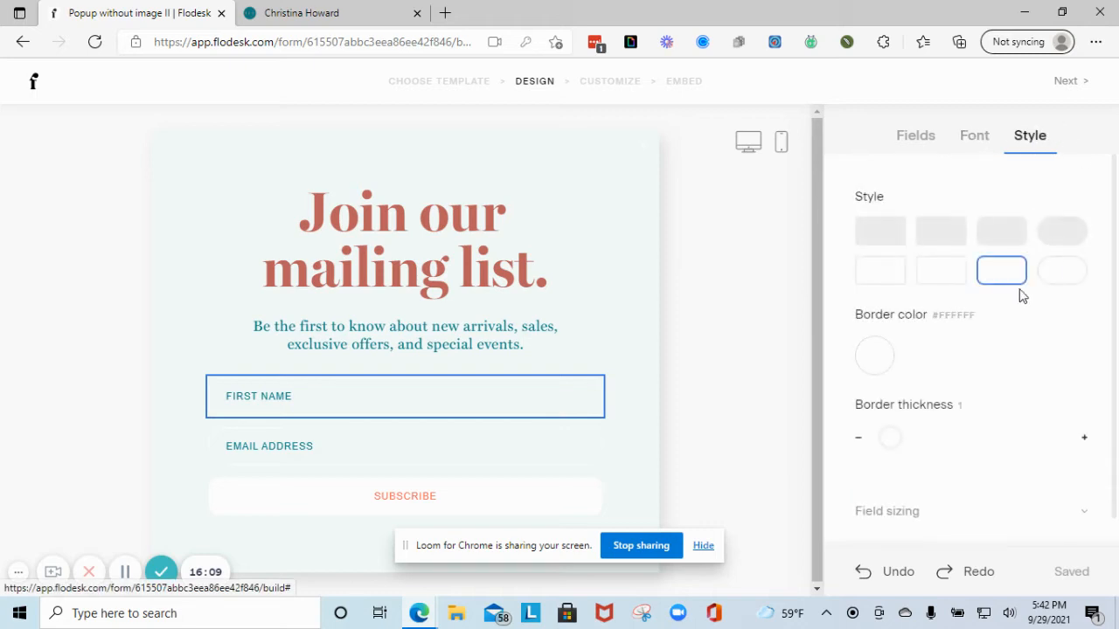
left_click(1063, 234)
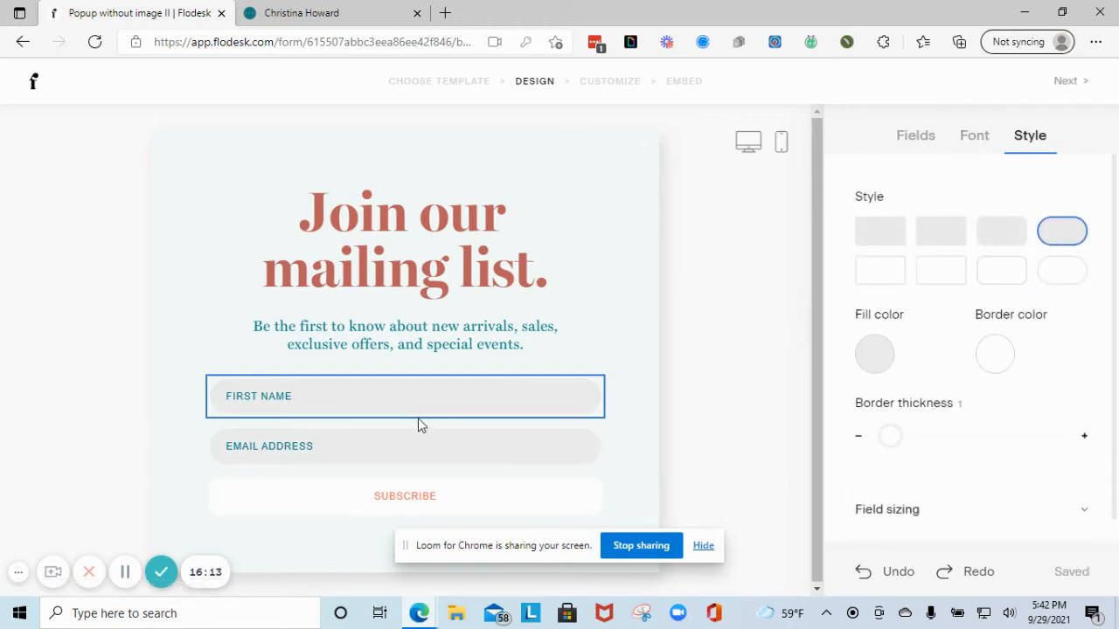
left_click(1060, 270)
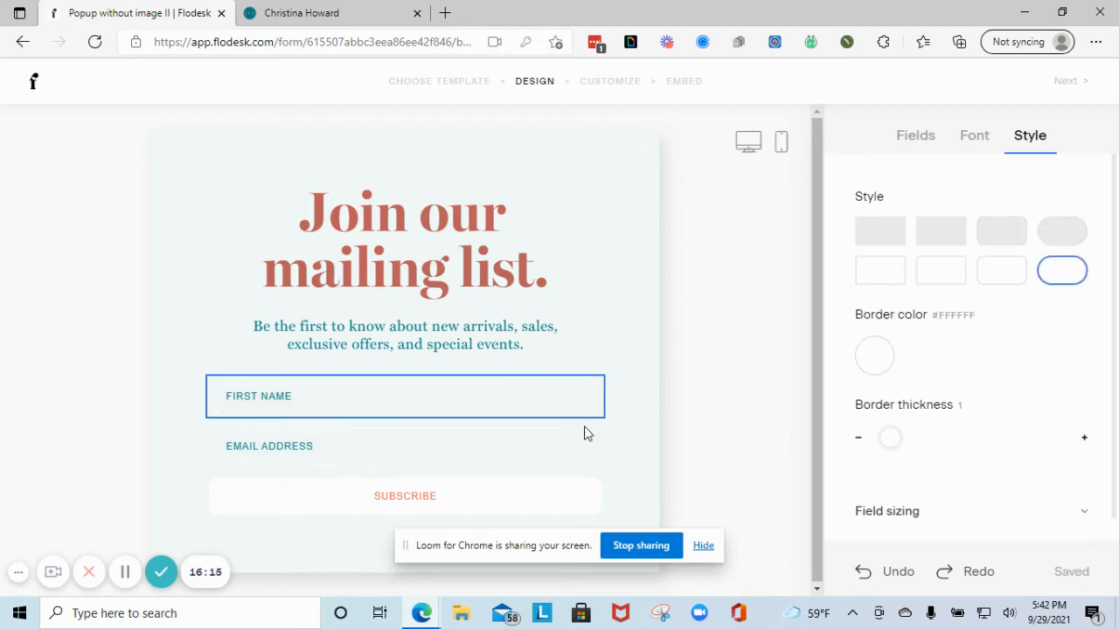
left_click(869, 360)
left_click(955, 257)
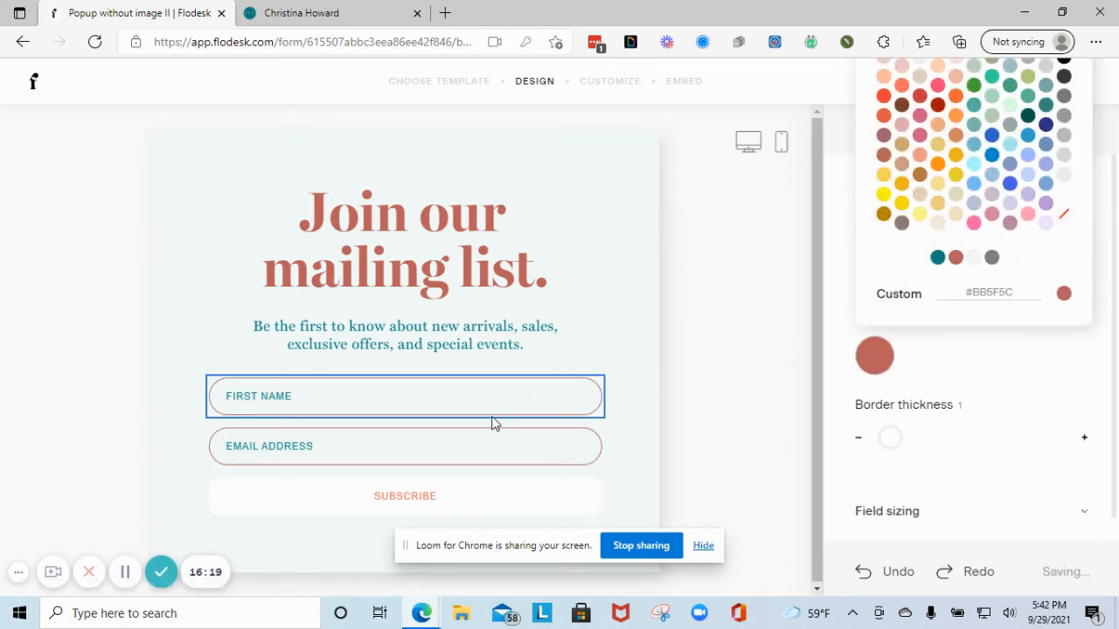
scroll(945, 417, "down", 1)
left_click(761, 429)
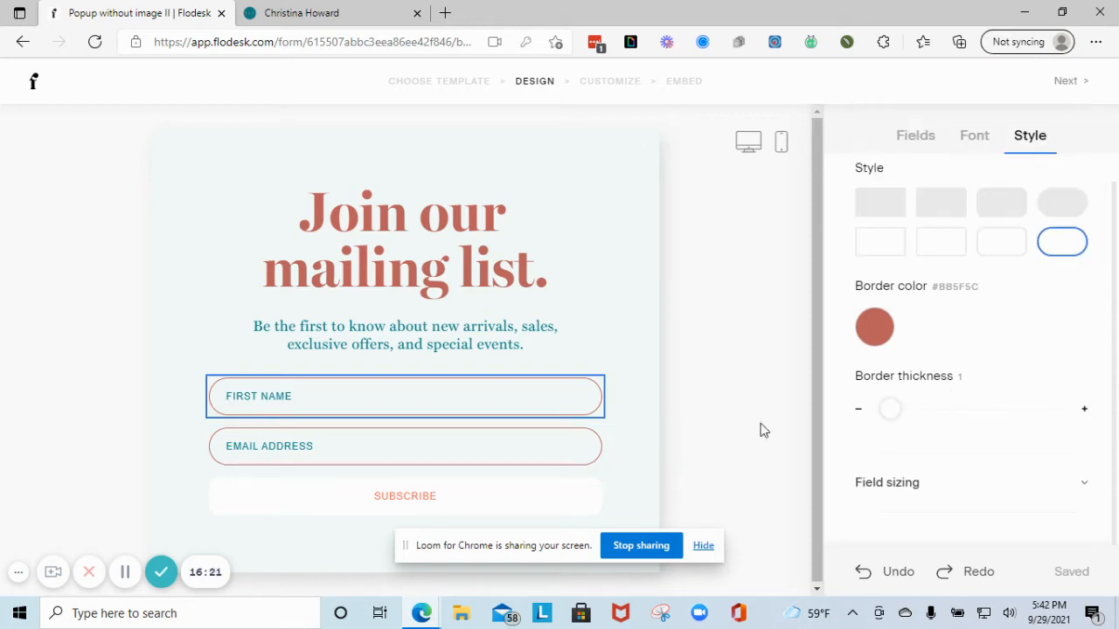
- Switch the fields to the rounded filled style and set a rust #BB5F5C fill
left_click(1071, 214)
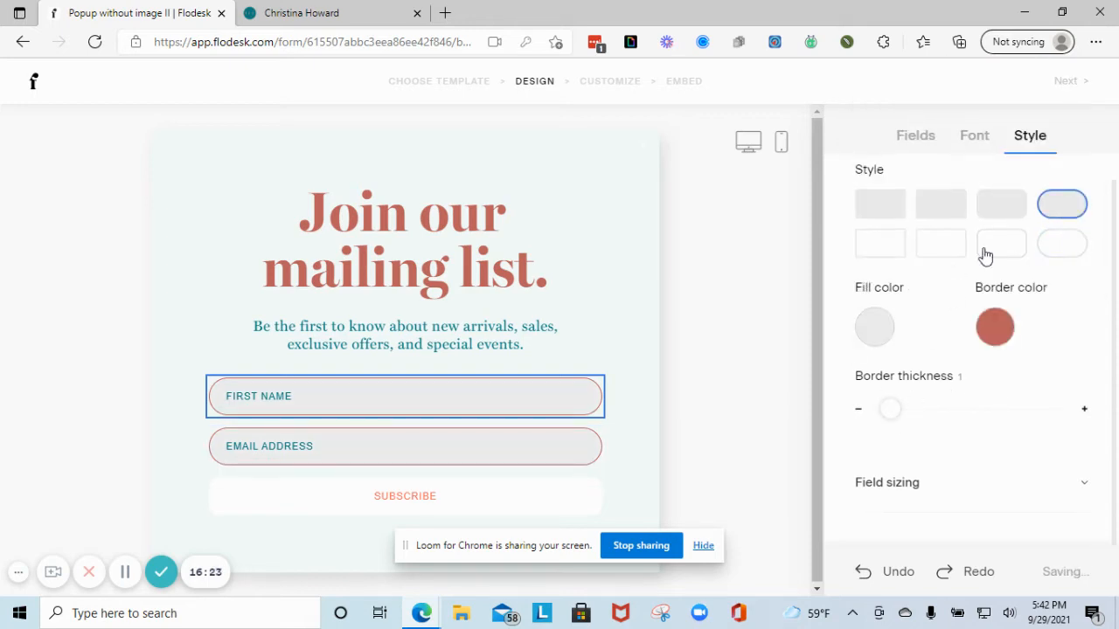
left_click(877, 331)
left_click(937, 229)
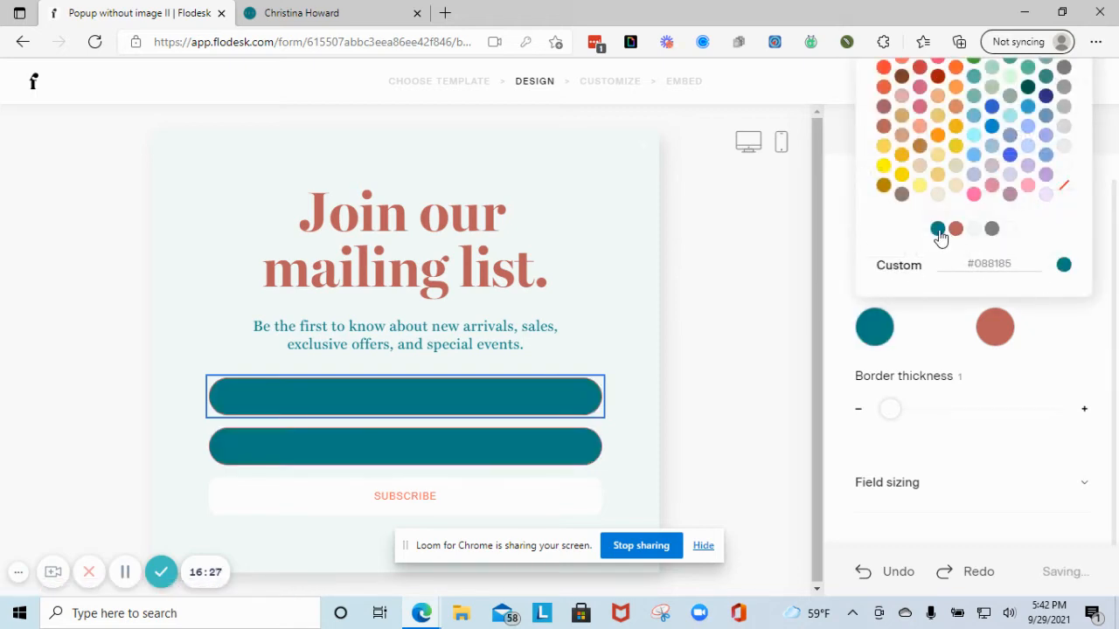
left_click(991, 230)
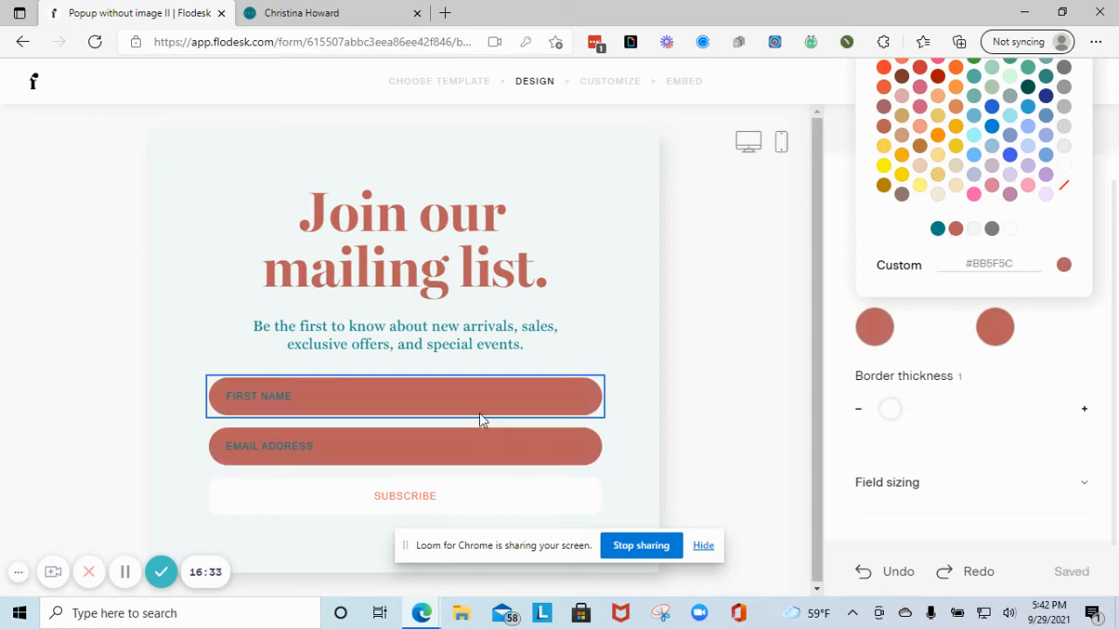
left_click(1032, 437)
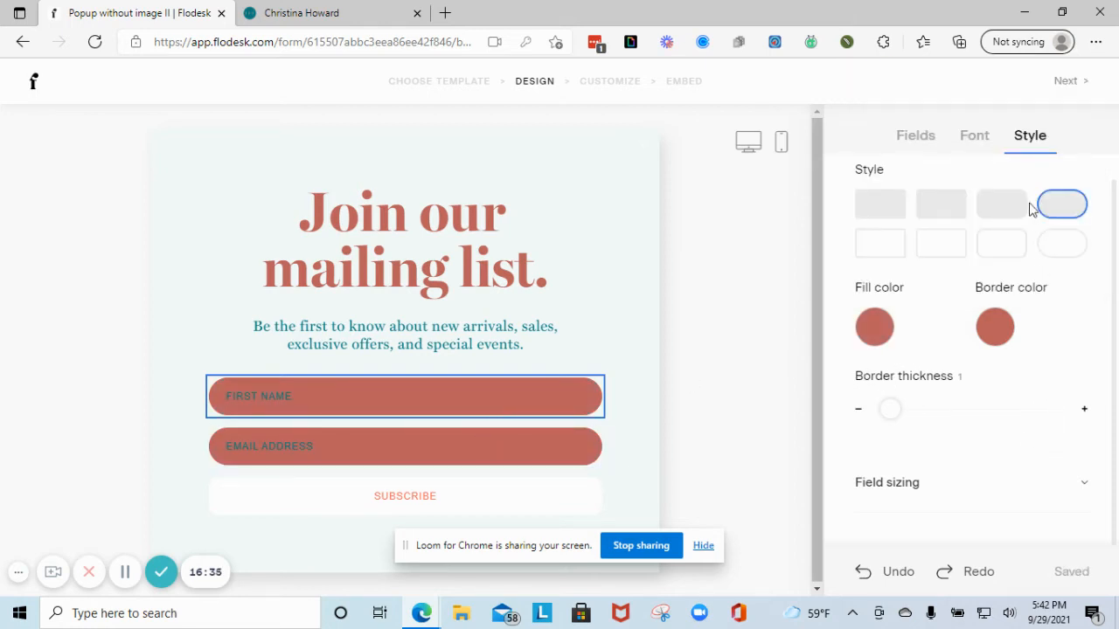
- Style the field text as Poppins Thin at size 13 in off-white #F3F9F9
left_click(975, 138)
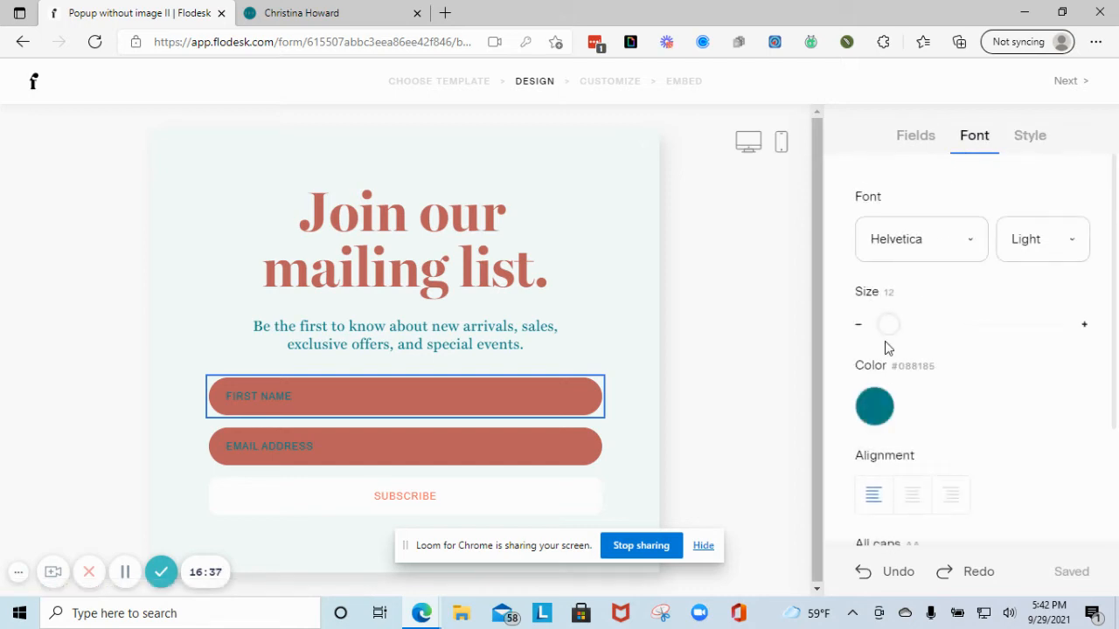
left_click(874, 405)
left_click(974, 309)
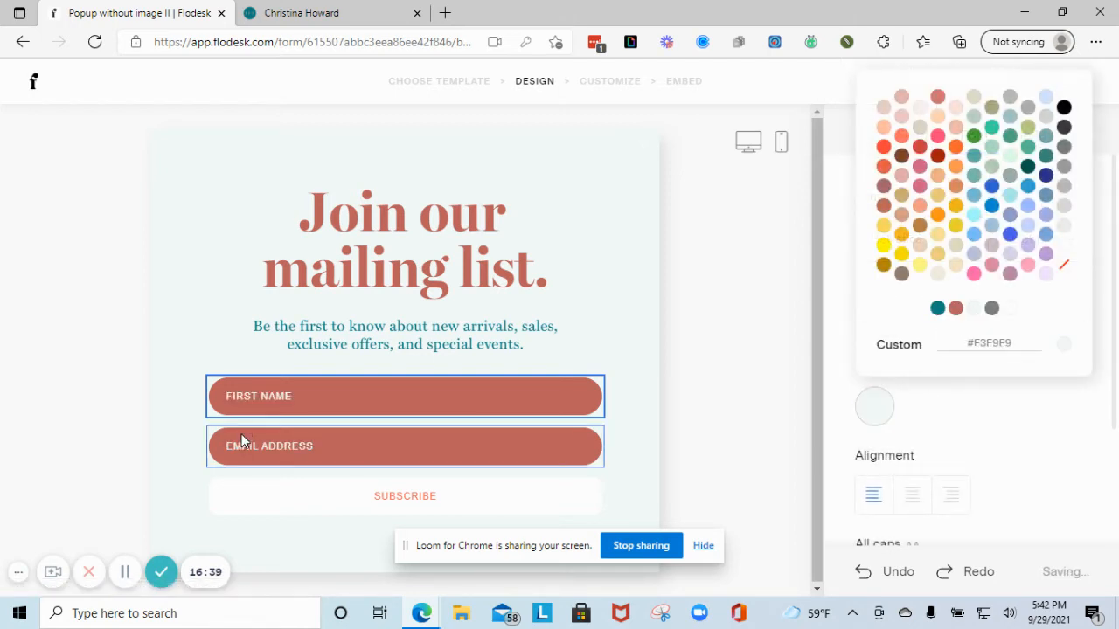
left_click(990, 430)
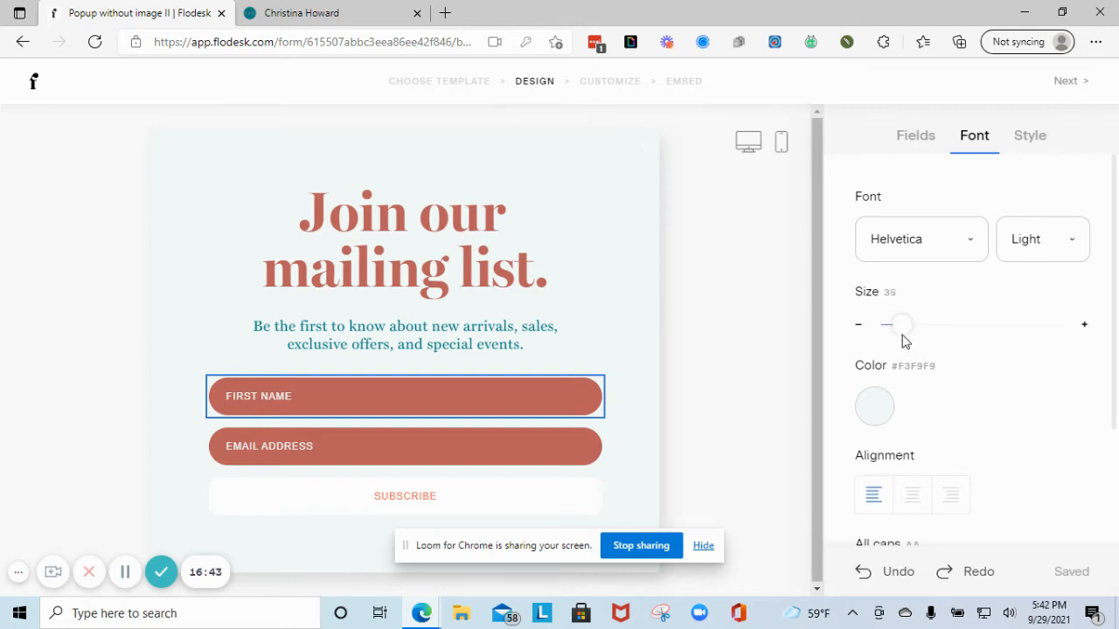
left_click_drag(904, 341, 888, 345)
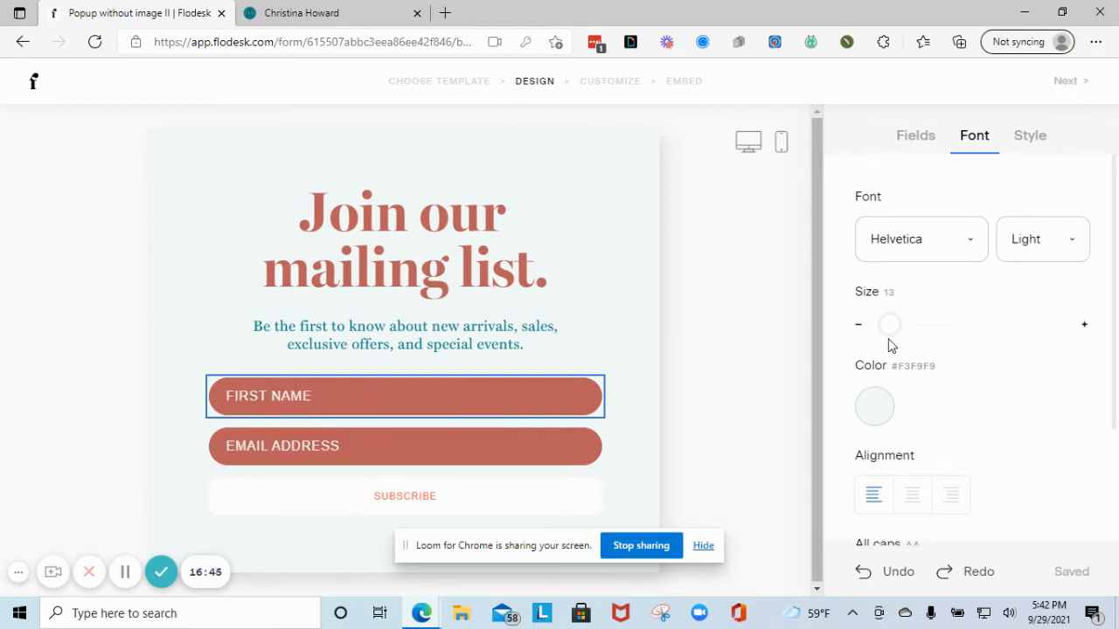
left_click(1036, 253)
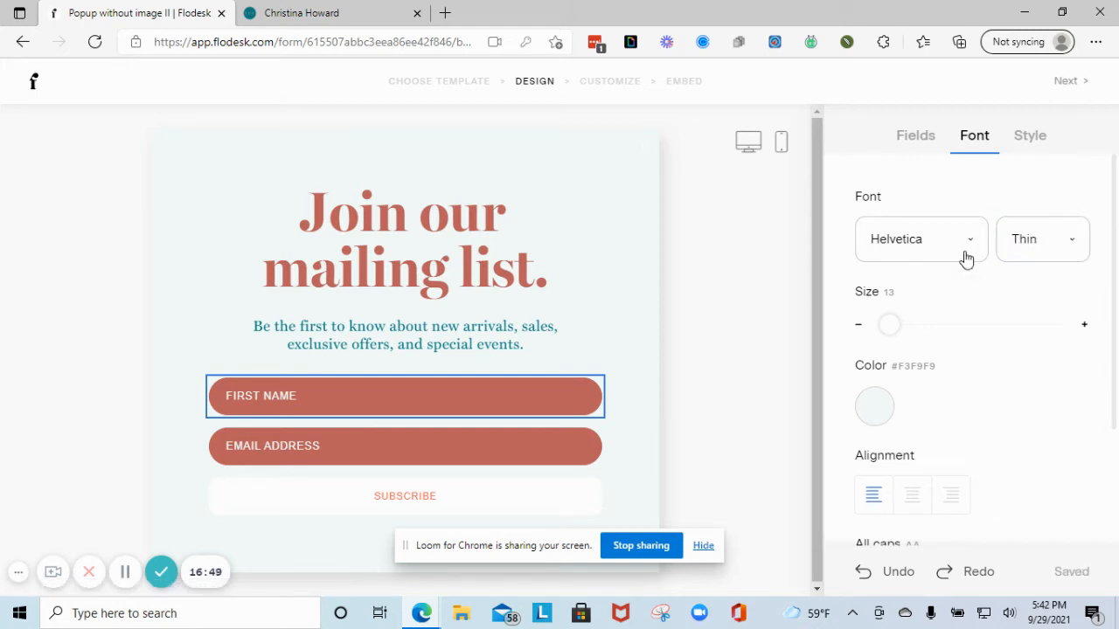
left_click(893, 229)
scroll(920, 442, "down", 3)
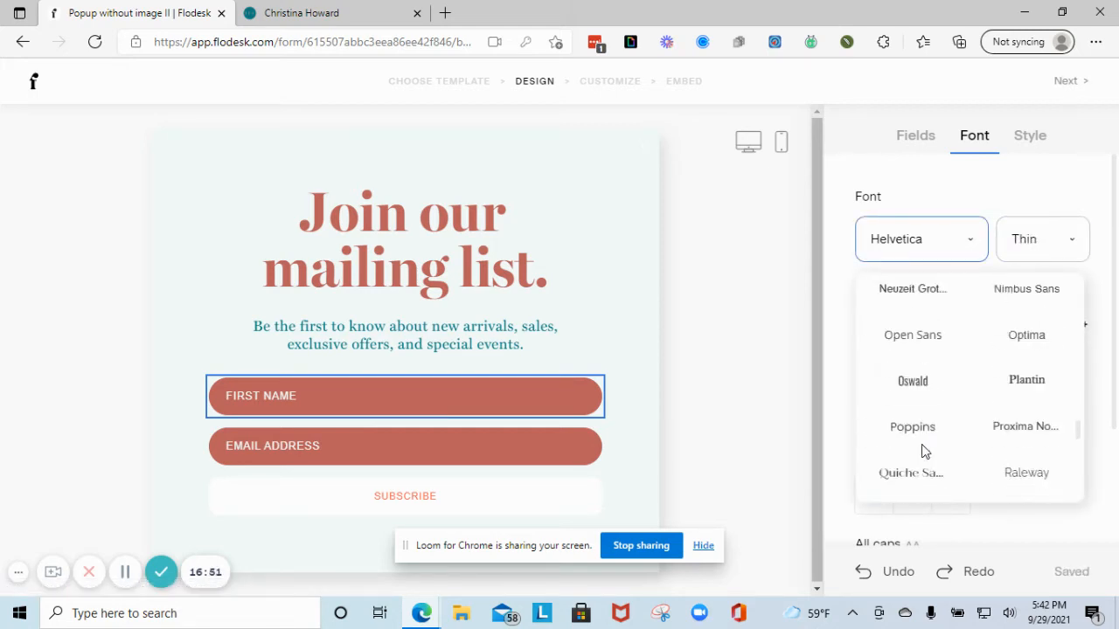
left_click(937, 426)
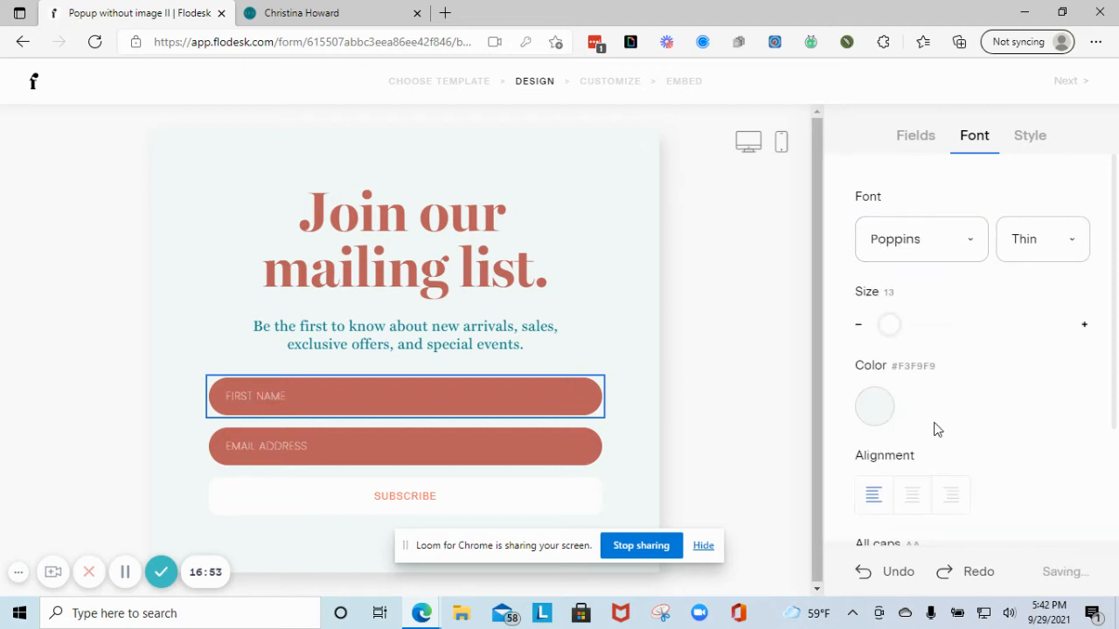
left_click(669, 372)
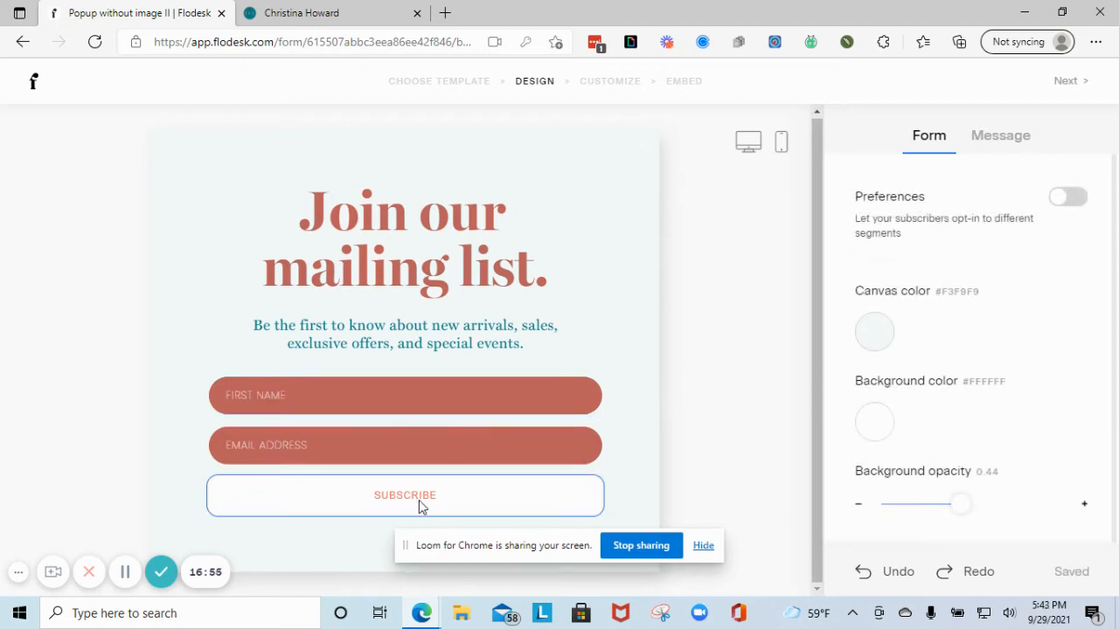
- Select the Subscribe button and give it a rounded pill style
left_click(483, 509)
left_click(1059, 233)
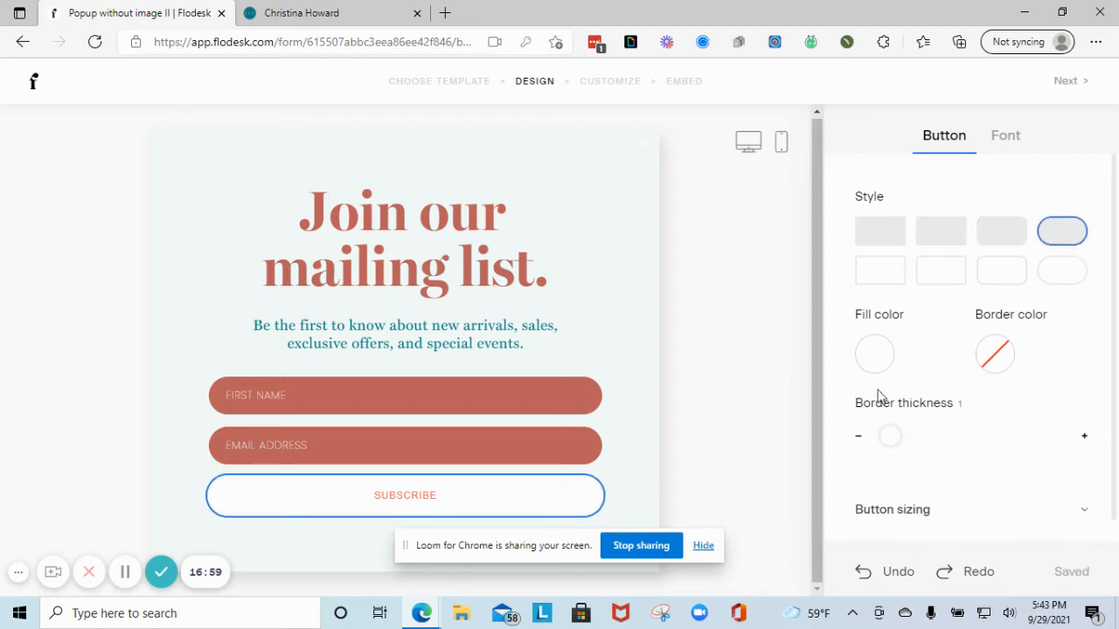
scroll(962, 446, "down", 1)
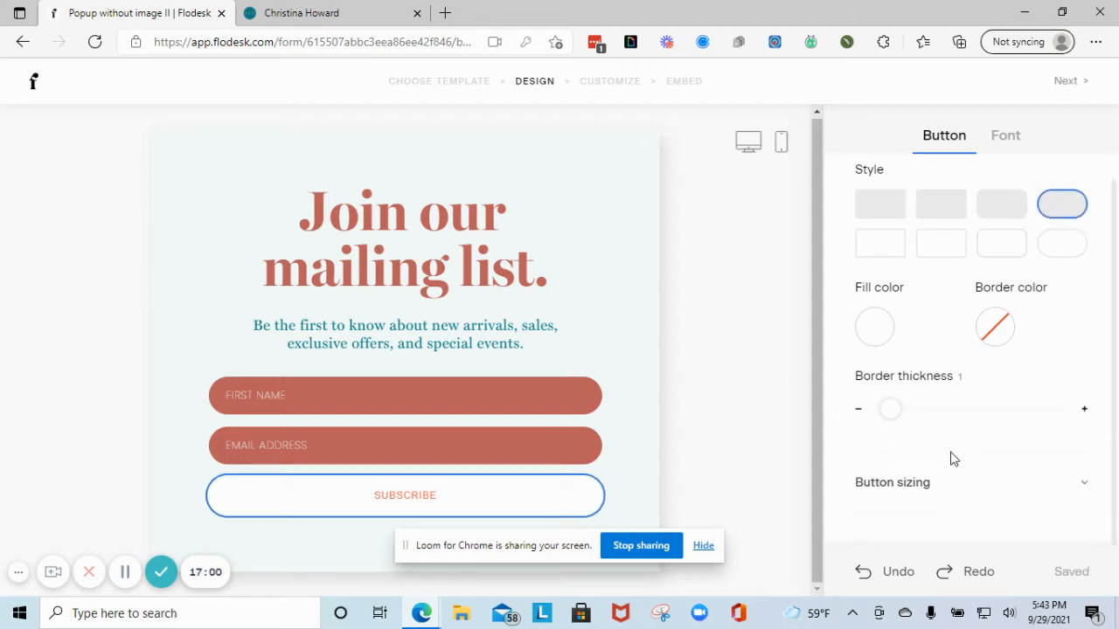
left_click(875, 335)
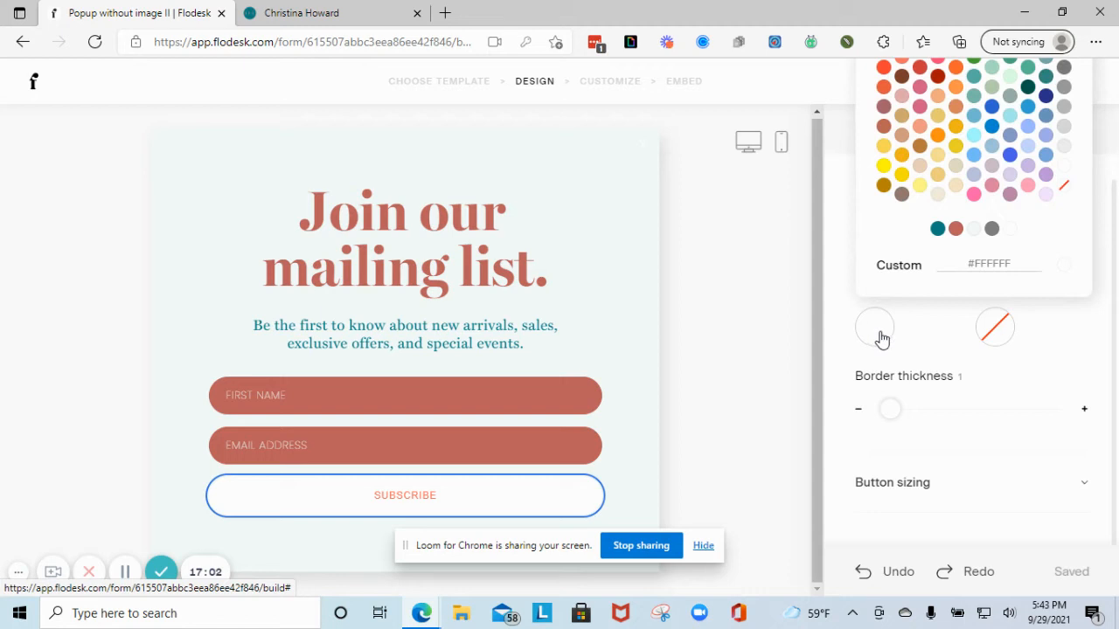
left_click(963, 440)
- Make the Subscribe button a rounded outline with no fill and a teal border
left_click(1064, 239)
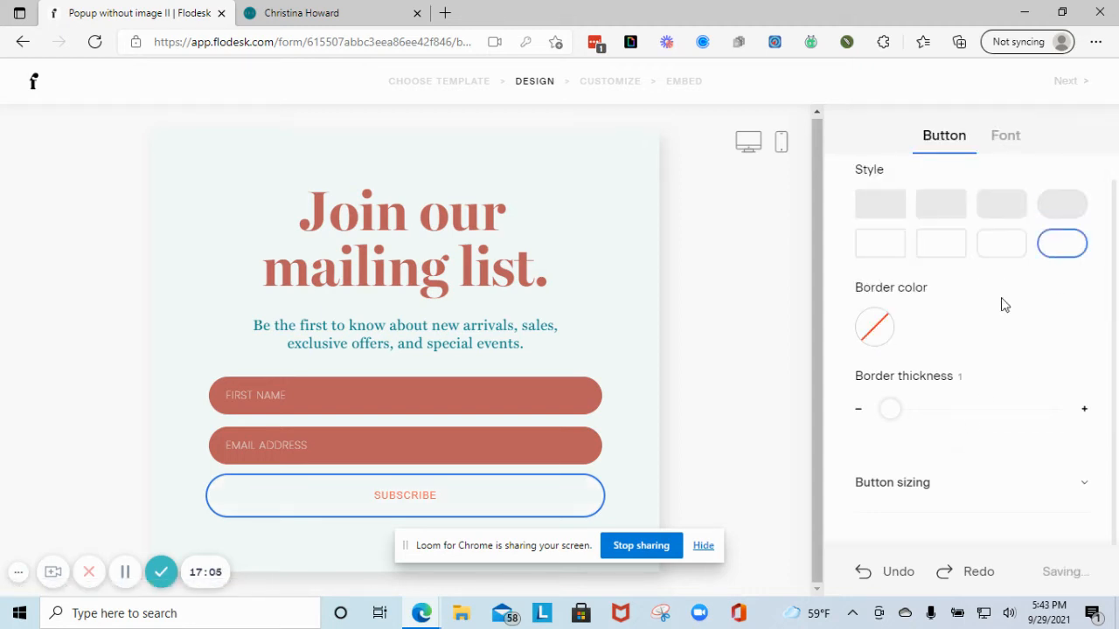
left_click(874, 337)
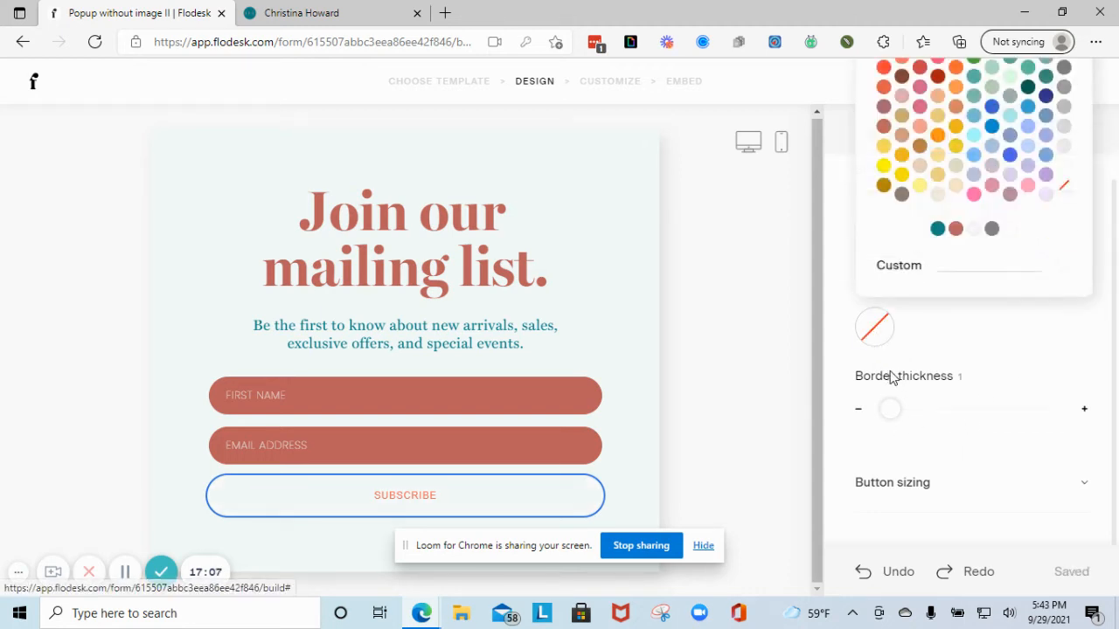
left_click(936, 231)
left_click(768, 344)
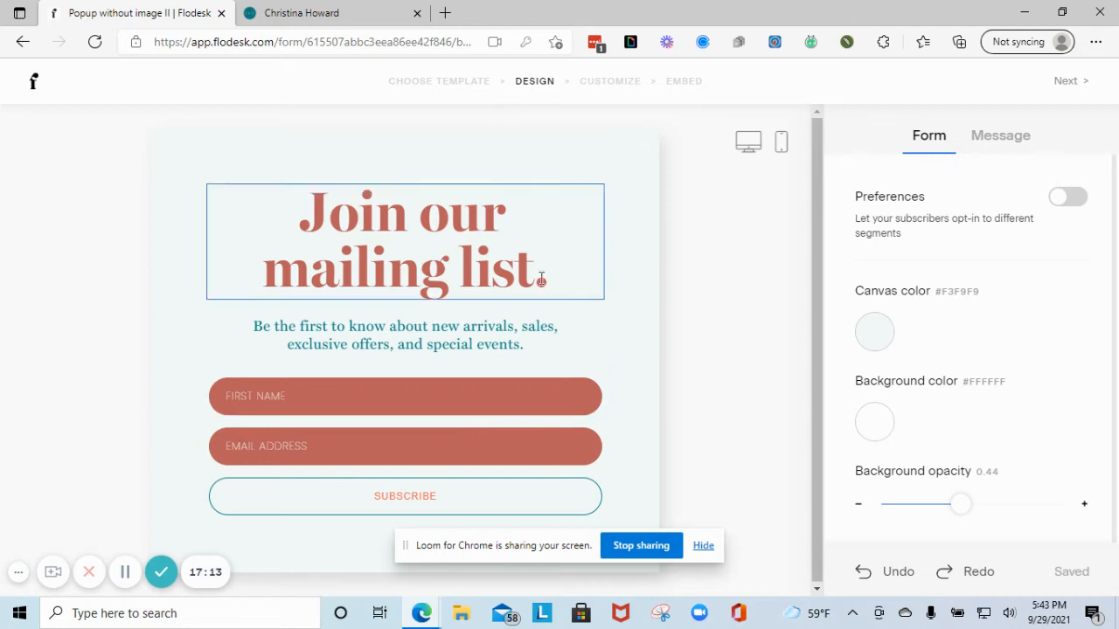
- After previewing the presets, choose the Casual message 'Thanks for subscribing to our newsletter!' and proceed to Customize
left_click(1006, 140)
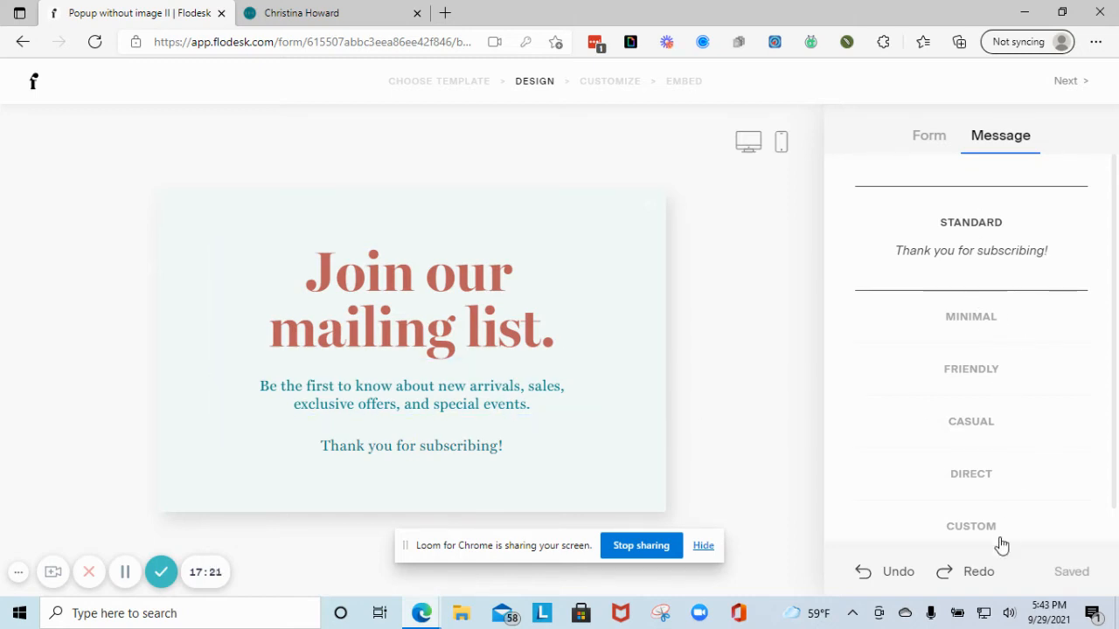
left_click(985, 318)
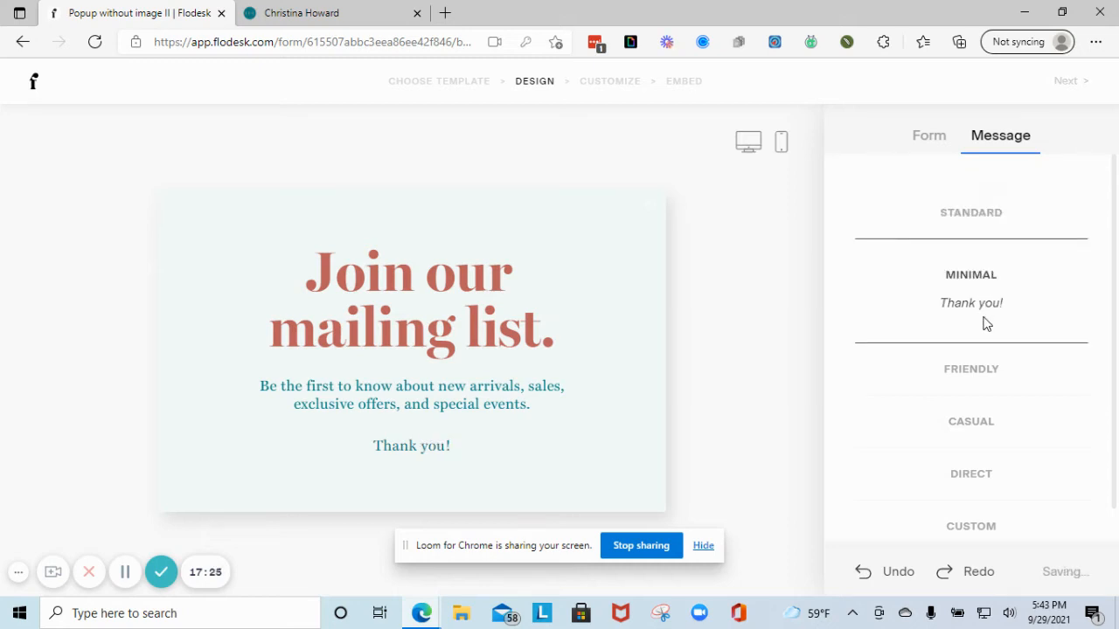
left_click(991, 383)
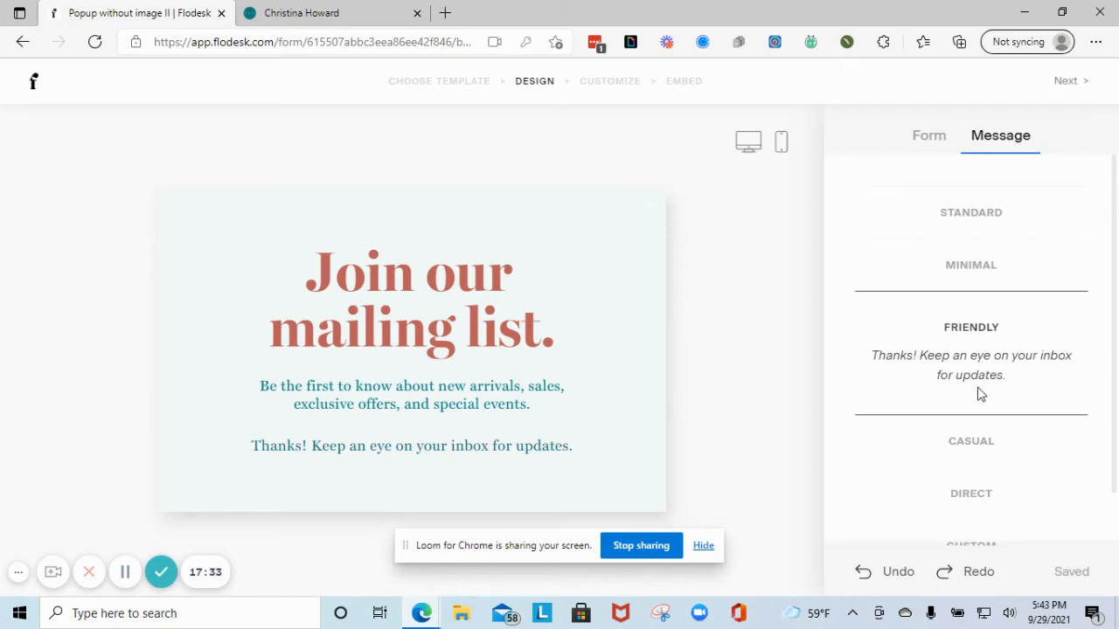
left_click(962, 449)
left_click(989, 502)
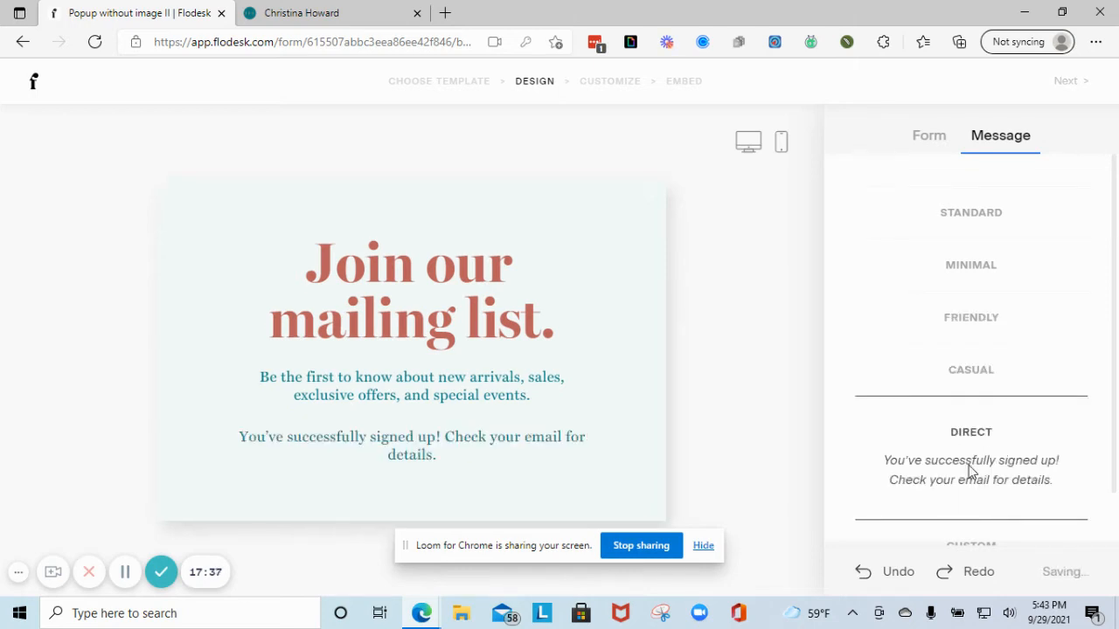
left_click(993, 500)
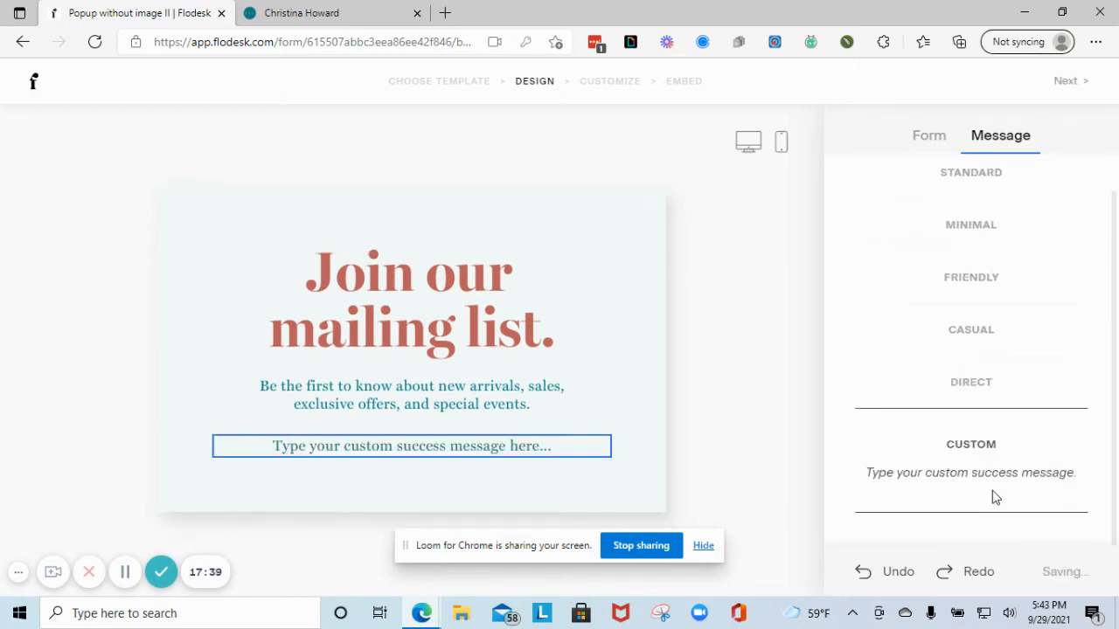
left_click(988, 337)
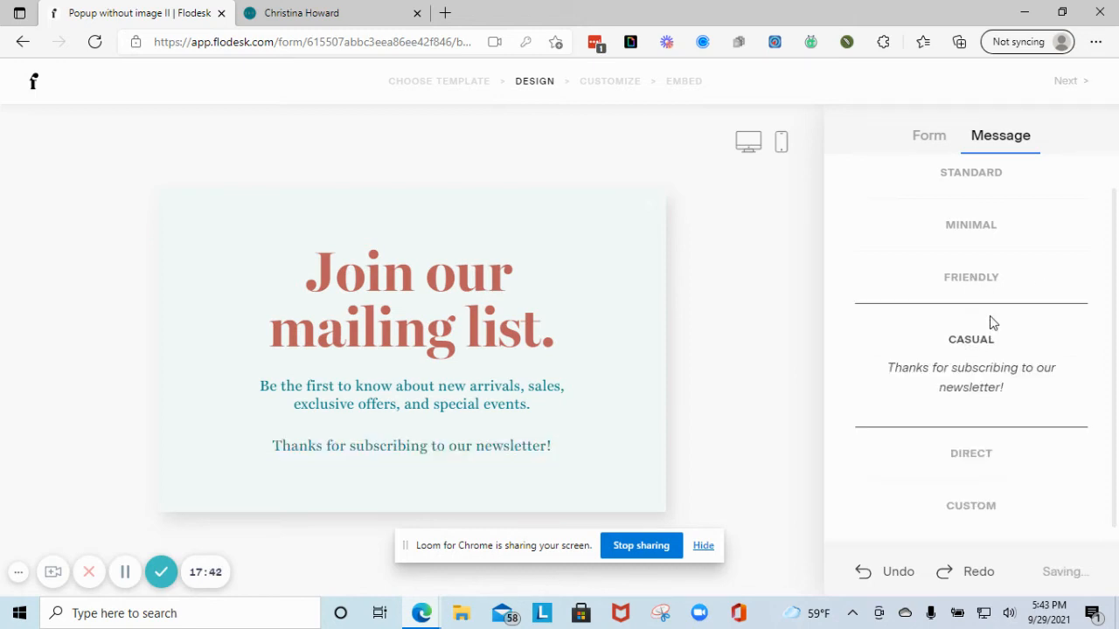
left_click(1068, 81)
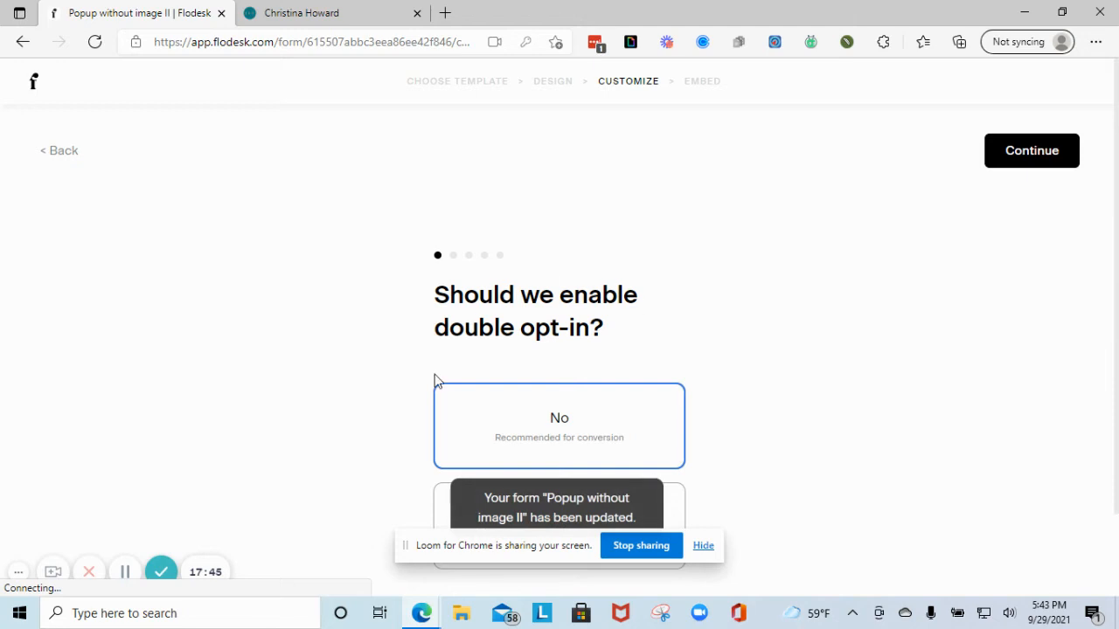
- Leave double opt-in set to No and continue
scroll(455, 378, "down", 1)
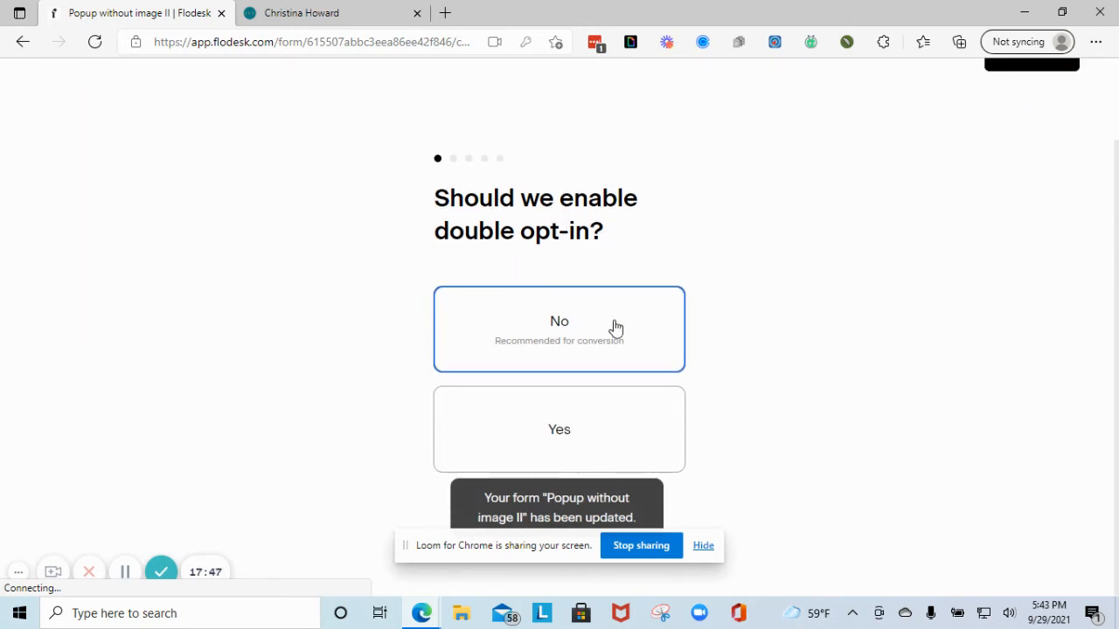
scroll(614, 326, "up", 1)
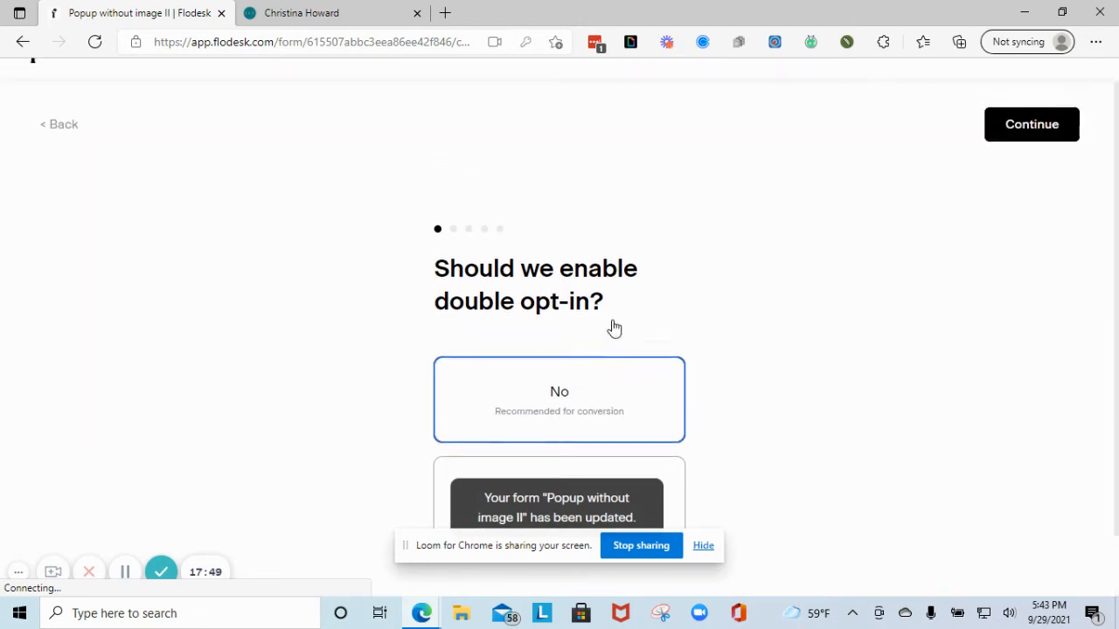
scroll(612, 332, "down", 1)
scroll(538, 231, "up", 1)
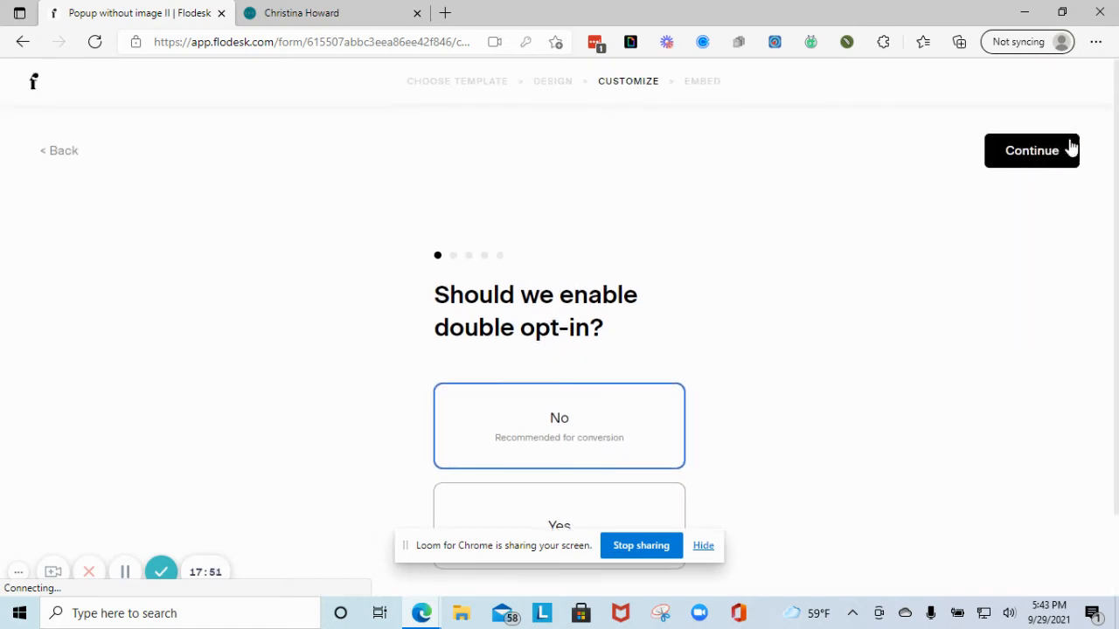
left_click(1070, 152)
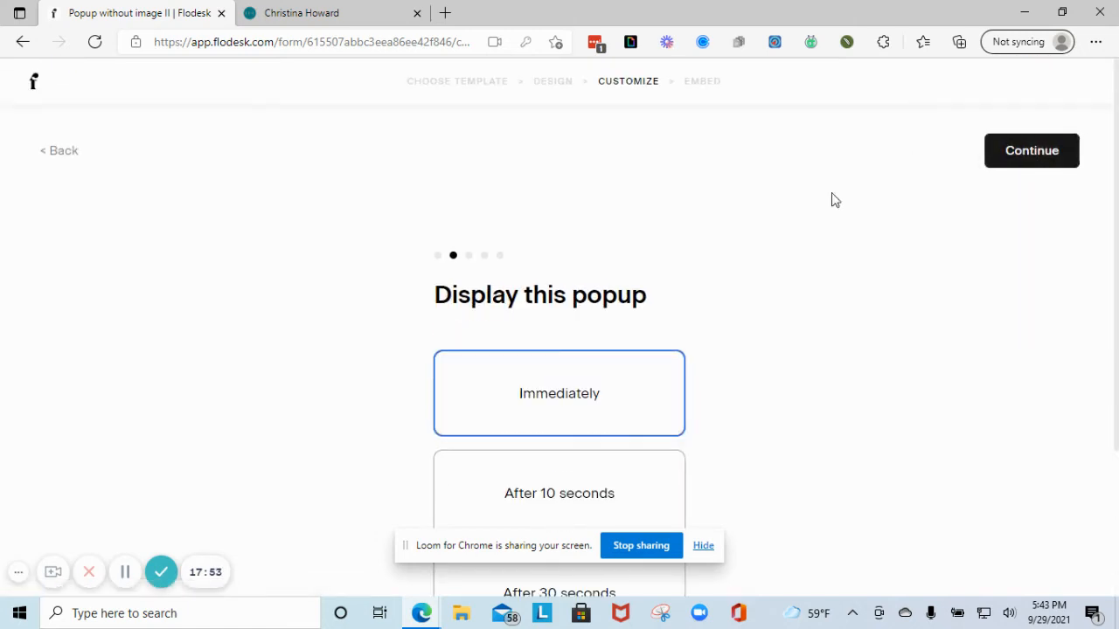
- Have the popup display after 10 seconds, then continue to the return-visitors question
scroll(472, 262, "down", 2)
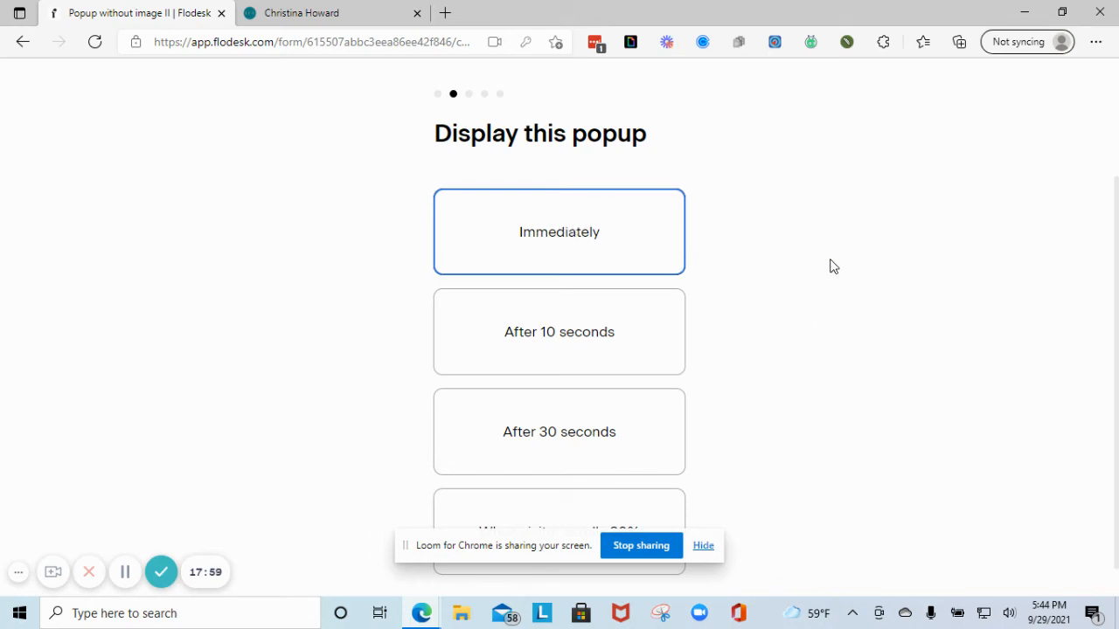
scroll(582, 411, "down", 1)
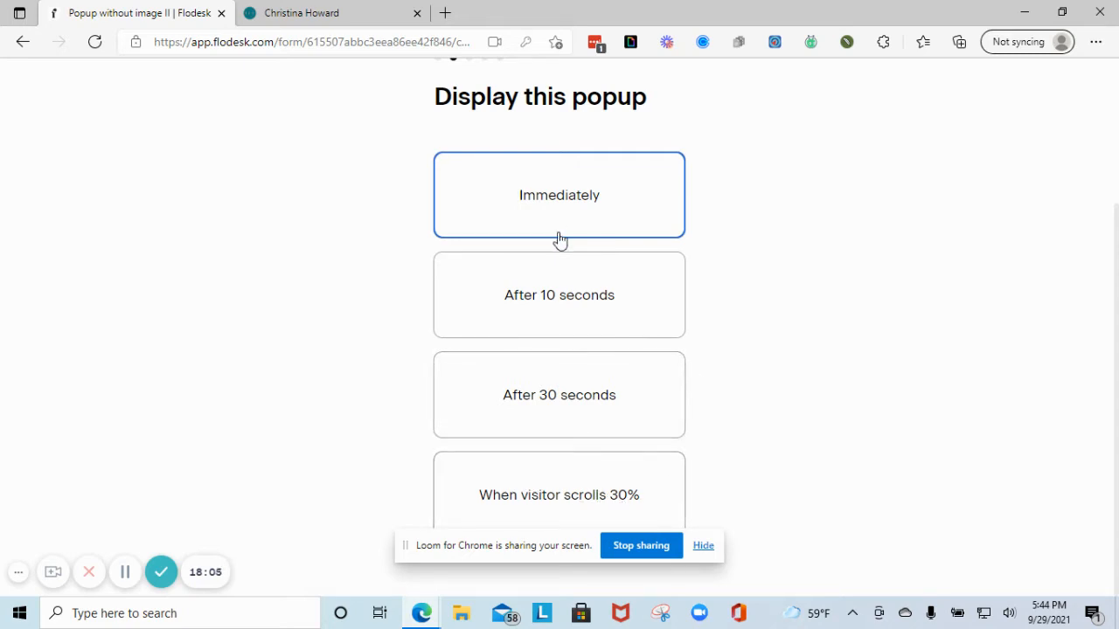
left_click(569, 300)
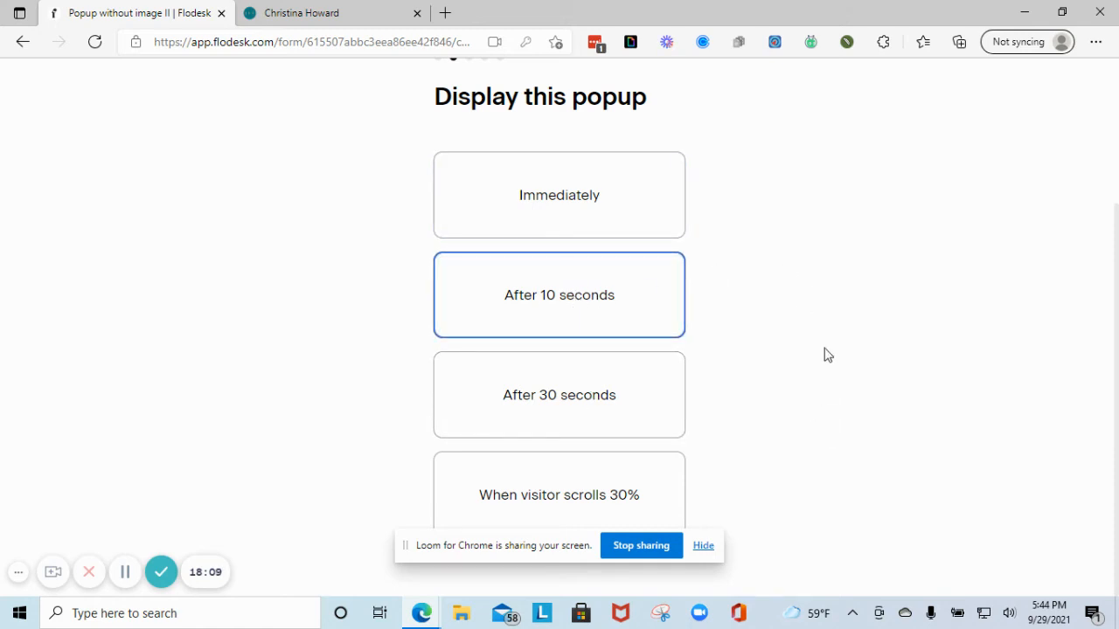
scroll(828, 355, "up", 3)
scroll(518, 355, "down", 3)
scroll(996, 145, "up", 3)
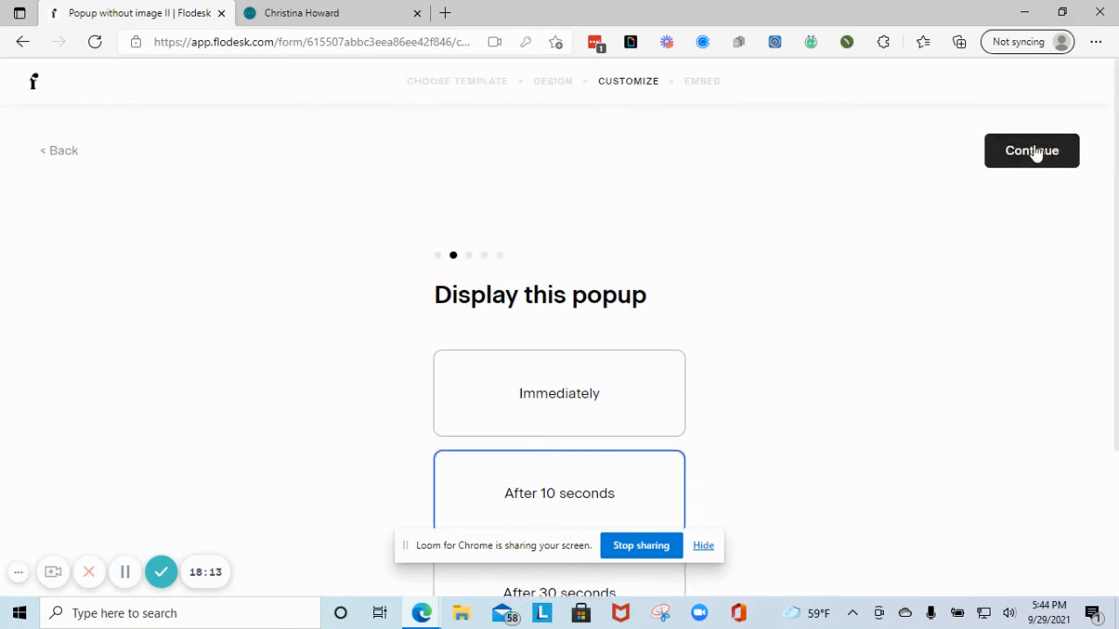
left_click(1034, 153)
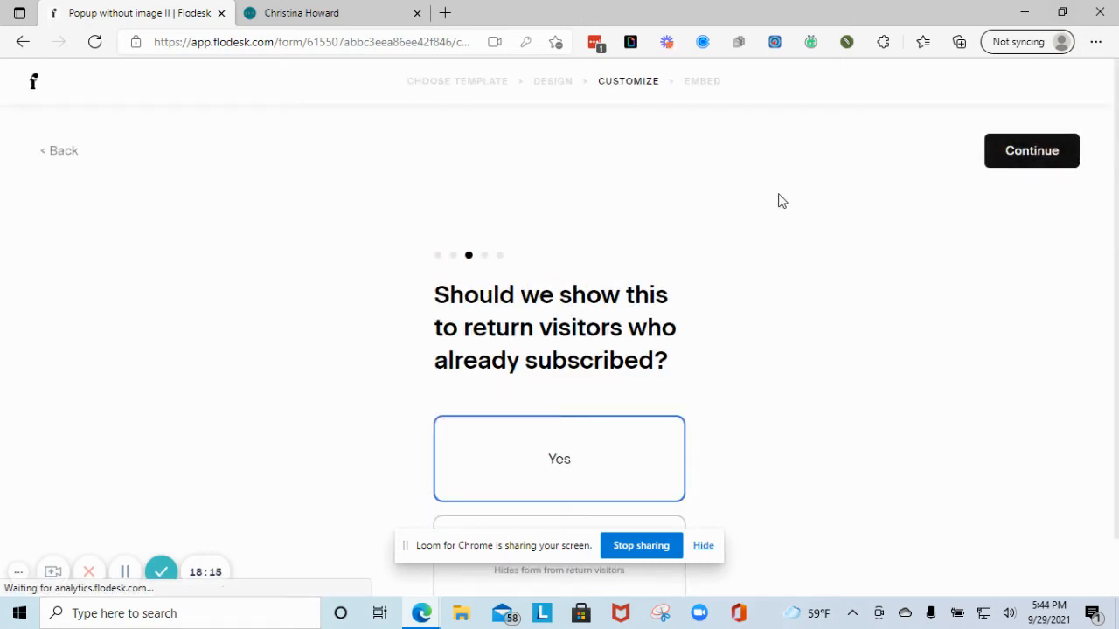
- Choose No so the popup is hidden from return visitors
scroll(549, 288, "down", 1)
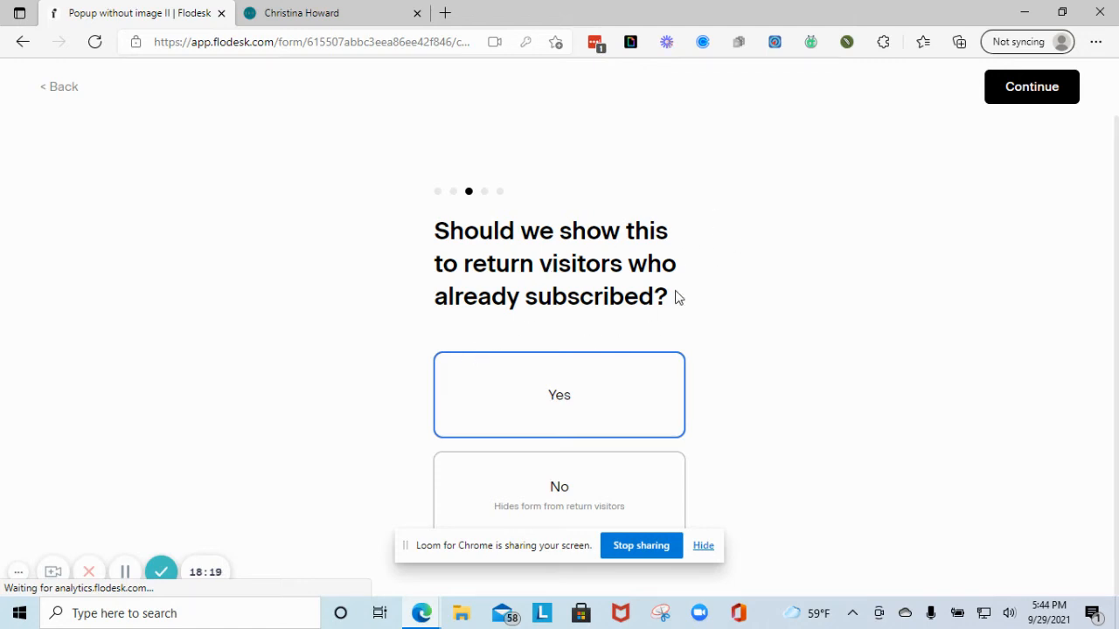
left_click(609, 483)
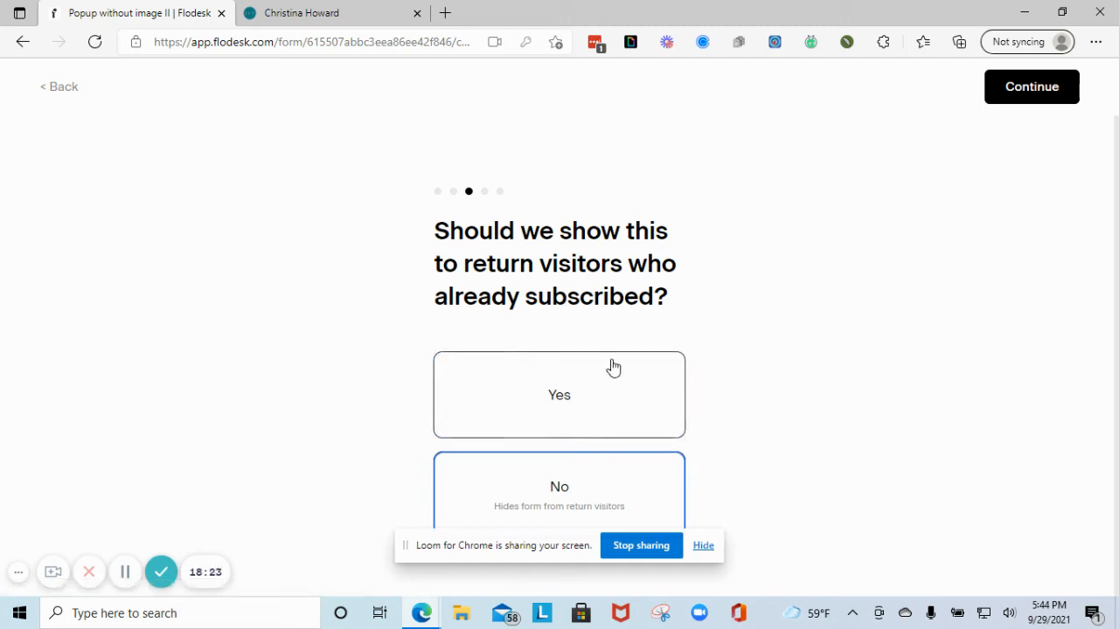
left_click(1066, 91)
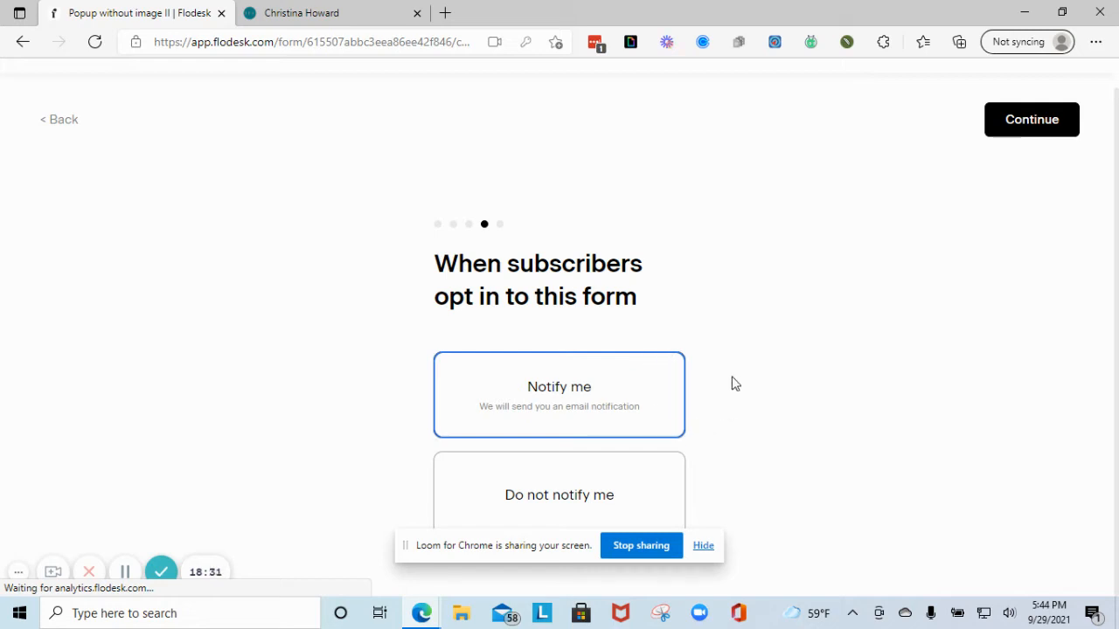
- Keep new-subscriber email notifications on and set submission to Redirect to a URL
left_click(564, 498)
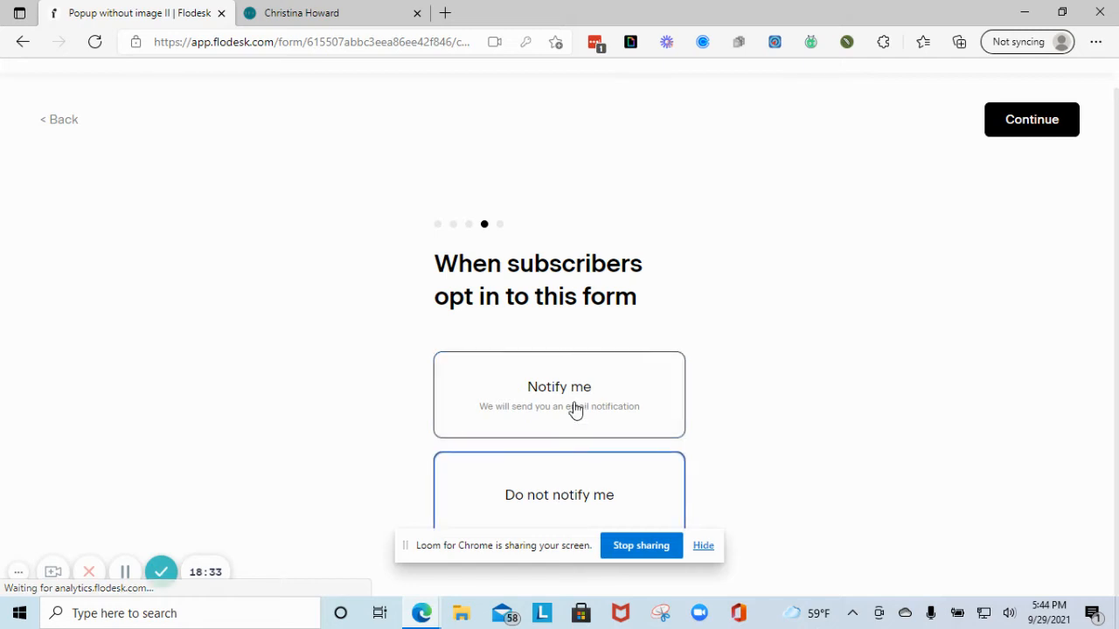
left_click(574, 410)
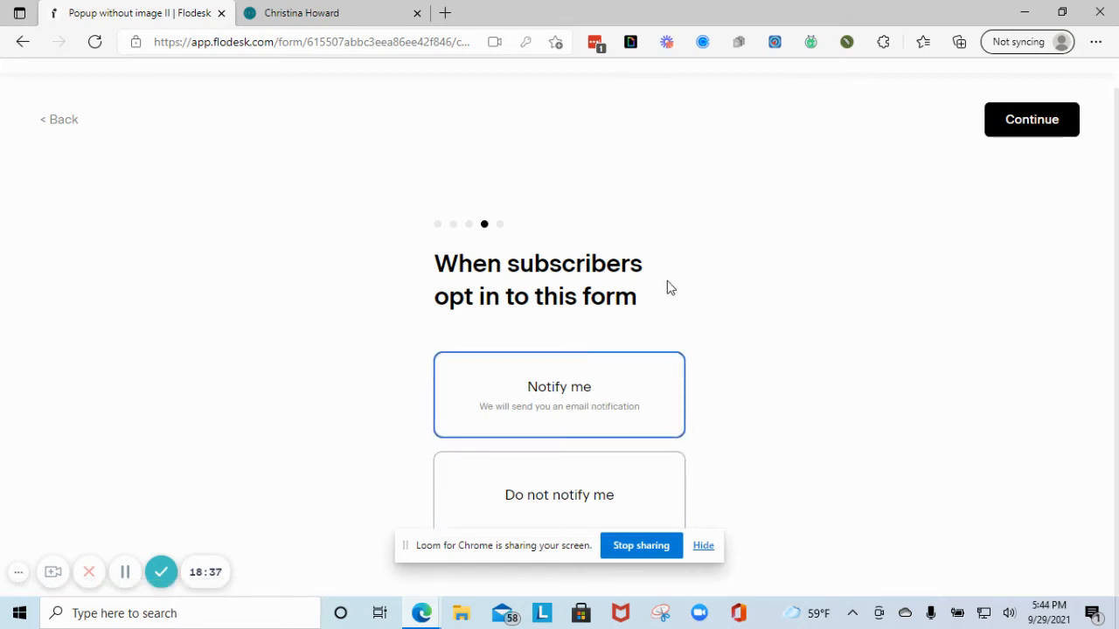
left_click(1014, 126)
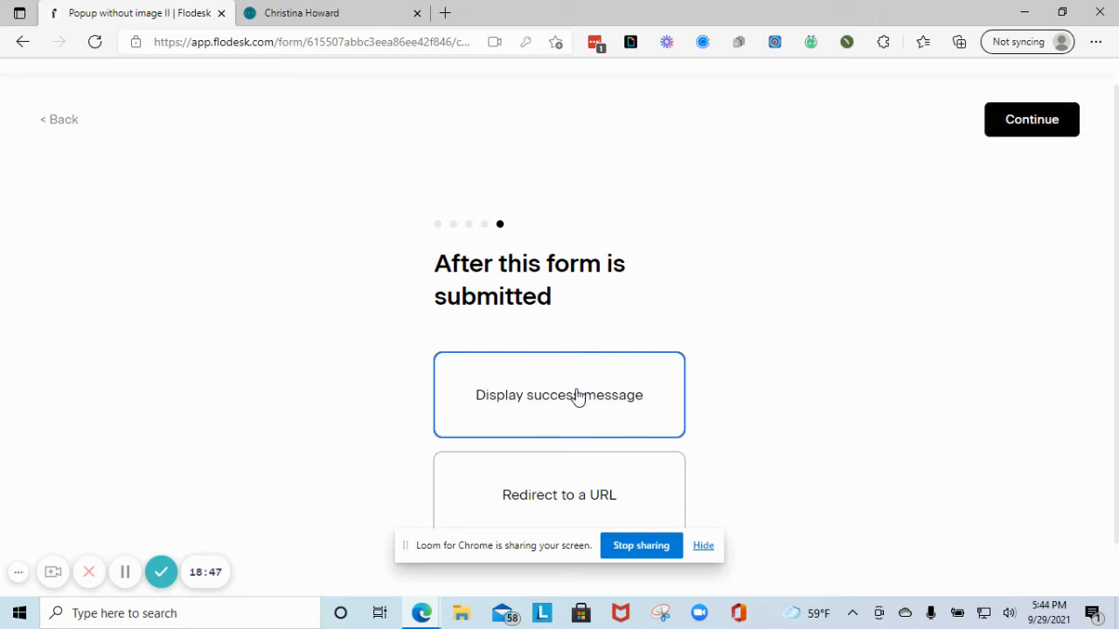
left_click(562, 499)
scroll(581, 452, "down", 1)
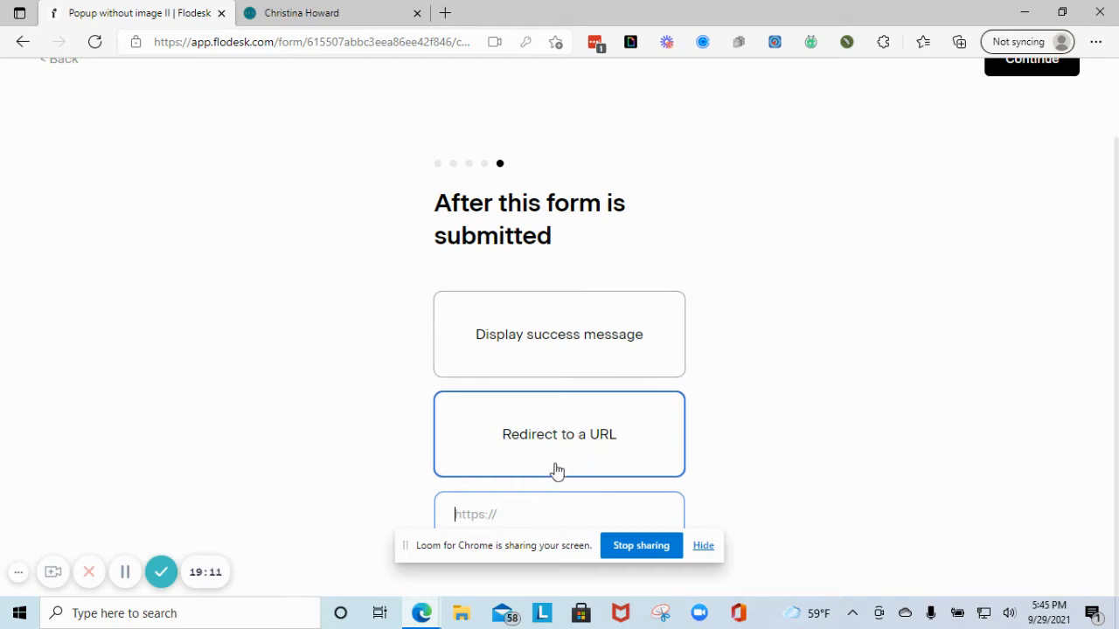
- Switch the after-submission action to Display success message and continue to the publish step
left_click(560, 352)
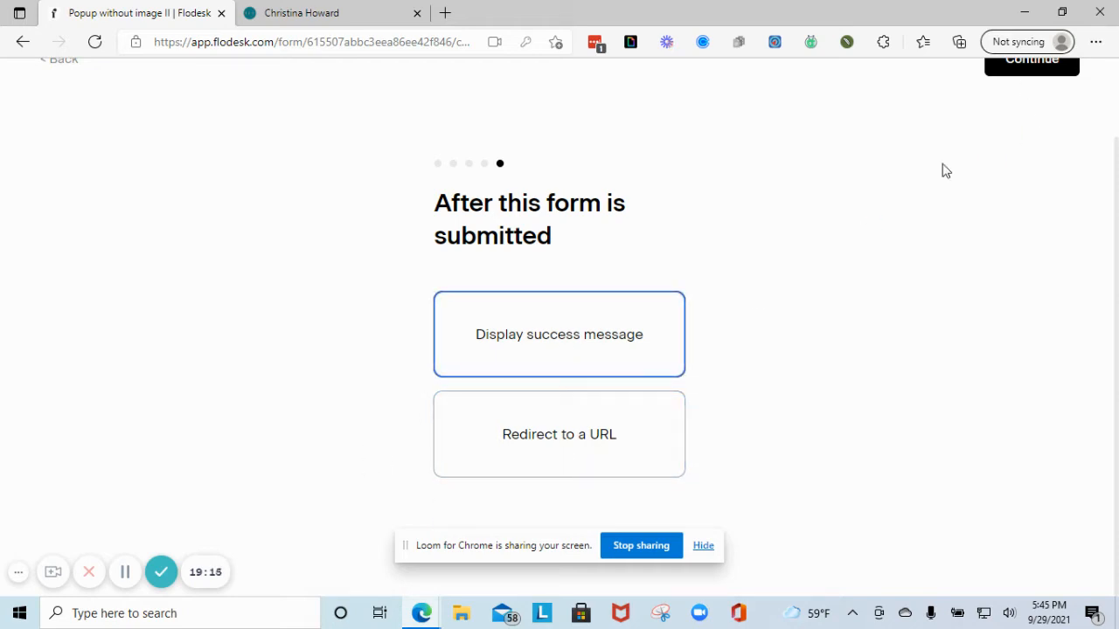
scroll(603, 337, "up", 1)
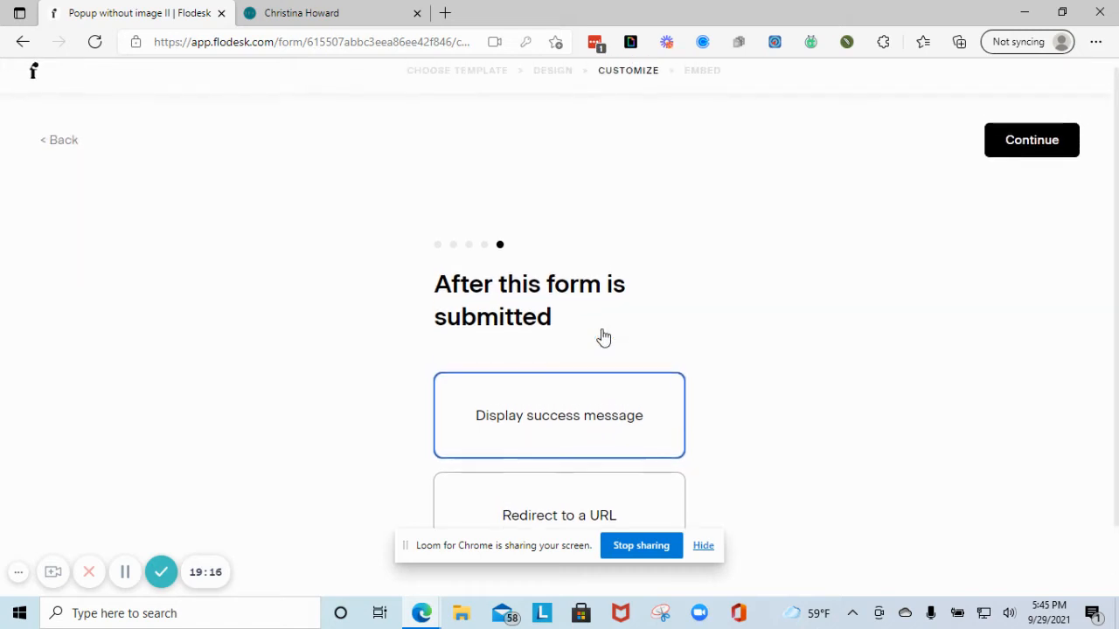
left_click(1029, 145)
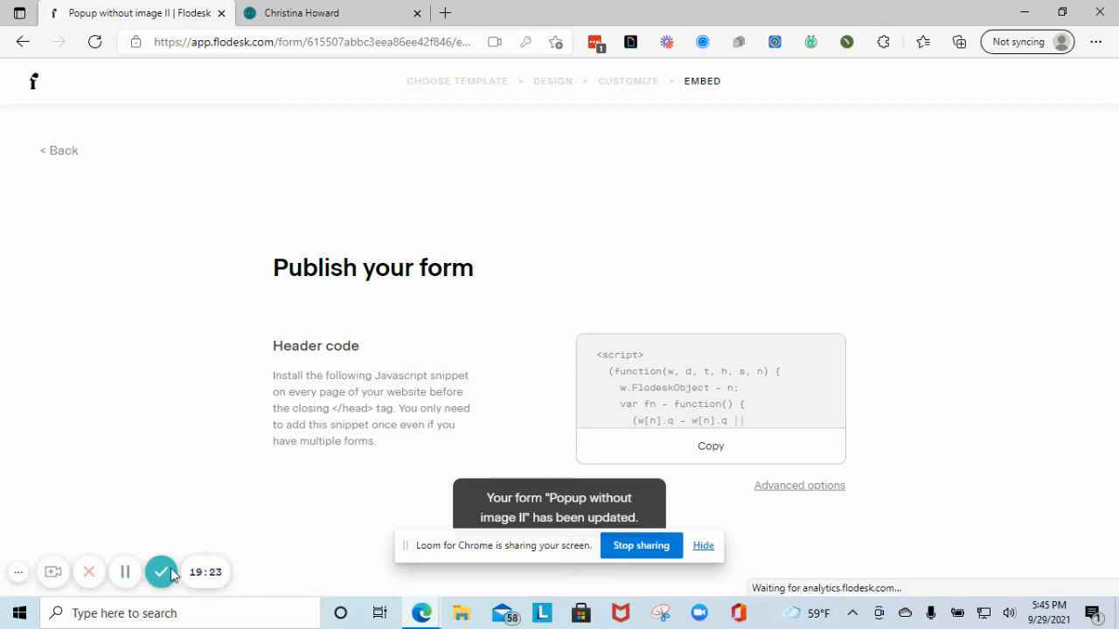
- Copy the published form's header code and go to the website tab showing the waitlist popup
left_click(591, 454)
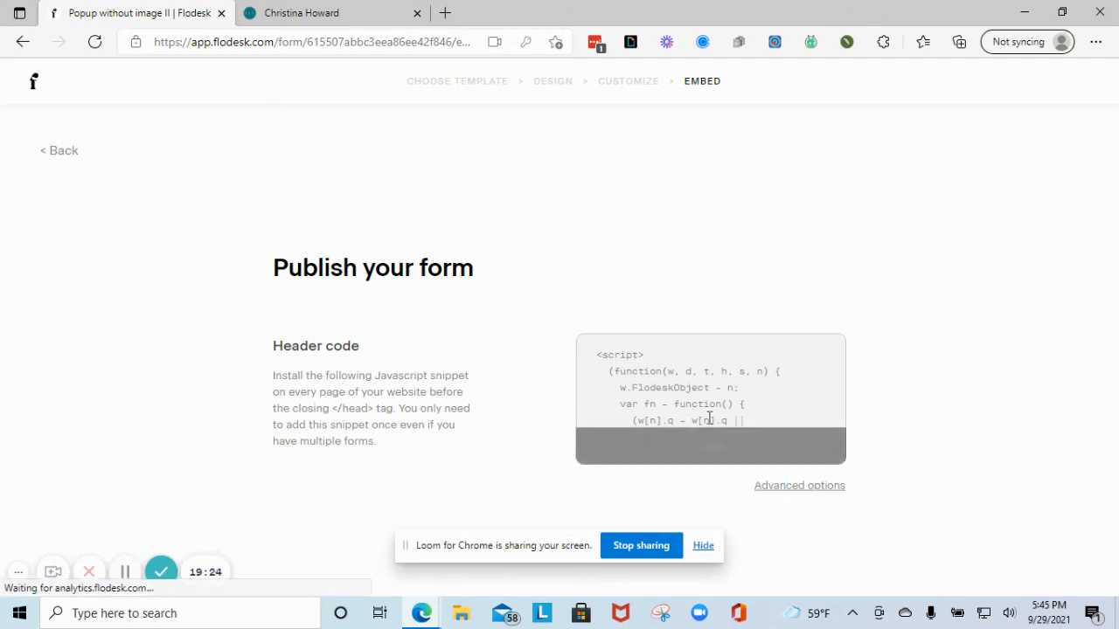
left_click(717, 445)
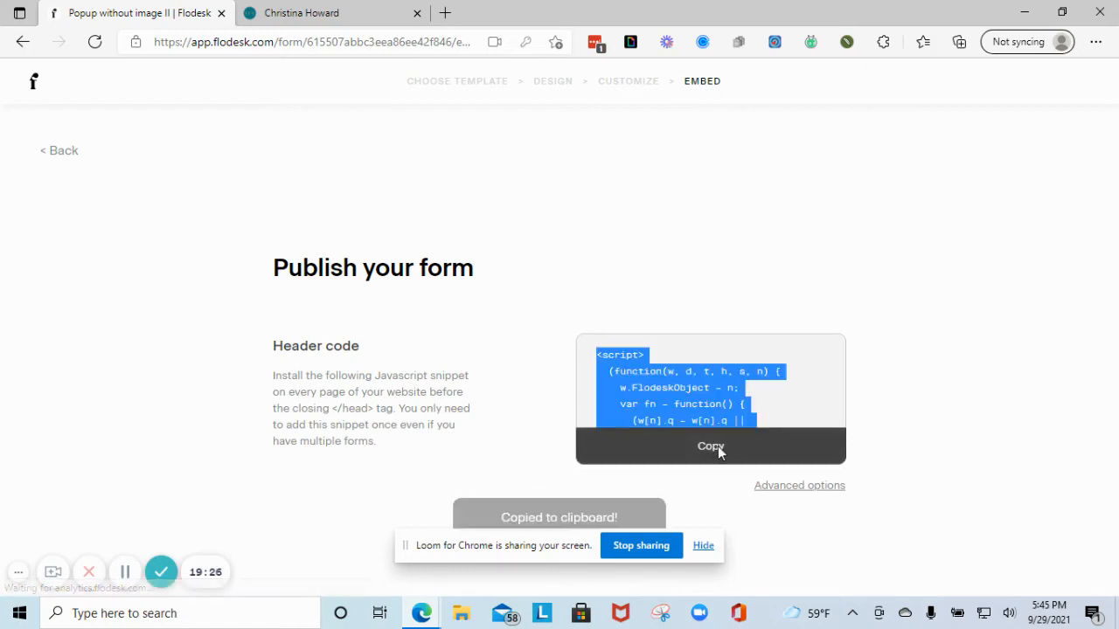
left_click(302, 13)
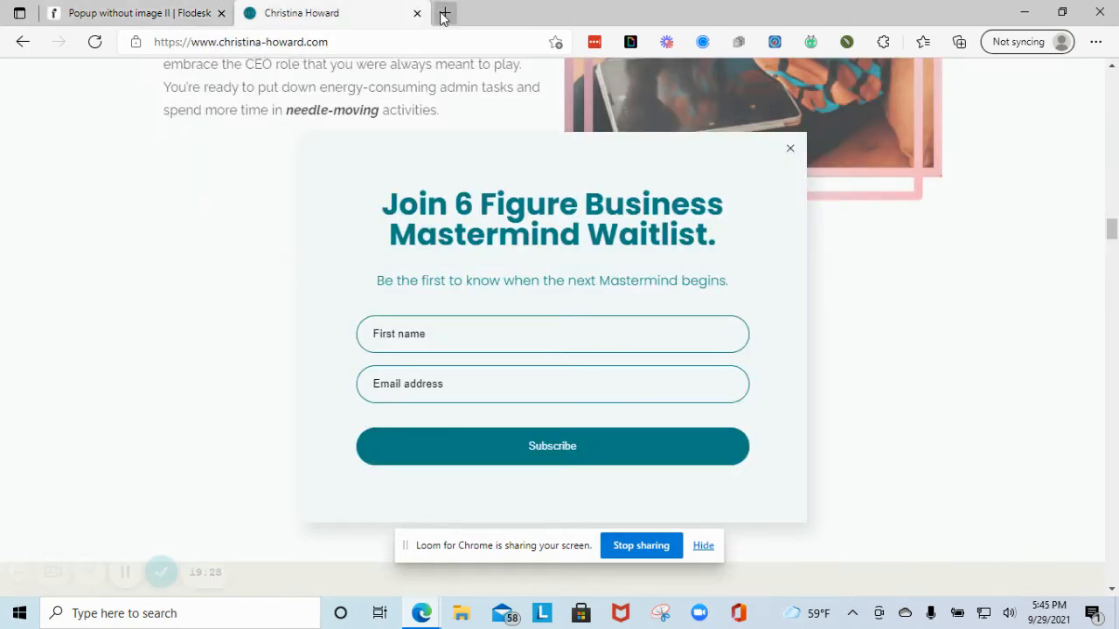
- Load squarespace.com in a new Edge tab, then return to the Flodesk form tab
left_click(444, 13)
type("sq")
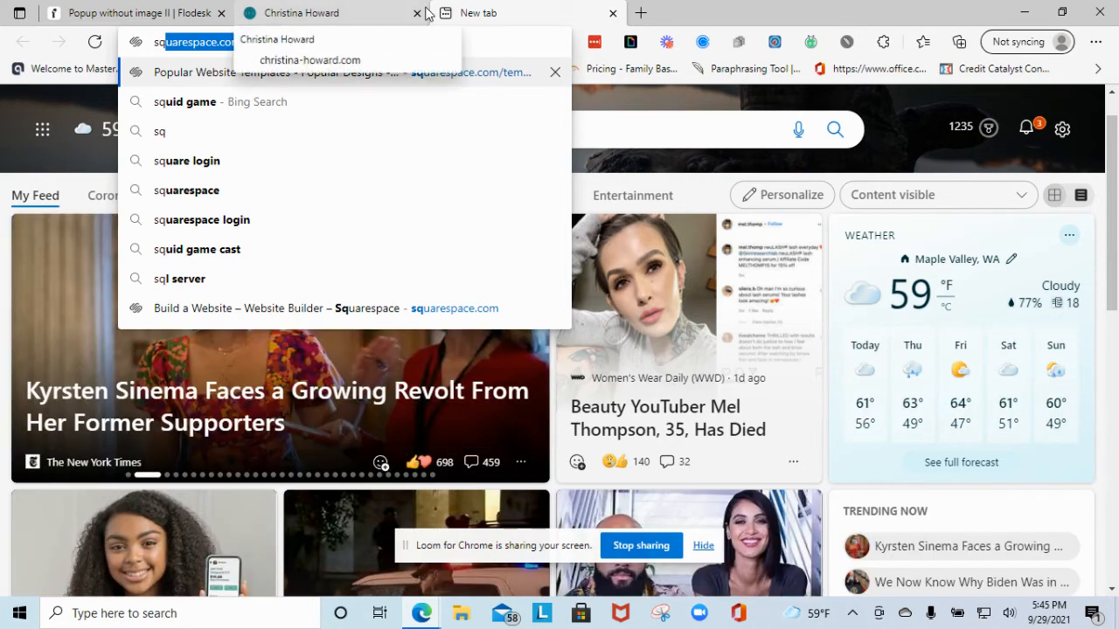
type("u")
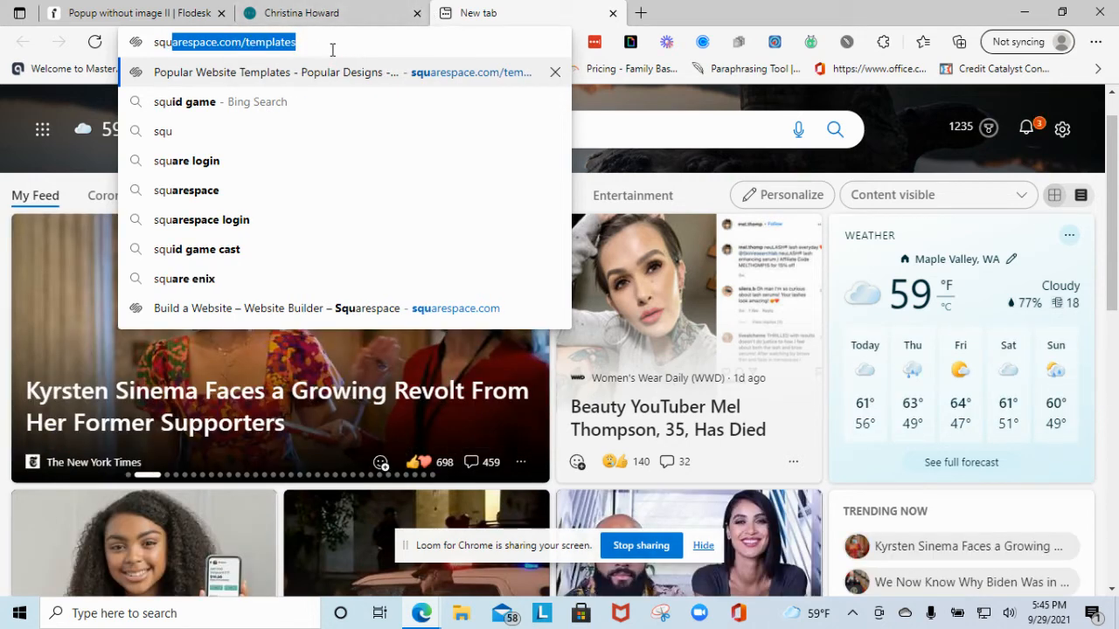
key("Right")
left_click_drag(246, 43, 358, 43)
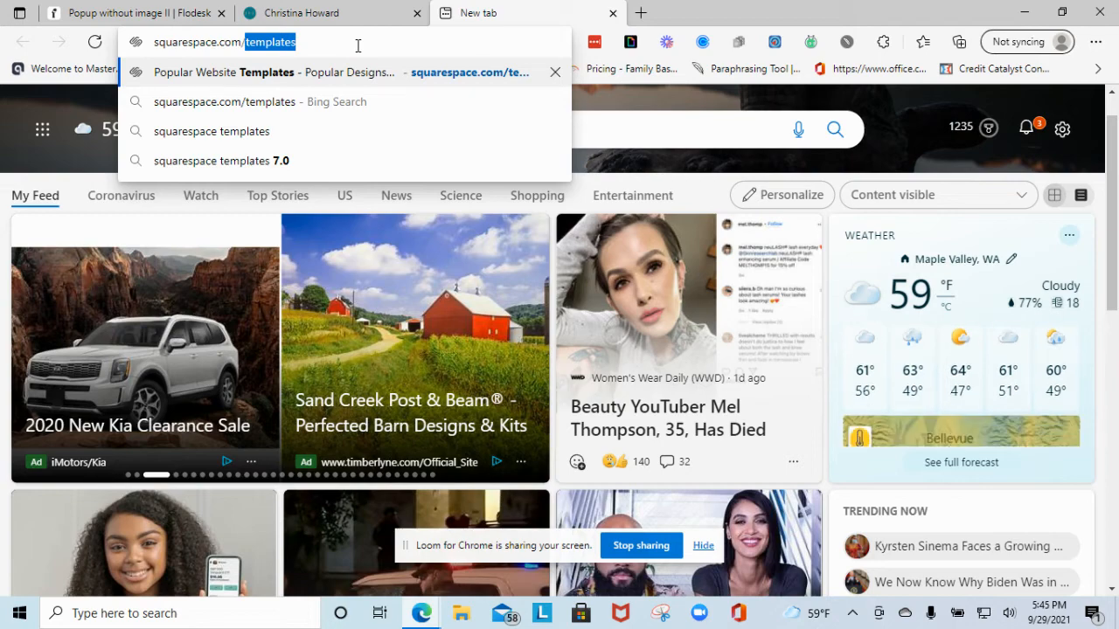
key("BackSpace")
key("BackSpace")
key("Return")
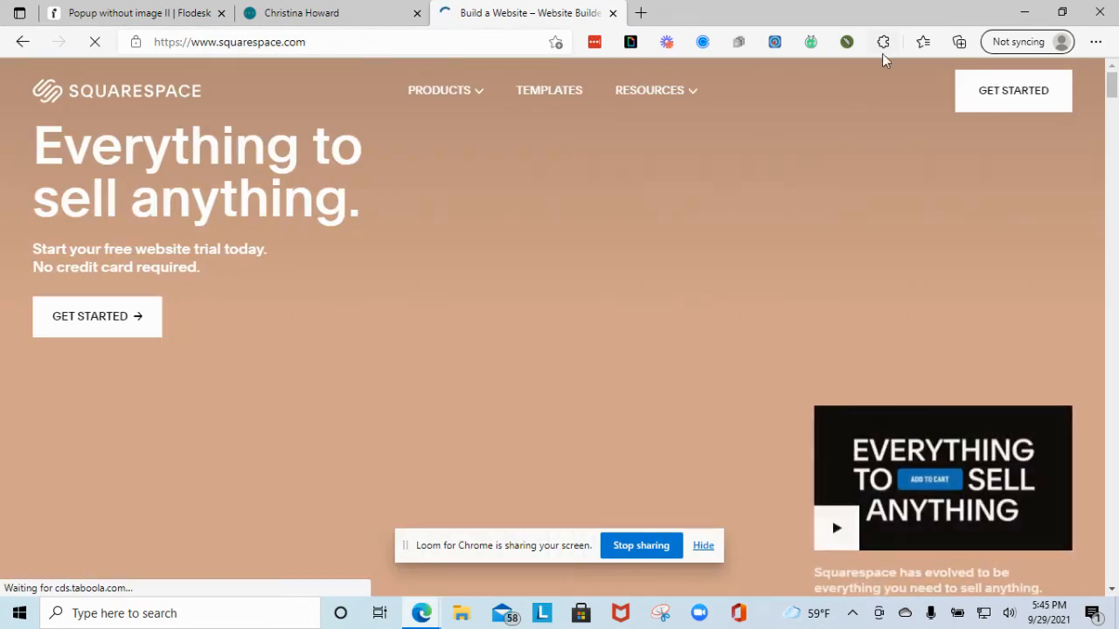
mouse_move(914, 97)
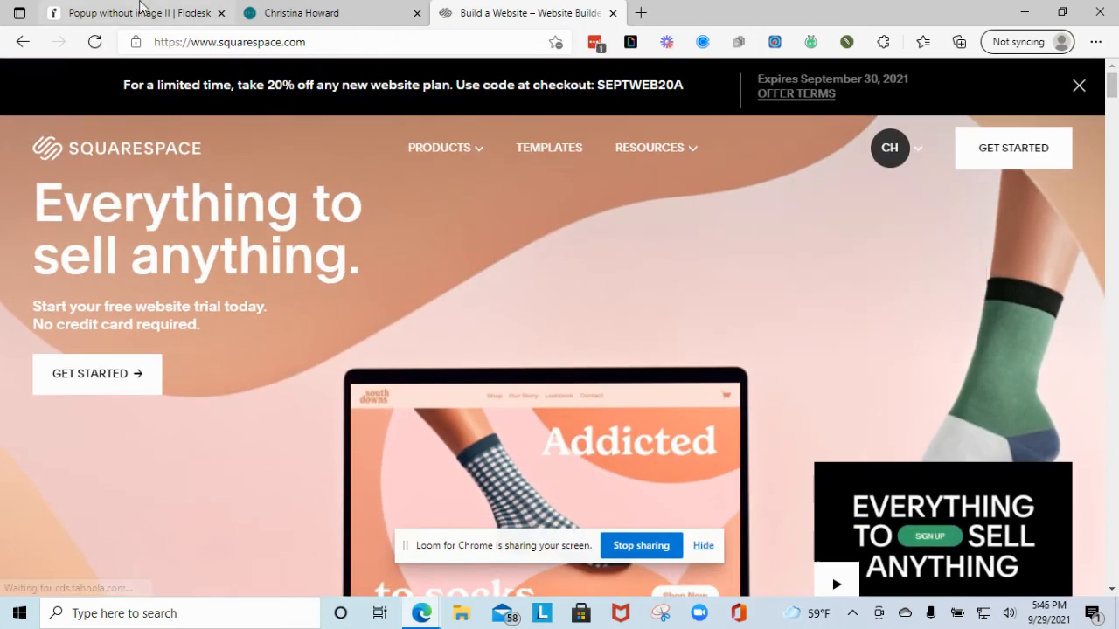
left_click(140, 10)
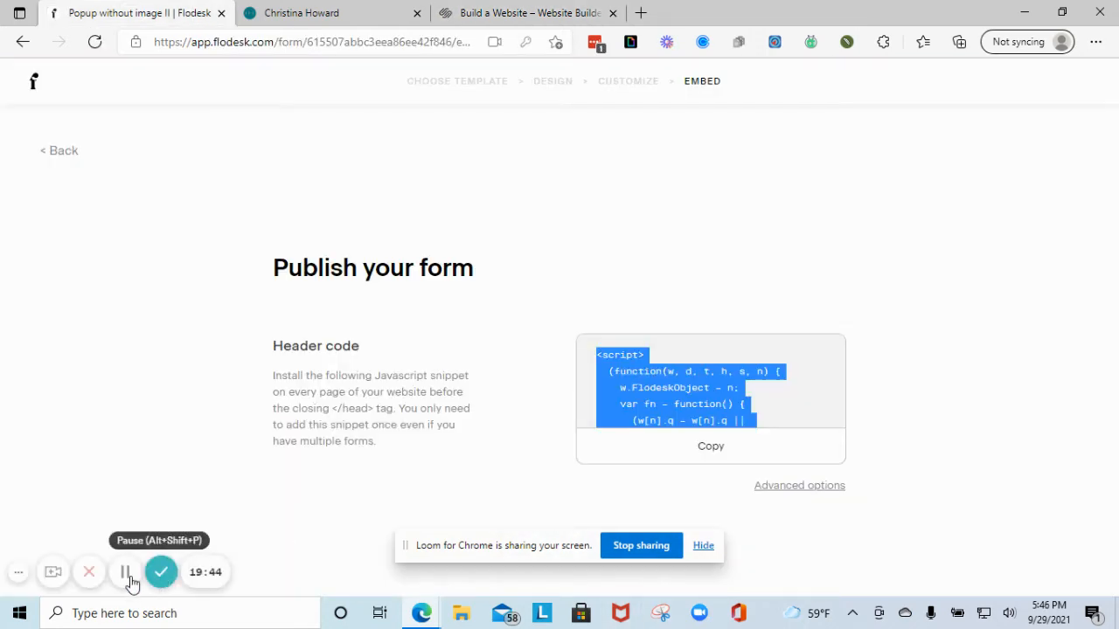
- Open the Squarespace page editor and insert an Embed block below the testimonials section
left_click(127, 573)
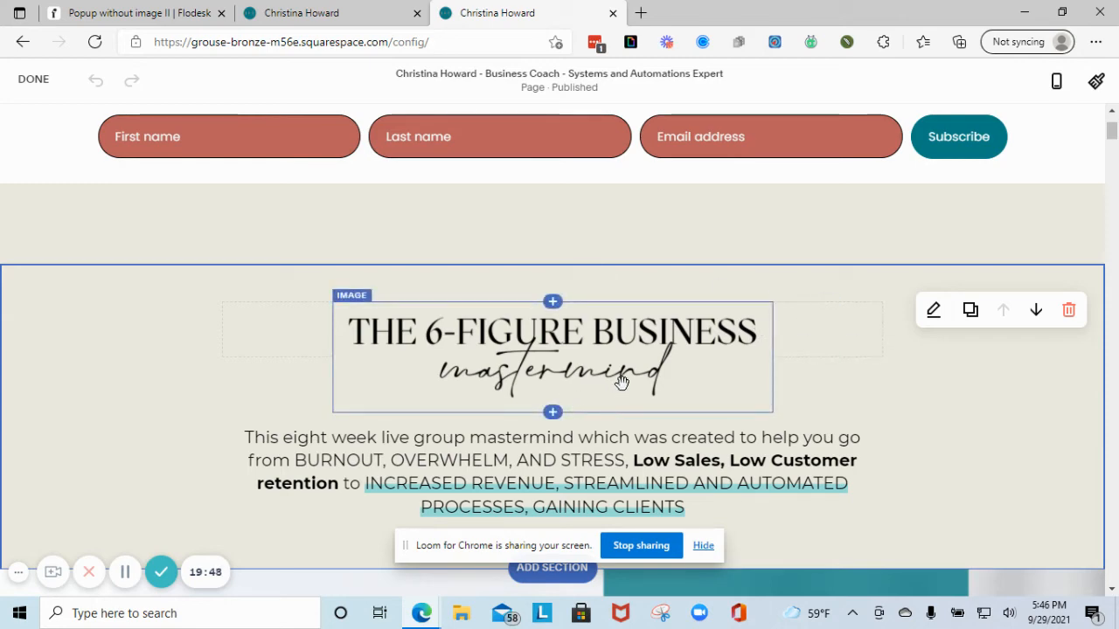
scroll(625, 377, "up", 2)
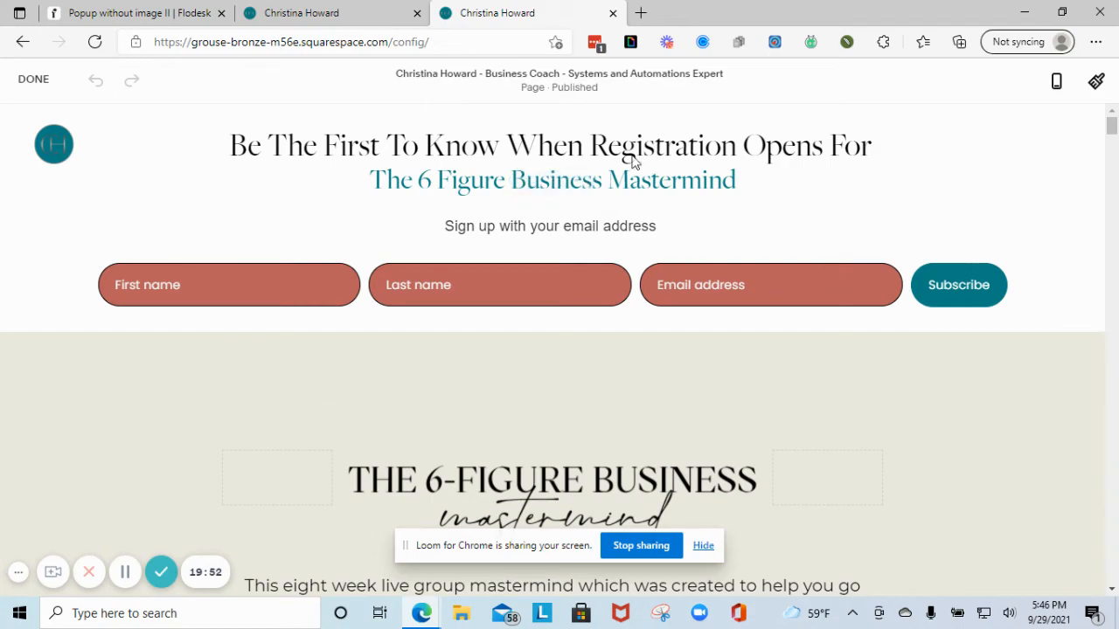
scroll(815, 200, "down", 1)
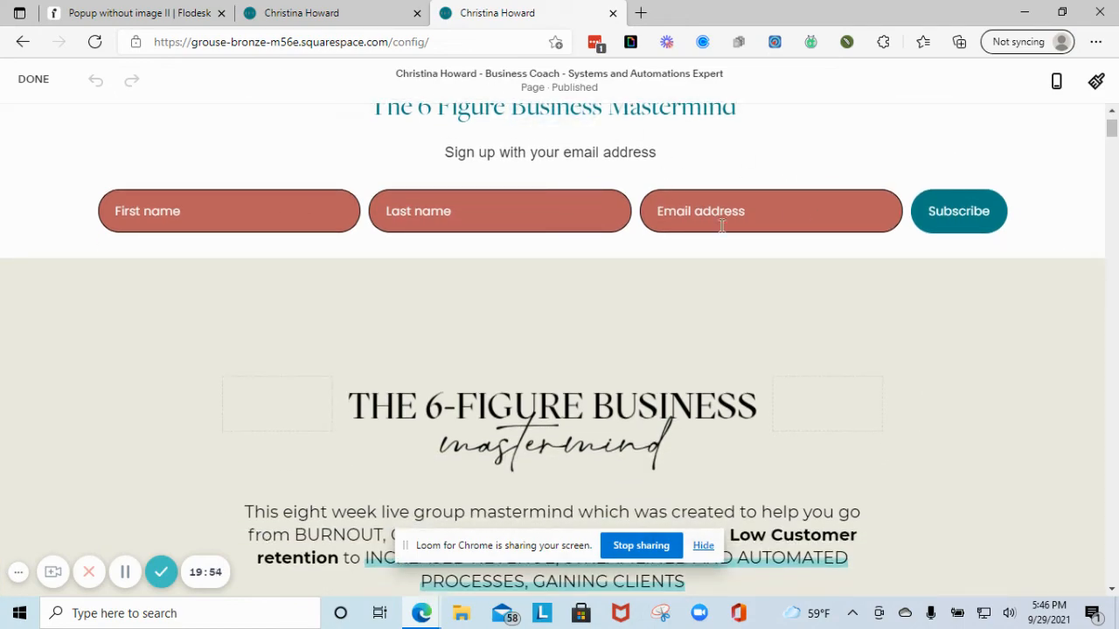
scroll(691, 259, "down", 15)
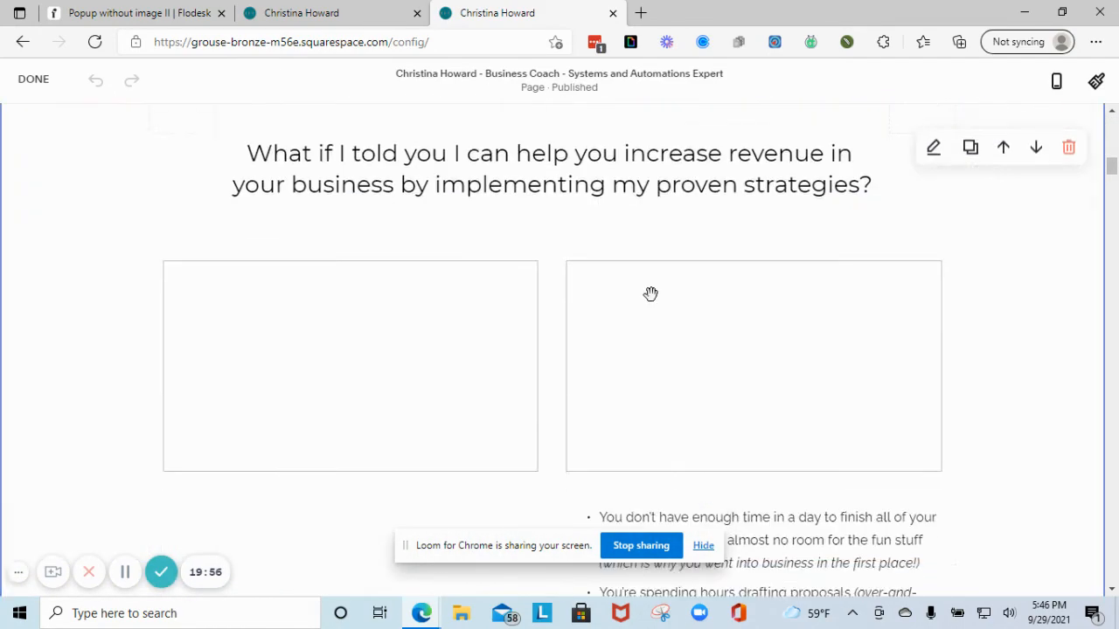
scroll(652, 296, "down", 6)
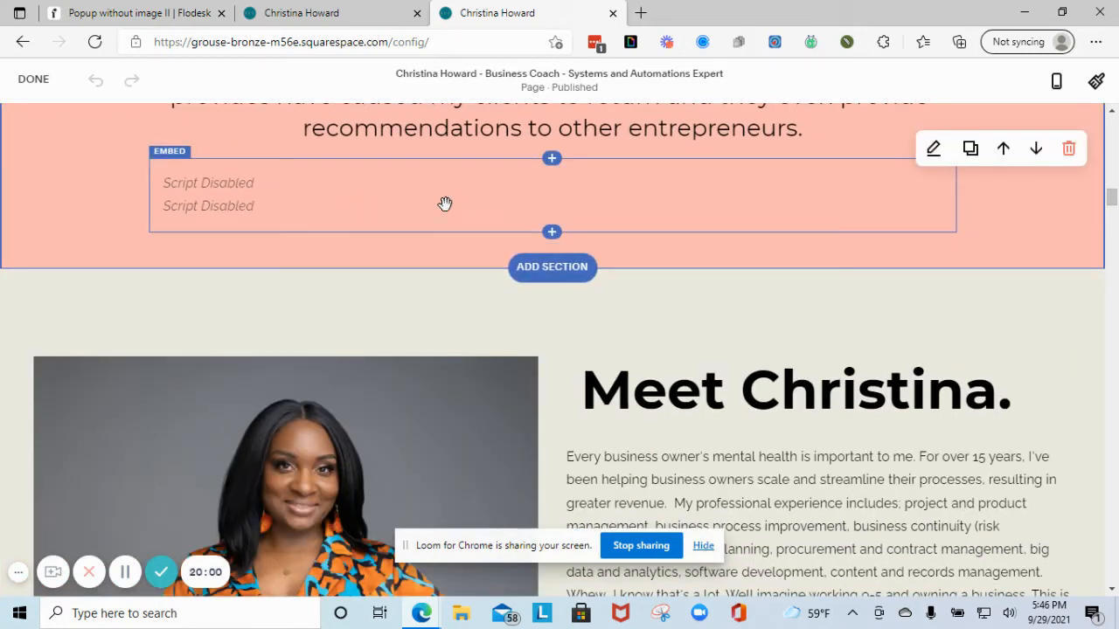
left_click(553, 232)
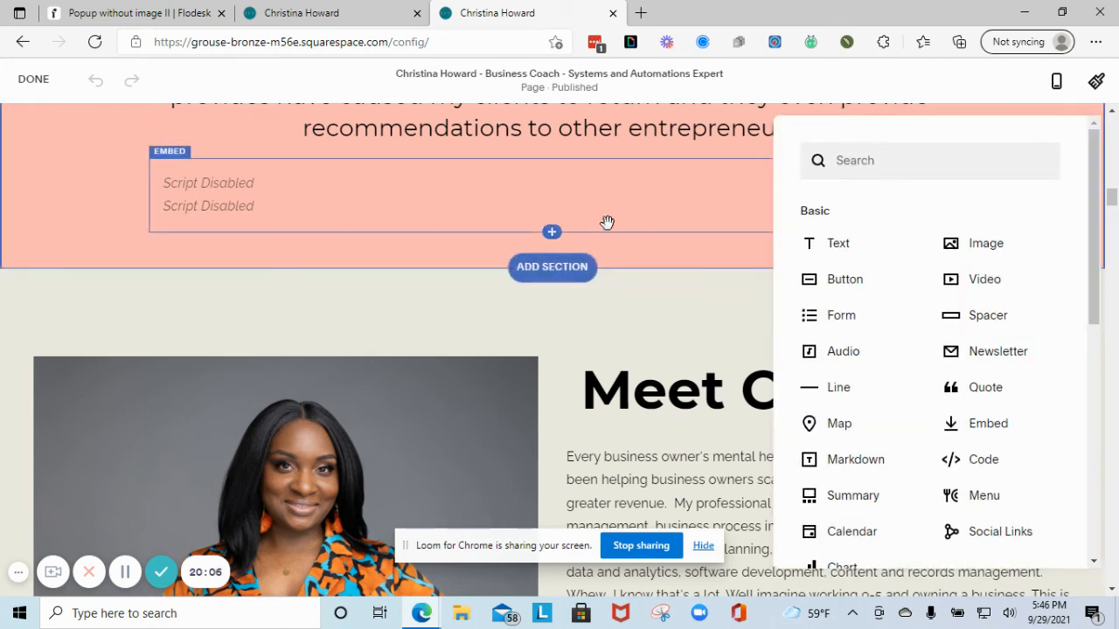
left_click(974, 424)
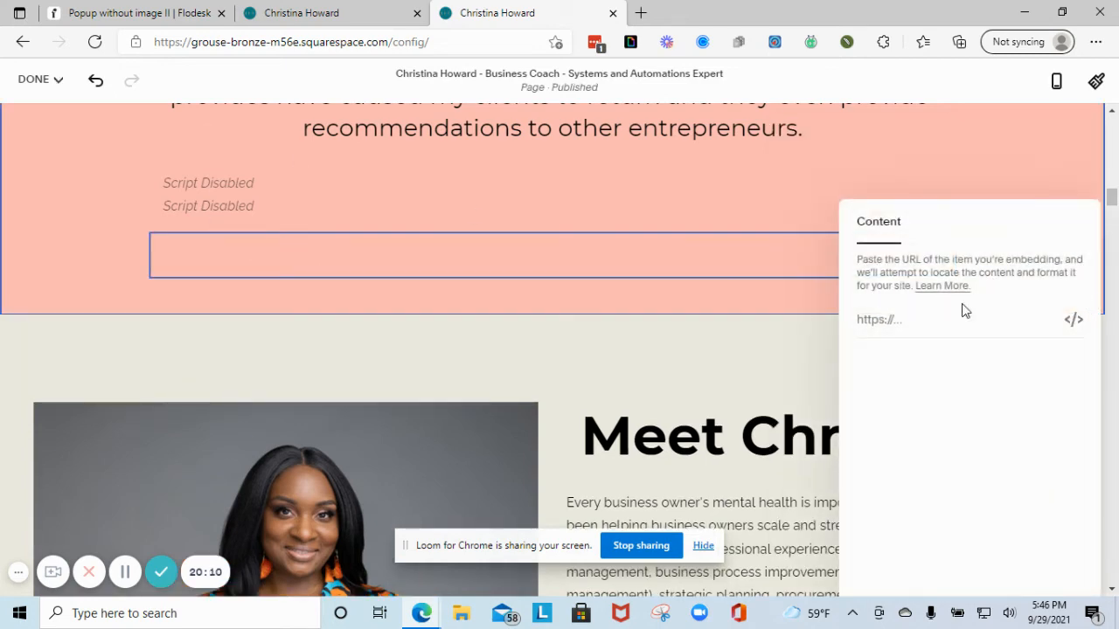
- Recopy the Flodesk header code, then remove the empty embed block and return to Flodesk
left_click(147, 12)
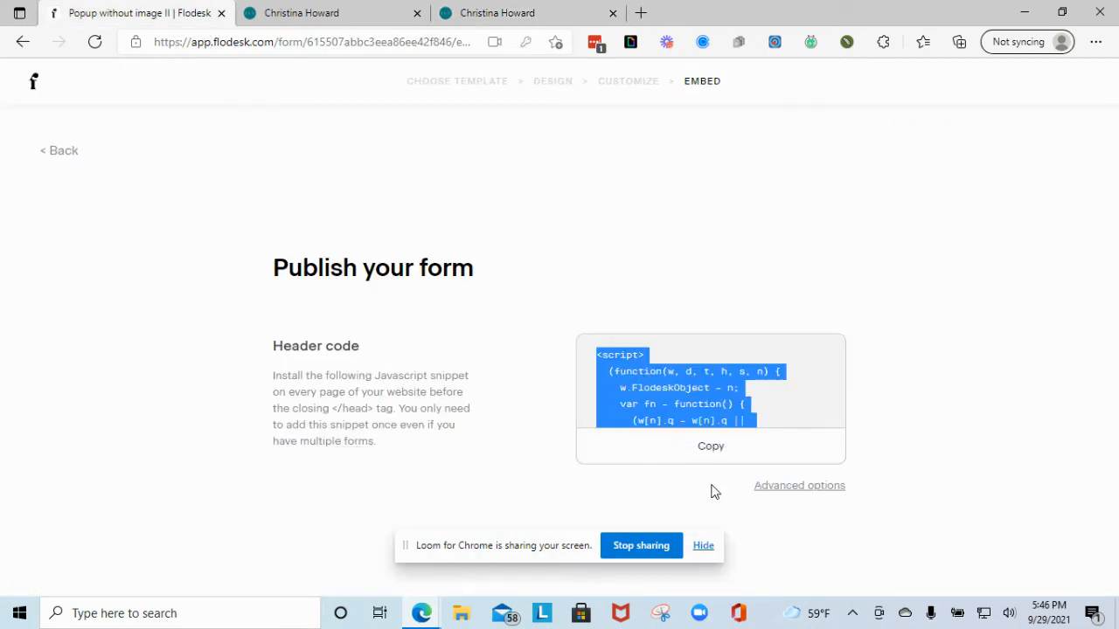
left_click(715, 449)
left_click(524, 12)
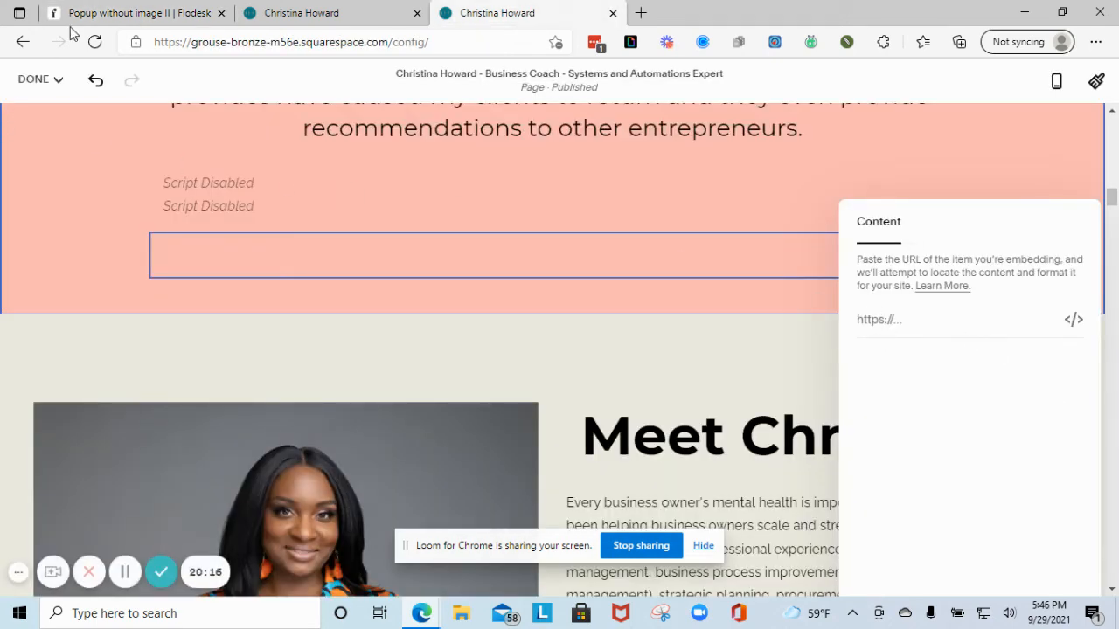
left_click(748, 197)
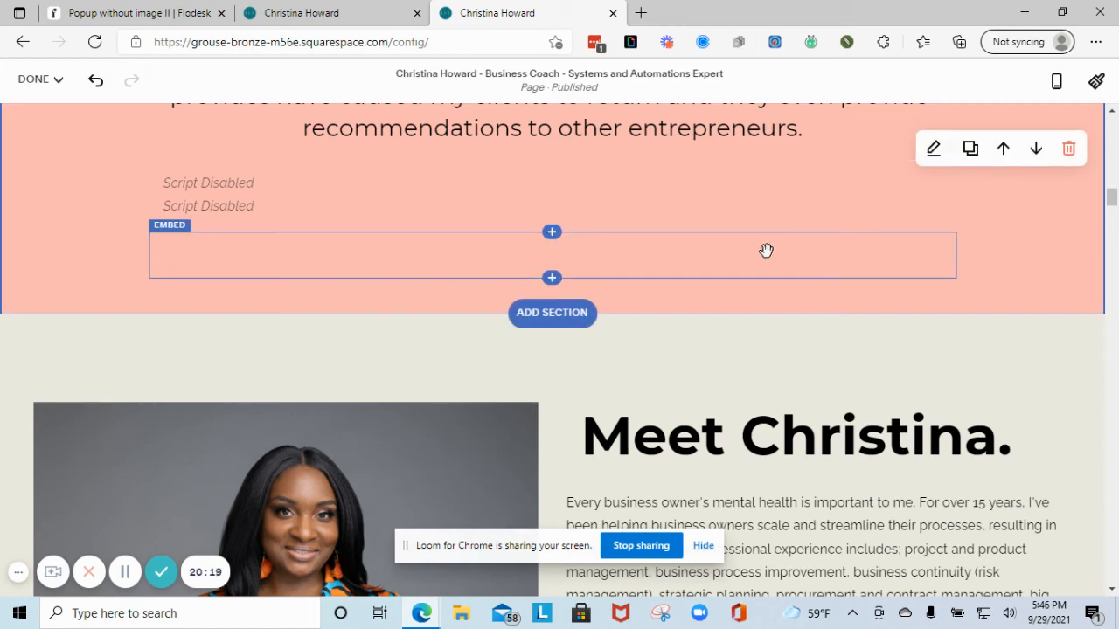
left_click(904, 267)
left_click(261, 207)
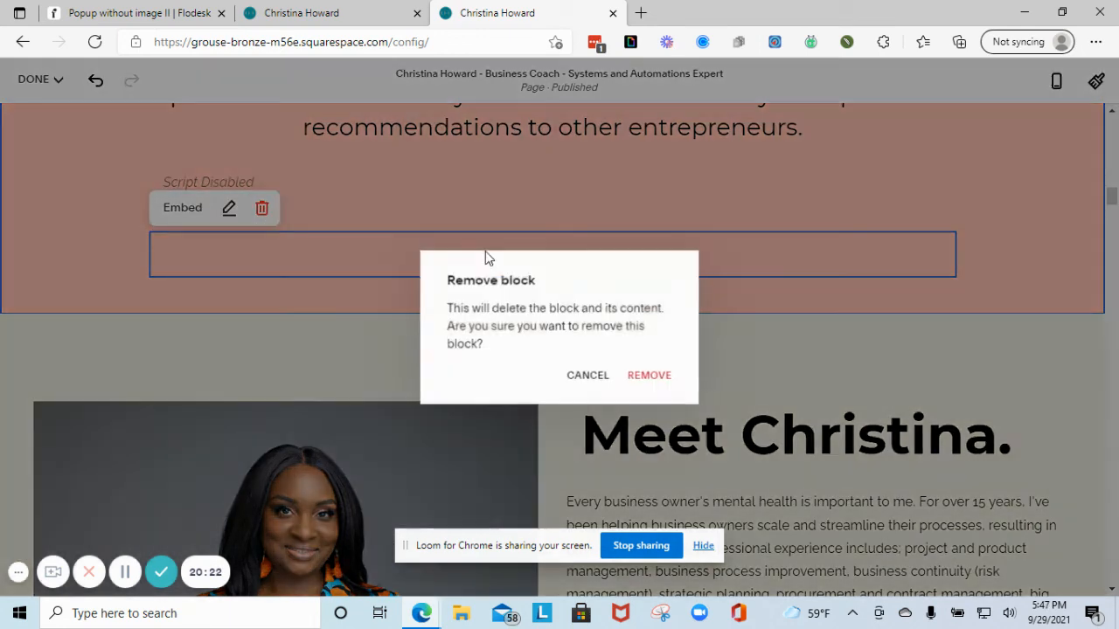
left_click(649, 375)
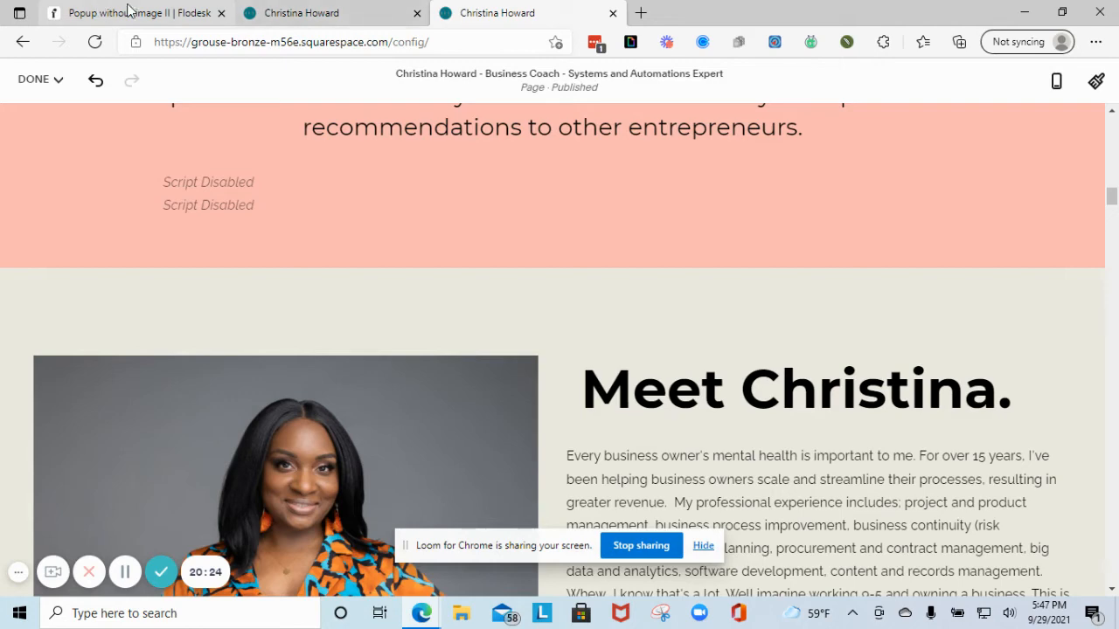
left_click(130, 11)
scroll(675, 390, "down", 1)
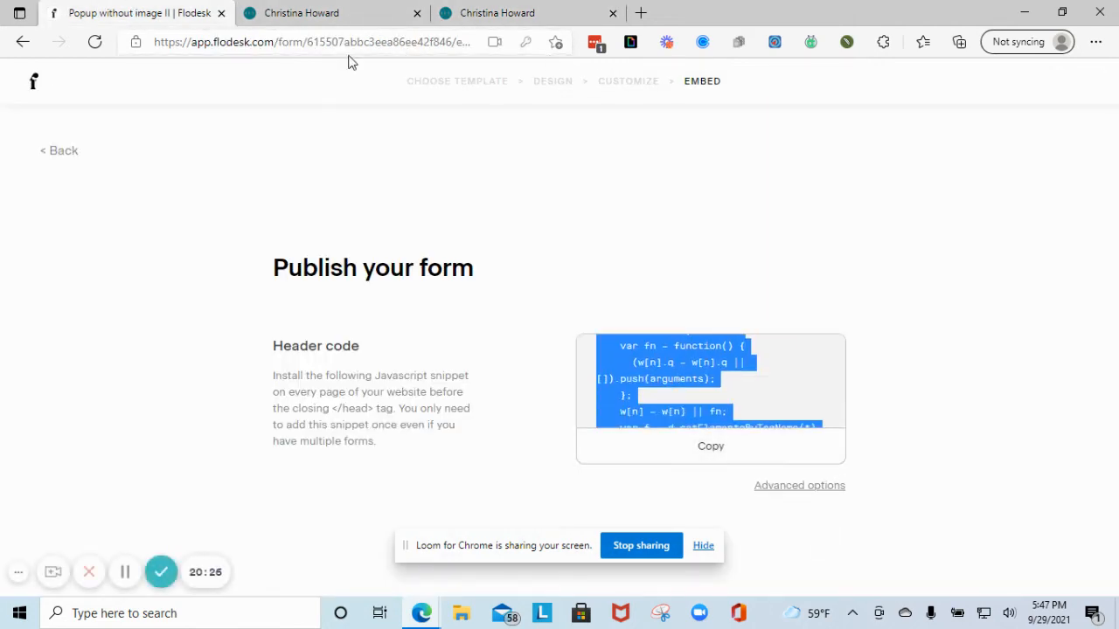
- Go from the forms list to Emails > My emails and browse the six existing email cards
left_click(36, 84)
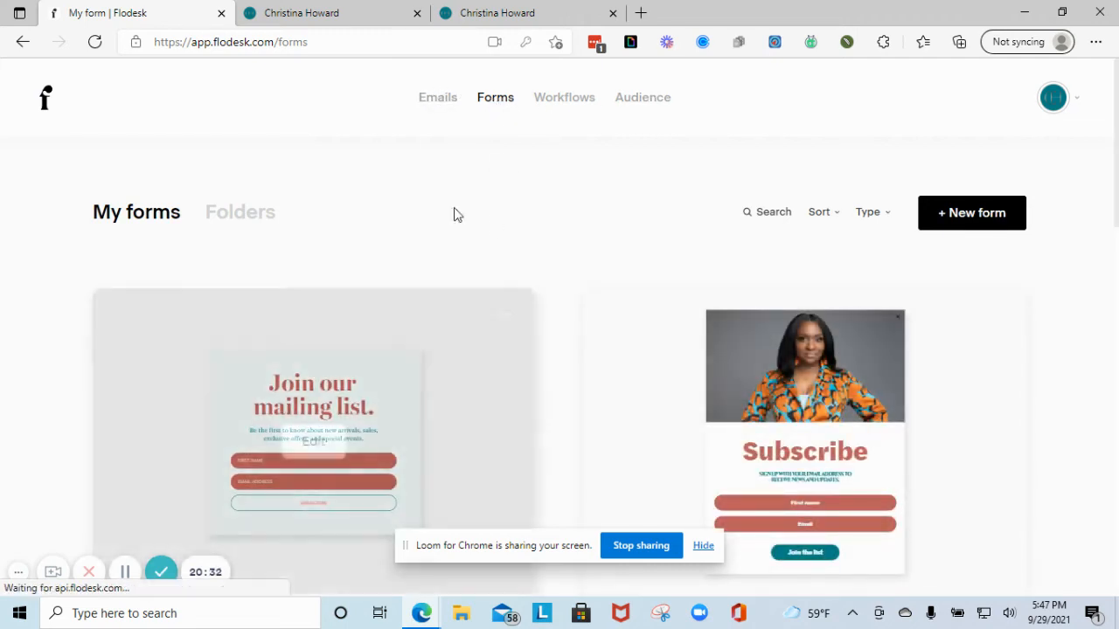
left_click(444, 101)
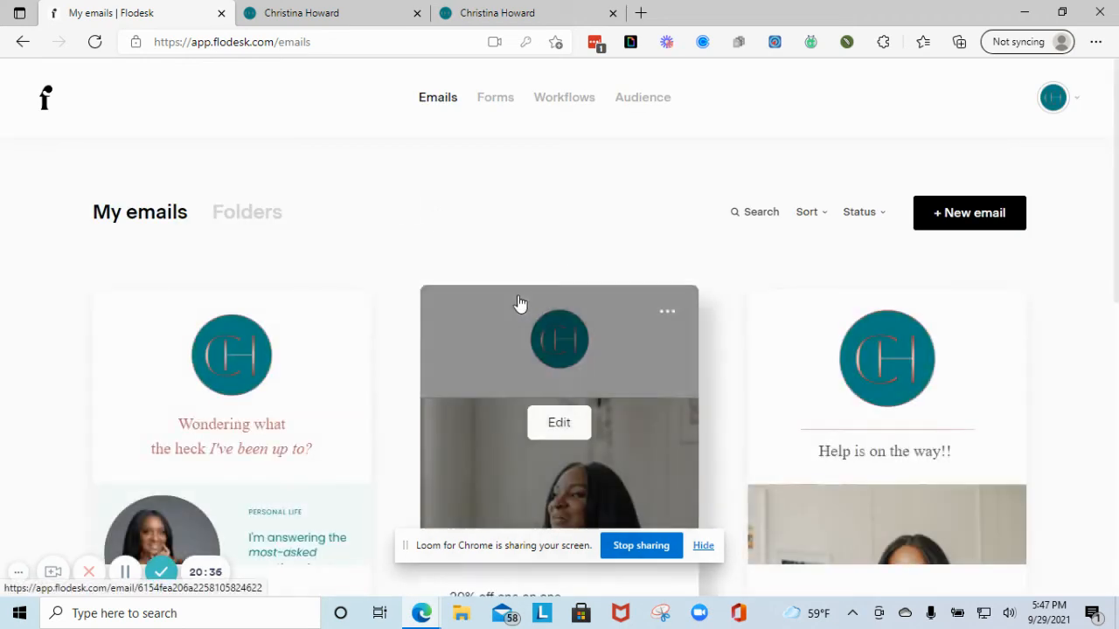
scroll(165, 312, "down", 2)
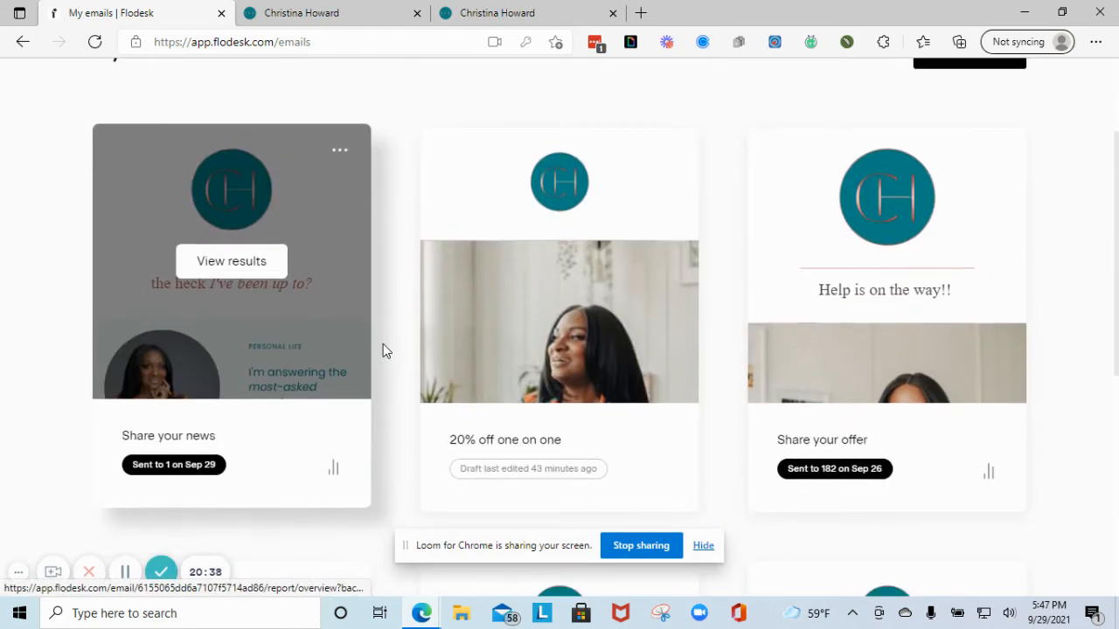
scroll(382, 350, "up", 2)
scroll(375, 342, "down", 6)
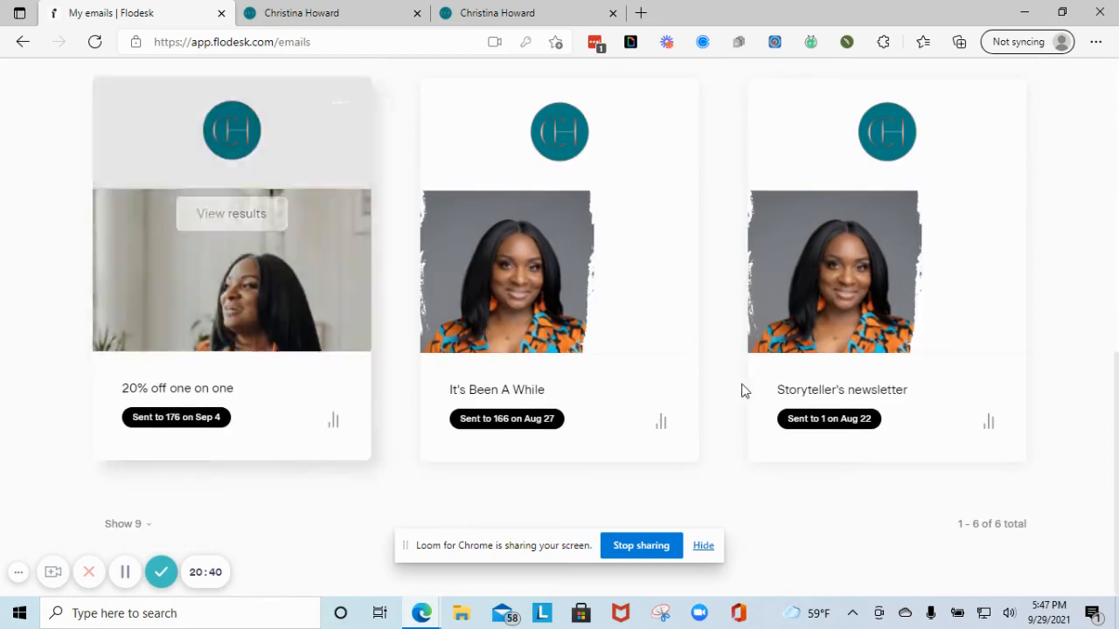
scroll(743, 390, "up", 7)
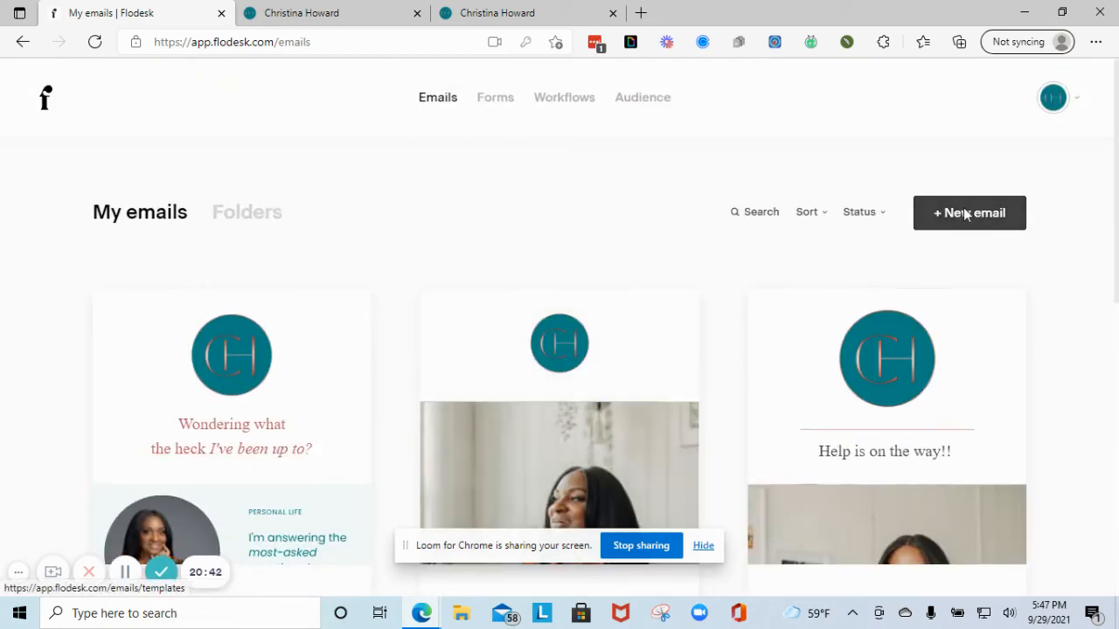
- Start a new email, browse the template gallery and open the Sales welcome template details
left_click(952, 217)
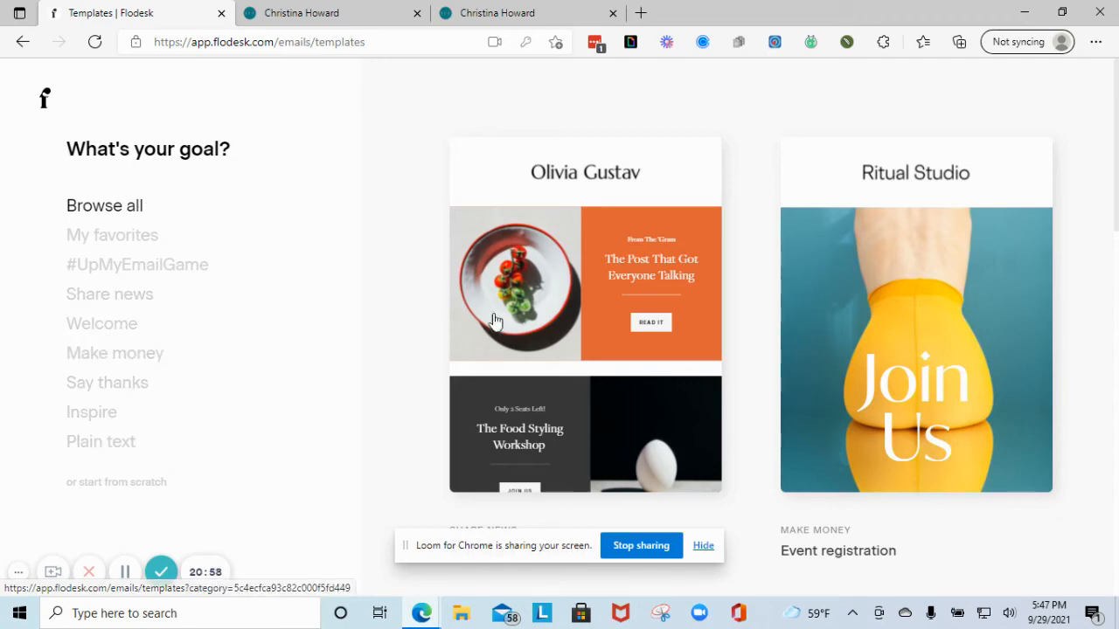
scroll(1078, 368, "down", 9)
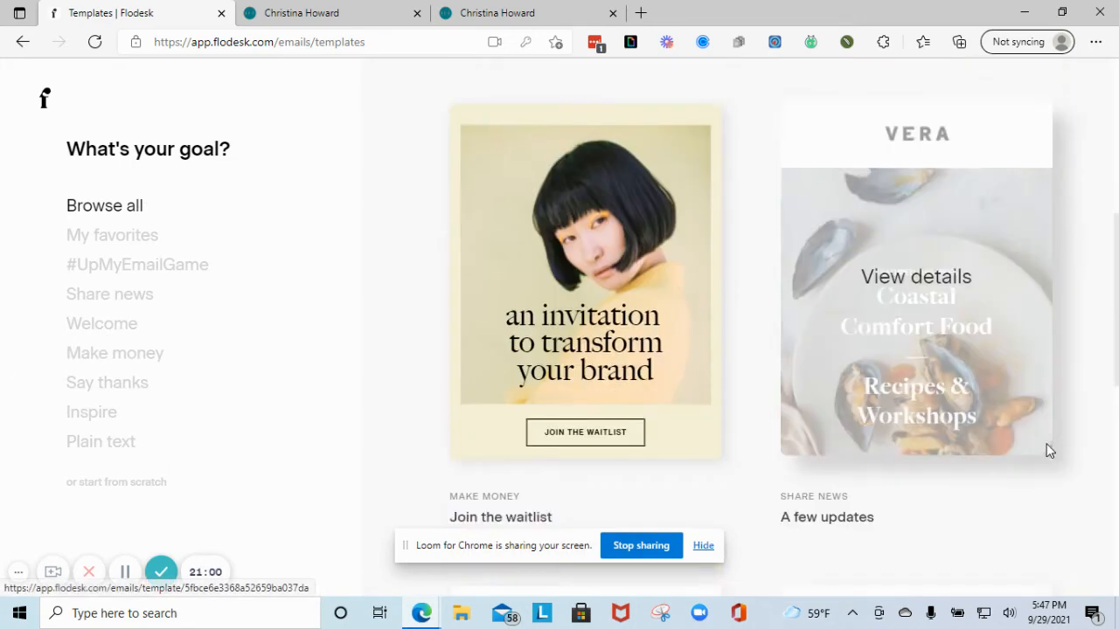
scroll(1015, 444, "down", 4)
scroll(1016, 444, "up", 1)
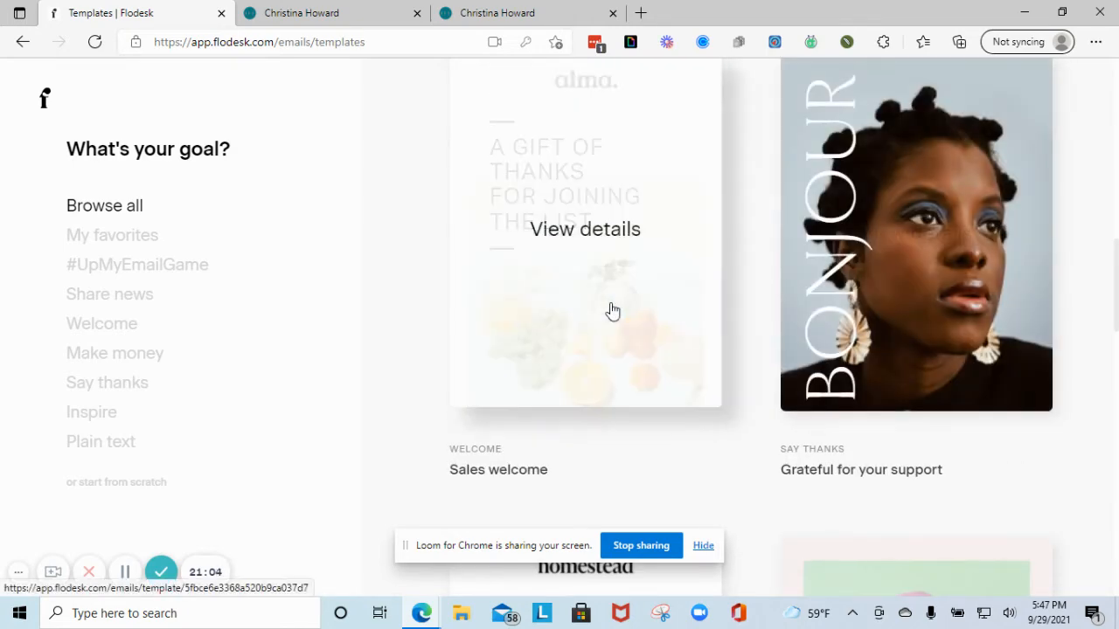
left_click(611, 307)
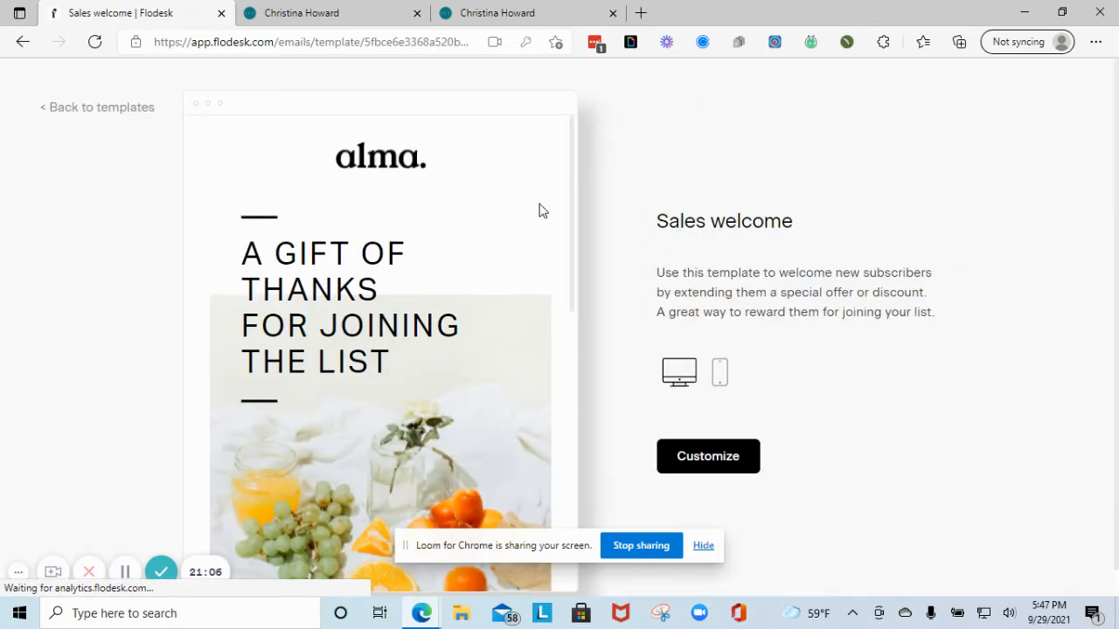
- Customize the Sales welcome template and select its image block in the editor
left_click(710, 457)
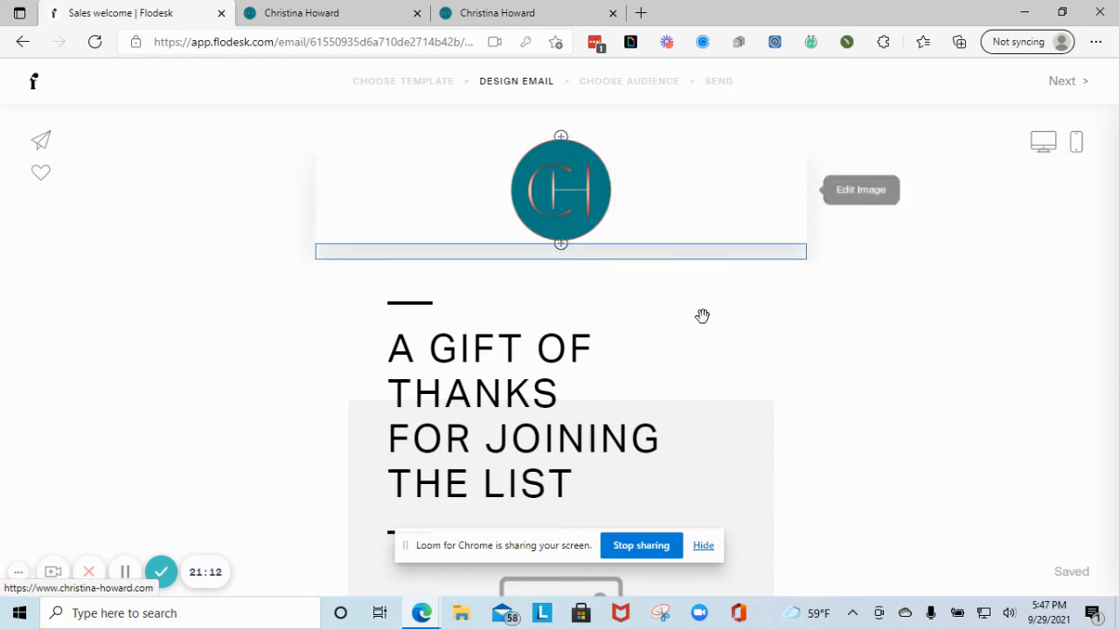
scroll(572, 414, "down", 4)
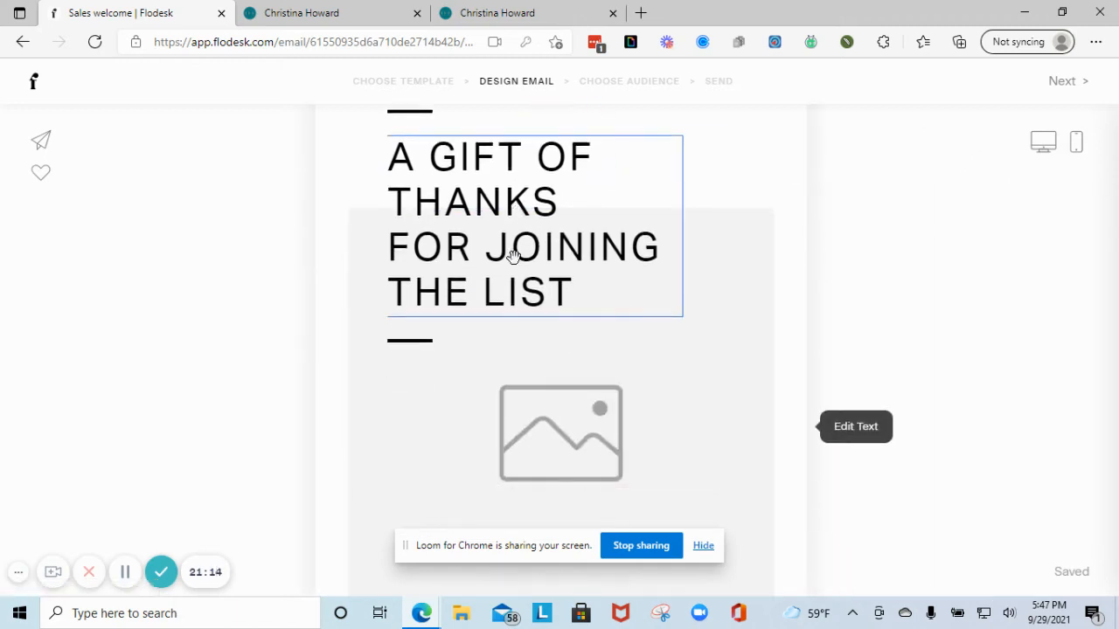
left_click(566, 353)
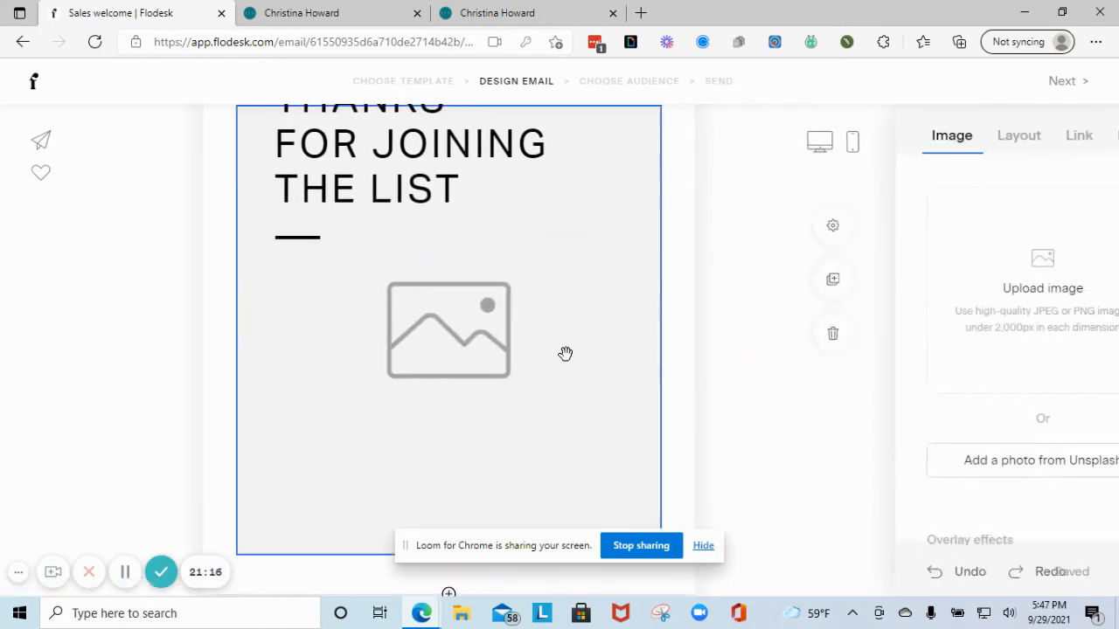
scroll(454, 362, "down", 3)
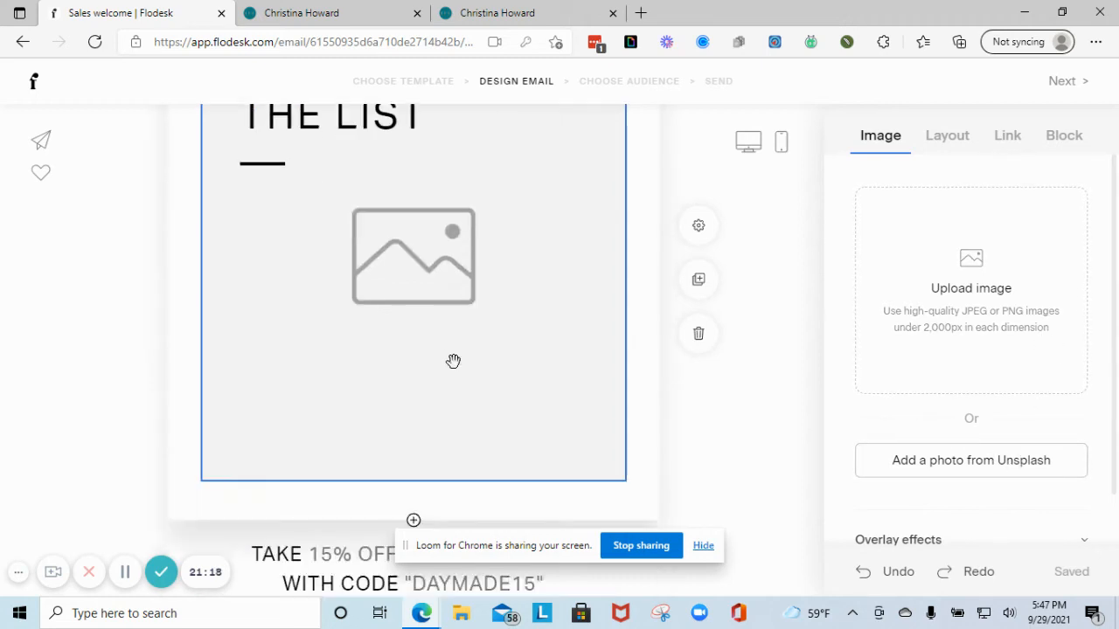
scroll(487, 390, "down", 2)
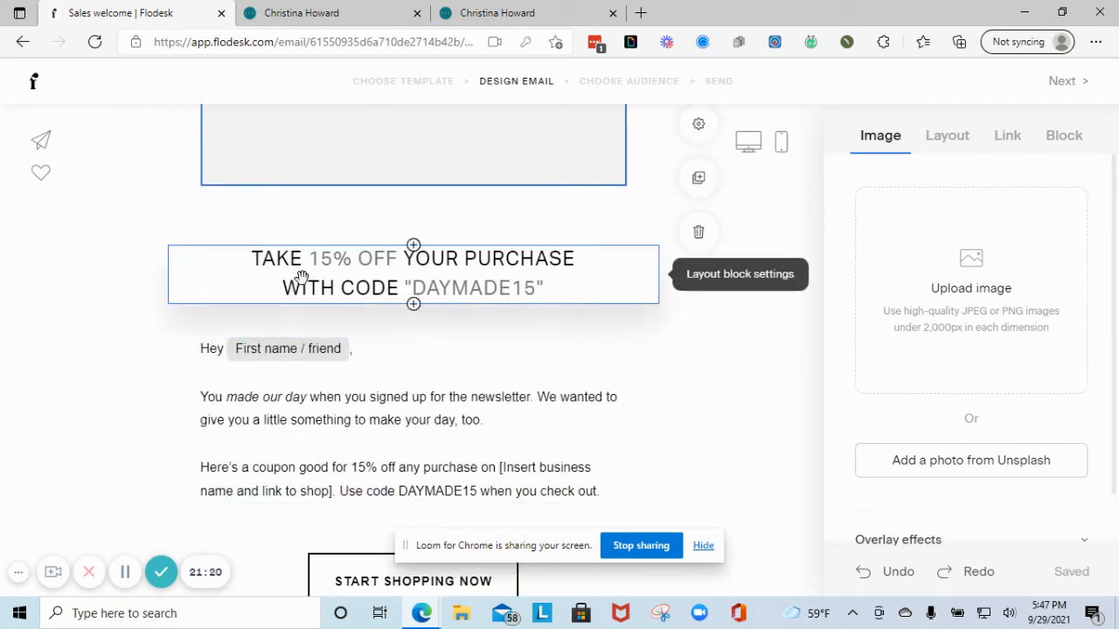
- Color the 'TAKE 15% OFF' heading muted red #BB5F5C
left_click(446, 280)
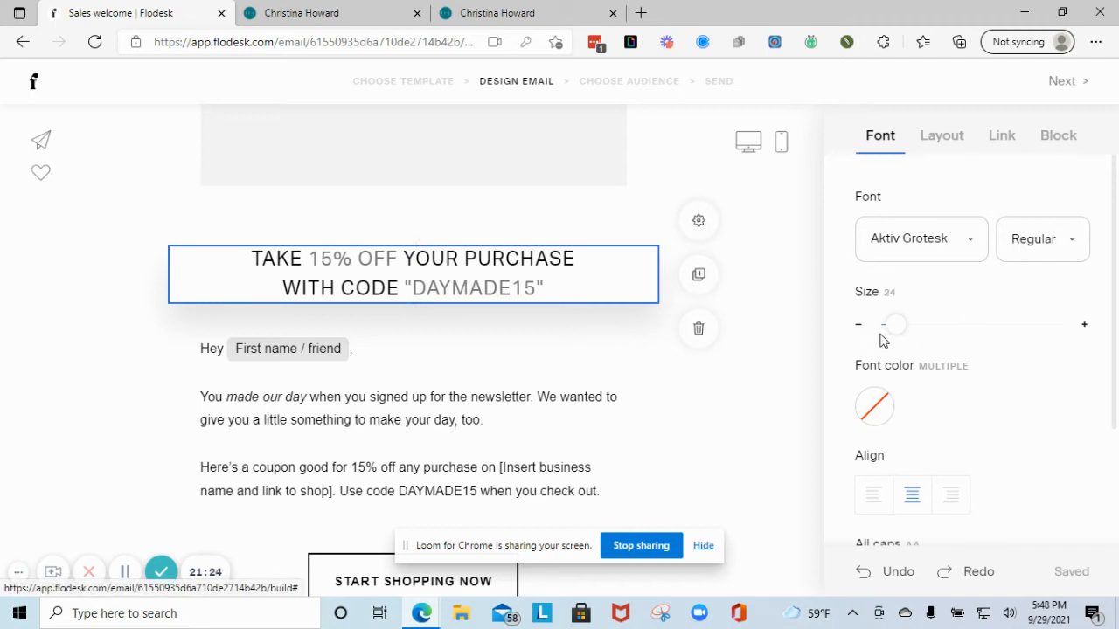
left_click(889, 406)
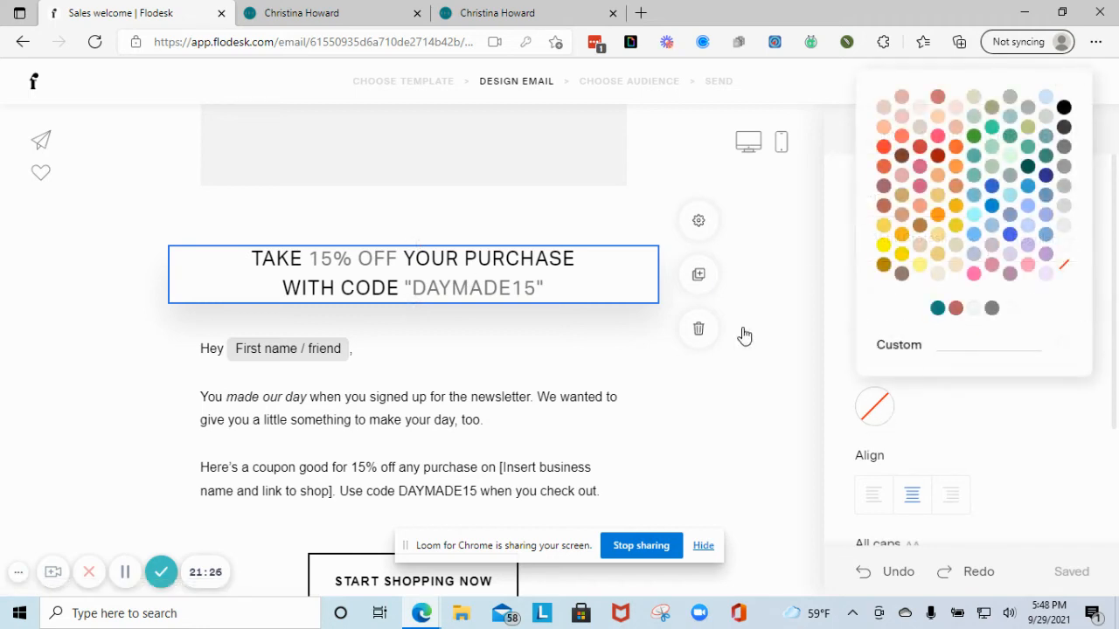
scroll(137, 351, "down", 2)
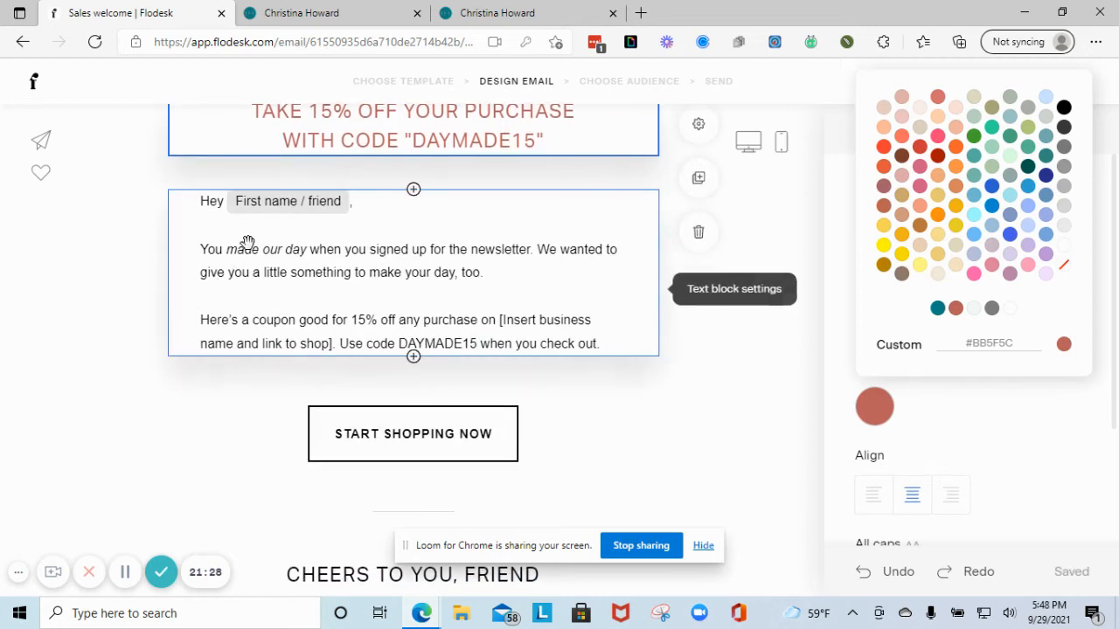
- Insert a blank line above the 'You made our day' paragraph
left_click(275, 260)
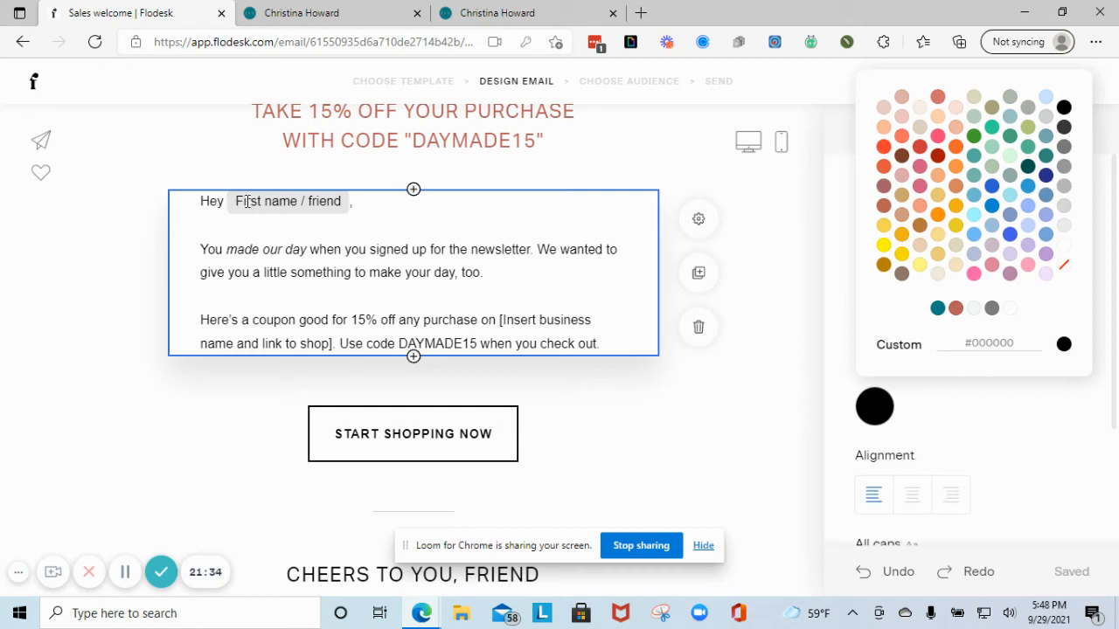
left_click(330, 203)
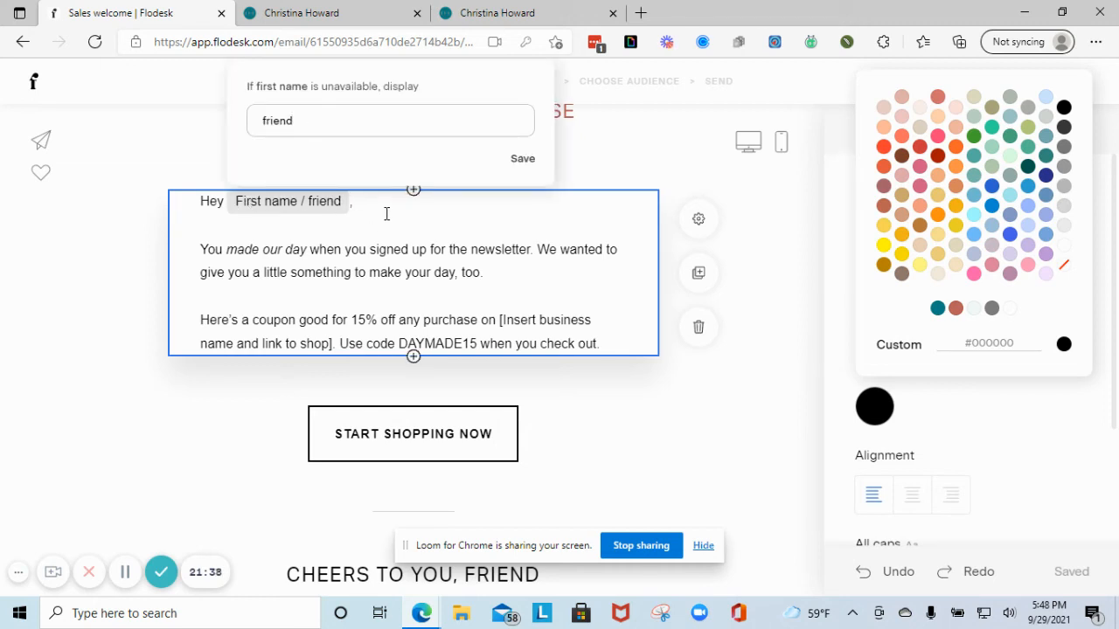
left_click(208, 252)
key("Return")
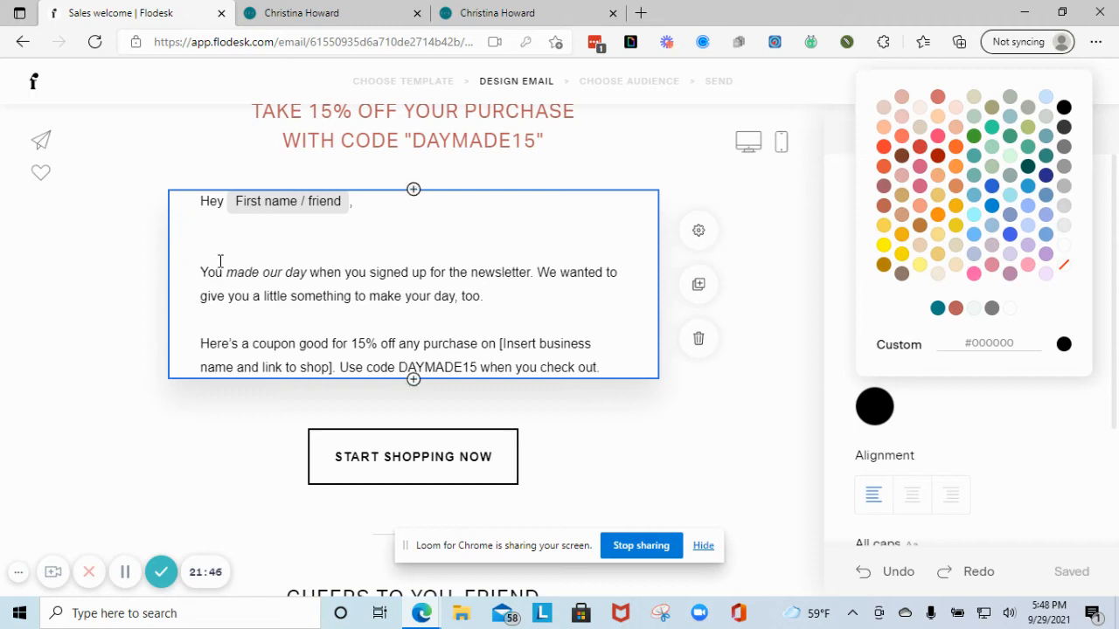
- Edit the opening of the 'You made our day' paragraph, typing 'So,' before You
double_click(201, 275)
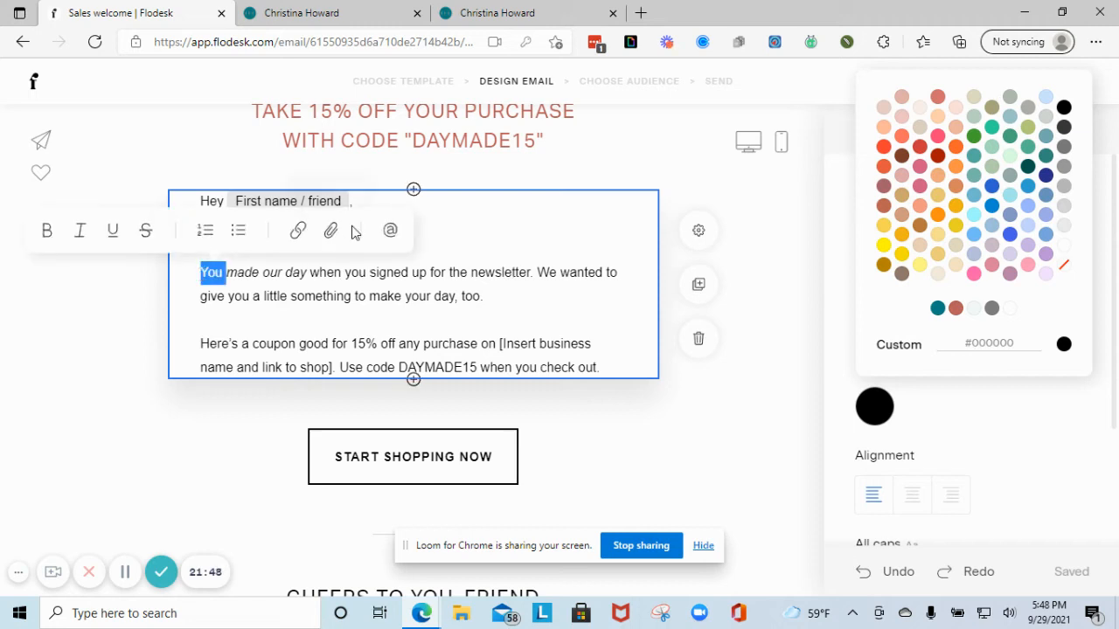
left_click(187, 282)
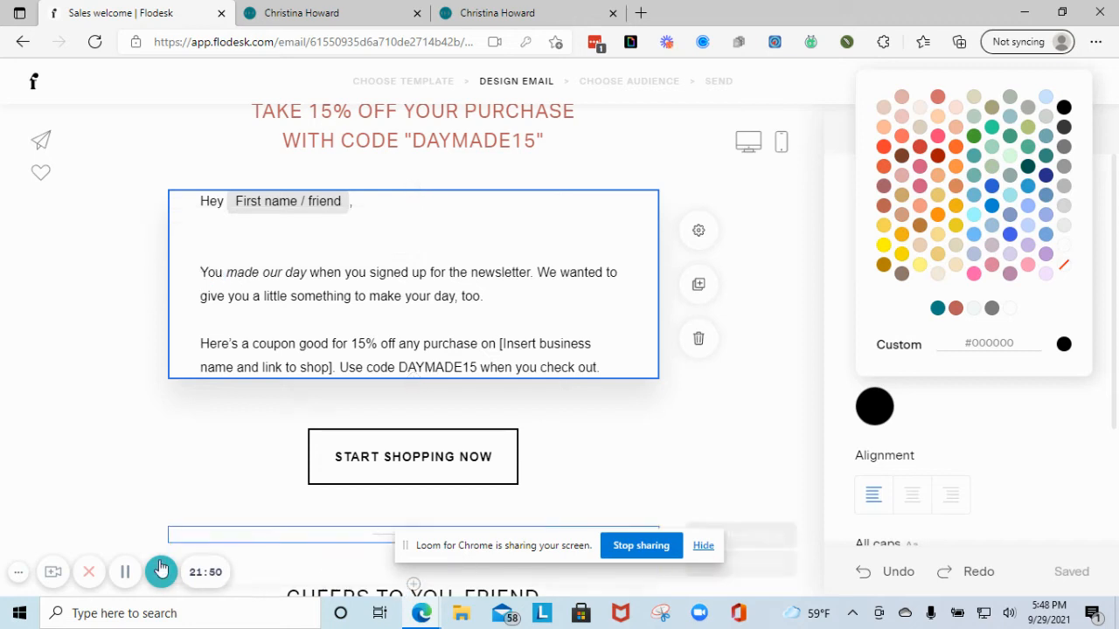
left_click(125, 573)
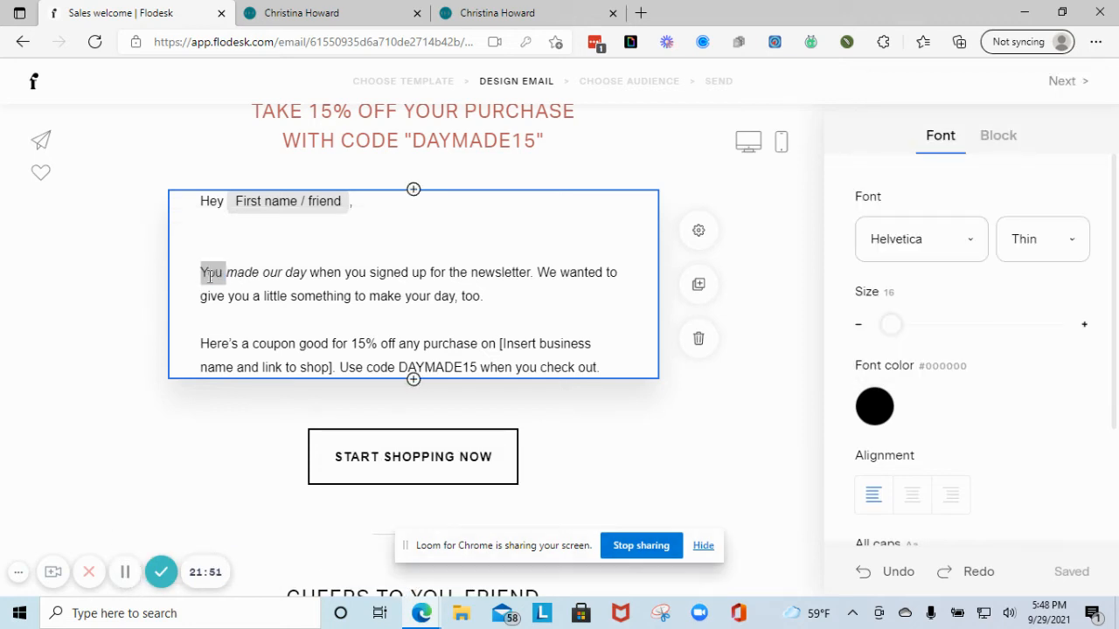
left_click(209, 274)
type("So,")
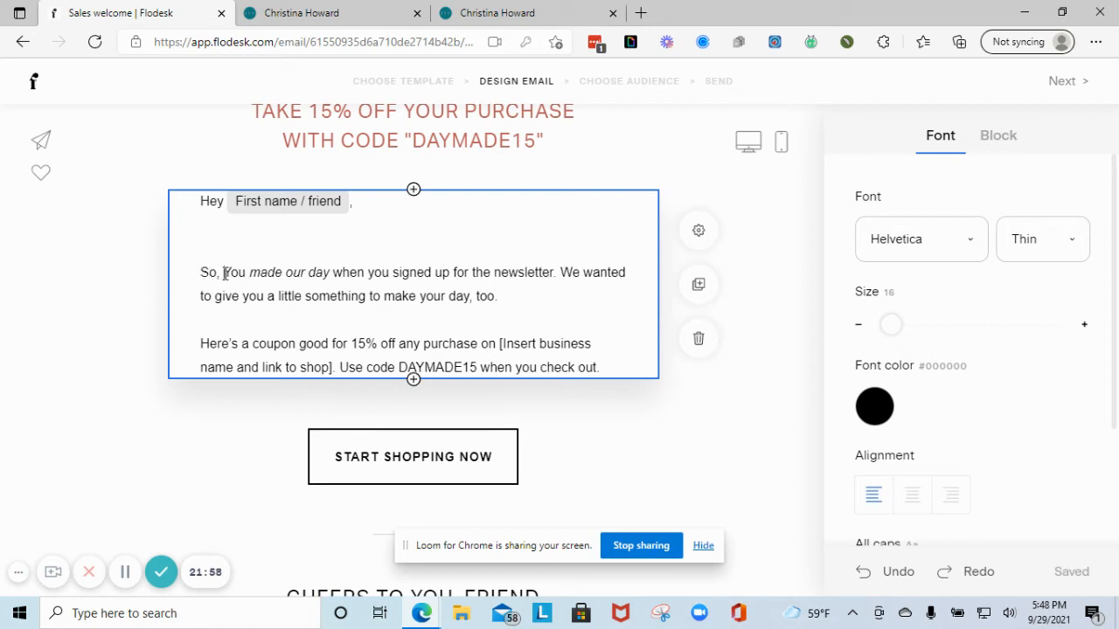
double_click(225, 274)
left_click(225, 274)
triple_click(225, 272)
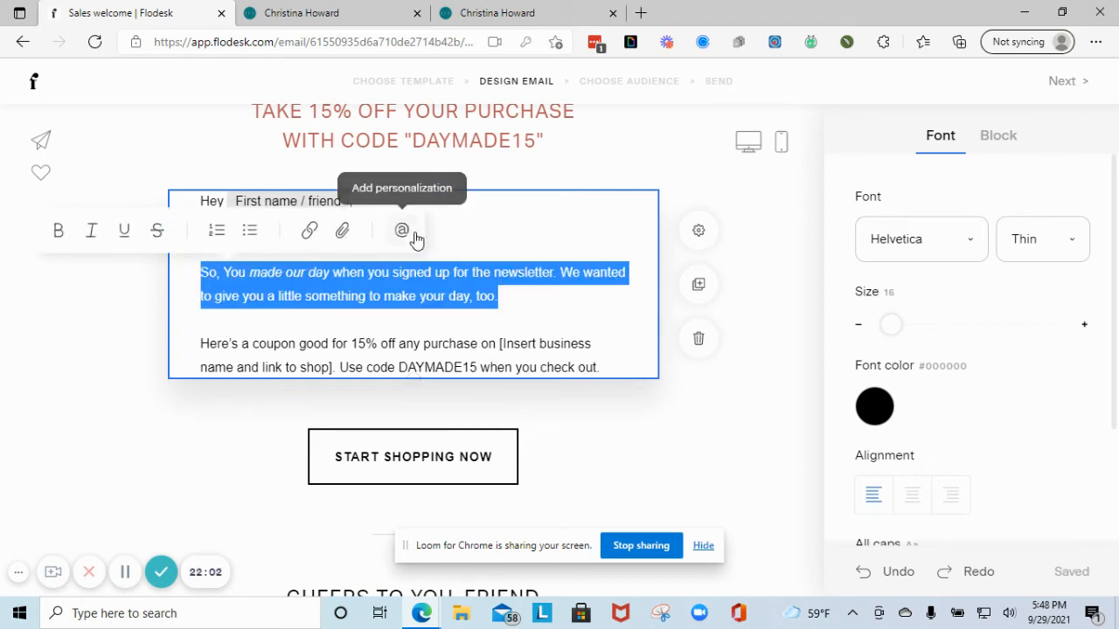
left_click(416, 236)
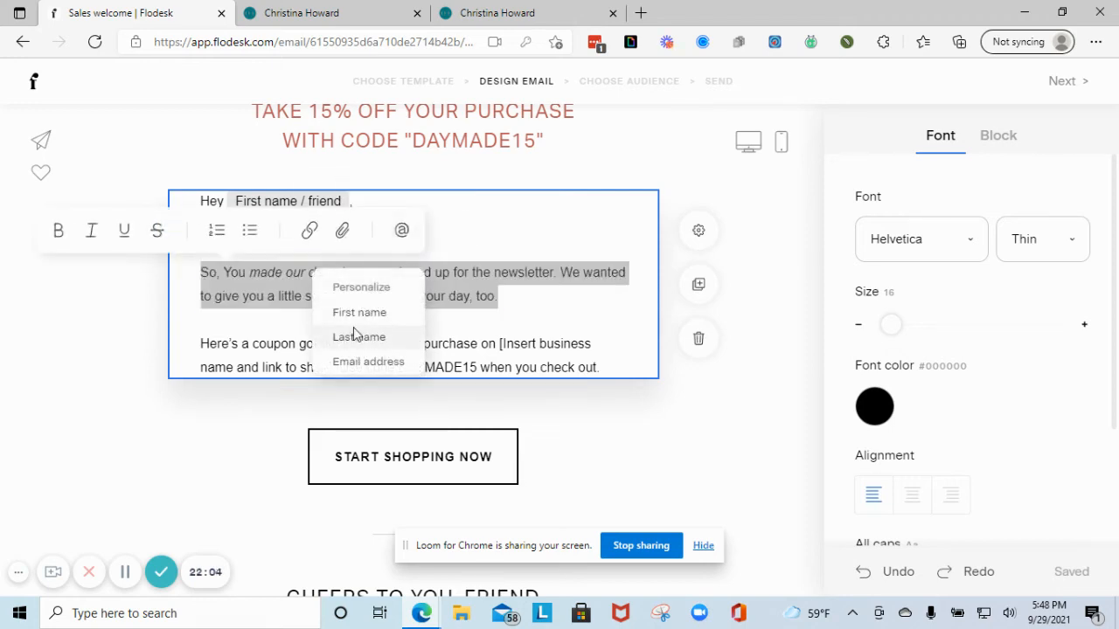
left_click(490, 233)
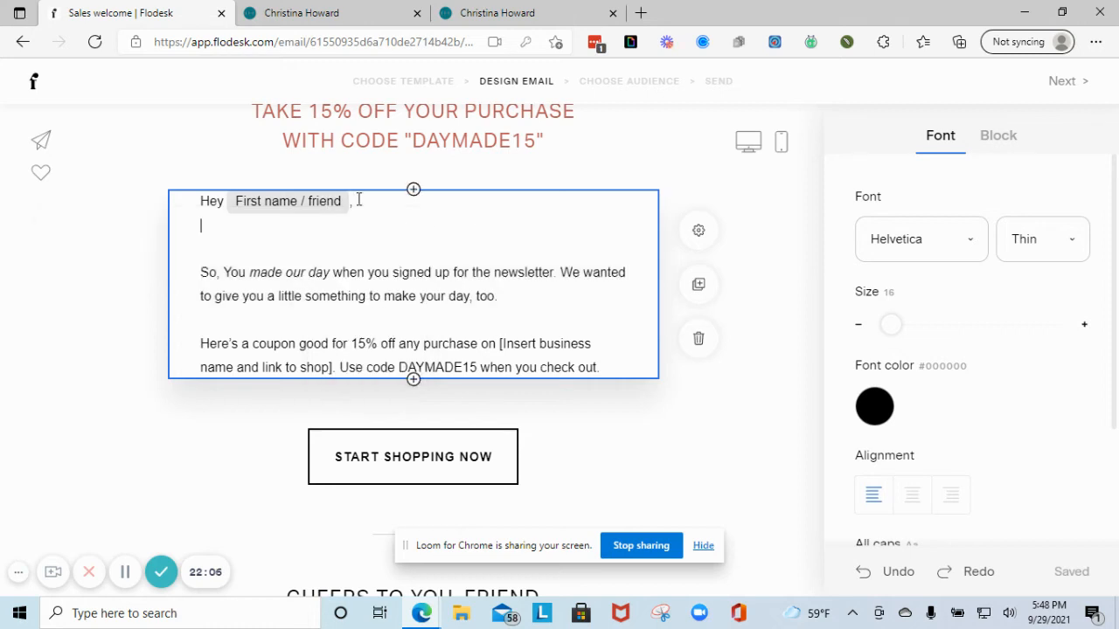
- Rewrite the greeting as 'Hey' plus First name with 'friend' as the fallback
left_click_drag(357, 201, 165, 192)
type("Hey")
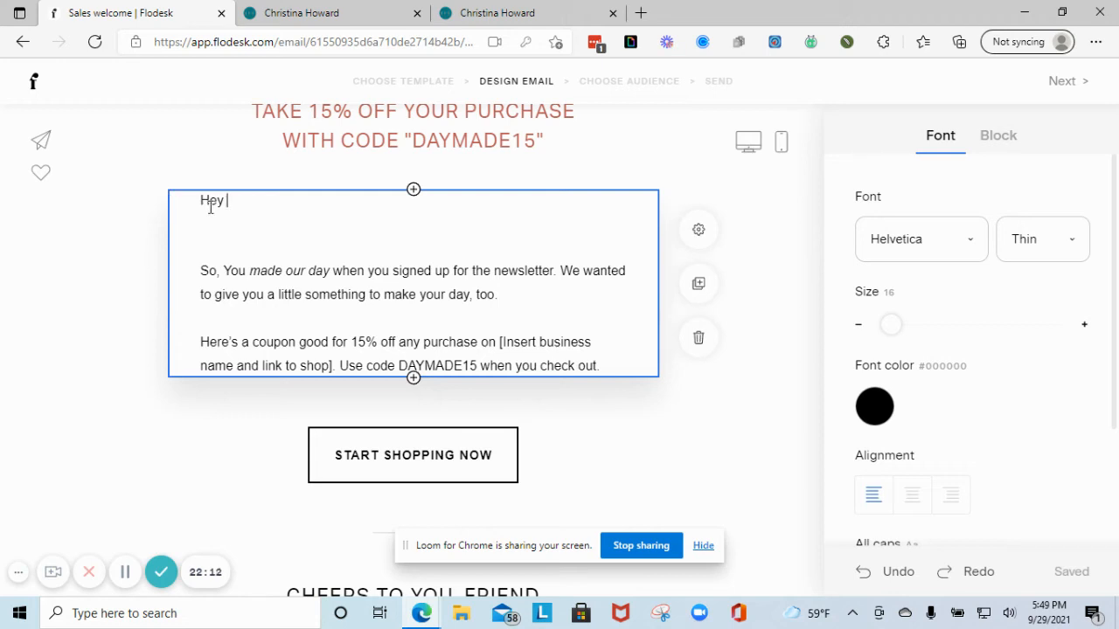
left_click(243, 200)
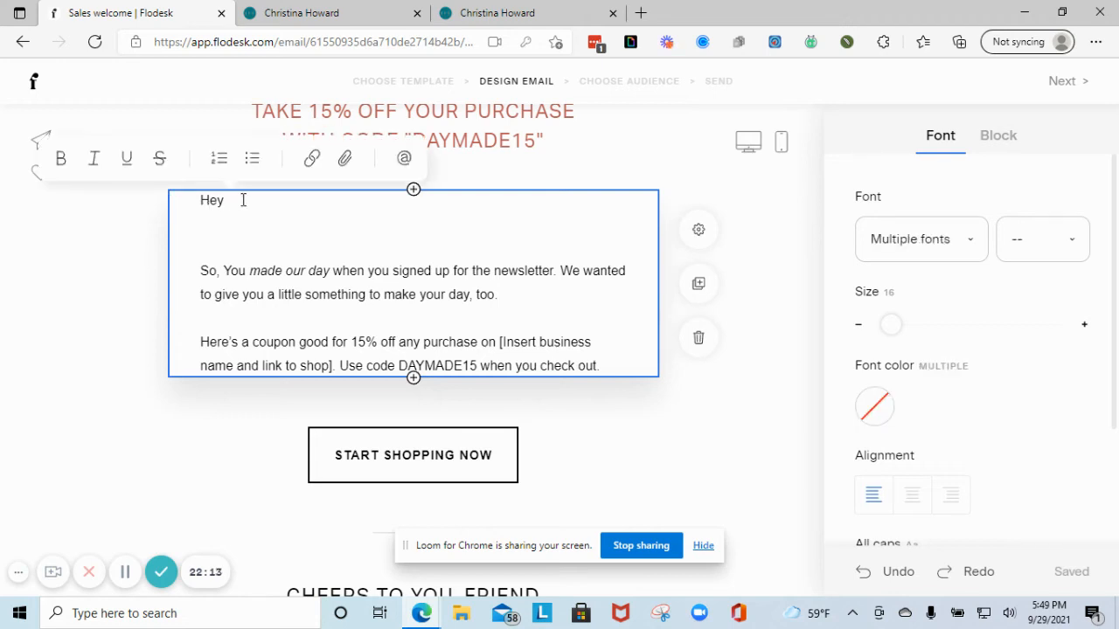
left_click(405, 160)
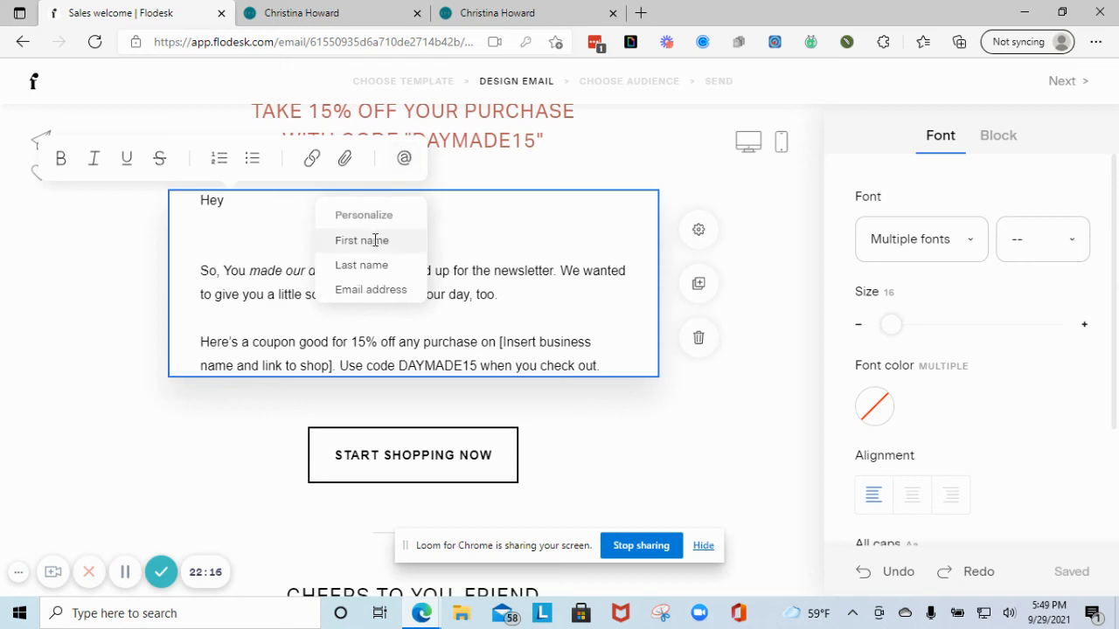
left_click(374, 240)
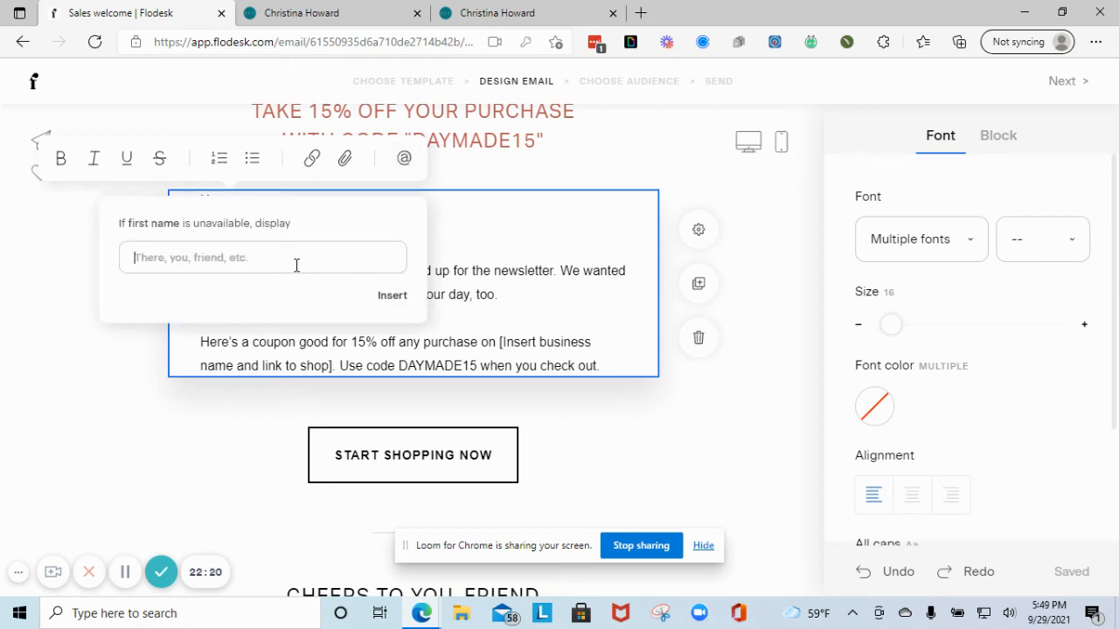
type("friend")
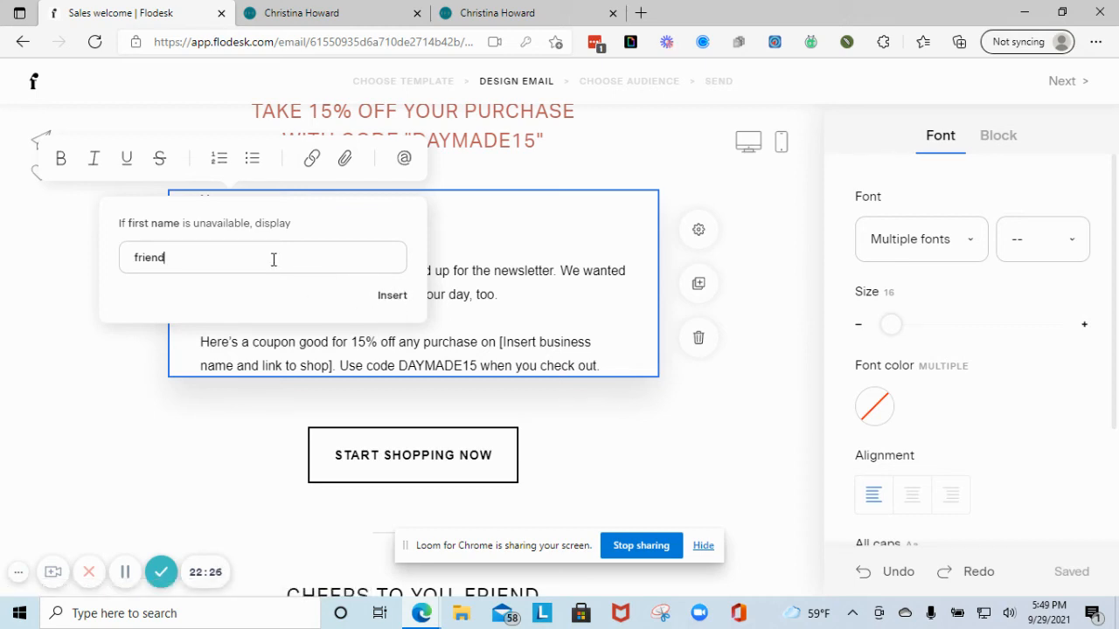
left_click(534, 254)
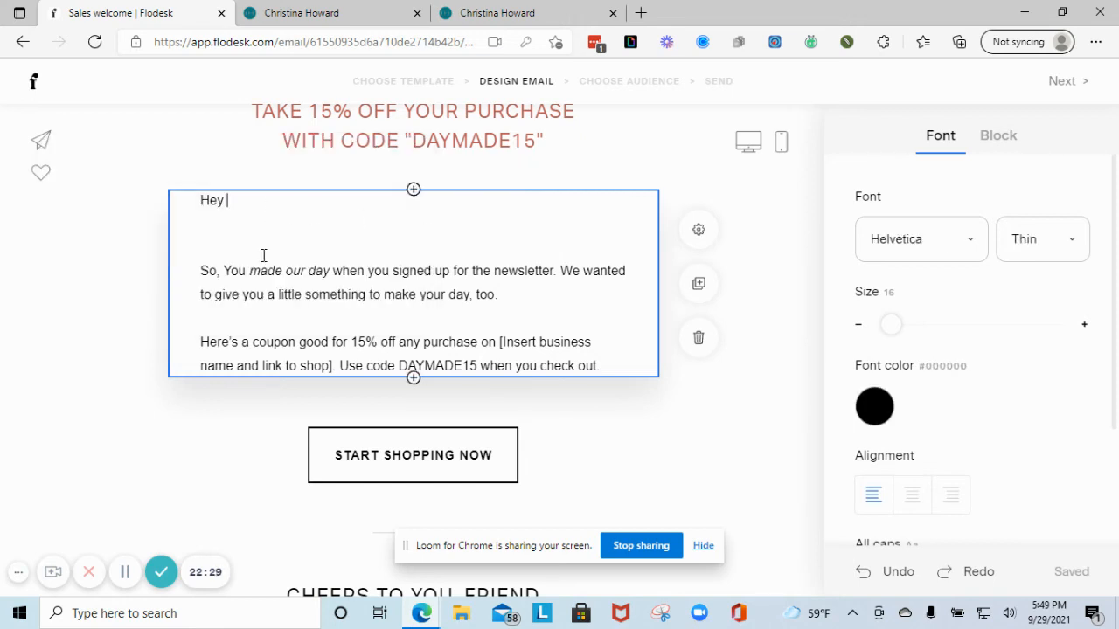
- Review the greeting and close the personalization list without adding another field
left_click(125, 572)
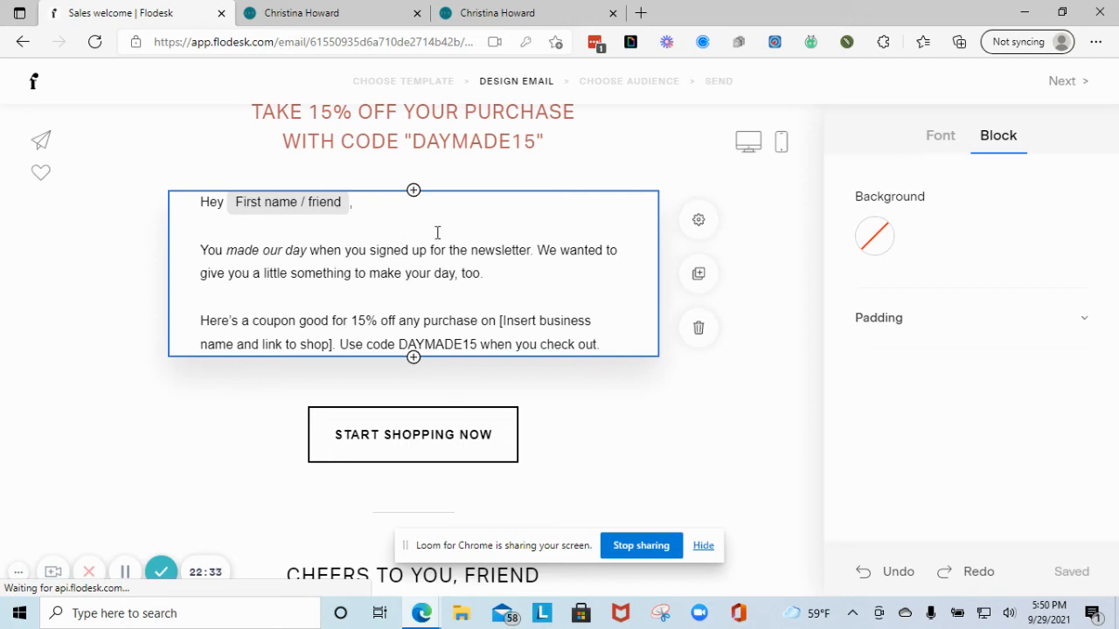
scroll(410, 258, "down", 2)
scroll(385, 227, "up", 2)
left_click(370, 210)
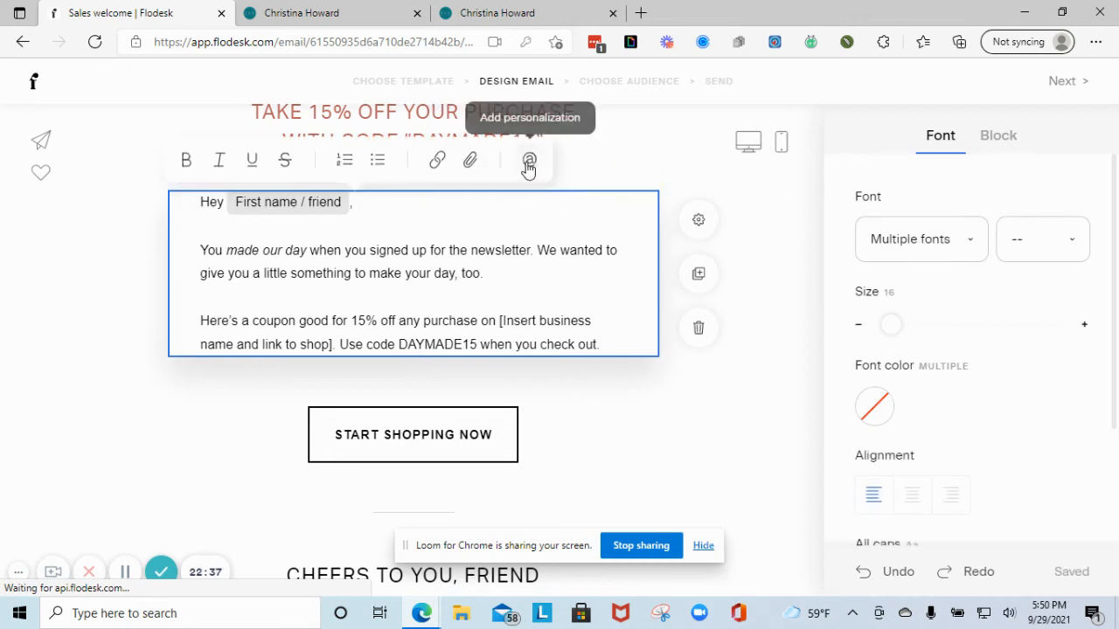
left_click(529, 160)
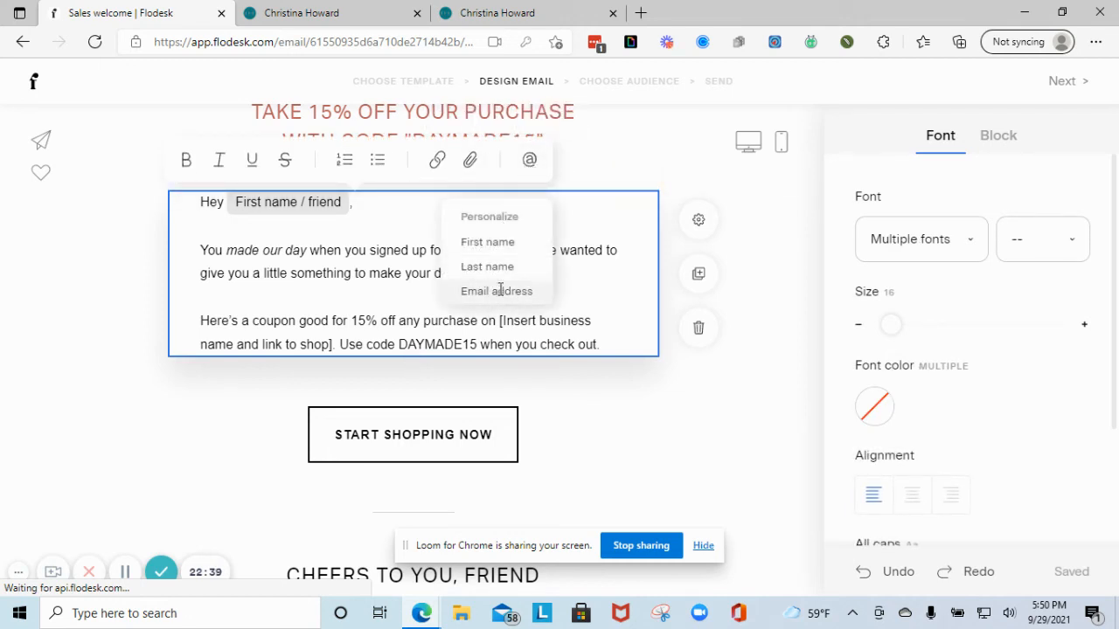
left_click(346, 300)
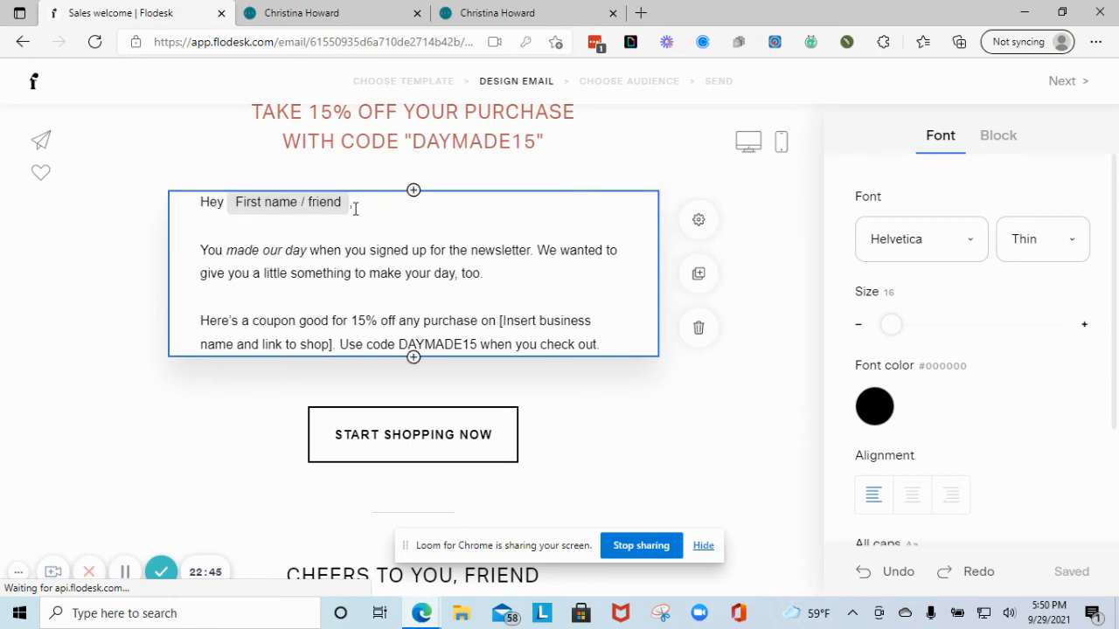
- Make START SHOPPING NOW an outlined pill with teal #088185 border, then advance to Choose audience
scroll(347, 356, "down", 2)
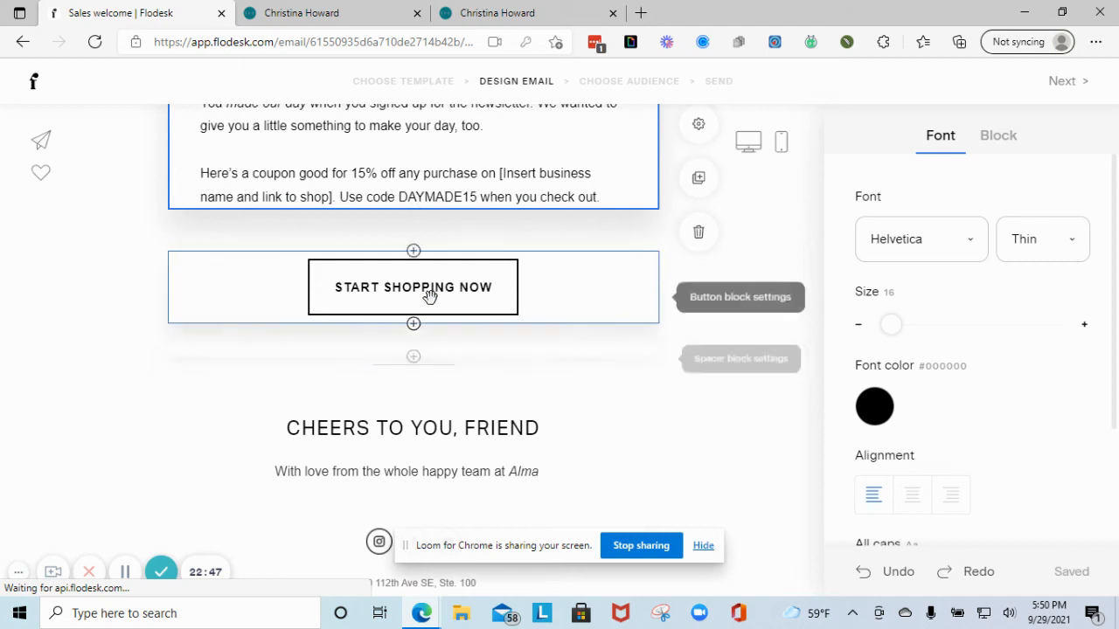
left_click(582, 299)
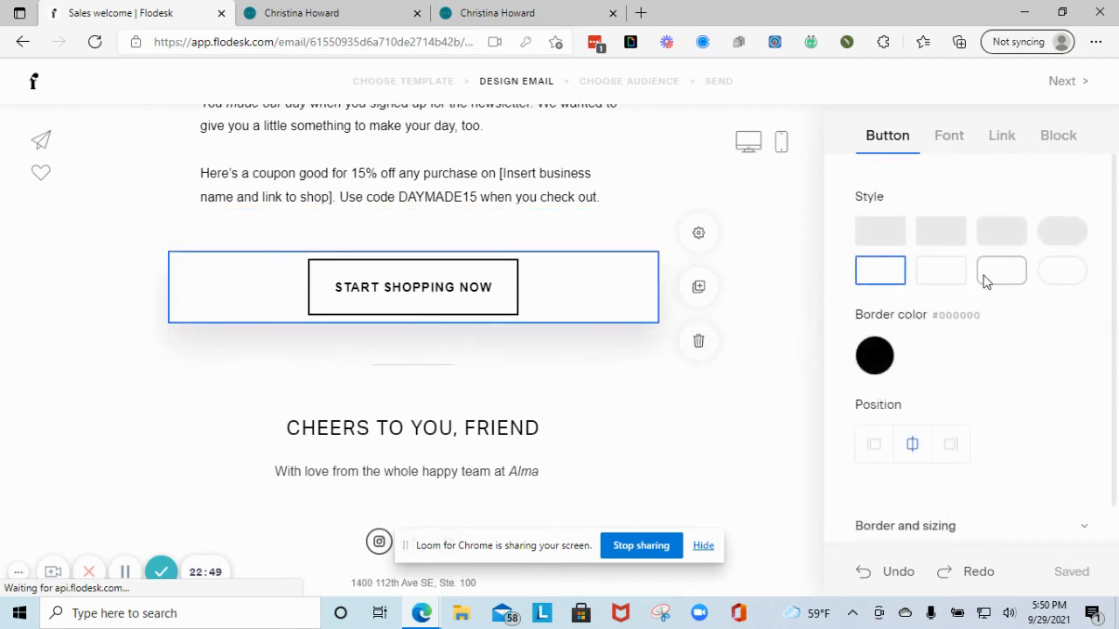
left_click(1075, 237)
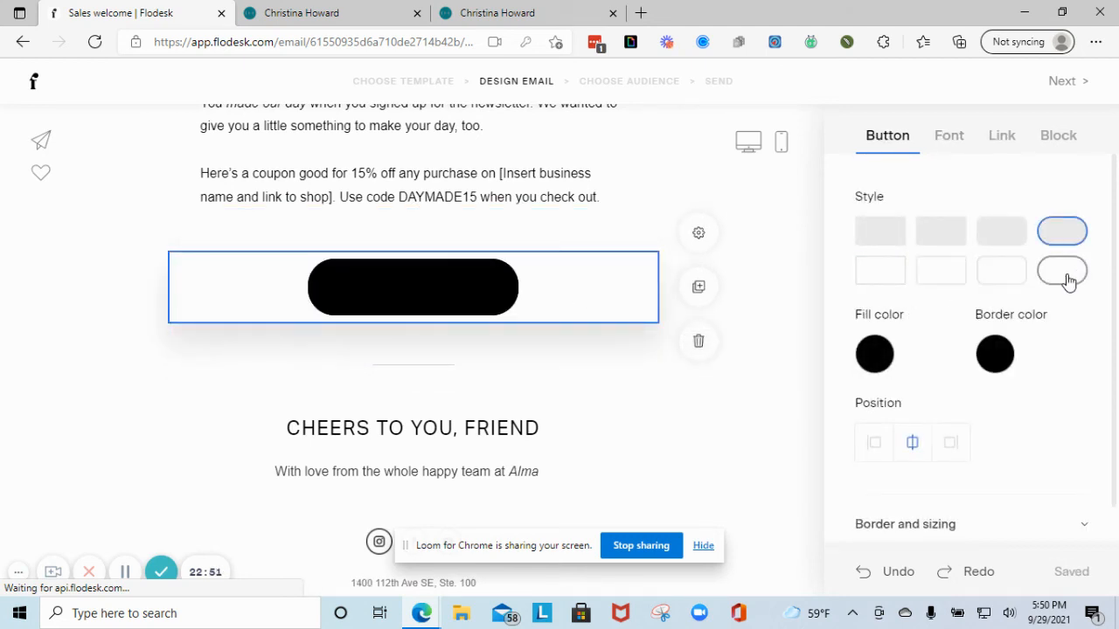
left_click(1068, 276)
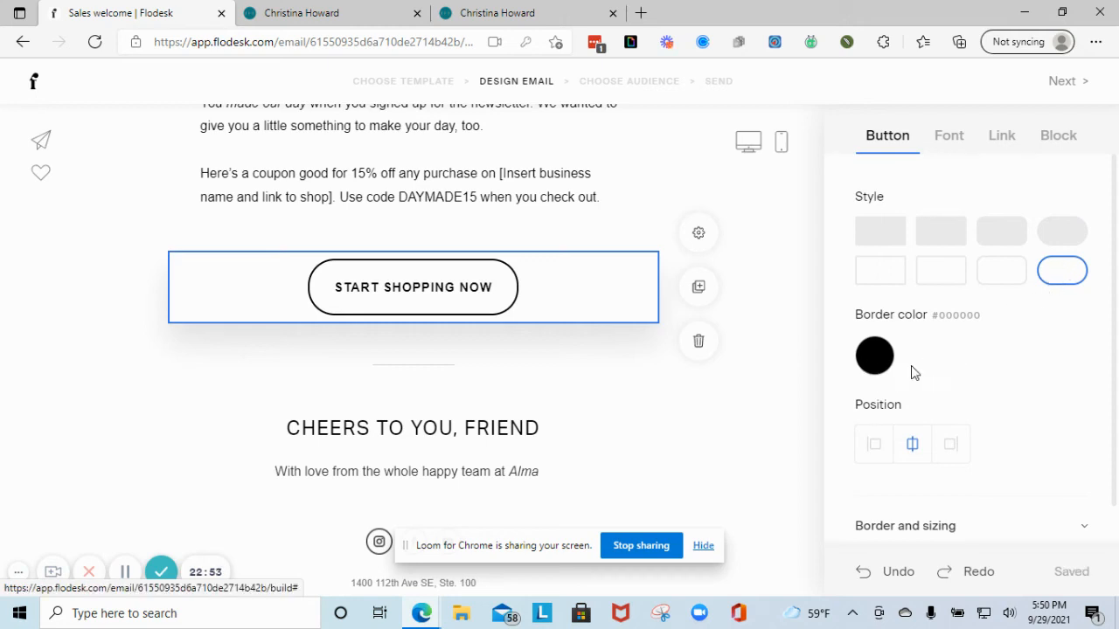
left_click(875, 356)
left_click(937, 257)
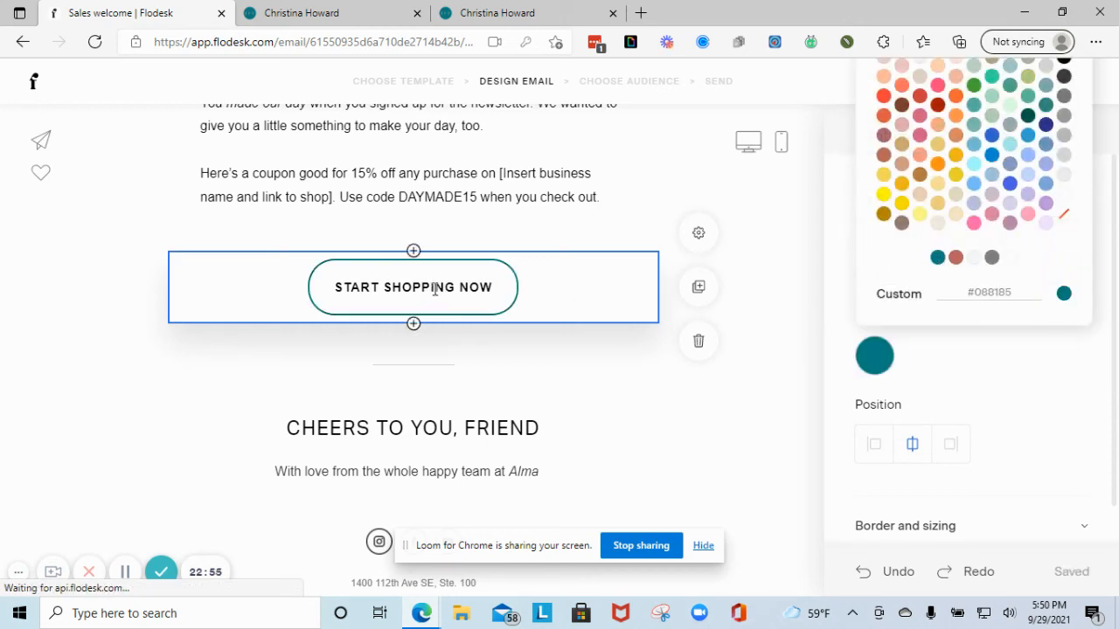
scroll(332, 389, "down", 1)
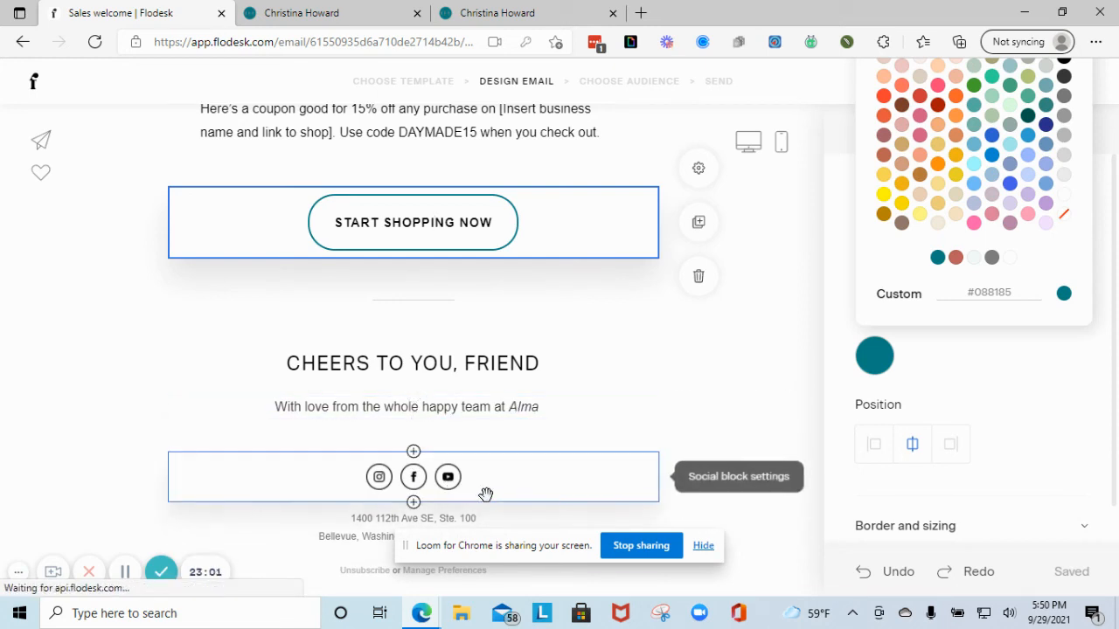
scroll(538, 485, "up", 10)
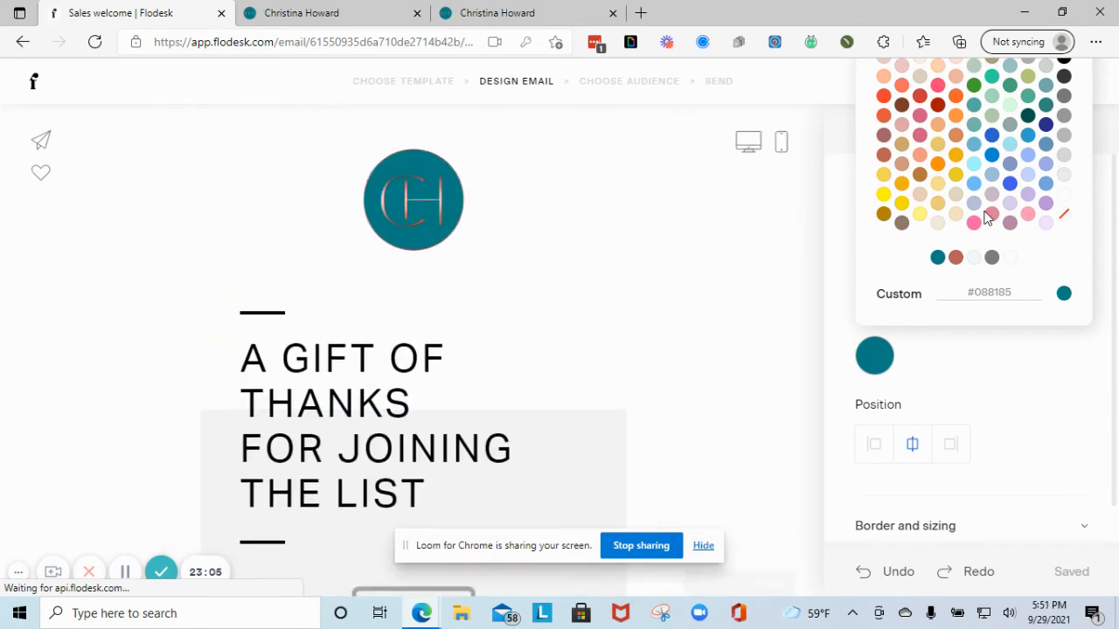
left_click(998, 388)
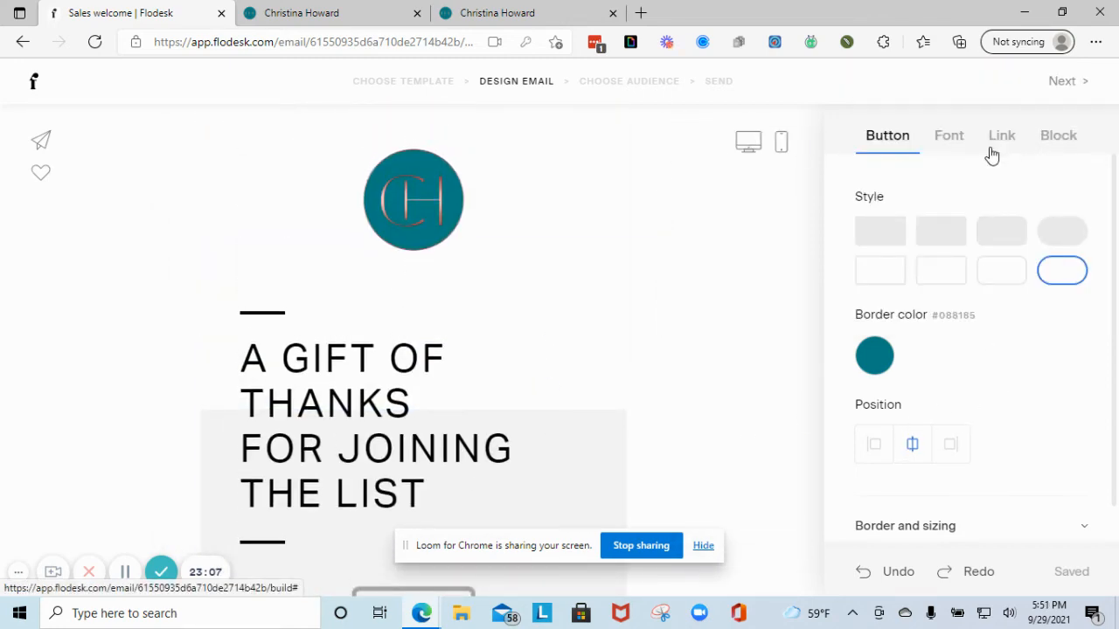
left_click(1067, 82)
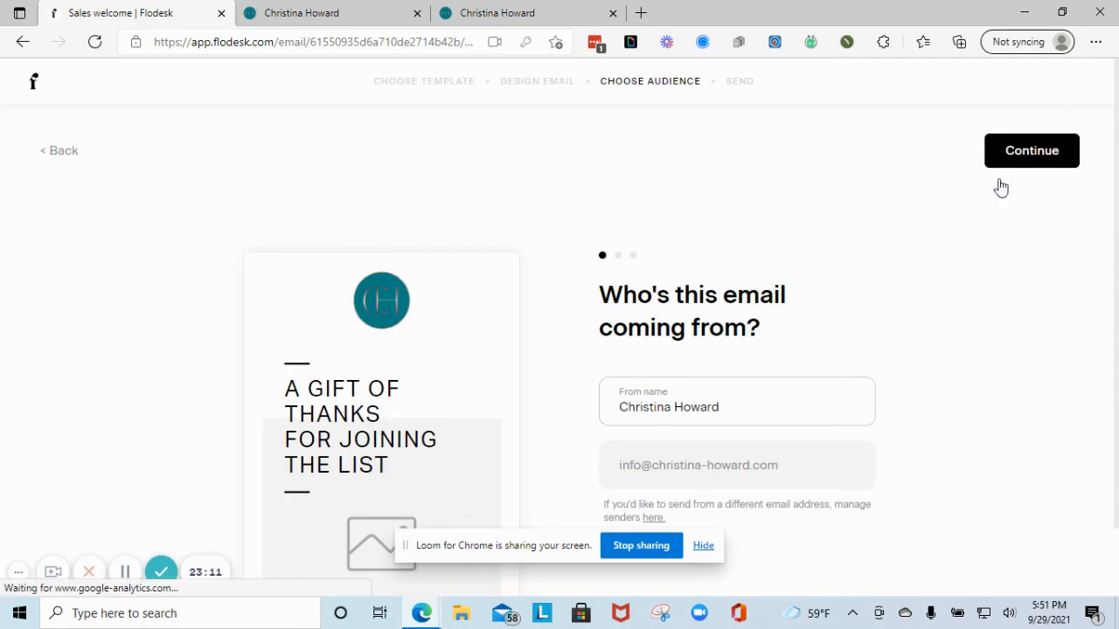
- Keep the sender details and Sales welcome subject, and add the Fall Masterclass segment as recipients
scroll(832, 381, "down", 1)
scroll(818, 391, "up", 1)
left_click(1008, 161)
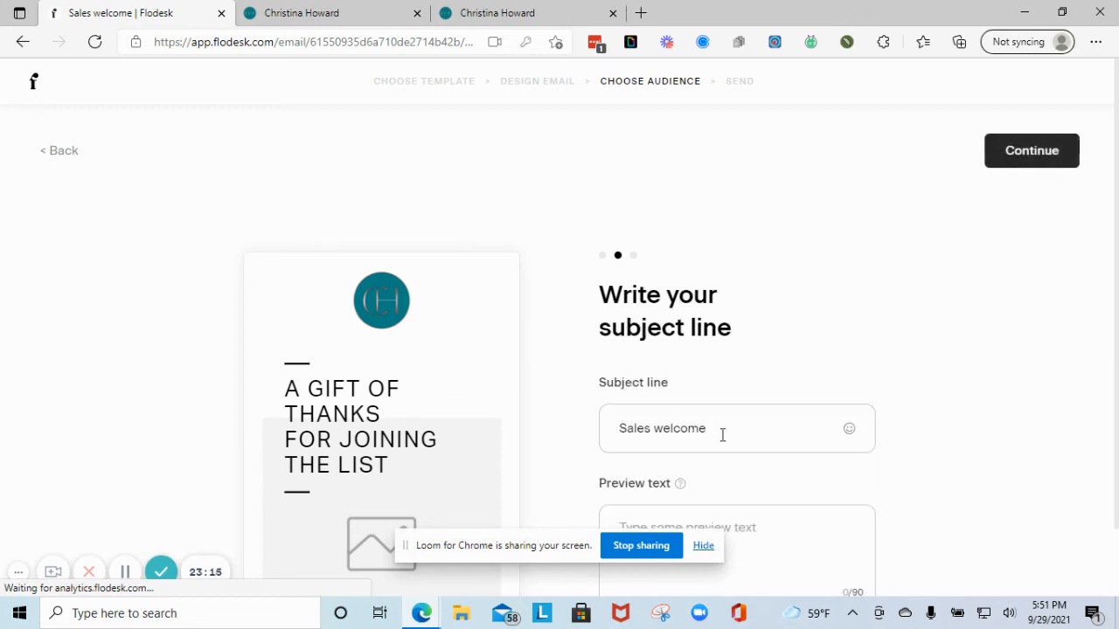
scroll(699, 455, "down", 1)
left_click(1044, 81)
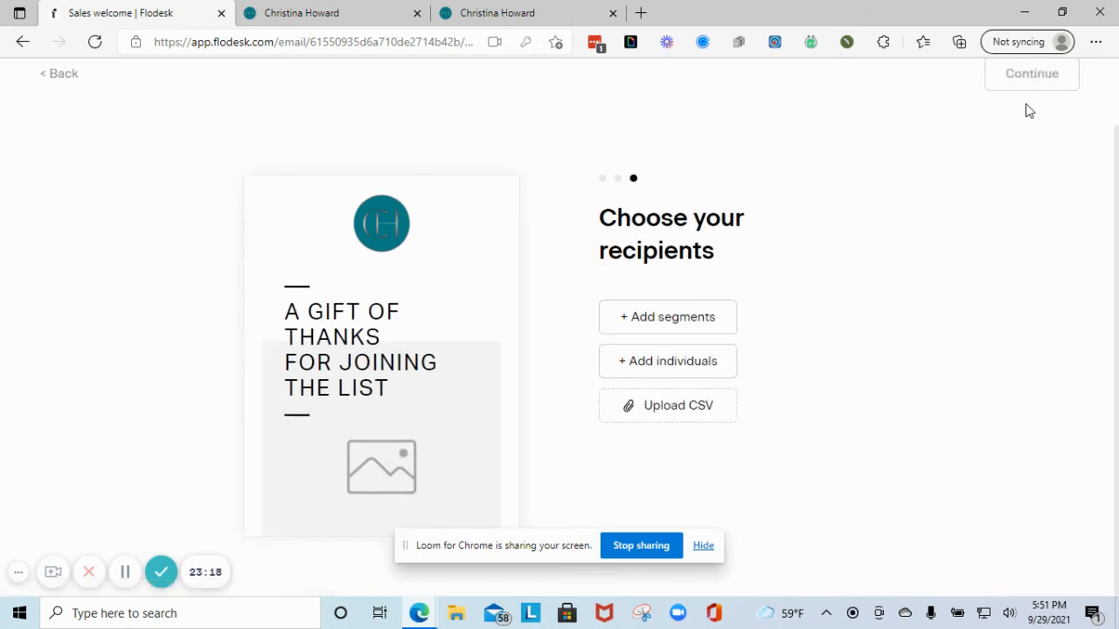
left_click(648, 316)
left_click(467, 295)
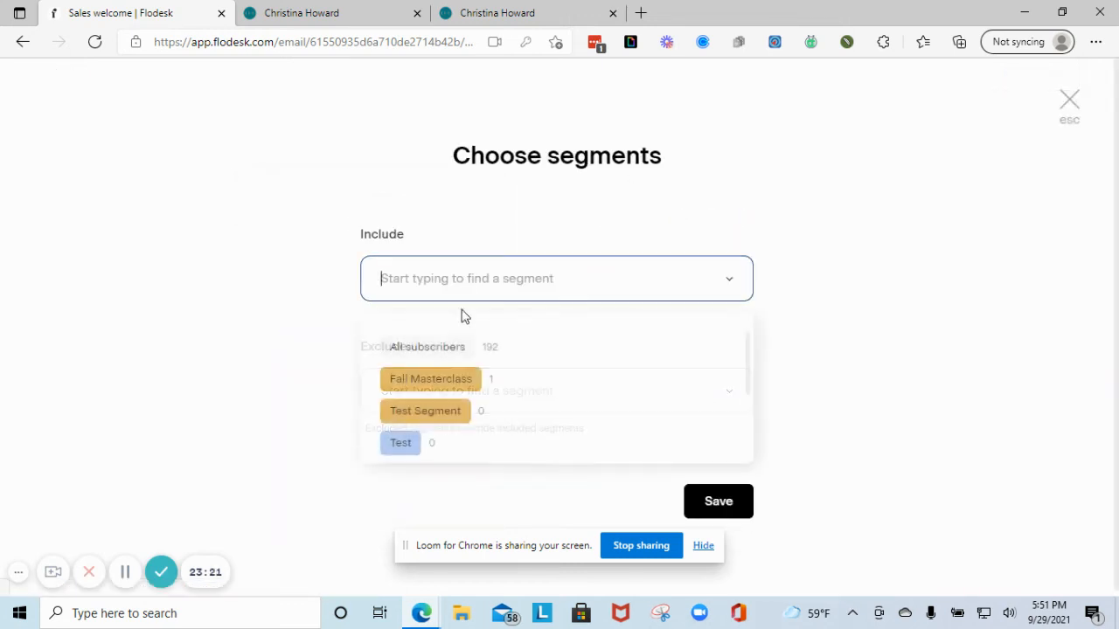
left_click(460, 394)
left_click(719, 509)
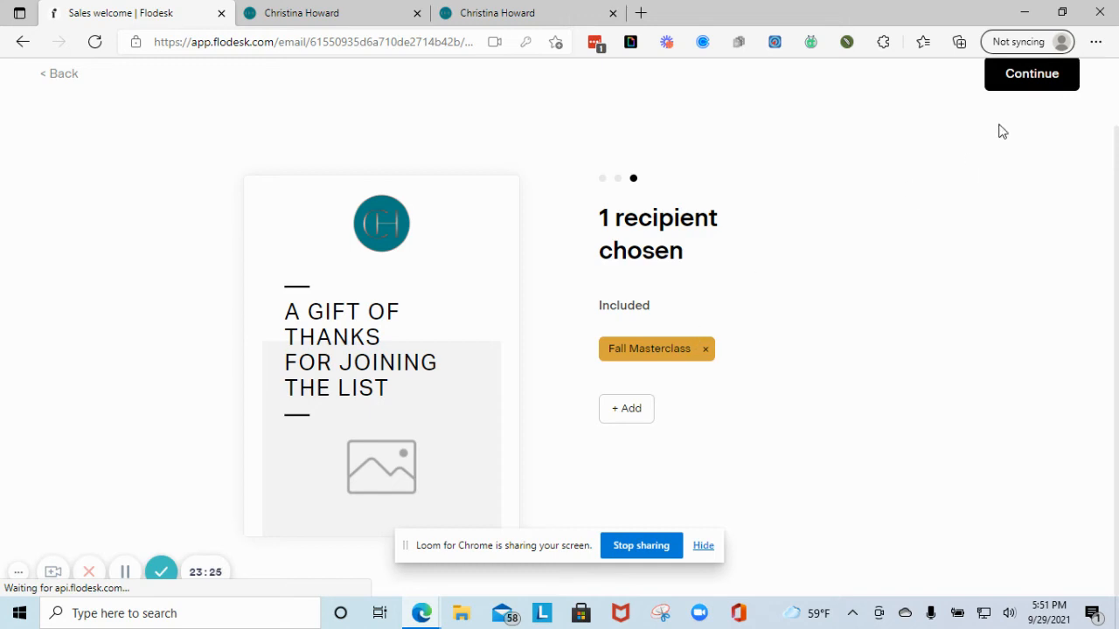
left_click(1019, 81)
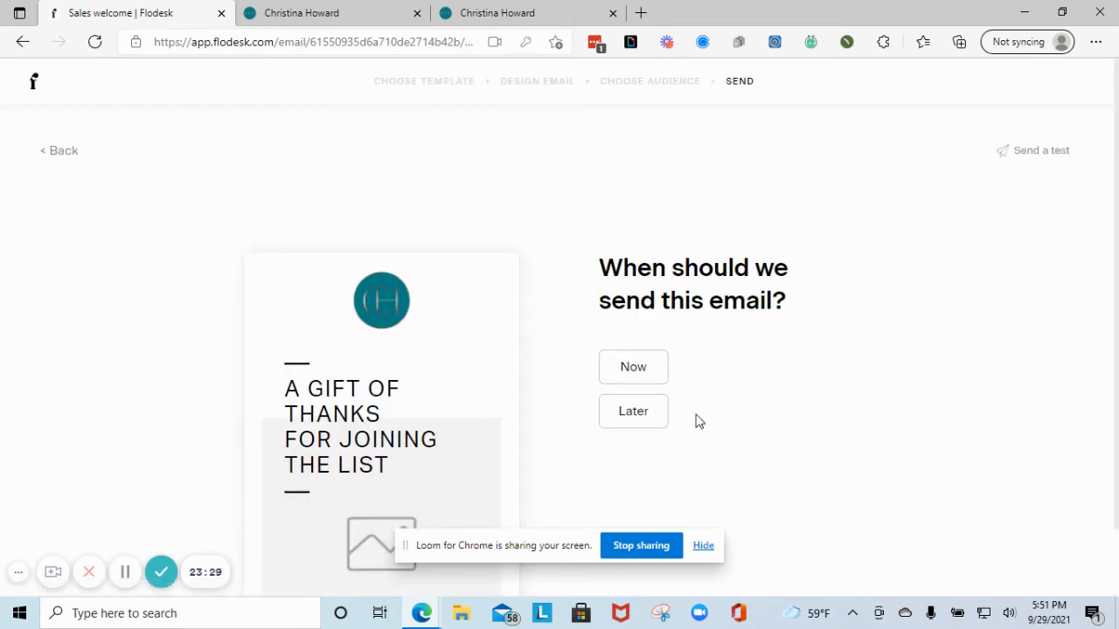
- Schedule the email to send later on Thursday, Sep 30 at 6:30 am, and confirm
left_click(646, 418)
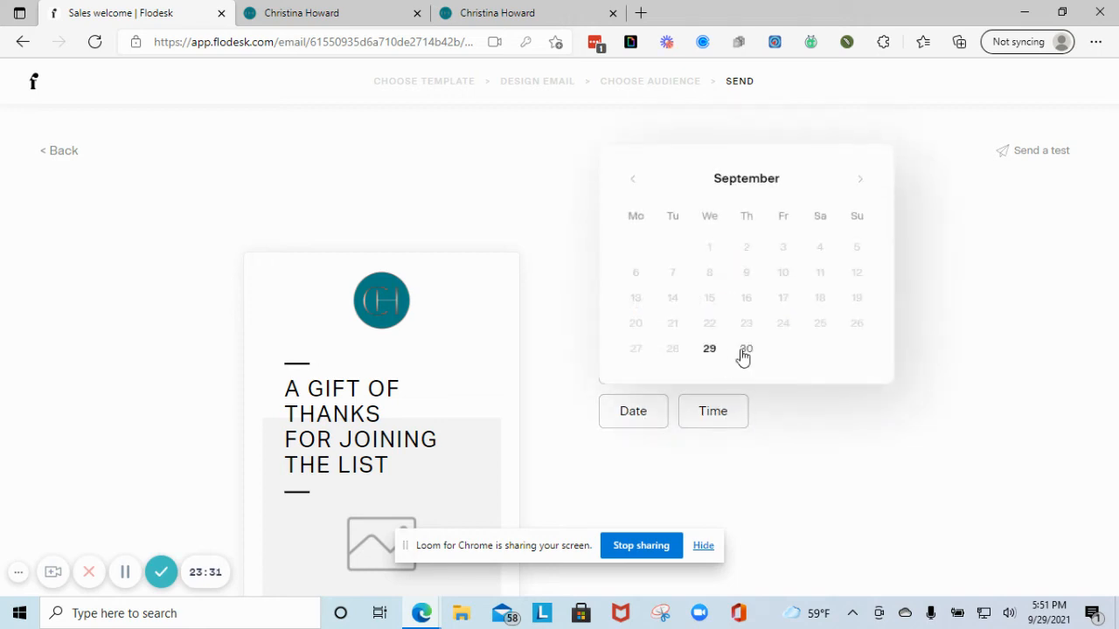
left_click(745, 350)
left_click(729, 413)
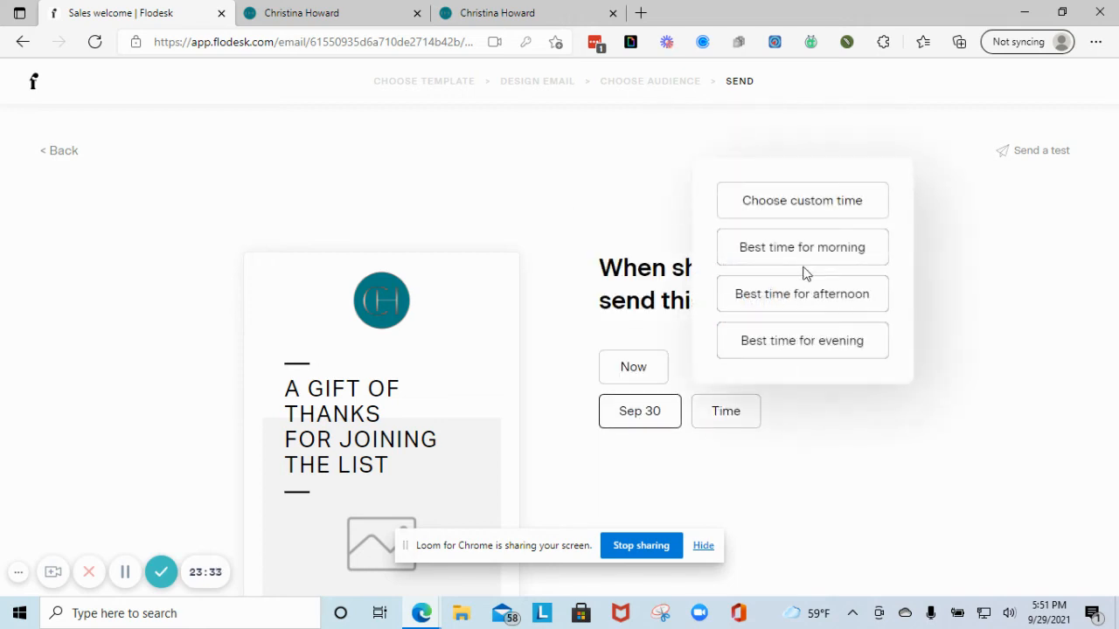
left_click(884, 255)
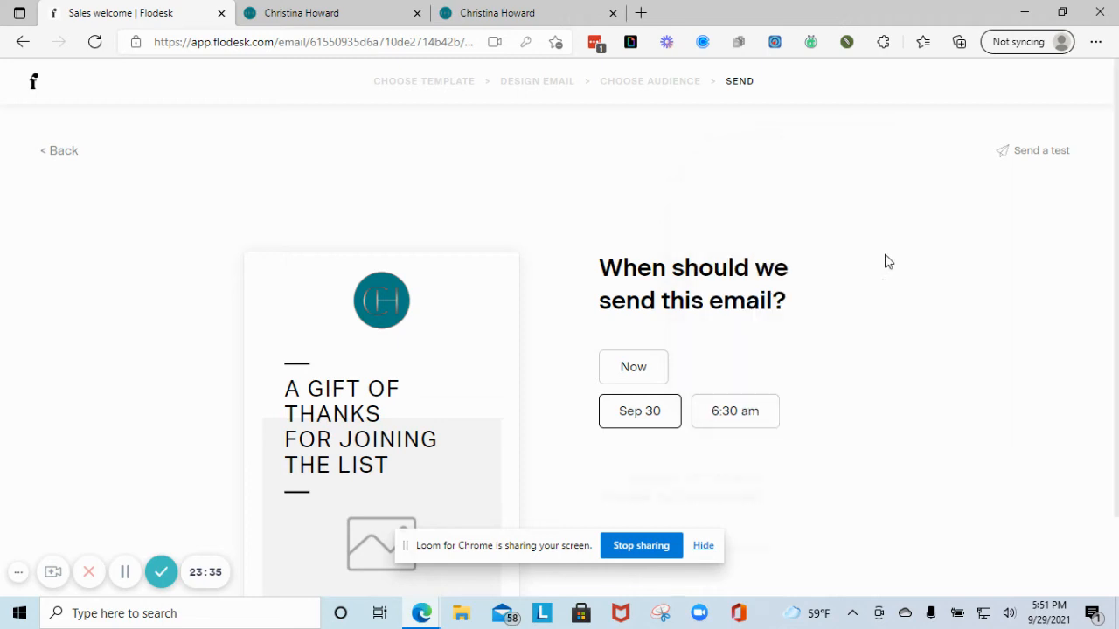
scroll(750, 434, "down", 1)
left_click(636, 521)
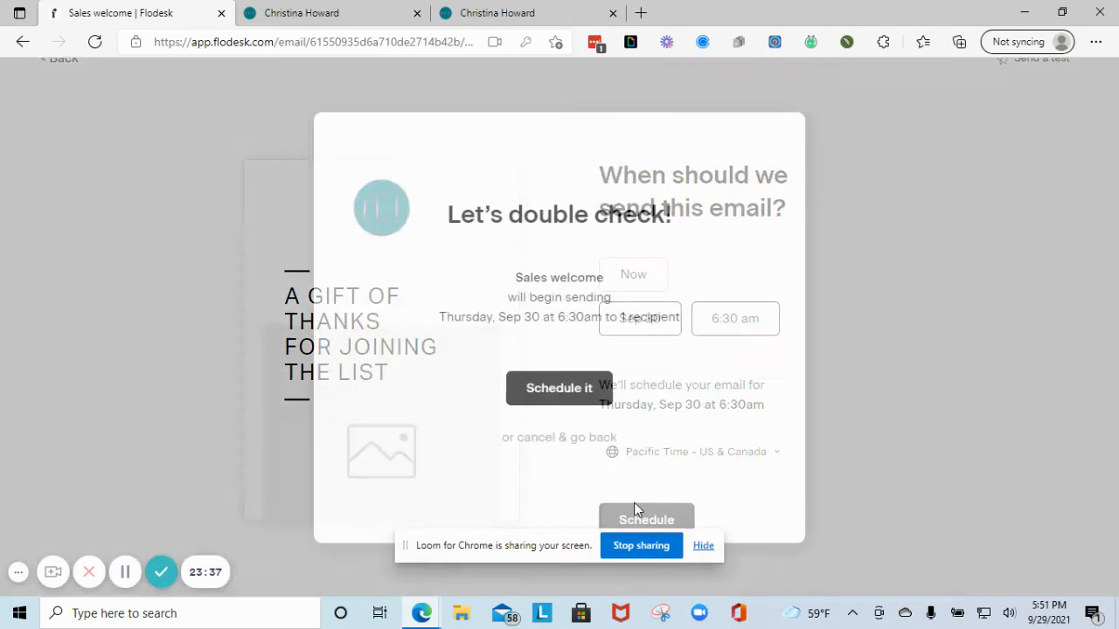
left_click(553, 398)
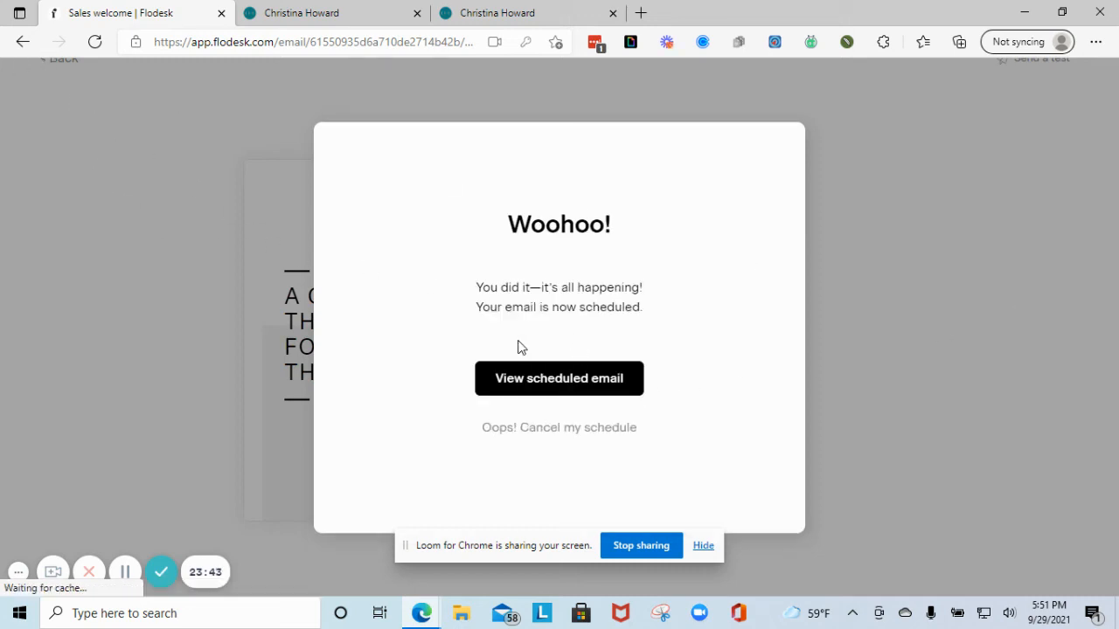
- Close the scheduling confirmation and open the '20% off one on one' draft from the Emails list
left_click(511, 377)
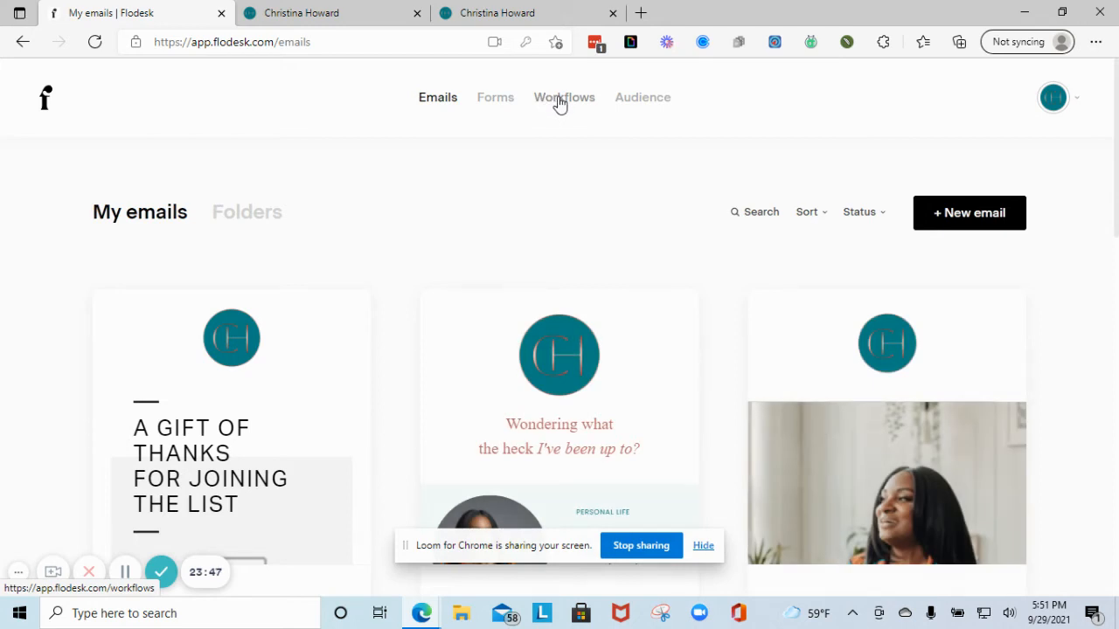
left_click(559, 103)
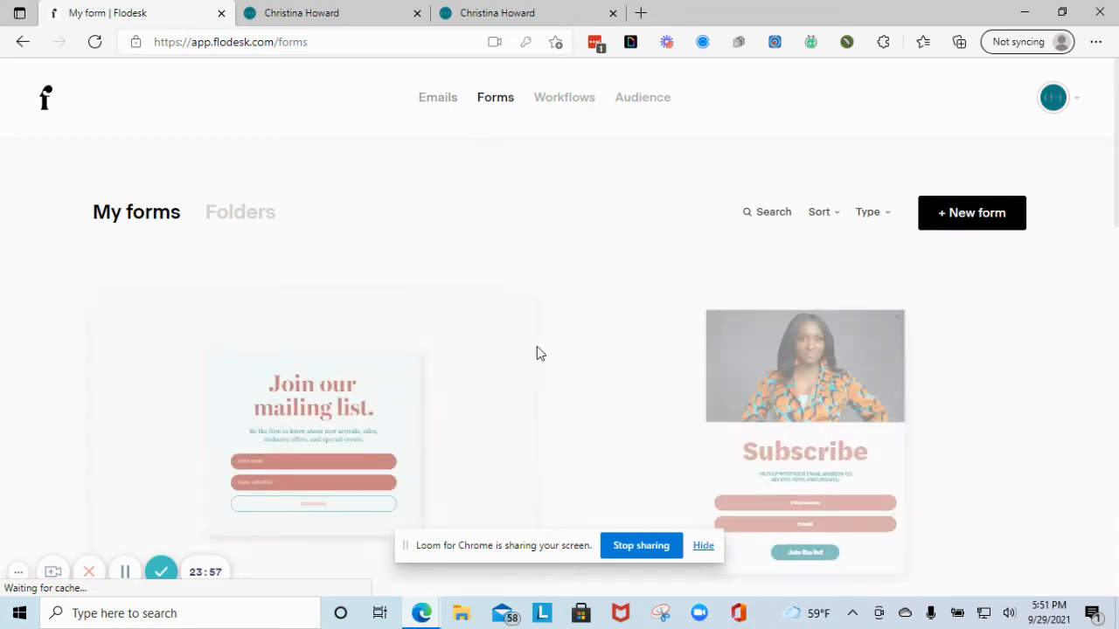
scroll(547, 328, "down", 3)
scroll(544, 320, "up", 3)
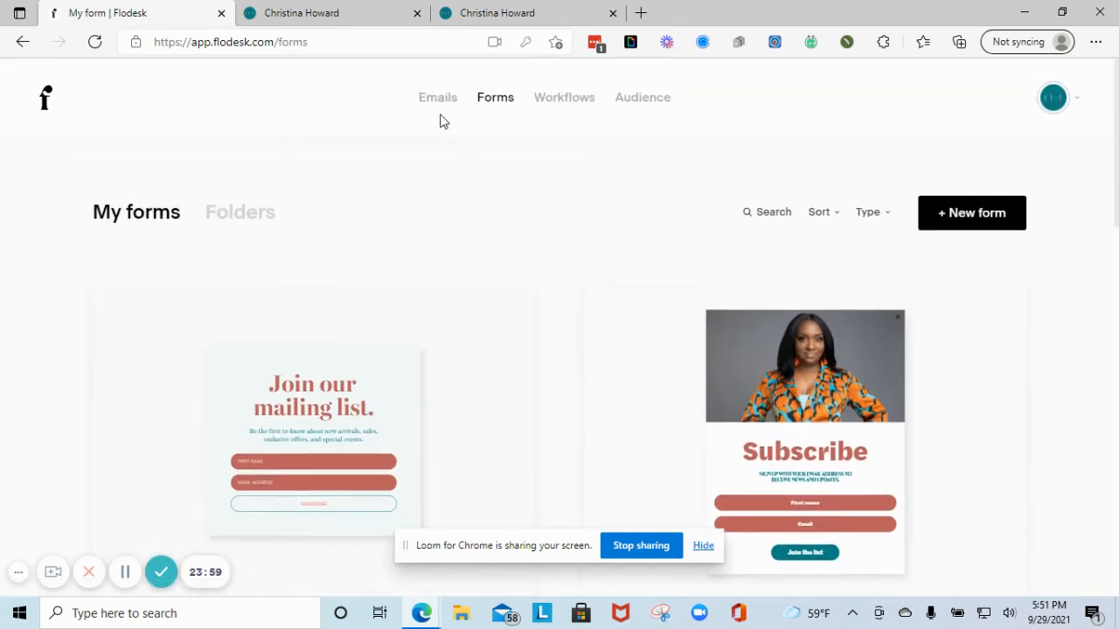
left_click(440, 98)
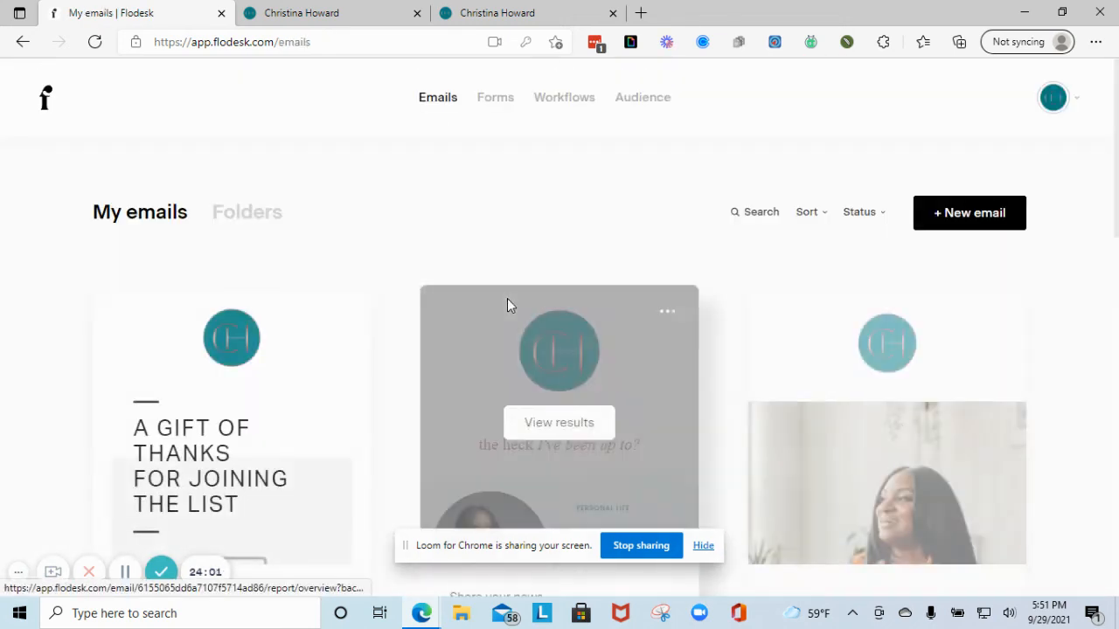
scroll(507, 302, "down", 3)
scroll(633, 269, "down", 2)
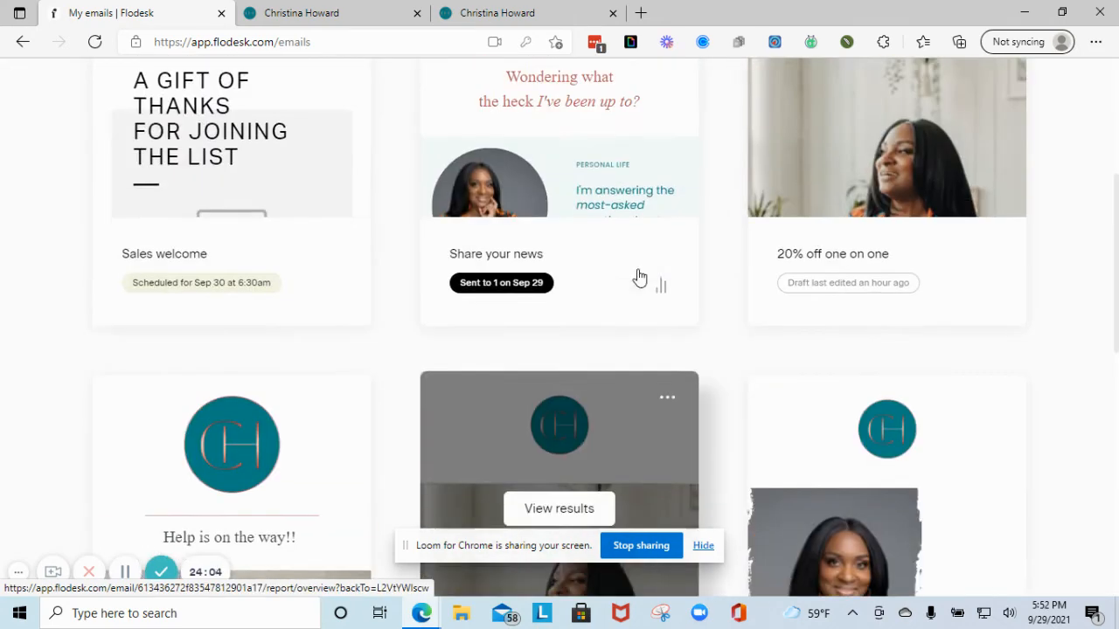
left_click(849, 199)
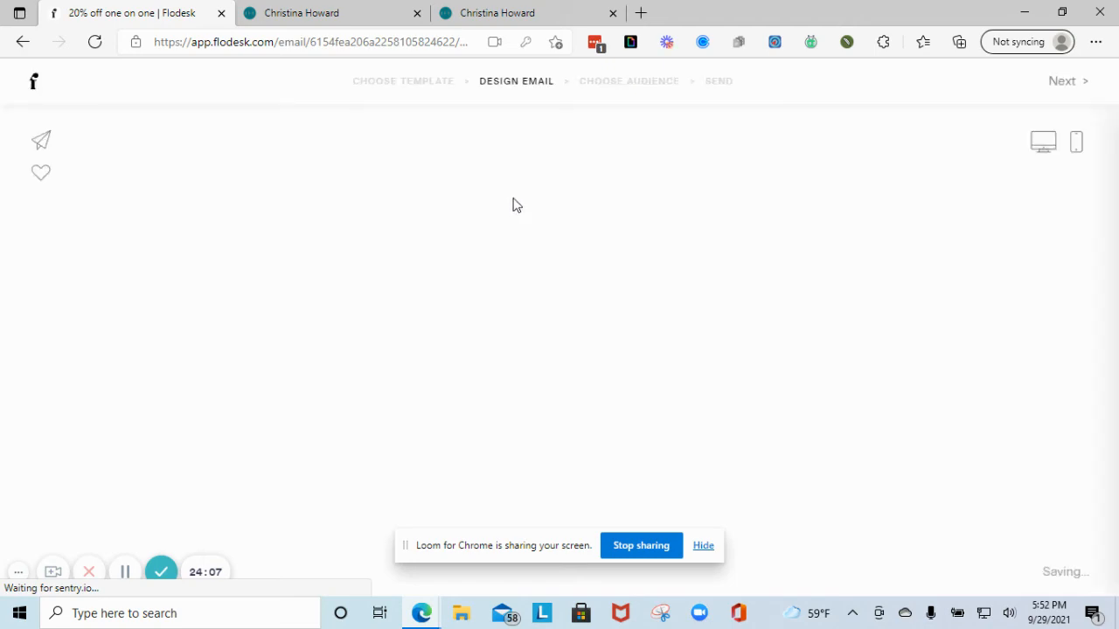
- Scroll through the 20% off one on one draft, then exit the editor to the emails list
scroll(479, 312, "down", 6)
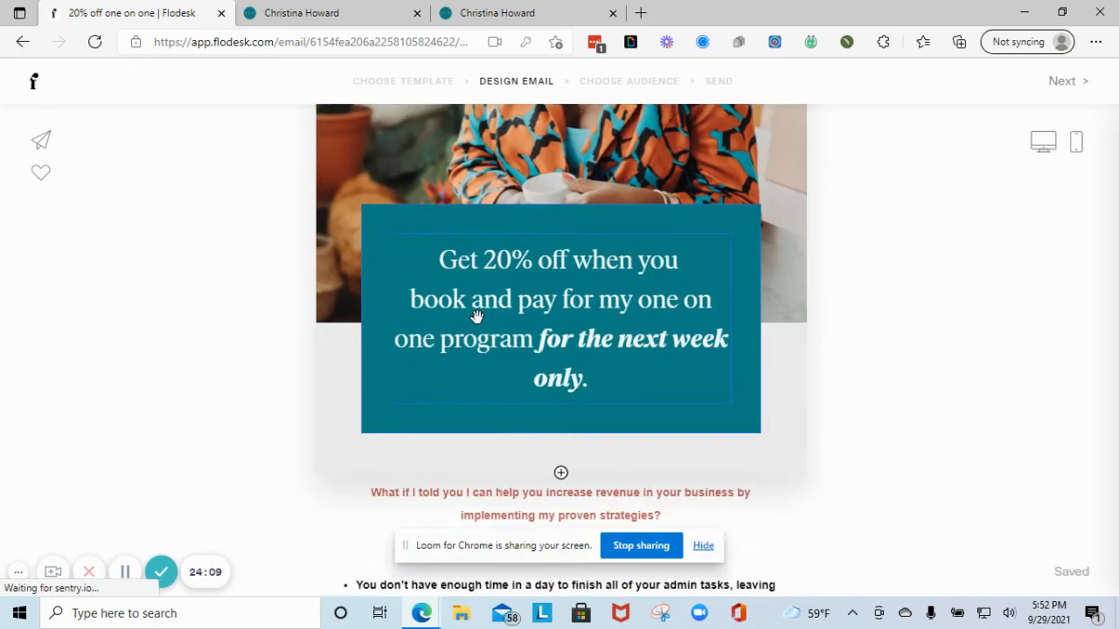
scroll(476, 316, "down", 10)
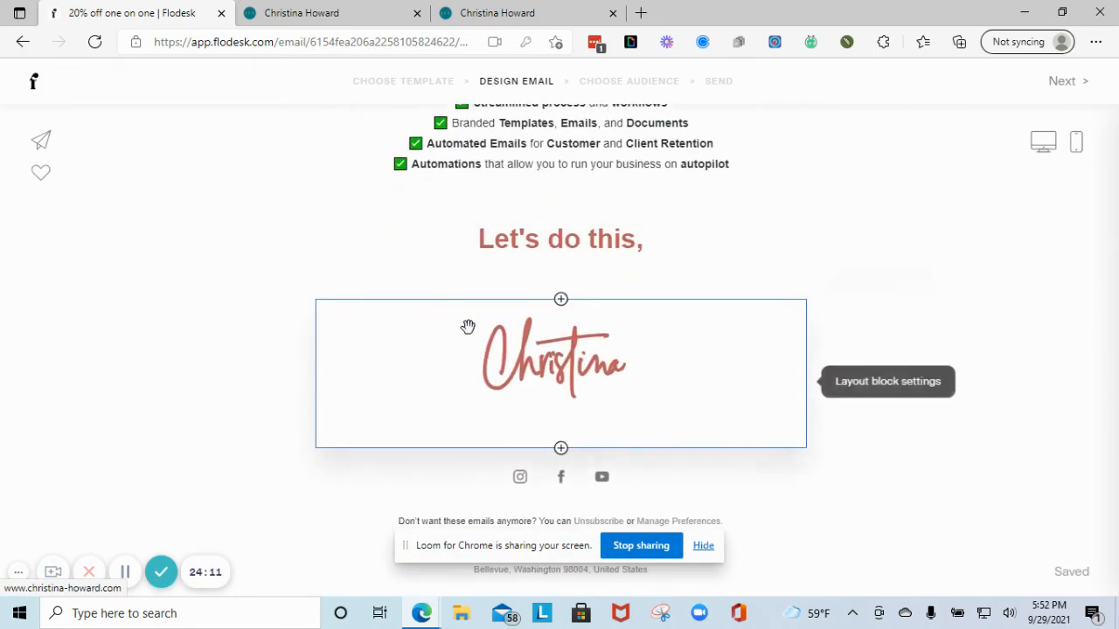
scroll(603, 402, "up", 5)
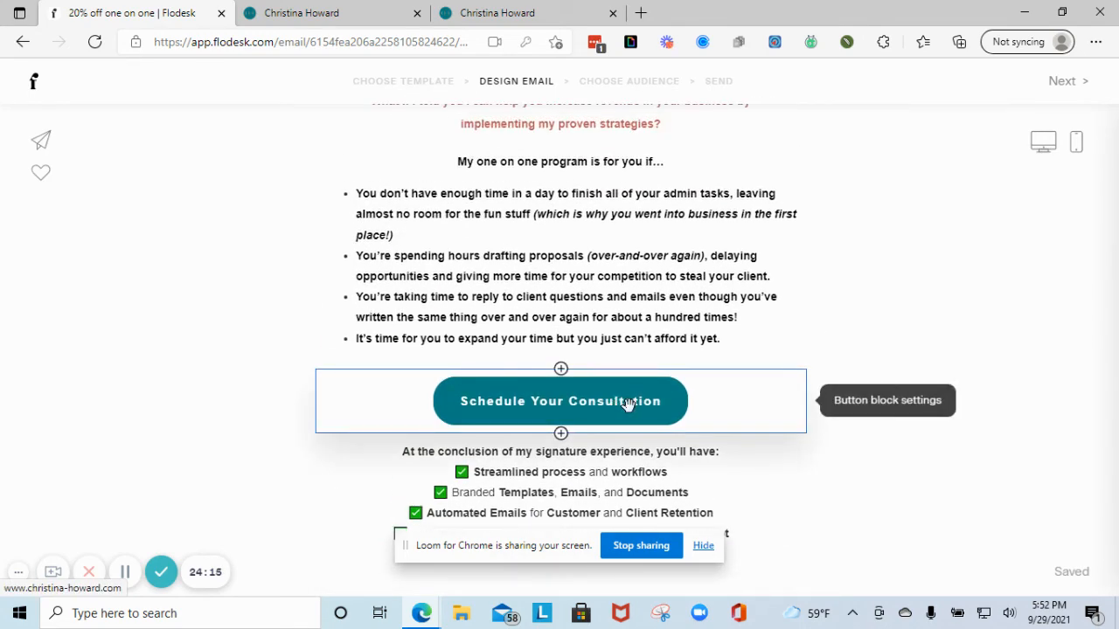
scroll(629, 402, "up", 6)
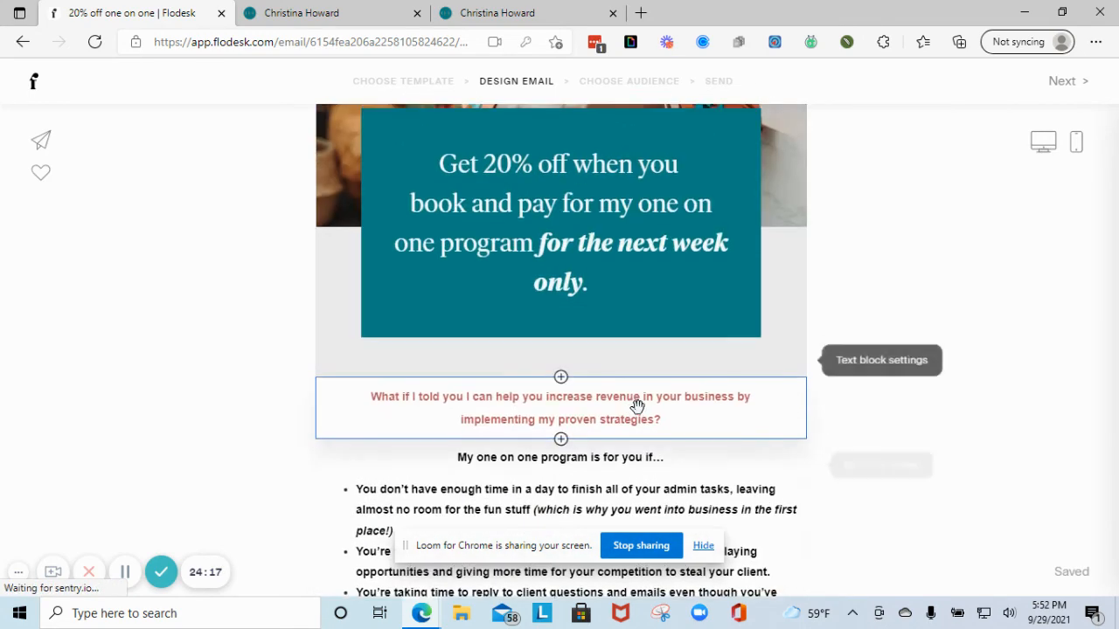
scroll(637, 405, "down", 3)
scroll(637, 405, "down", 6)
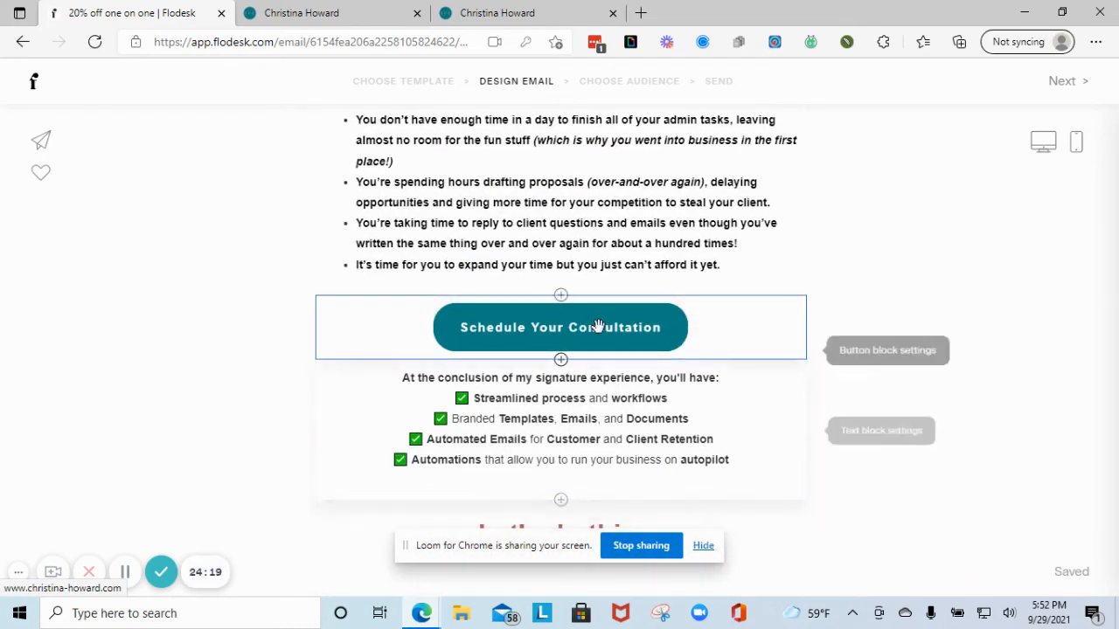
left_click(35, 87)
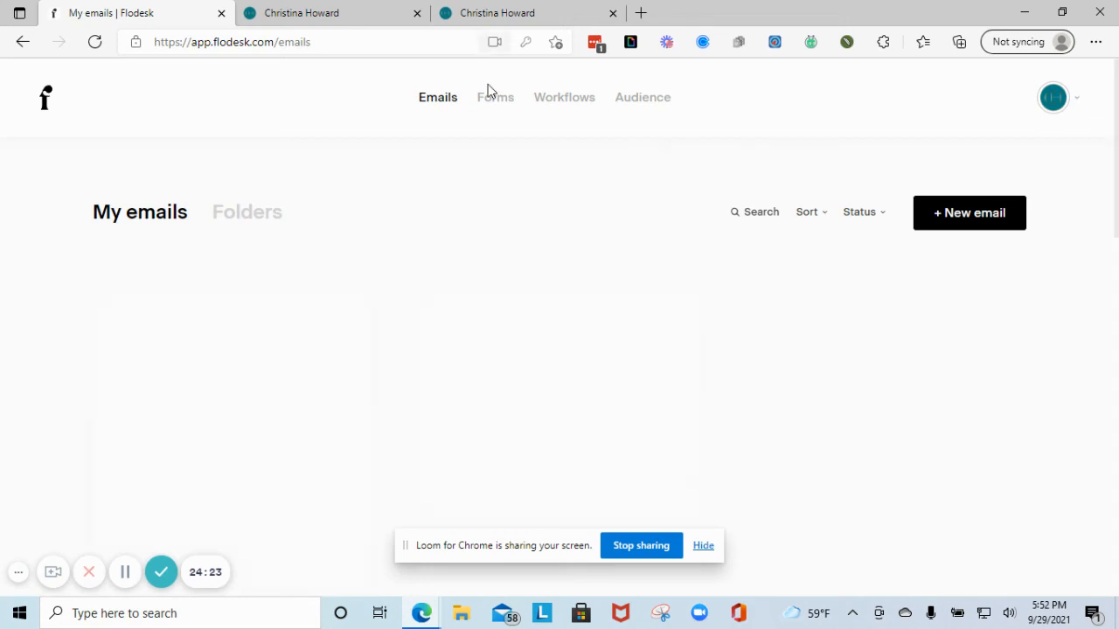
- View the Share your news results, go back, and start a new email
scroll(544, 280, "down", 3)
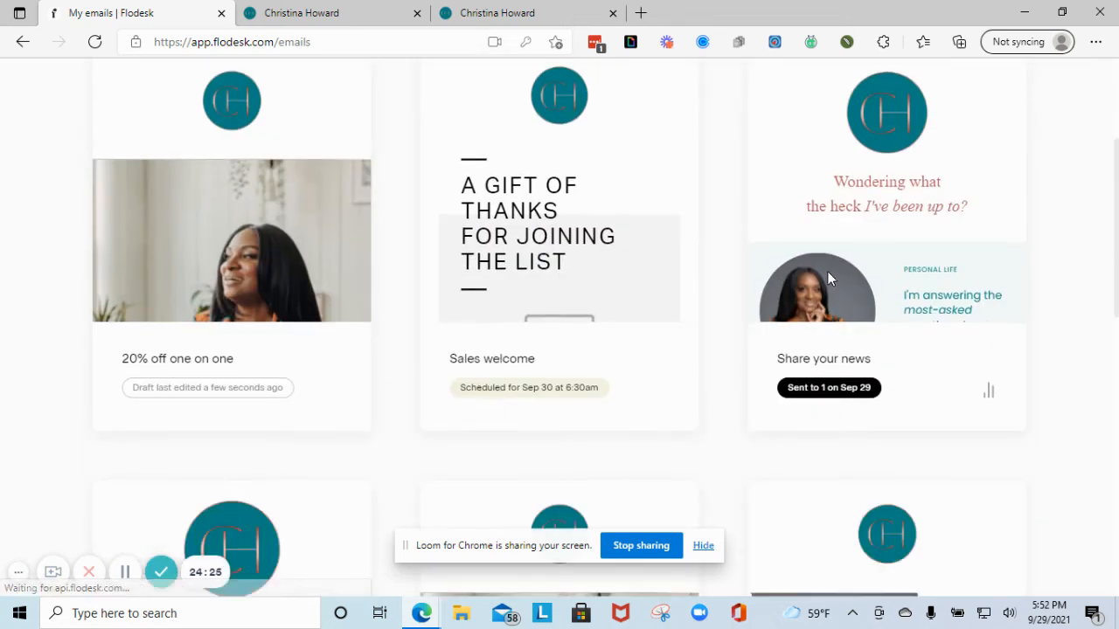
left_click(855, 231)
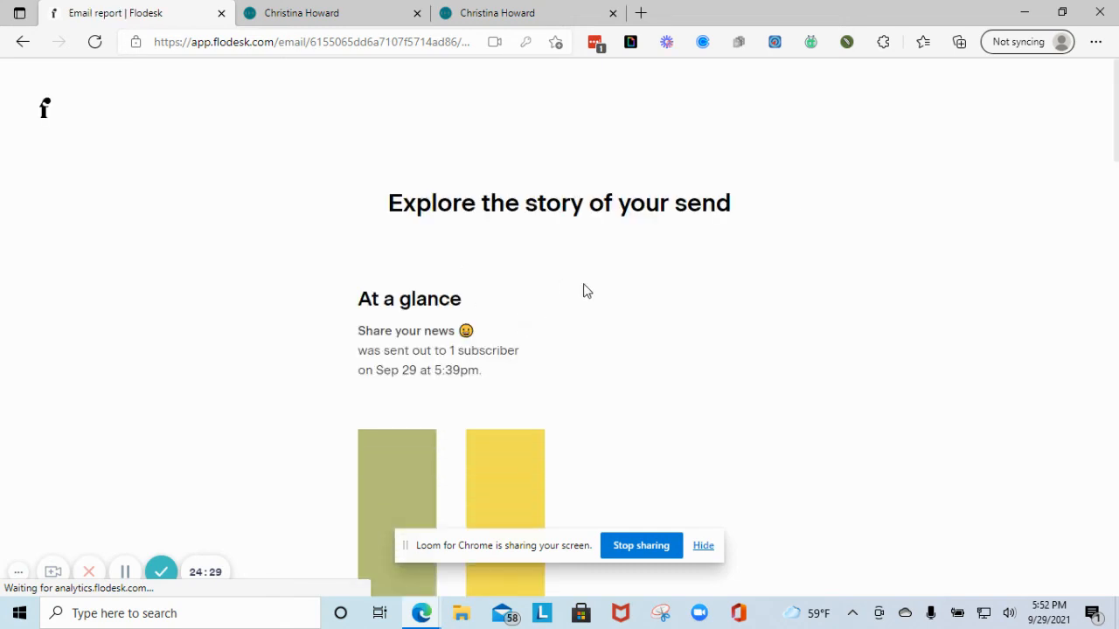
left_click(22, 44)
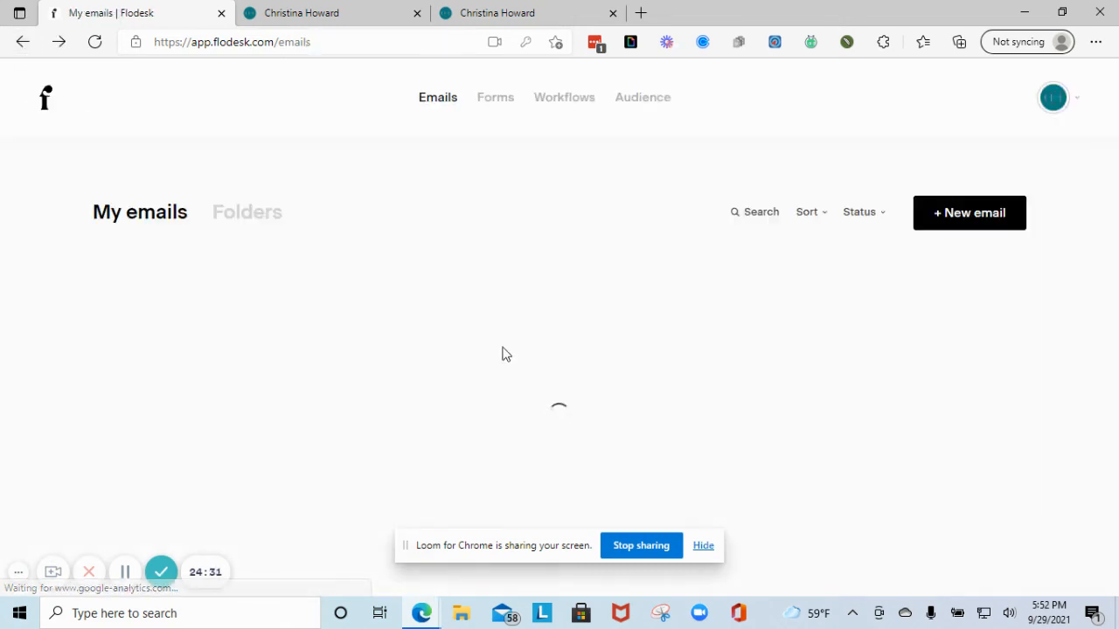
scroll(128, 276, "down", 3)
scroll(132, 262, "up", 3)
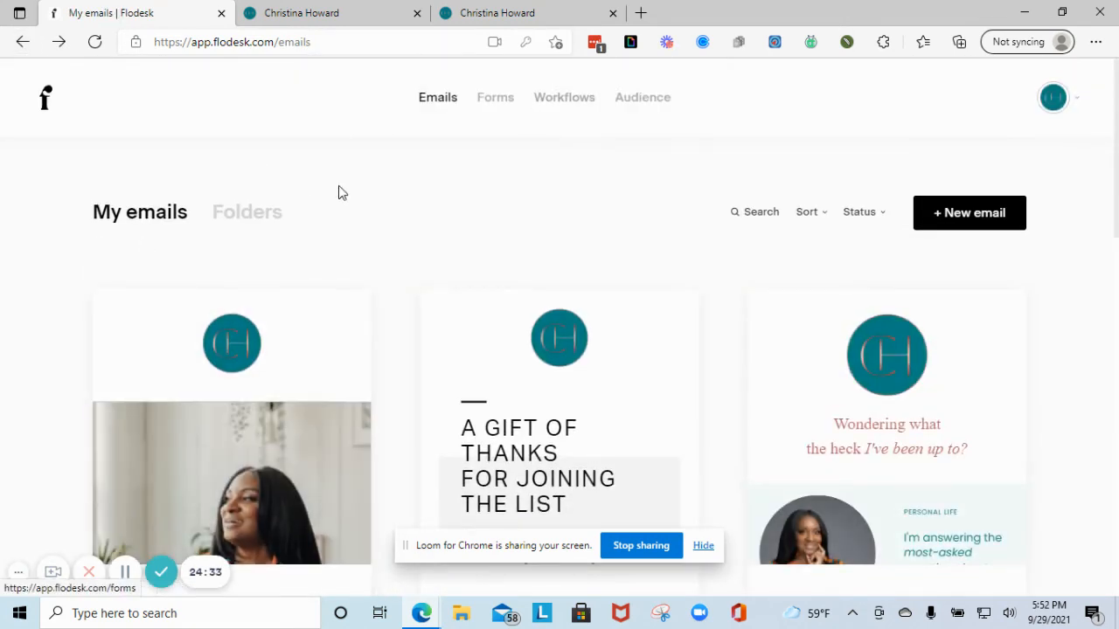
left_click(937, 219)
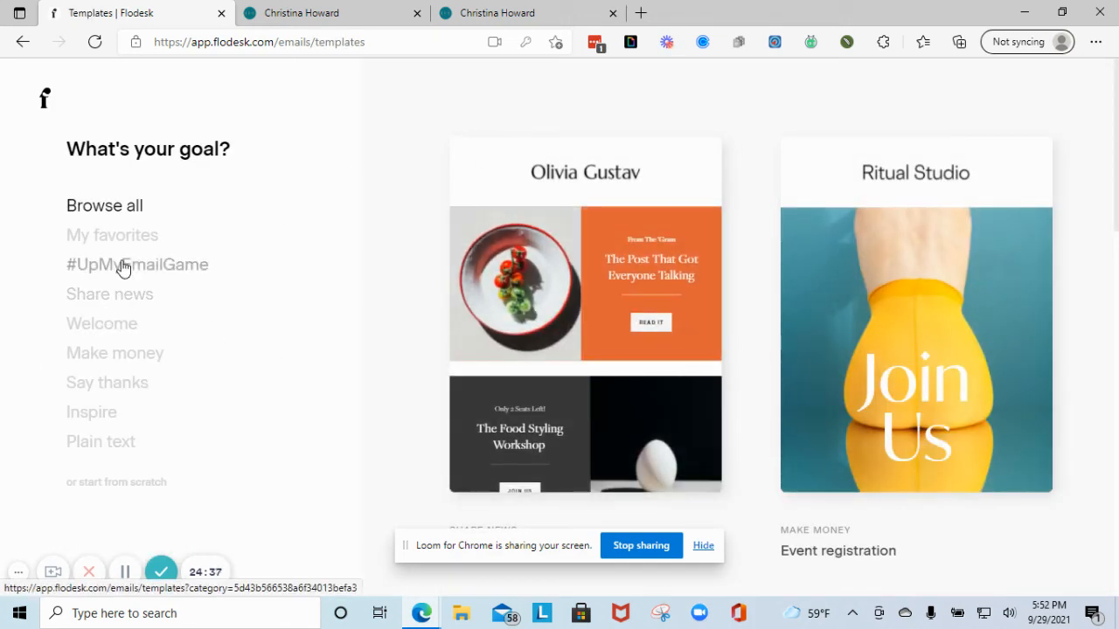
- Create an email from the Welcome Test favourite template, keeping legacy layouts
left_click(120, 236)
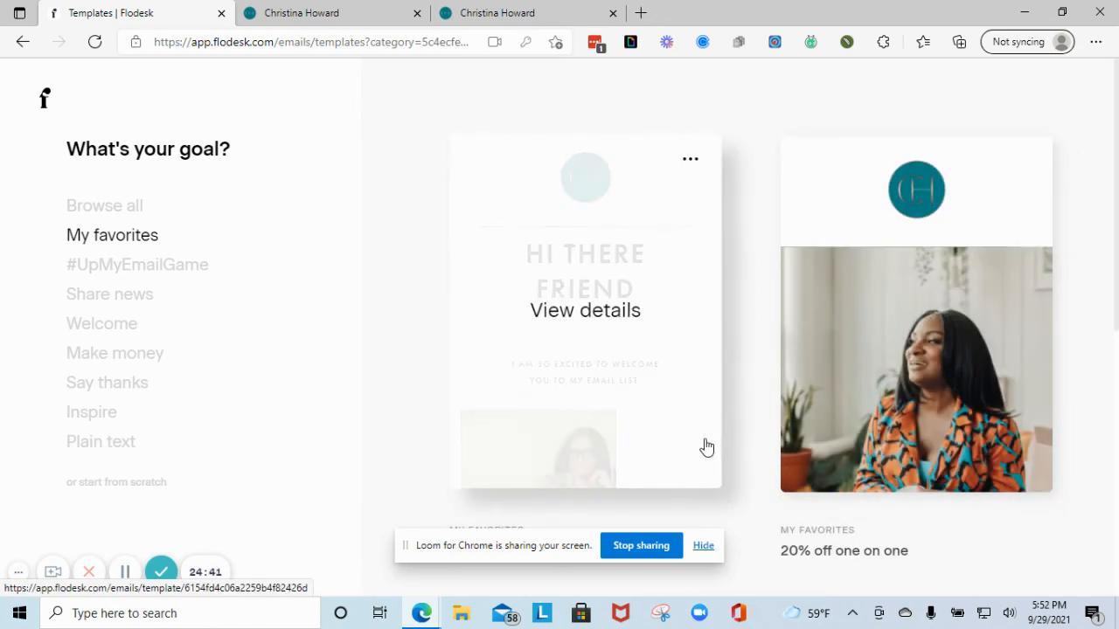
scroll(684, 399, "down", 2)
left_click(645, 249)
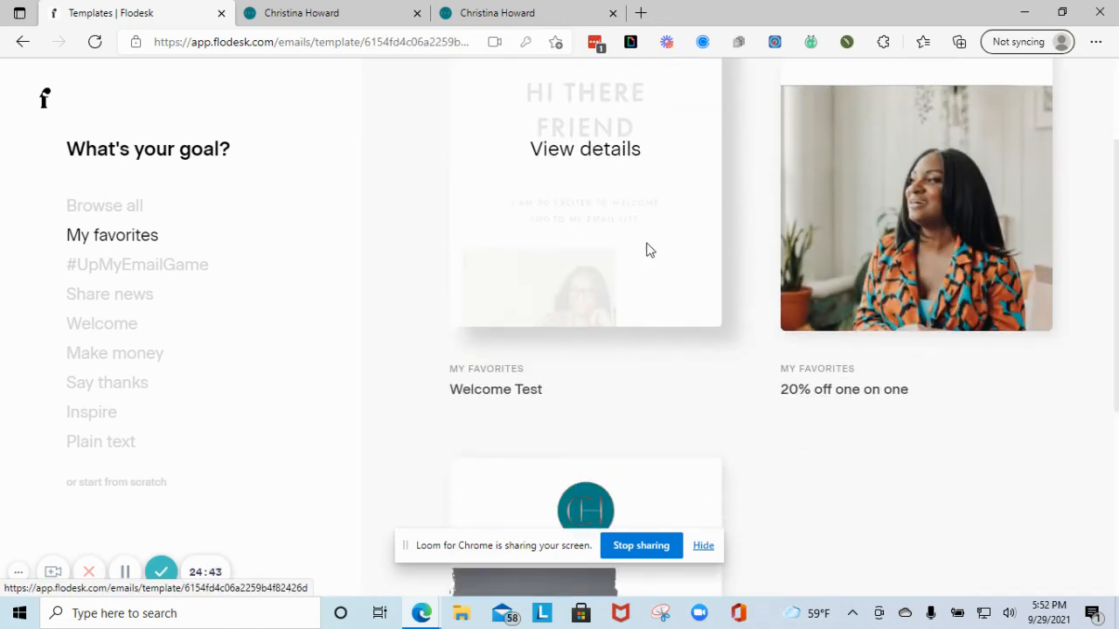
scroll(475, 370, "down", 3)
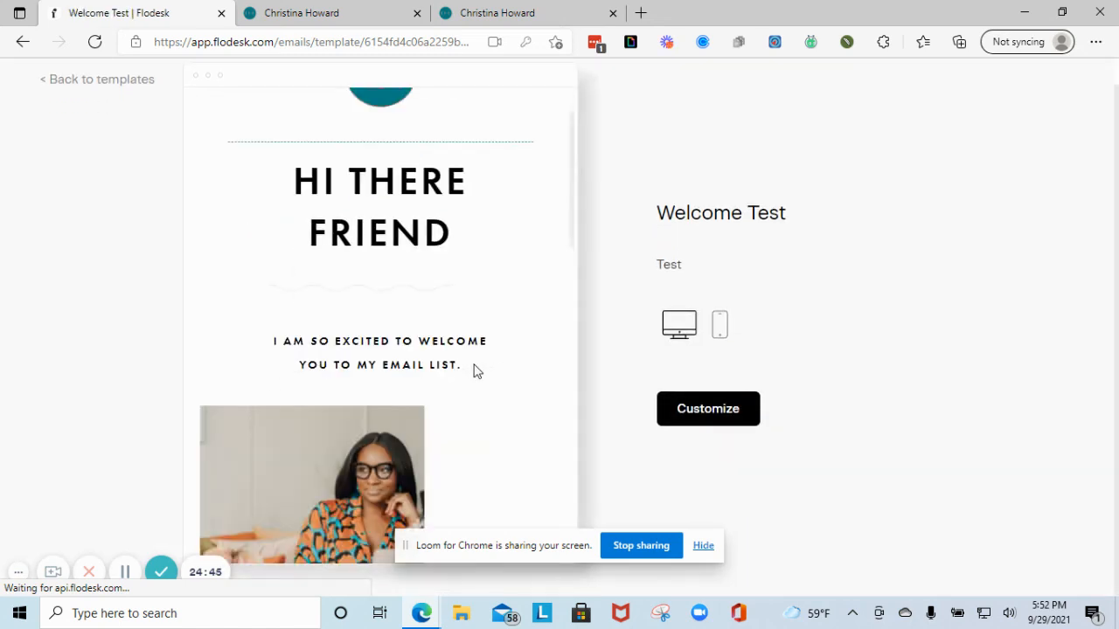
left_click(682, 409)
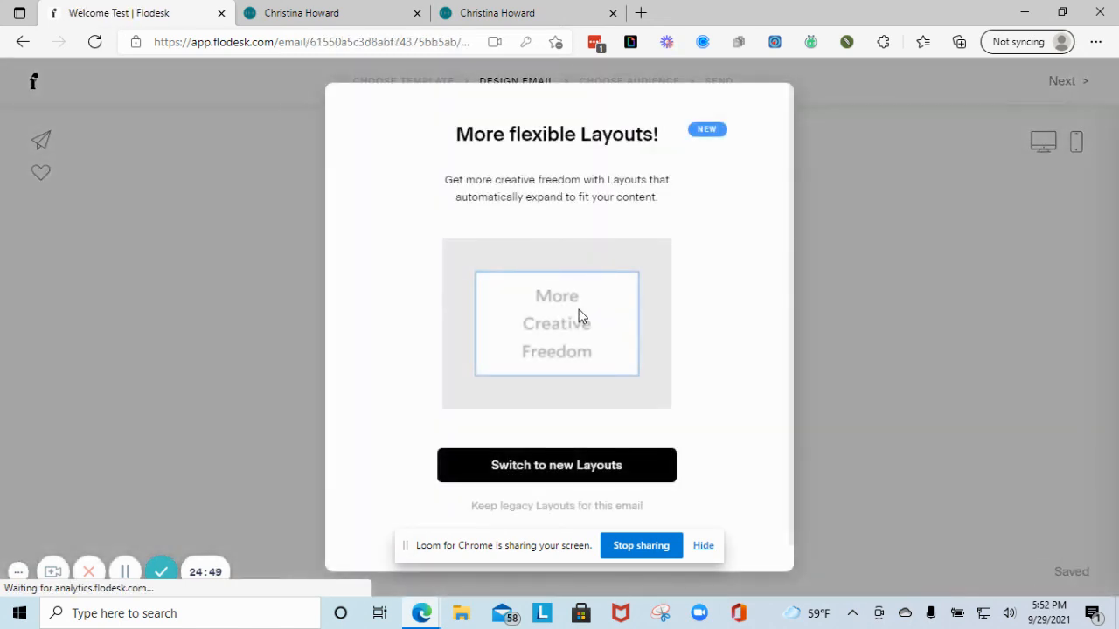
left_click(572, 506)
- Review the new Welcome Test email, then exit to the My emails page
scroll(612, 350, "down", 4)
scroll(609, 361, "down", 15)
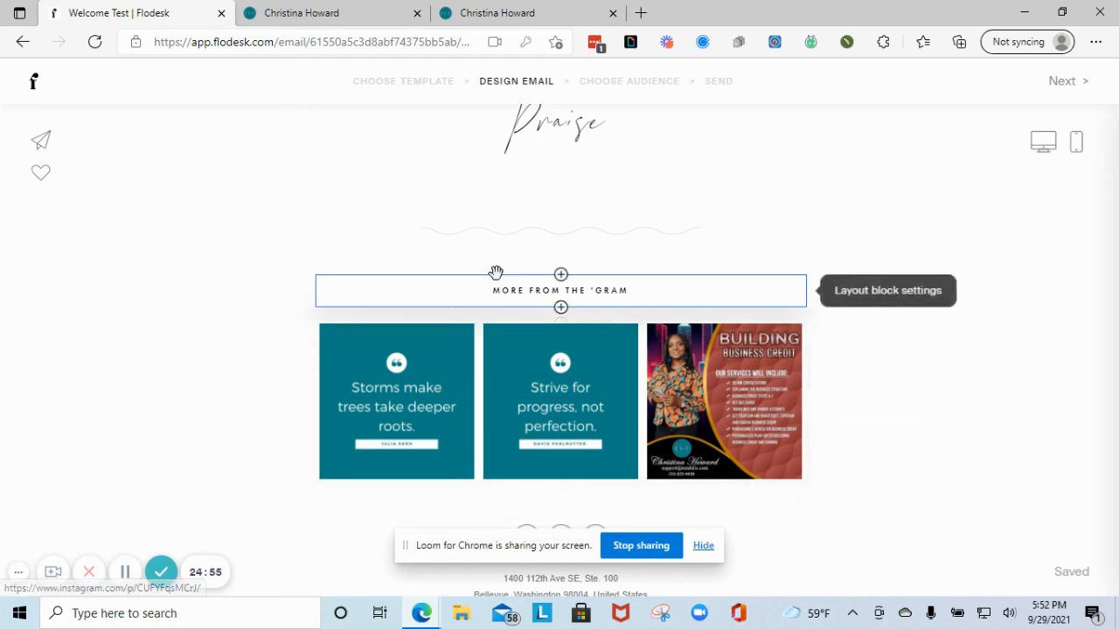
scroll(576, 352, "down", 1)
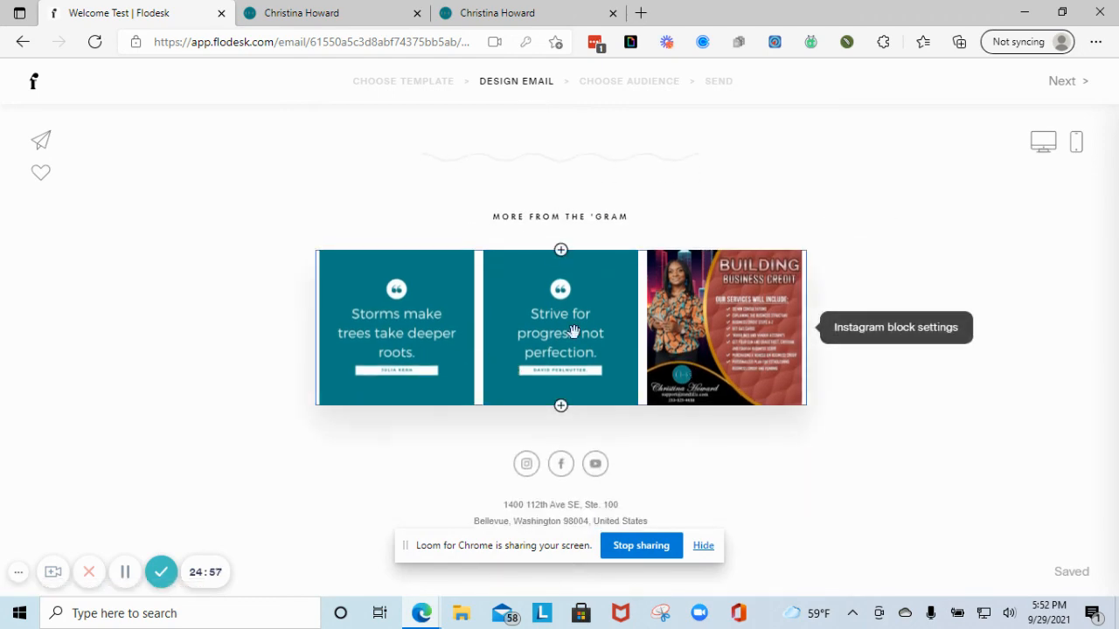
scroll(651, 295, "up", 18)
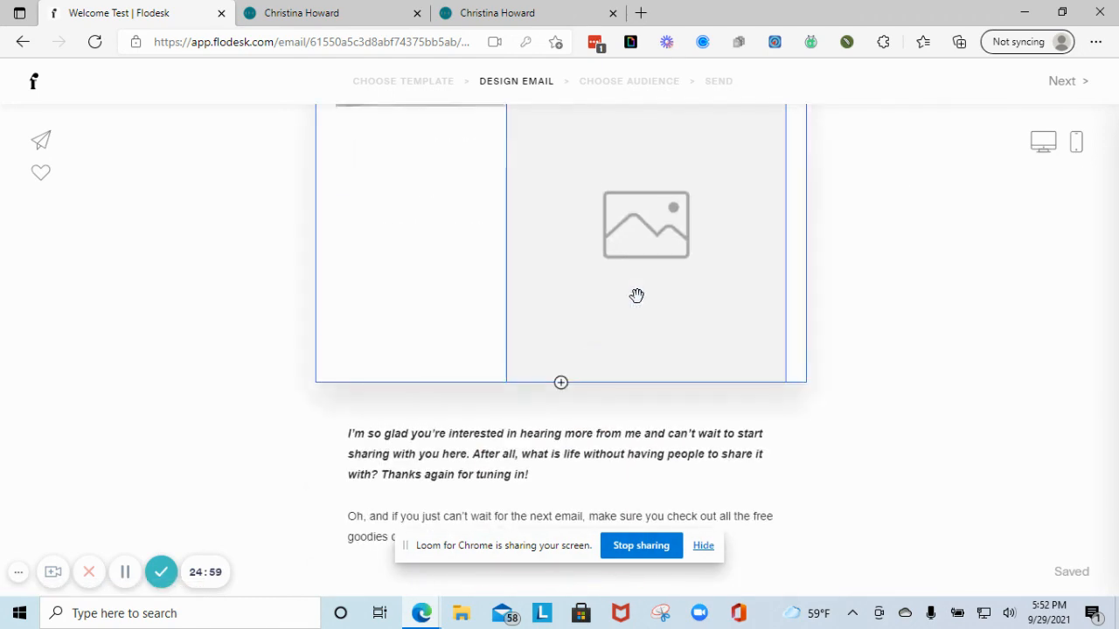
scroll(582, 237, "down", 9)
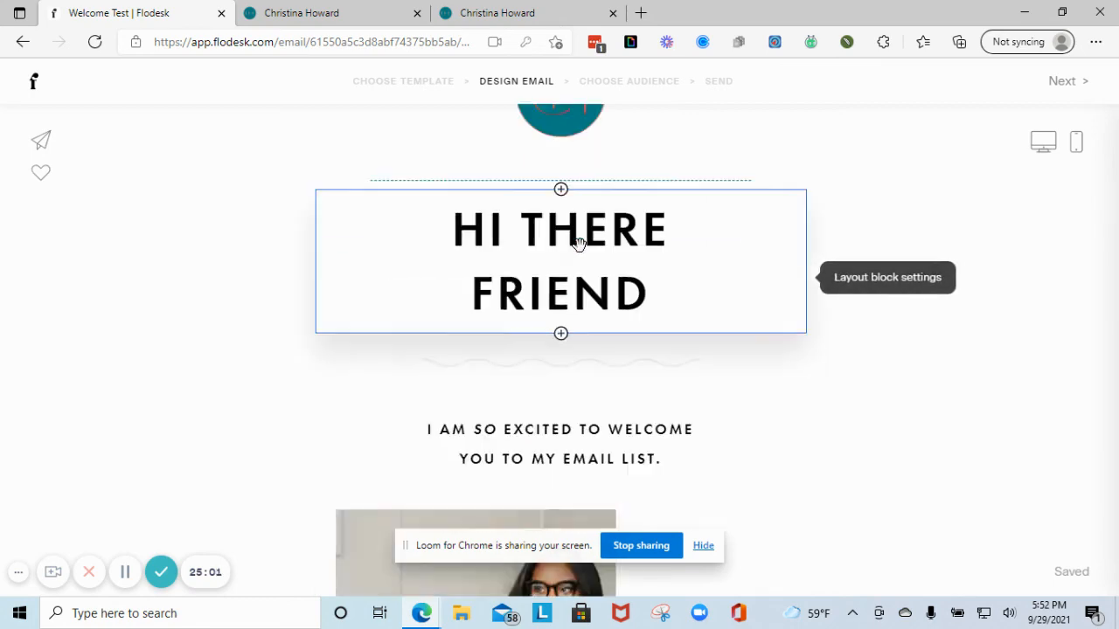
scroll(569, 277, "down", 6)
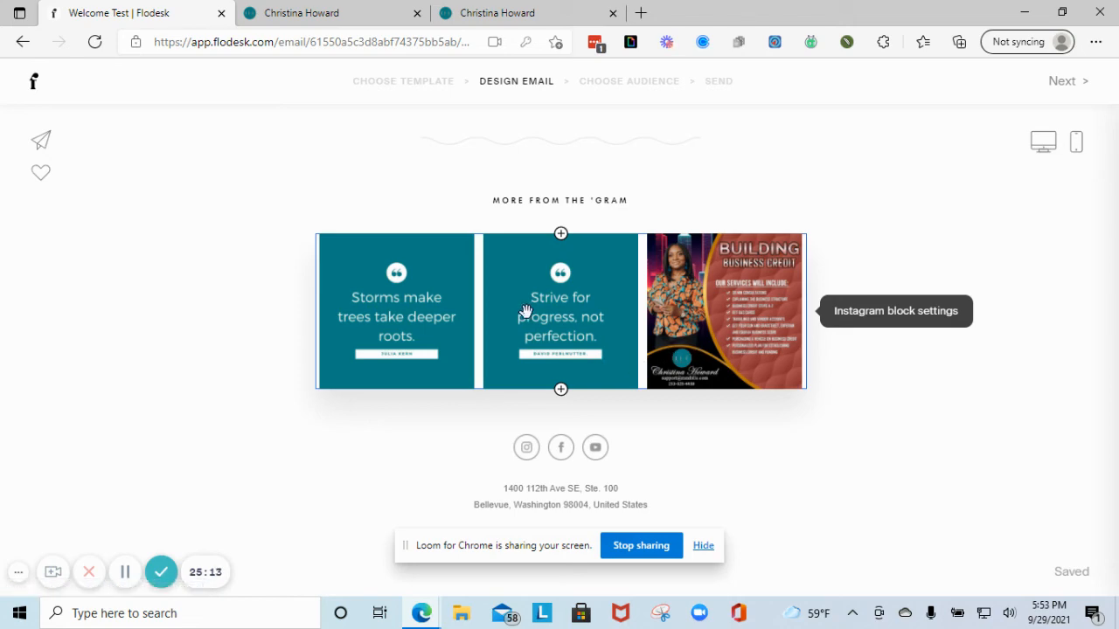
scroll(423, 437, "up", 10)
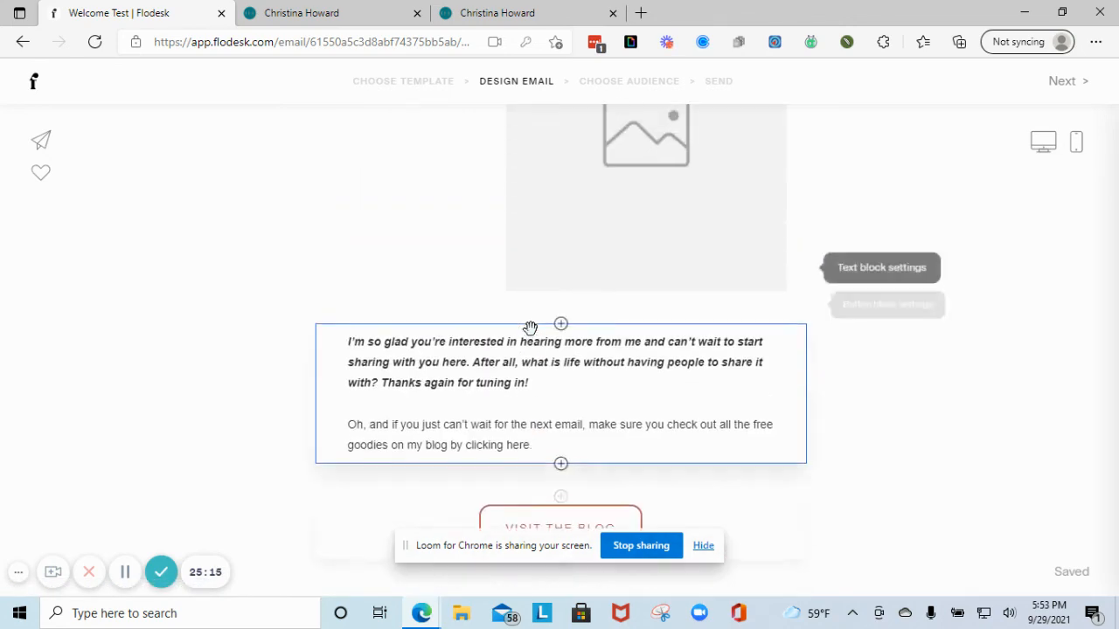
scroll(530, 328, "up", 8)
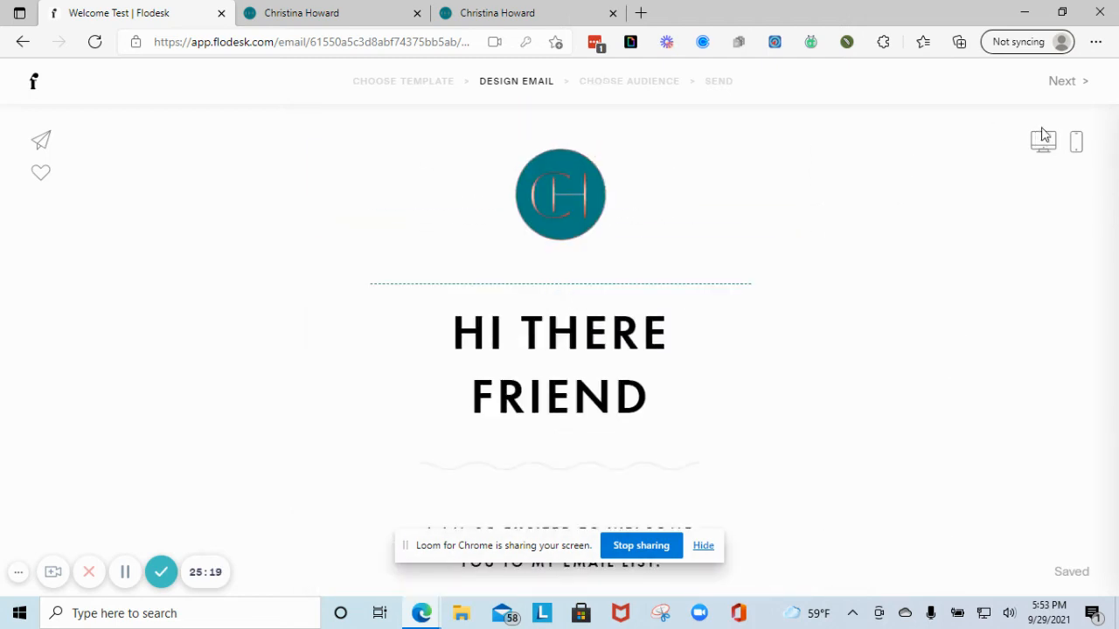
left_click(34, 82)
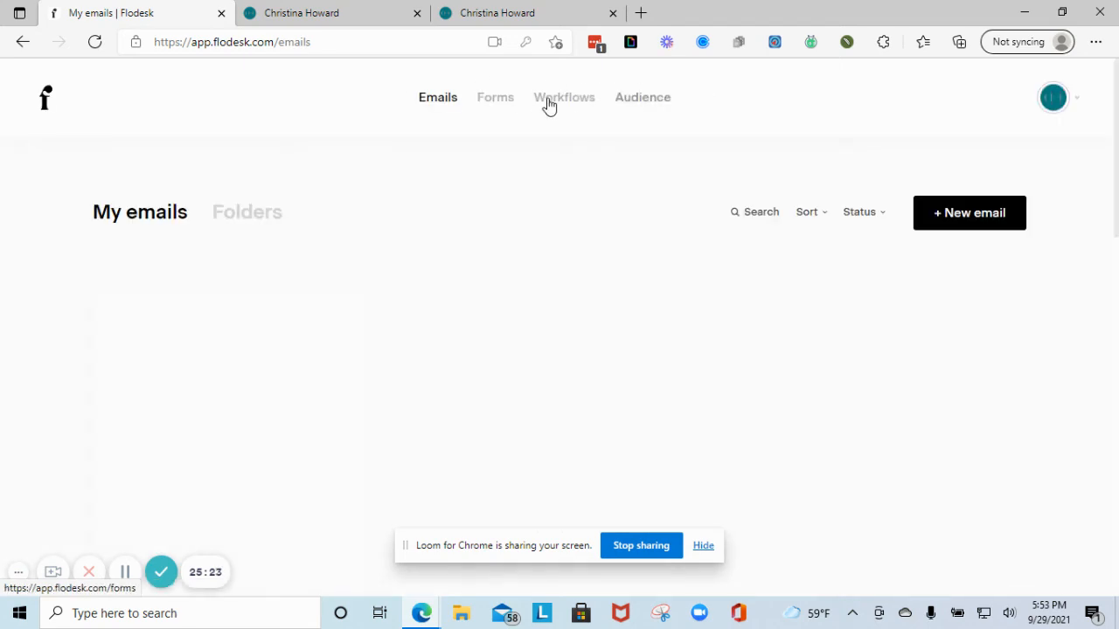
- Go to My workflows and start a new workflow
left_click(549, 100)
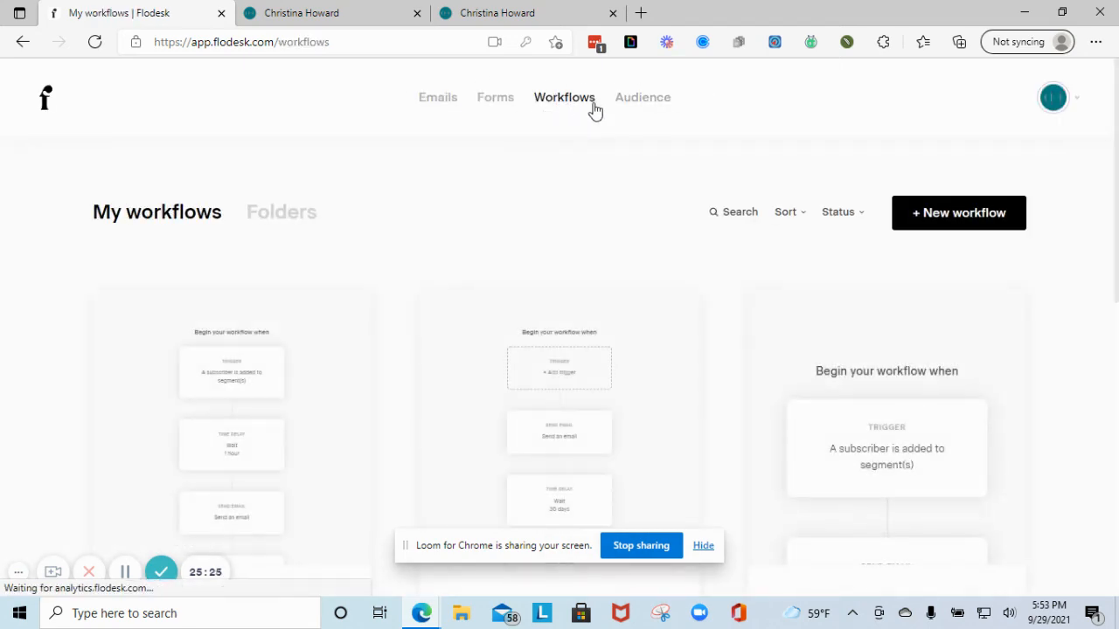
mouse_move(329, 331)
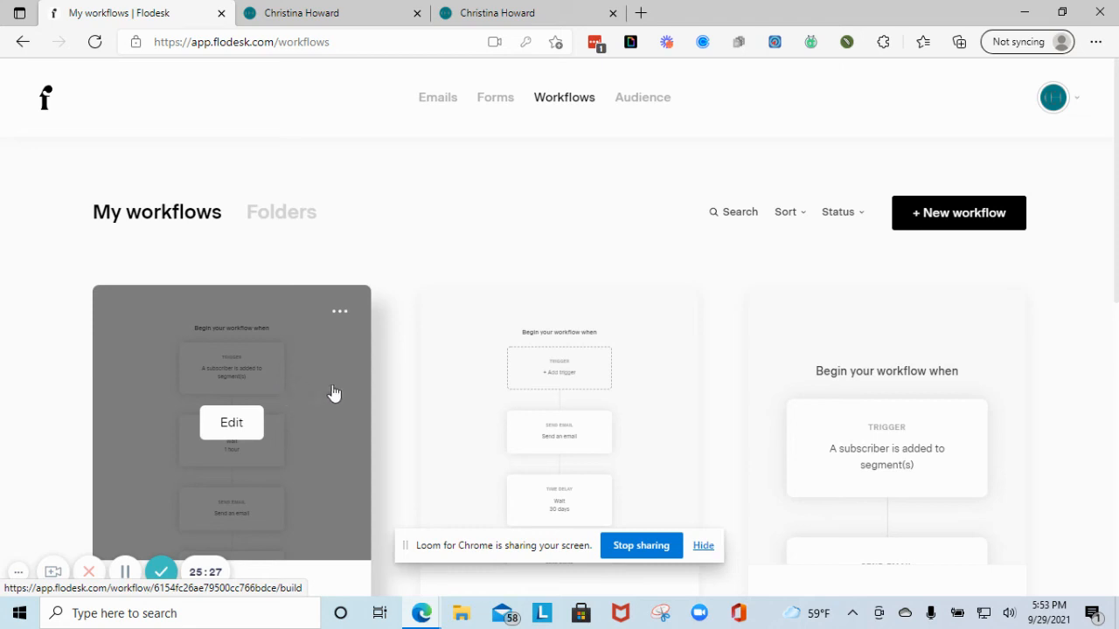
mouse_move(516, 368)
scroll(699, 333, "down", 1)
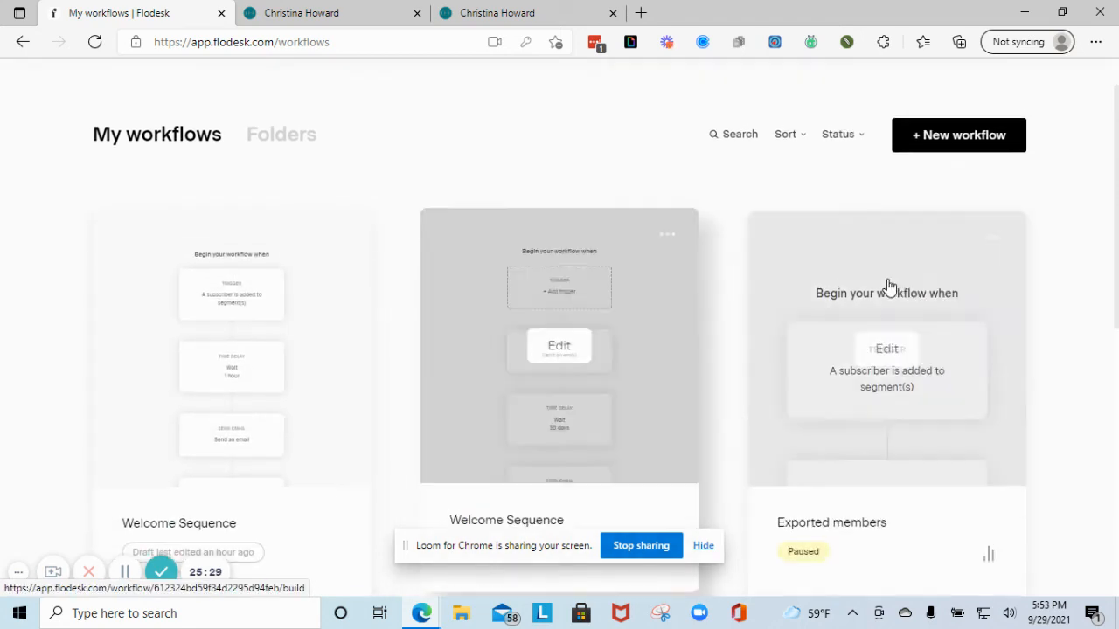
left_click(936, 139)
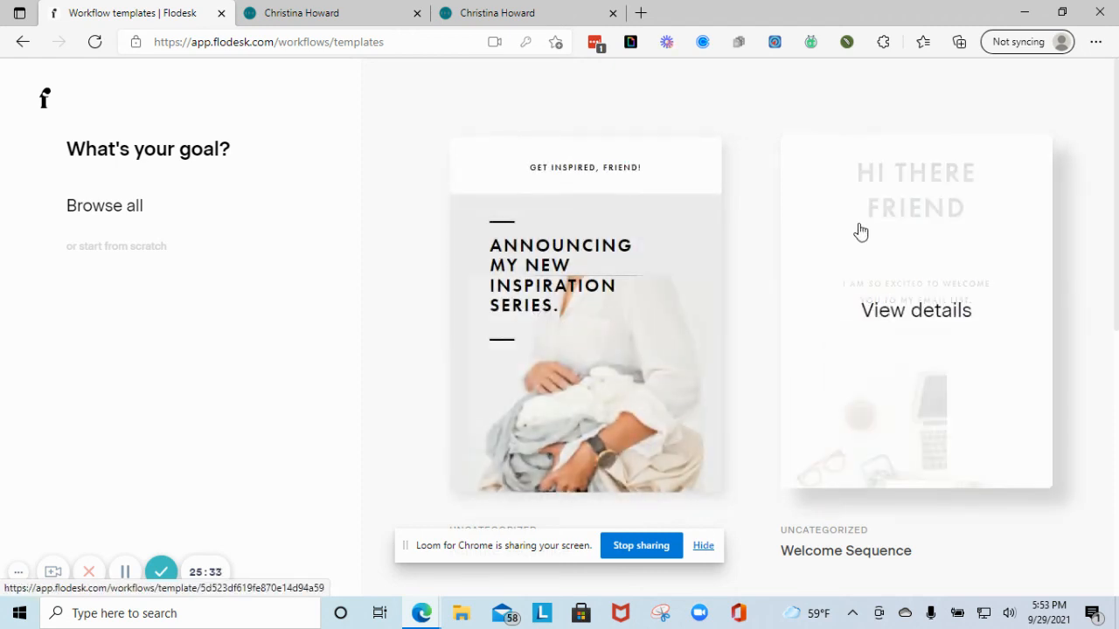
- Pick the Lead Magnet Delivery template from the gallery and customize it
scroll(797, 288, "down", 5)
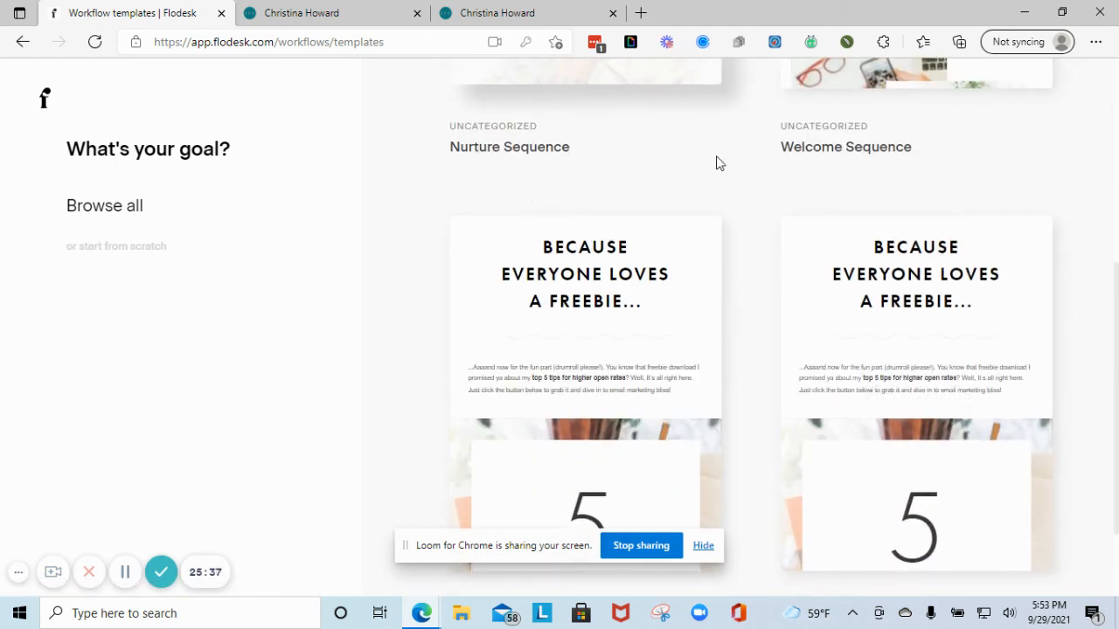
scroll(827, 145, "down", 2)
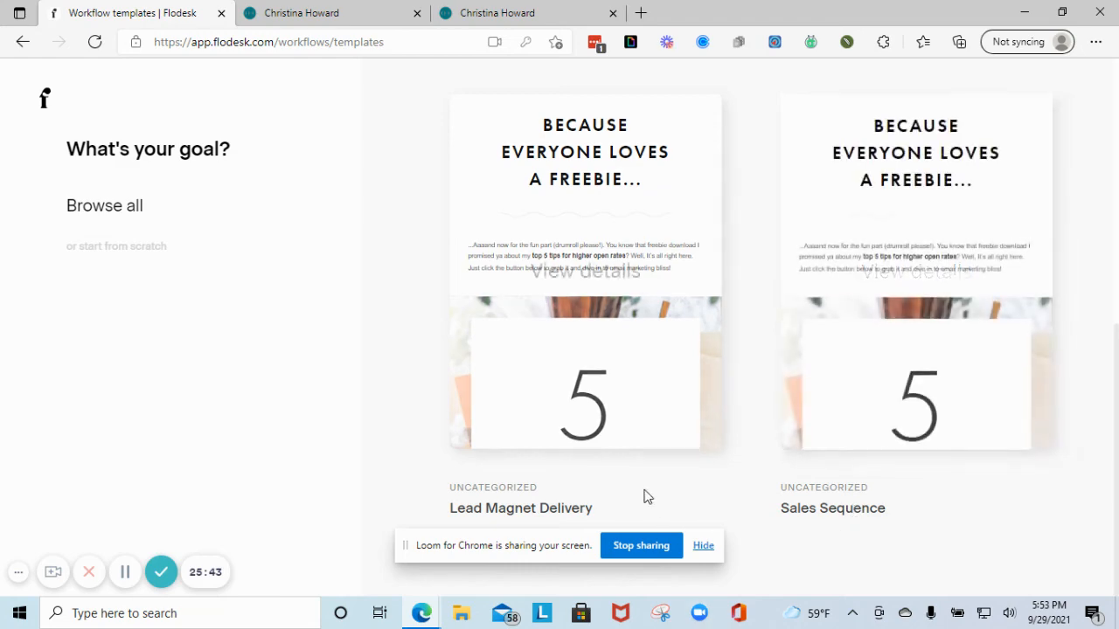
scroll(637, 481, "up", 4)
scroll(602, 367, "up", 1)
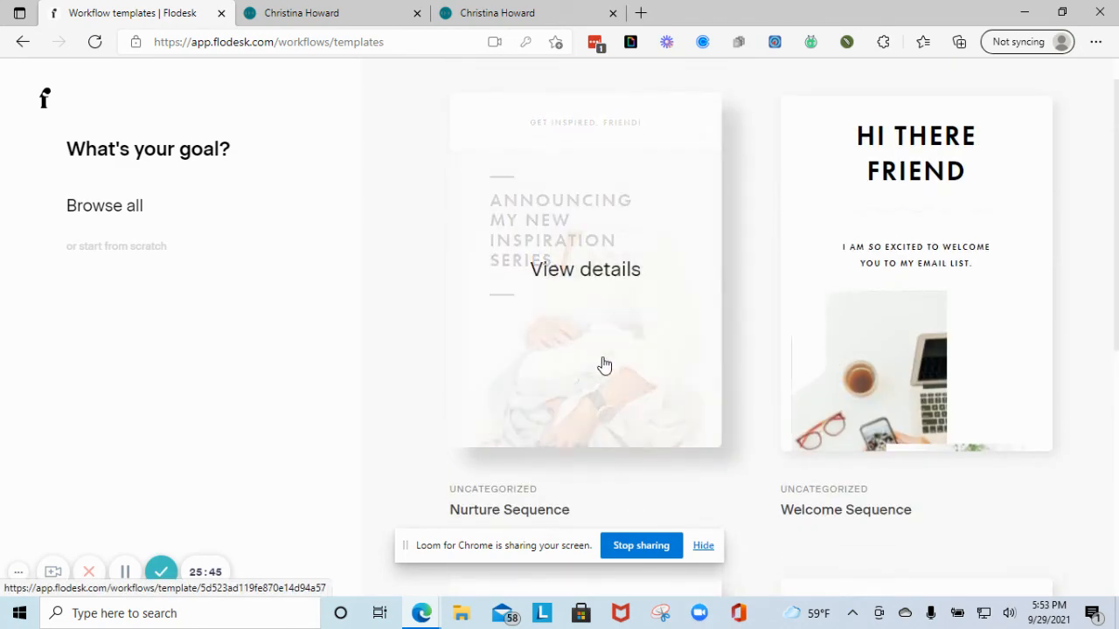
scroll(617, 355, "down", 3)
left_click(598, 403)
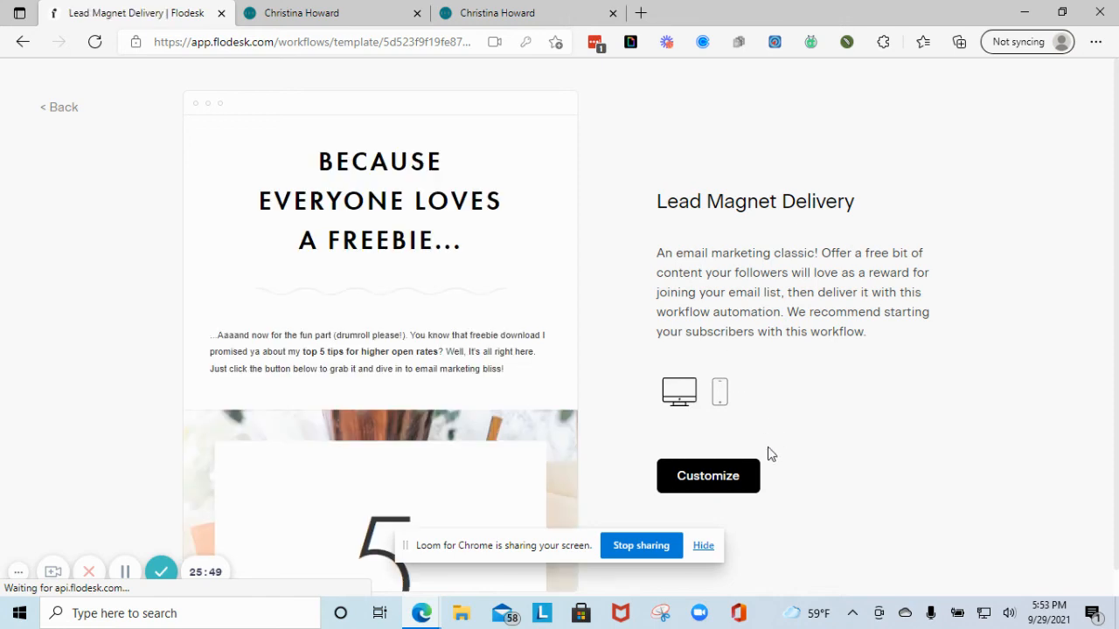
left_click(724, 475)
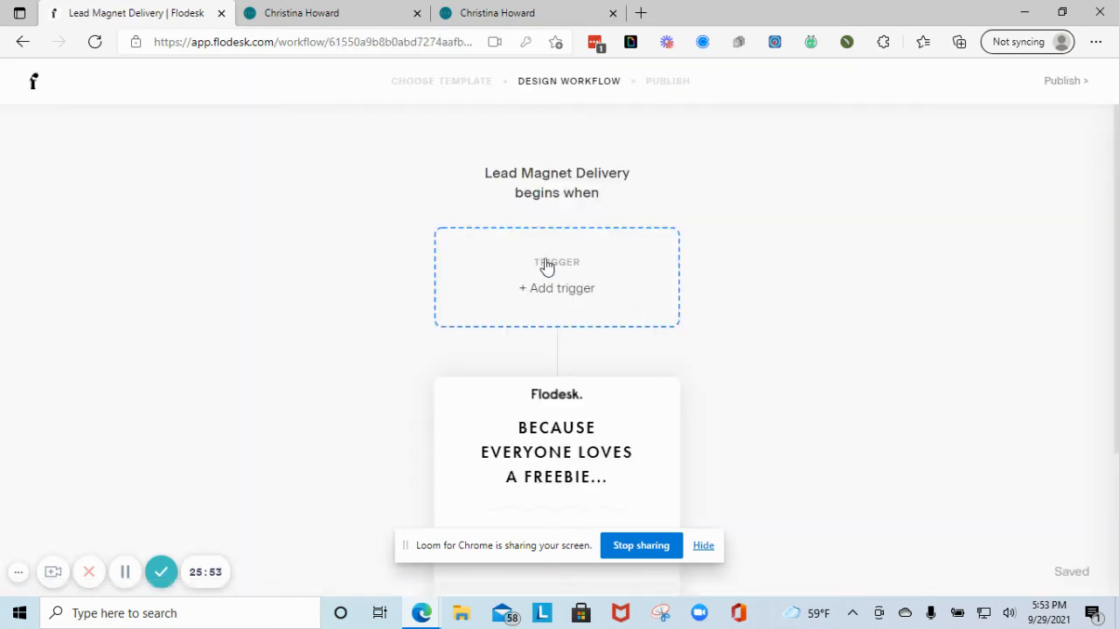
- Set the trigger to 'A subscriber is added to segment(s)' with Fall Masterclass, then open the freebie email's settings
left_click(548, 289)
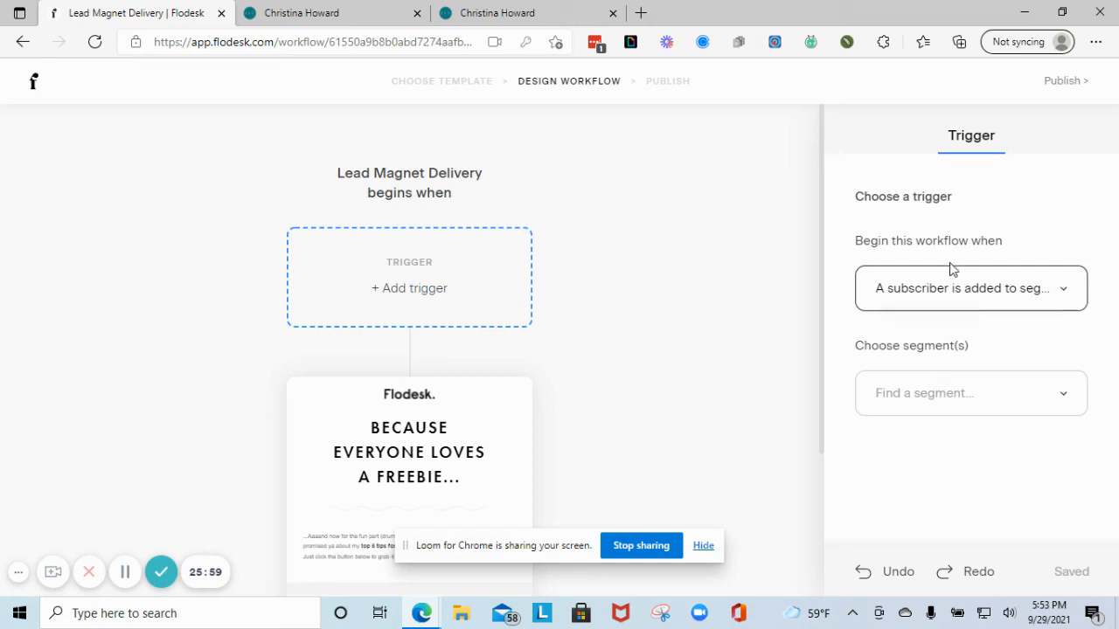
left_click(1034, 288)
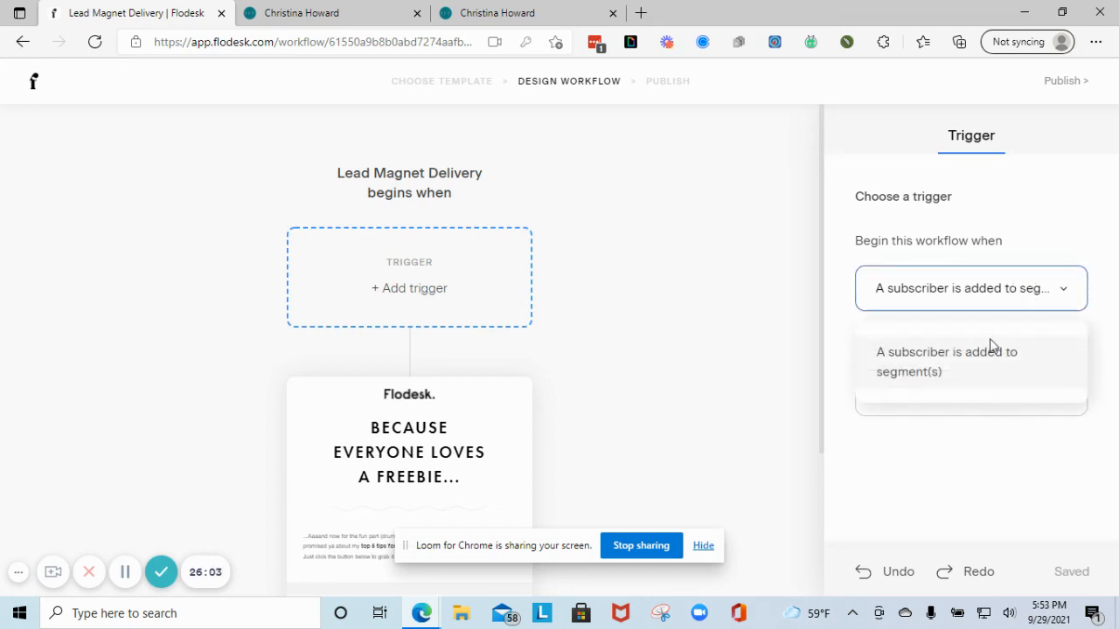
left_click(964, 373)
left_click(969, 393)
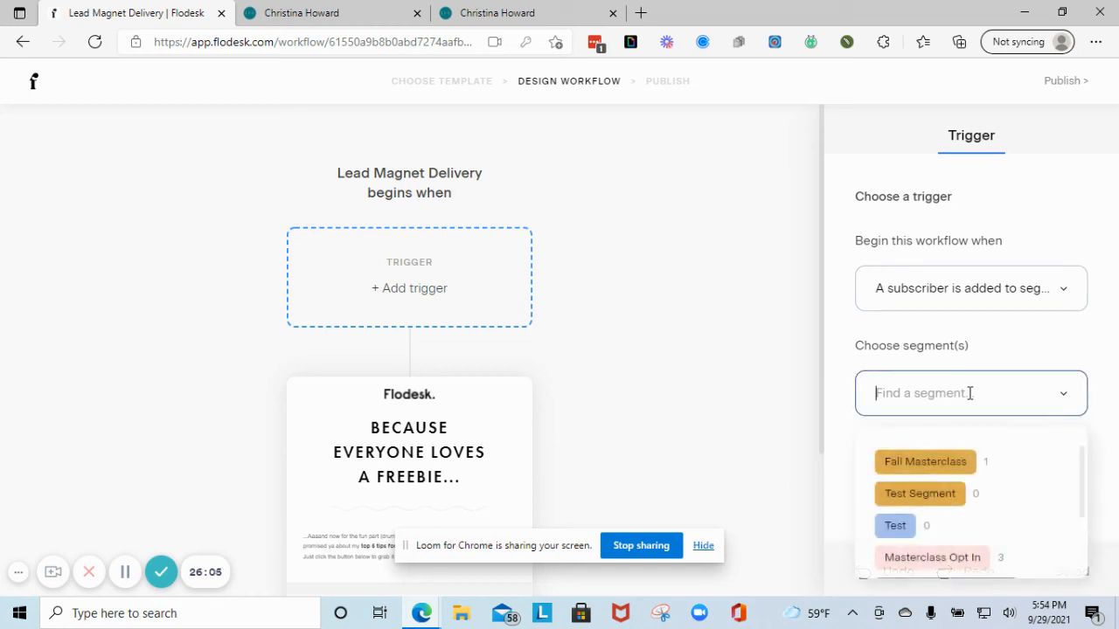
left_click(949, 465)
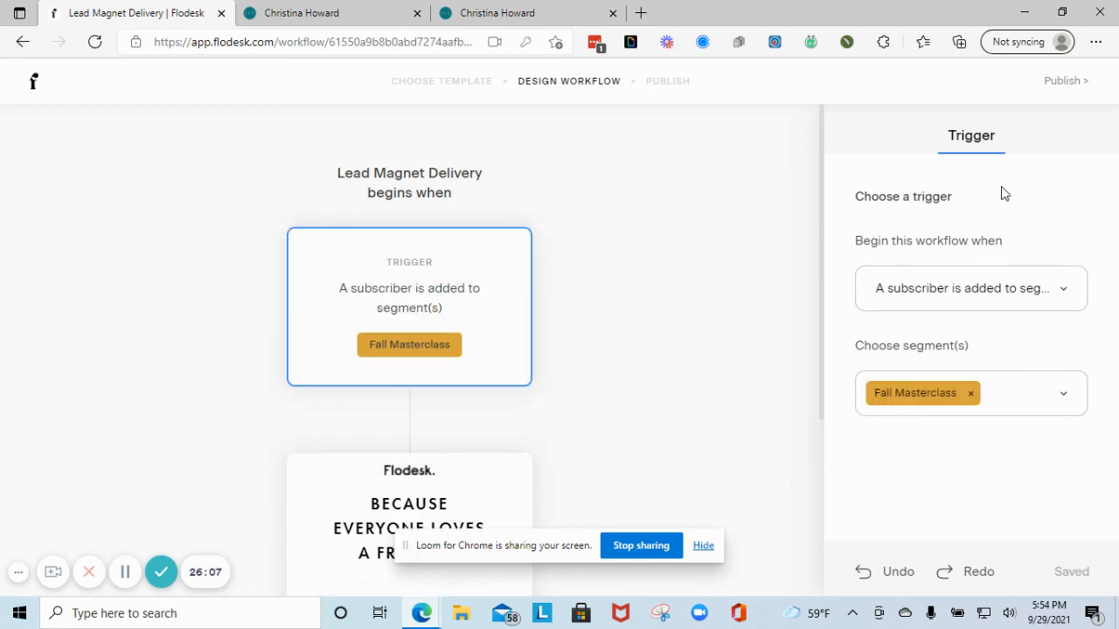
scroll(412, 411, "down", 3)
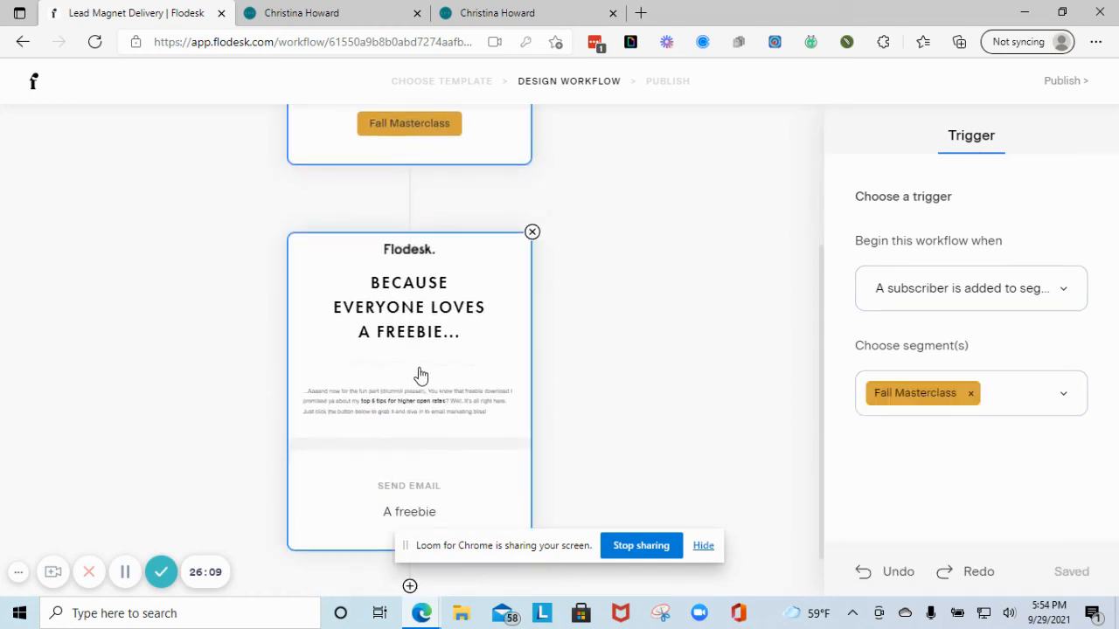
left_click(420, 375)
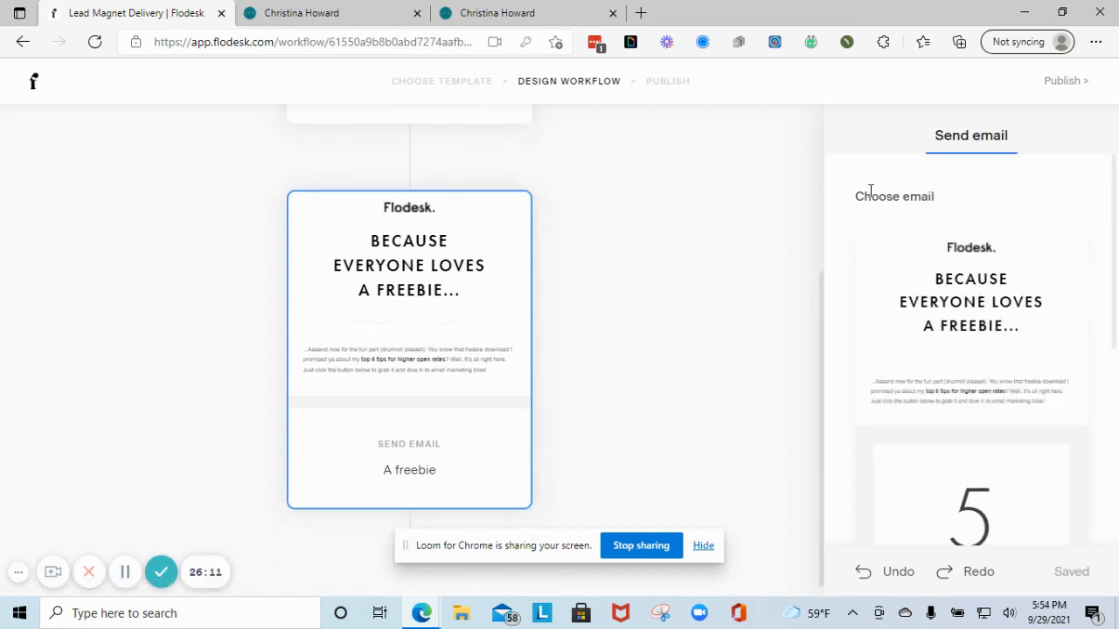
scroll(953, 323, "down", 2)
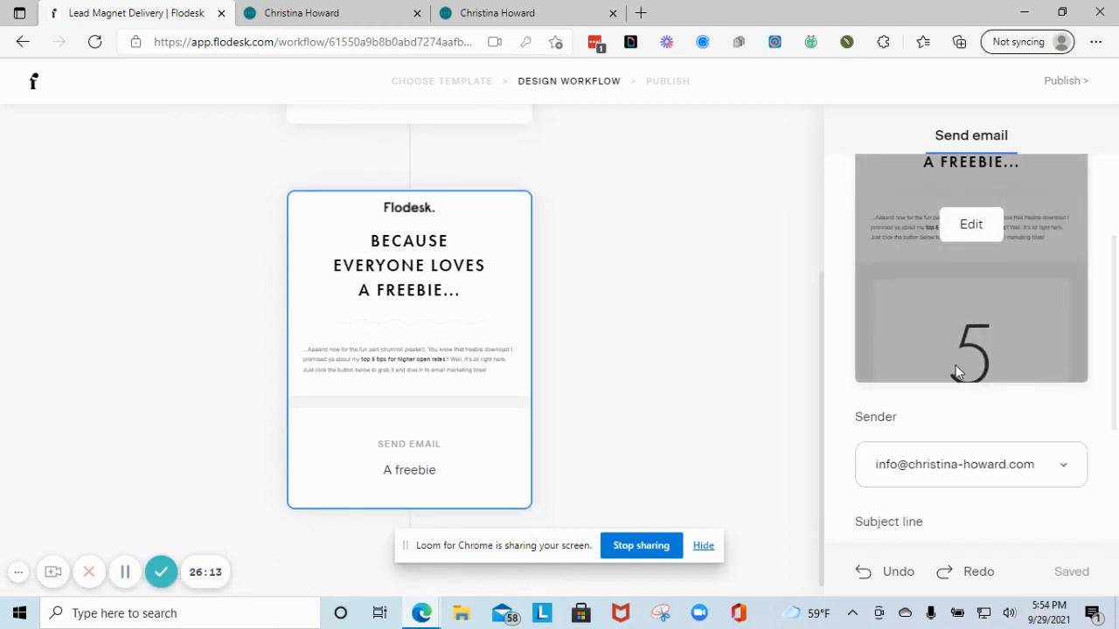
- Edit the freebie email, dismiss the layouts popup, and scroll through its 5 tips content
left_click(983, 229)
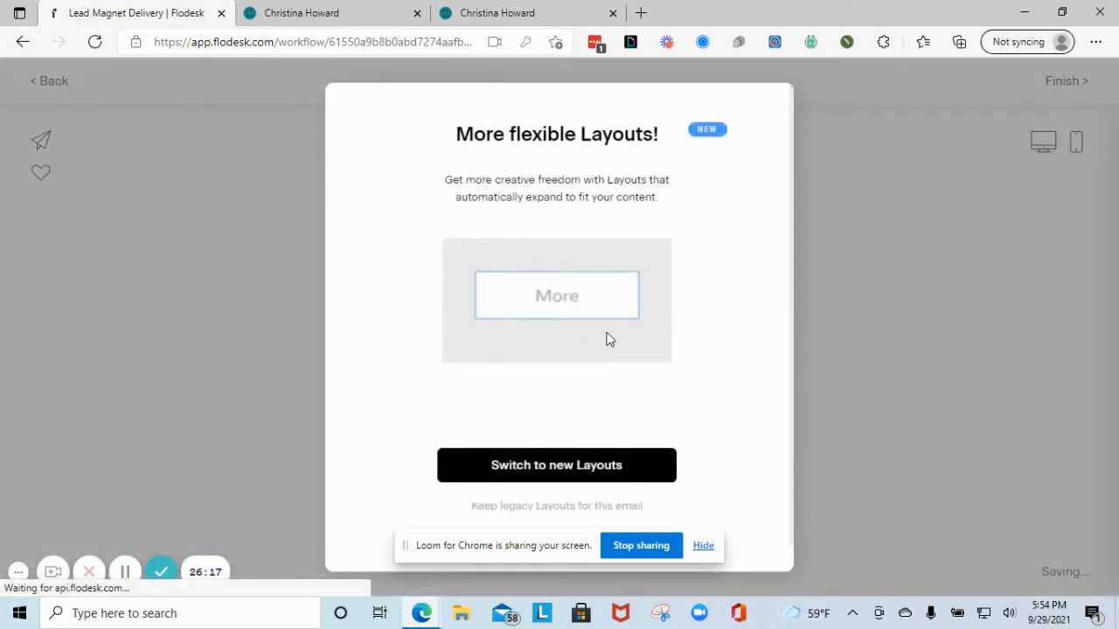
left_click(569, 506)
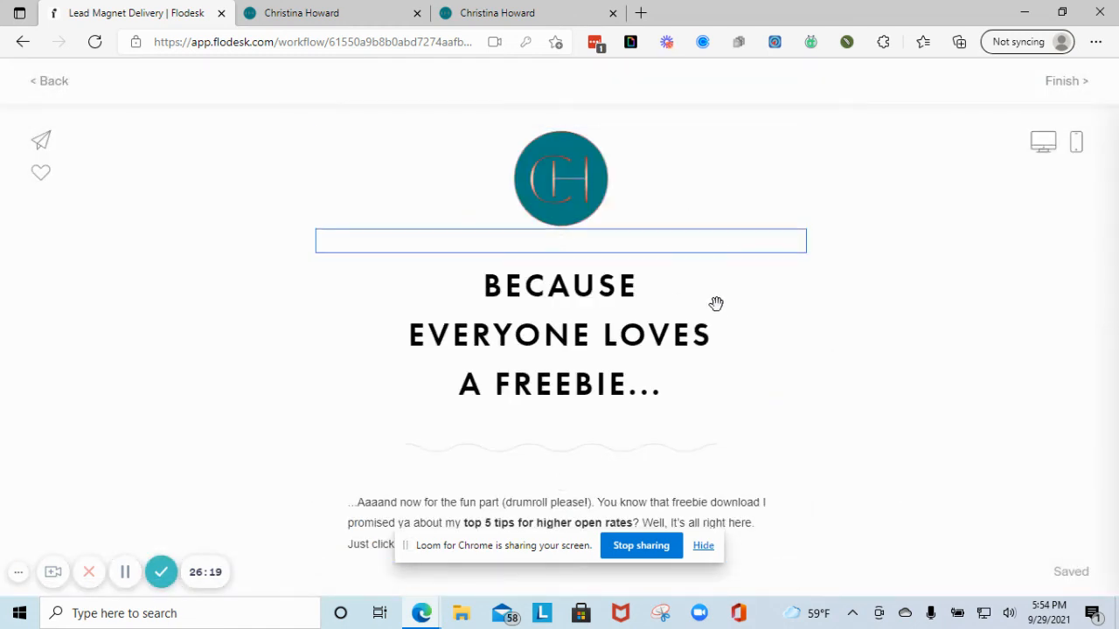
scroll(716, 314, "down", 2)
scroll(568, 354, "down", 10)
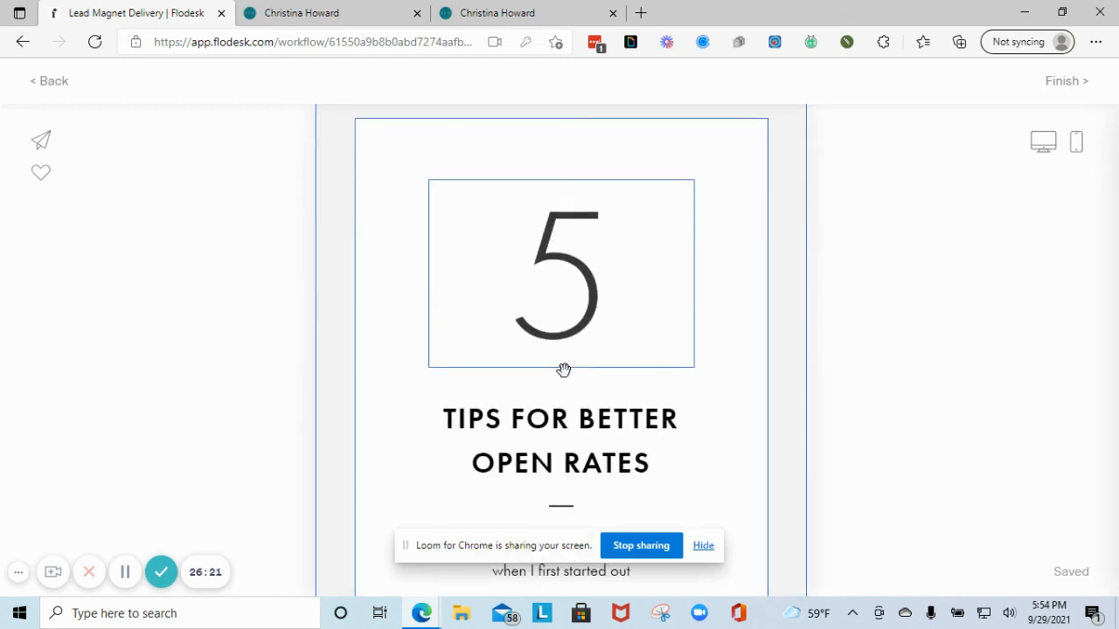
scroll(569, 382, "down", 3)
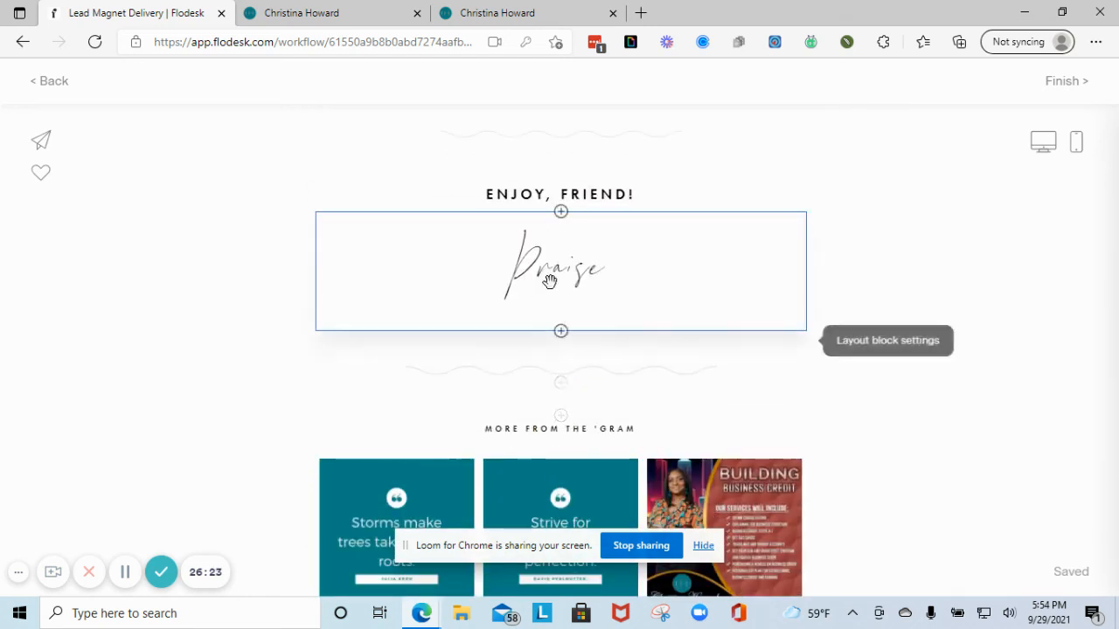
scroll(548, 282, "down", 3)
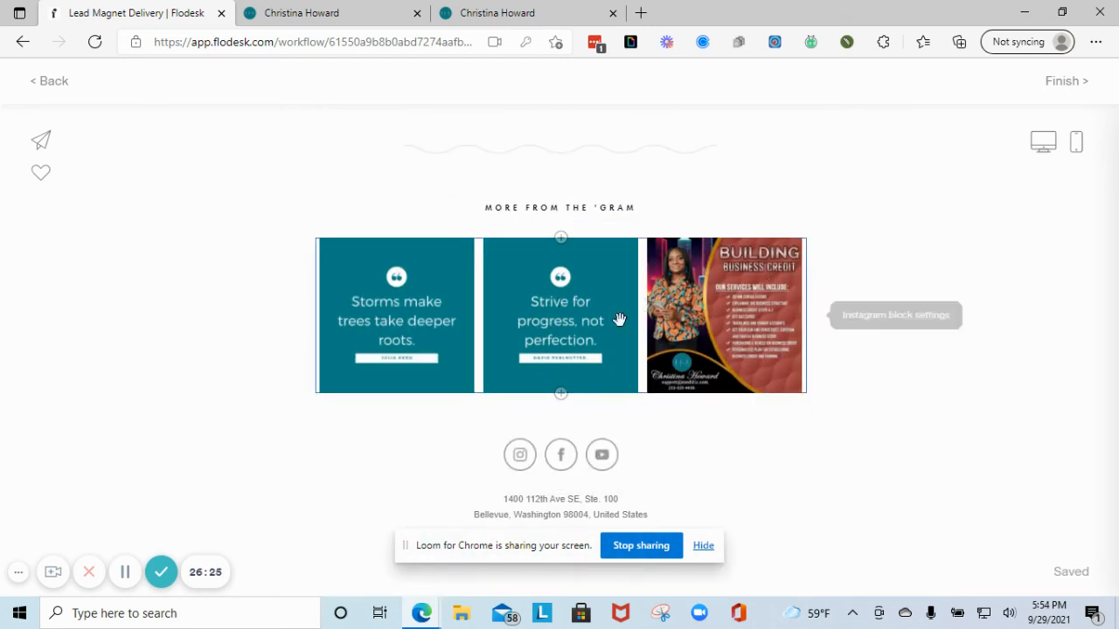
scroll(692, 338, "down", 1)
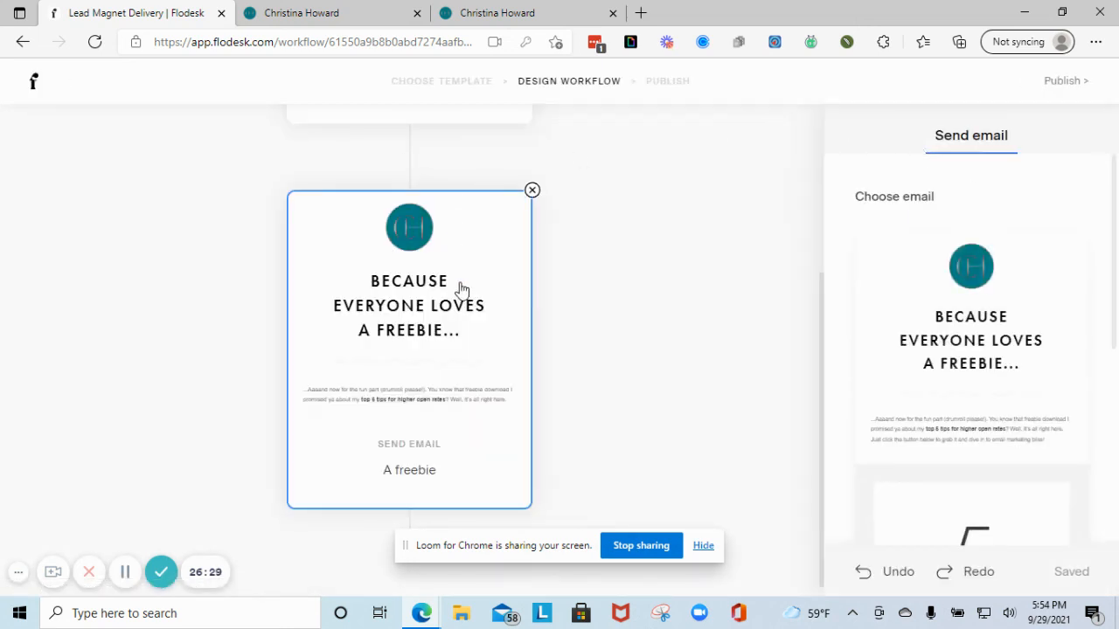
- Insert a time delay after the trigger and change its unit to hours, making it 1 hour
scroll(489, 314, "up", 3)
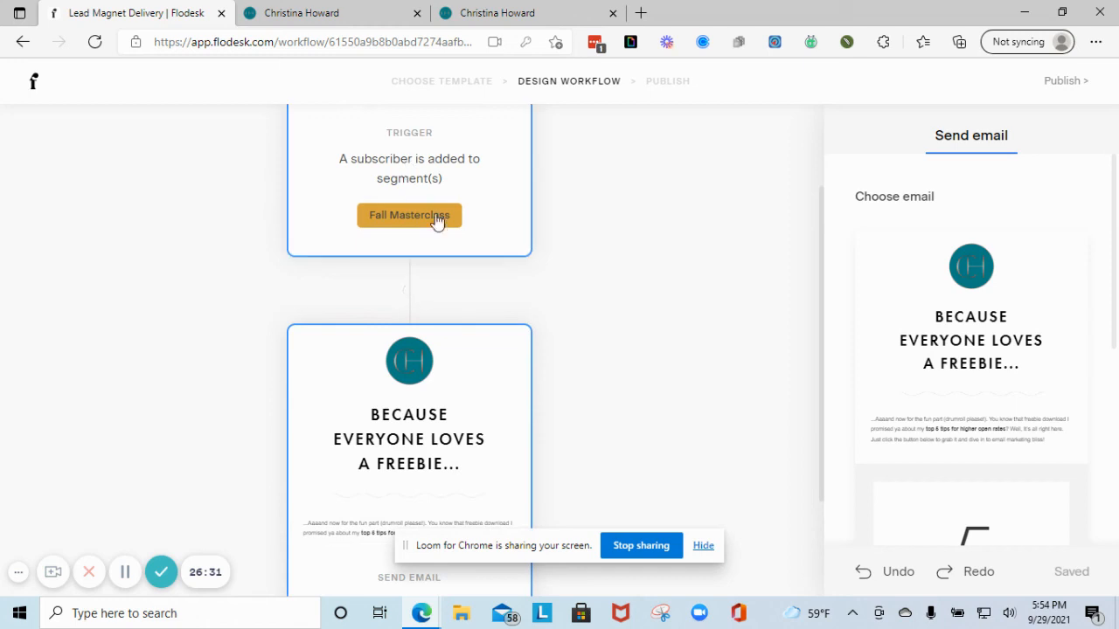
scroll(451, 201, "up", 2)
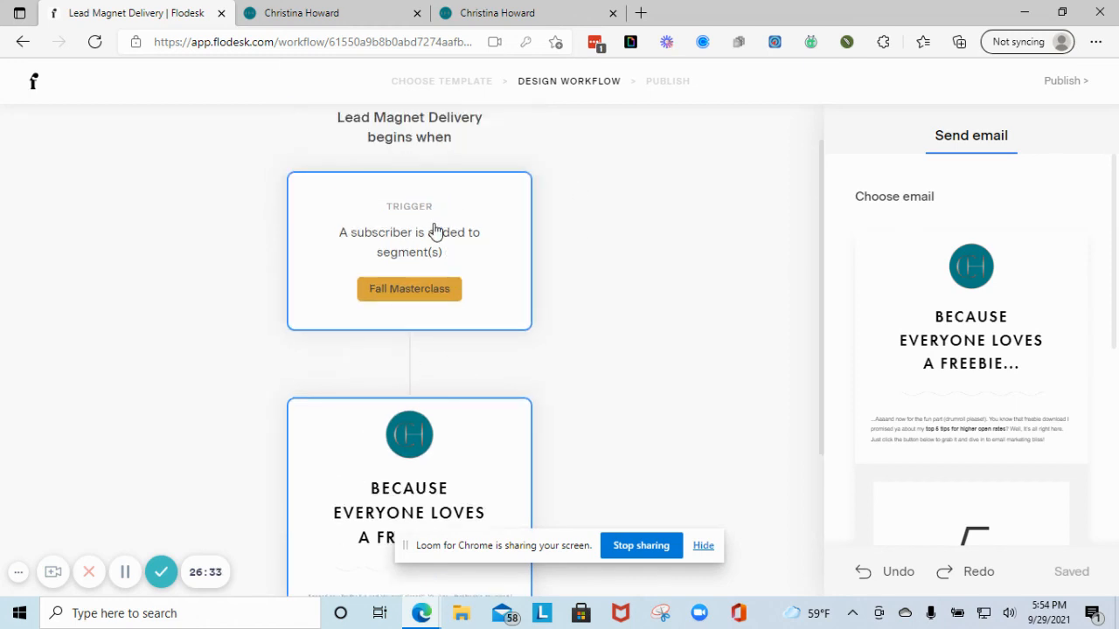
left_click(410, 366)
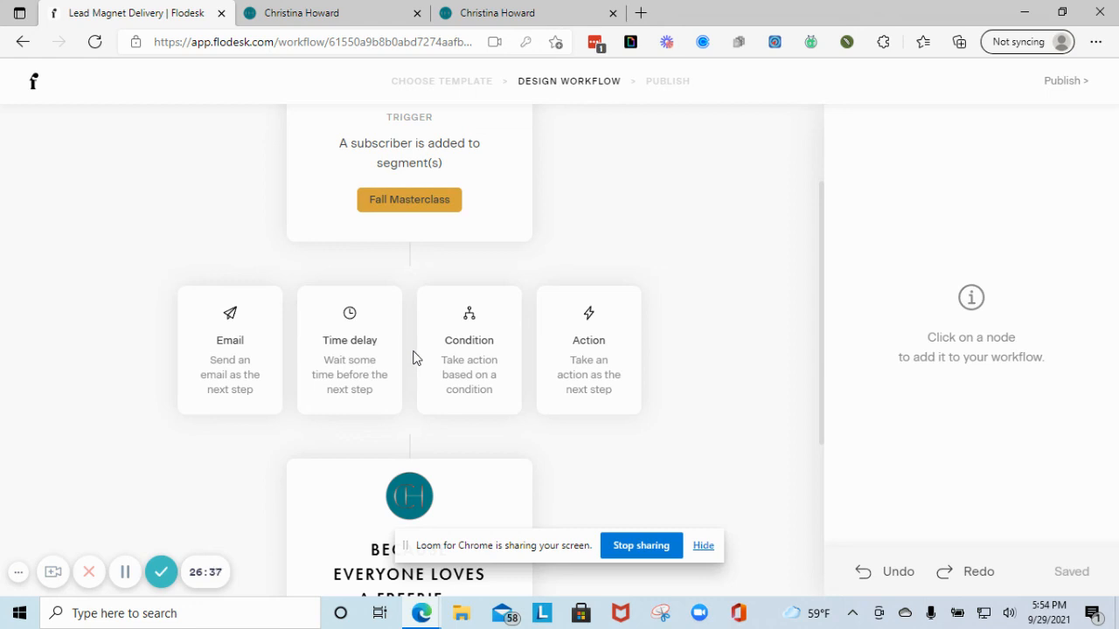
left_click(361, 349)
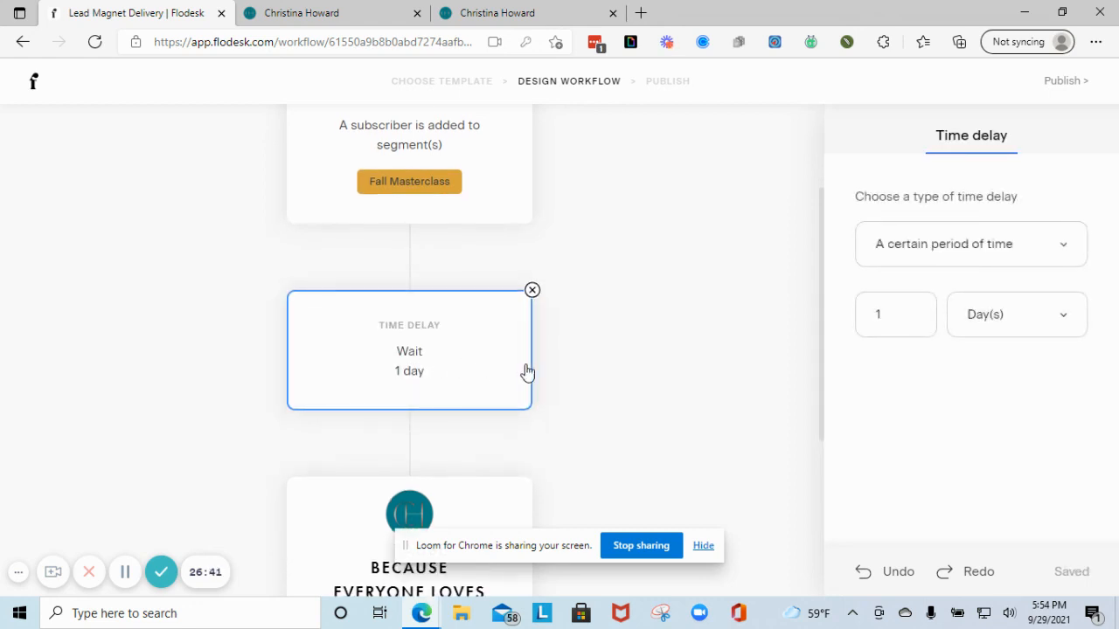
scroll(437, 437, "down", 3)
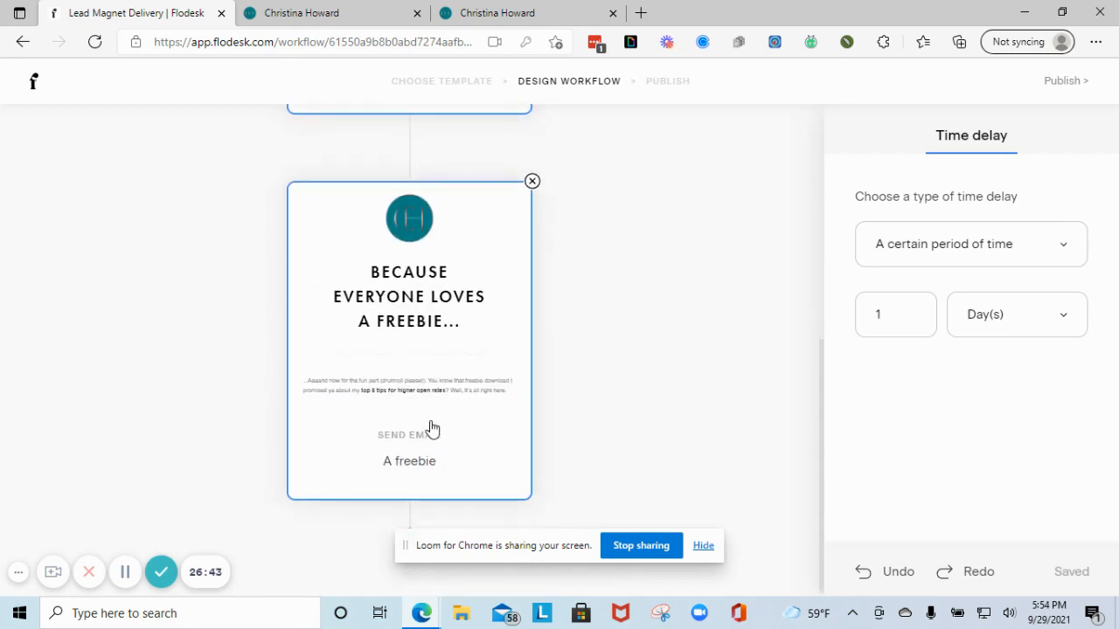
scroll(429, 428, "up", 2)
scroll(419, 418, "up", 1)
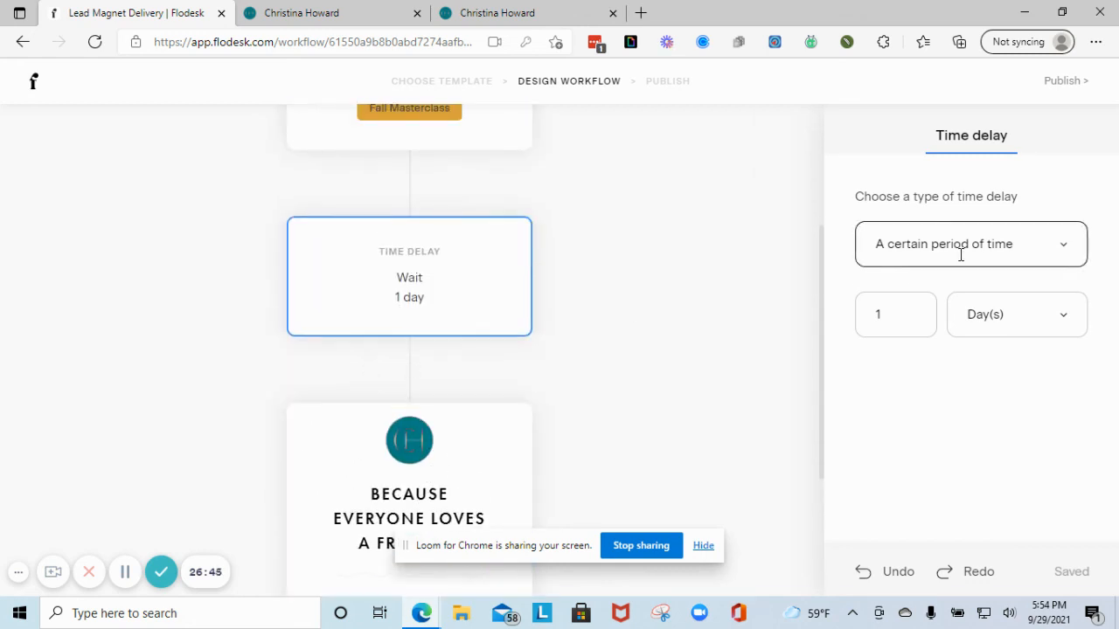
left_click(1005, 318)
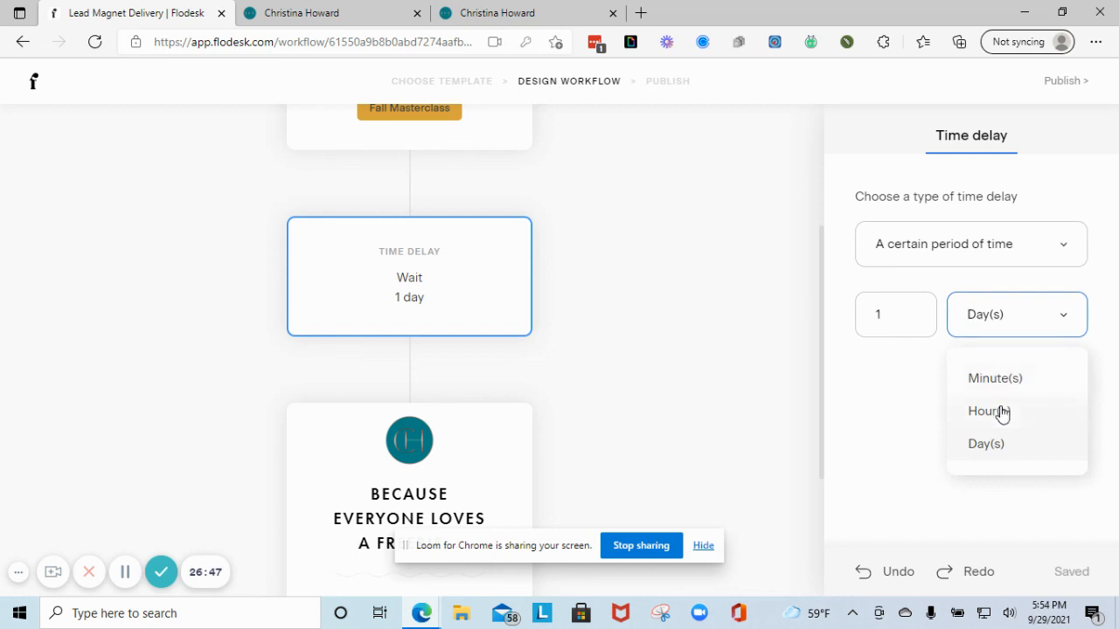
left_click(1002, 413)
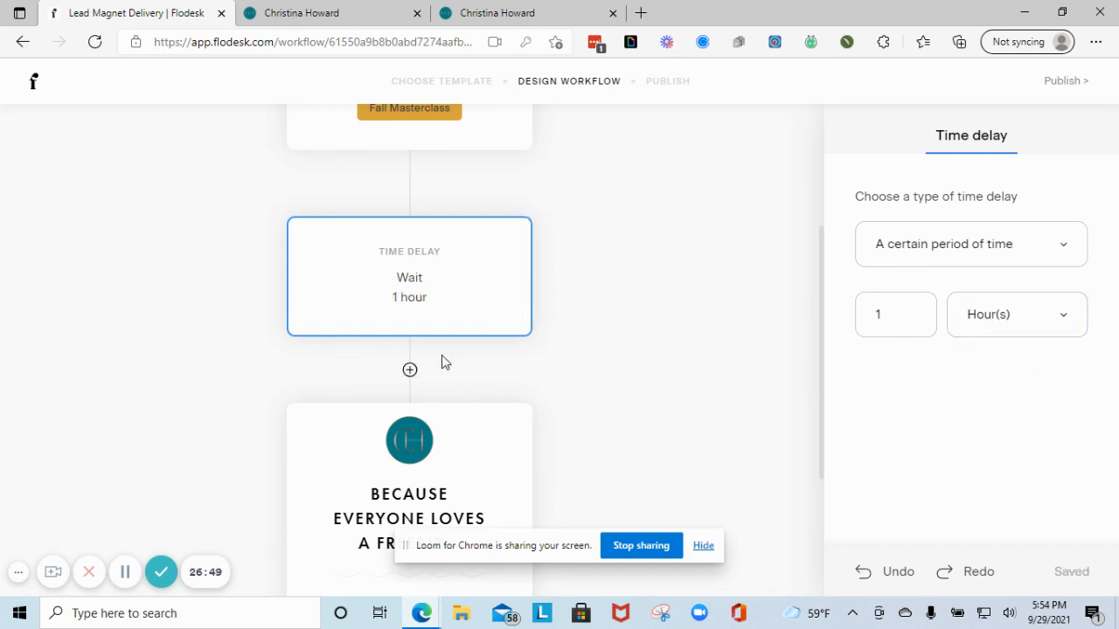
- Bring up the step choices below the A freebie email
scroll(428, 357, "down", 3)
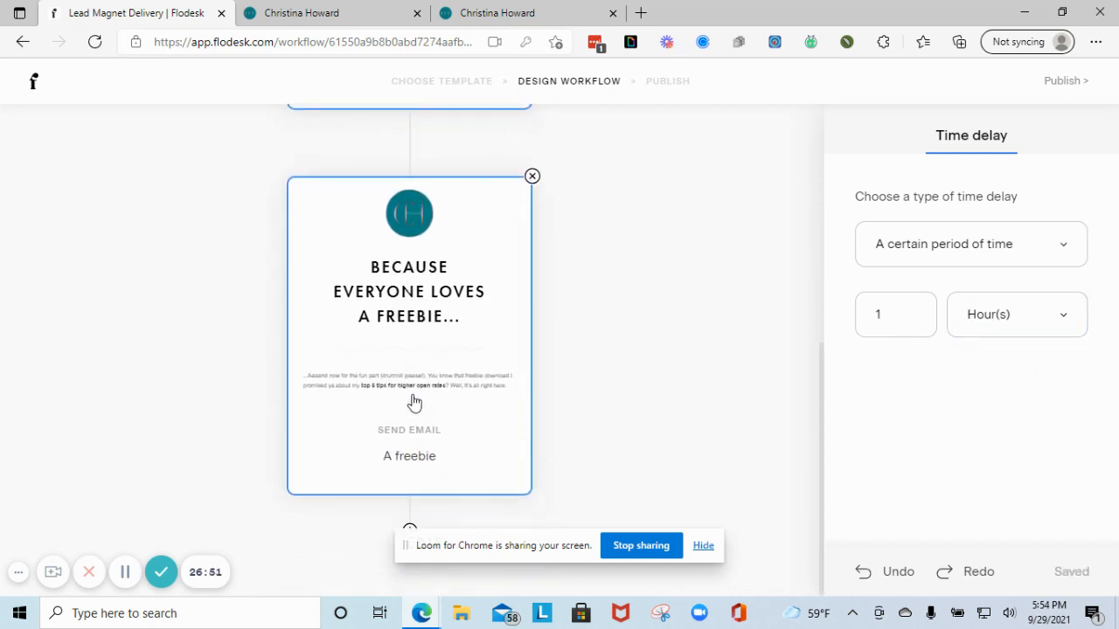
left_click_drag(420, 555, 516, 567)
left_click(410, 531)
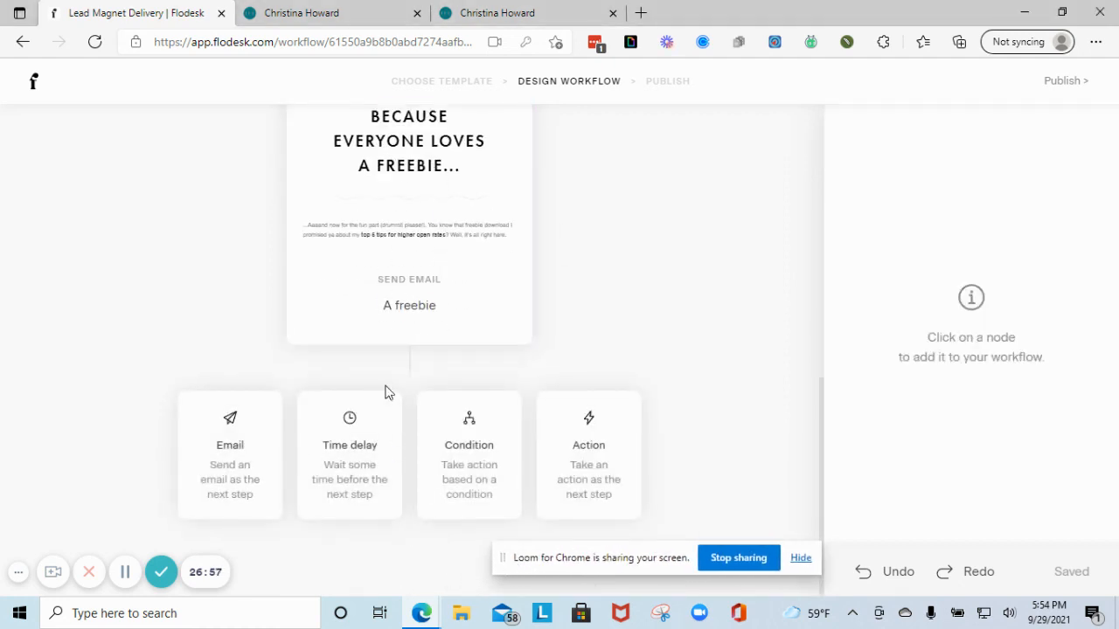
- Add a condition step set to 'Subscriber has clicked a link'
left_click(459, 469)
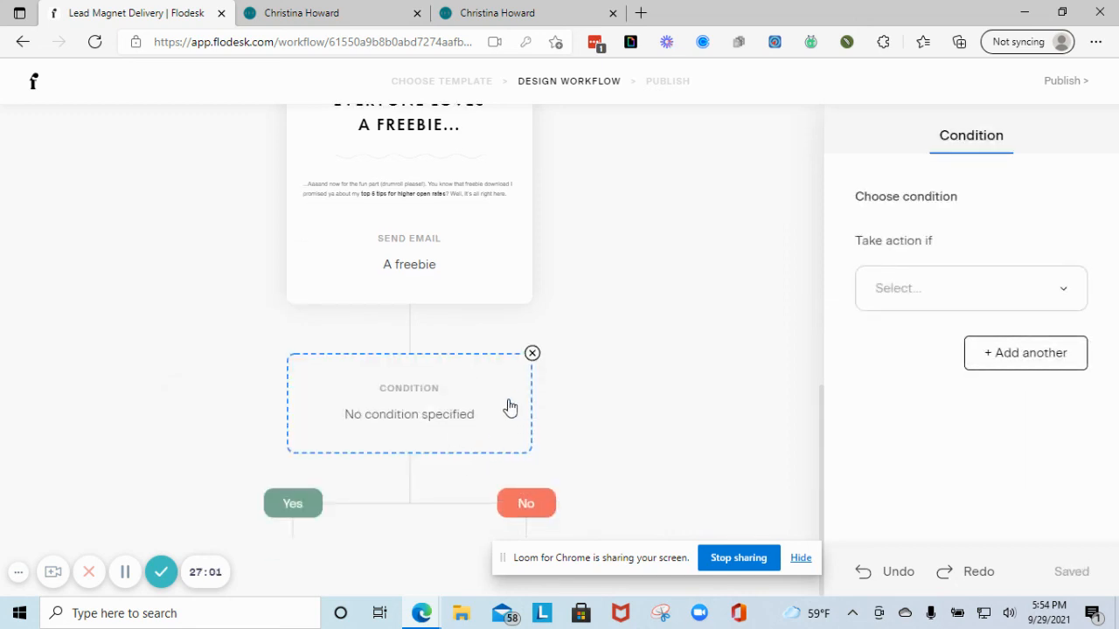
left_click(964, 289)
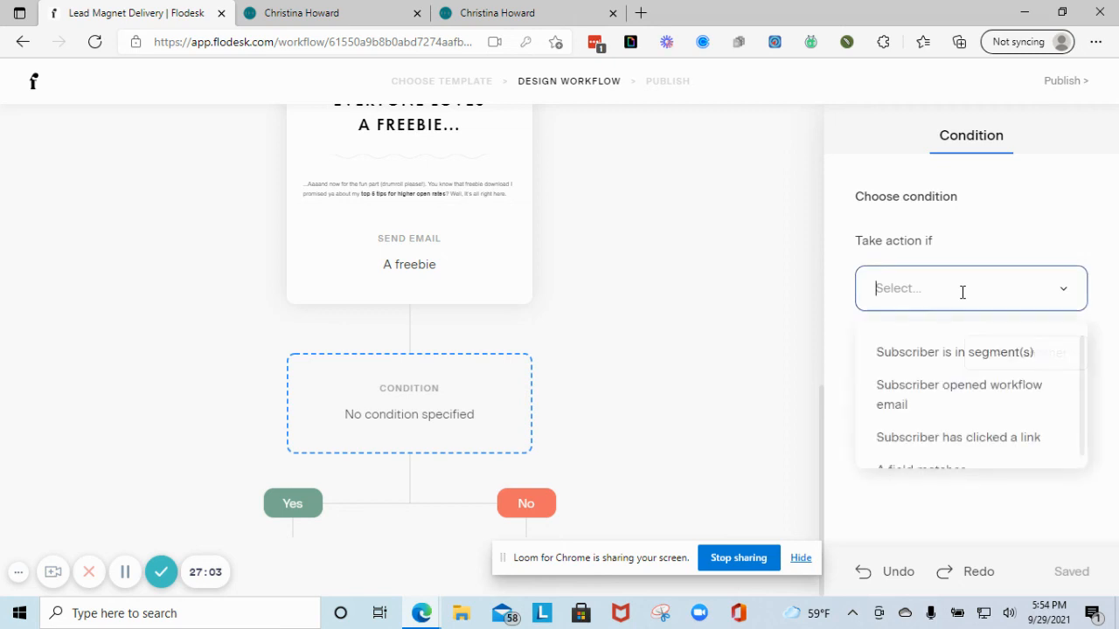
scroll(987, 398, "down", 1)
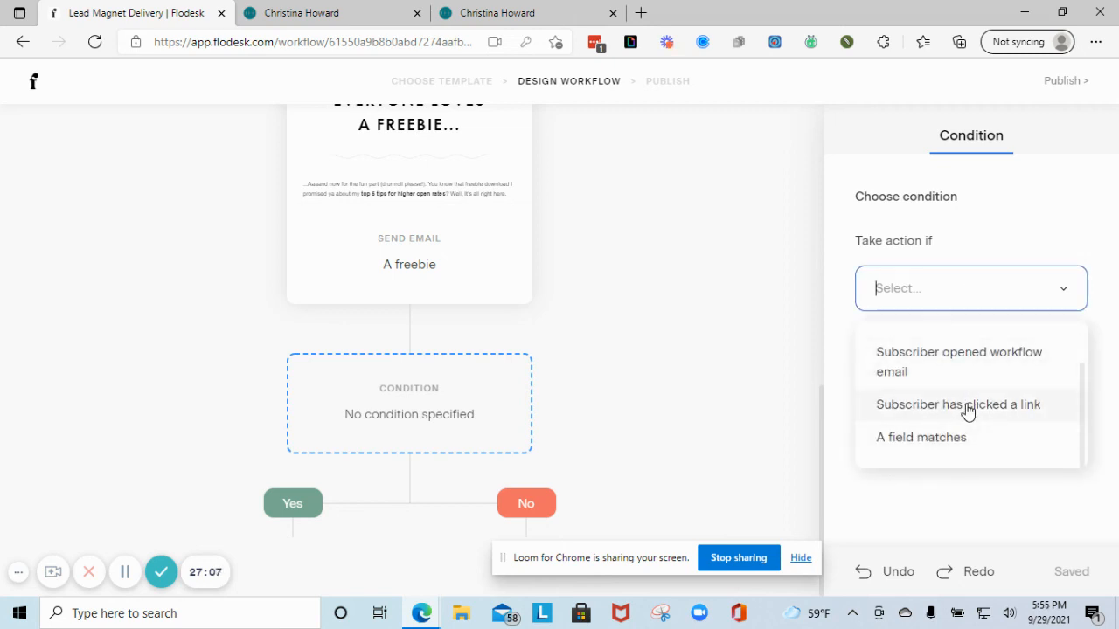
left_click(967, 406)
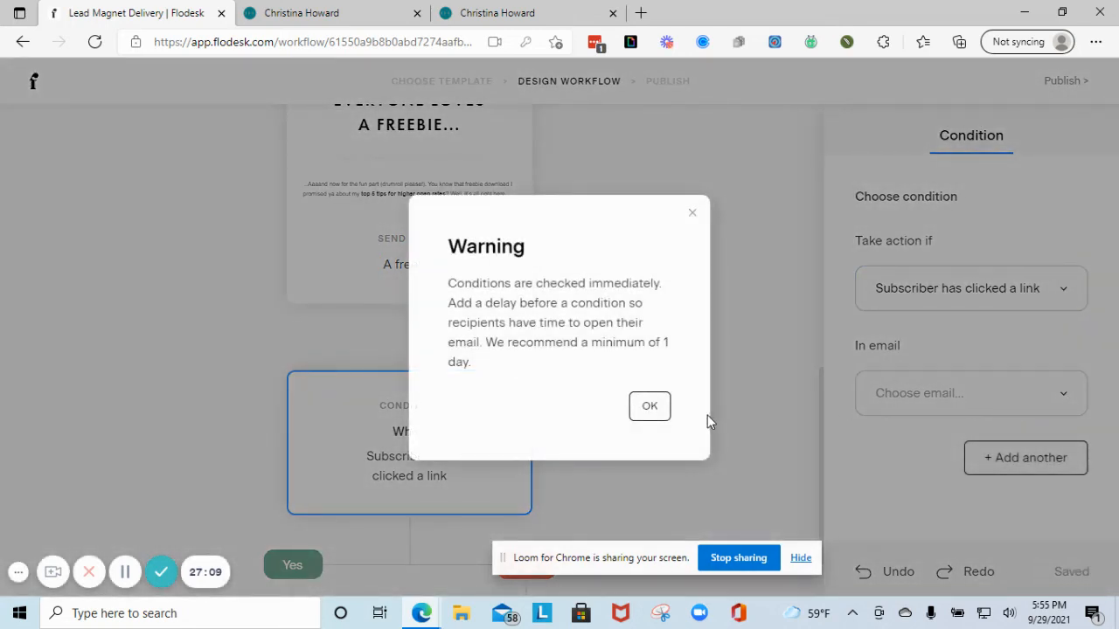
left_click(652, 411)
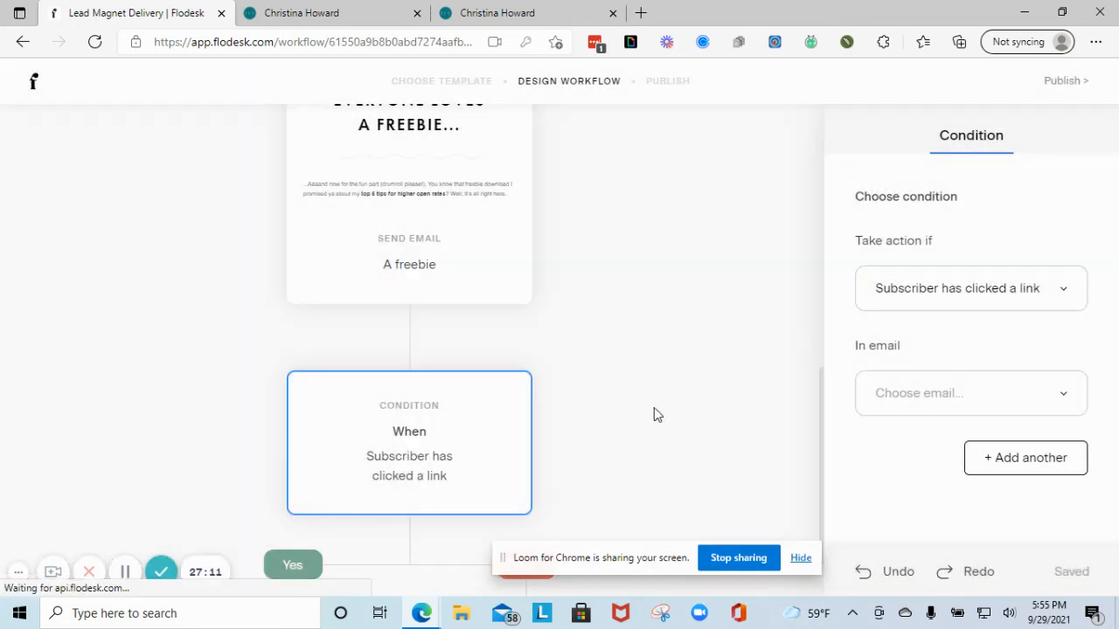
- Point the condition at the website homepage link in the A freebie email
left_click(967, 389)
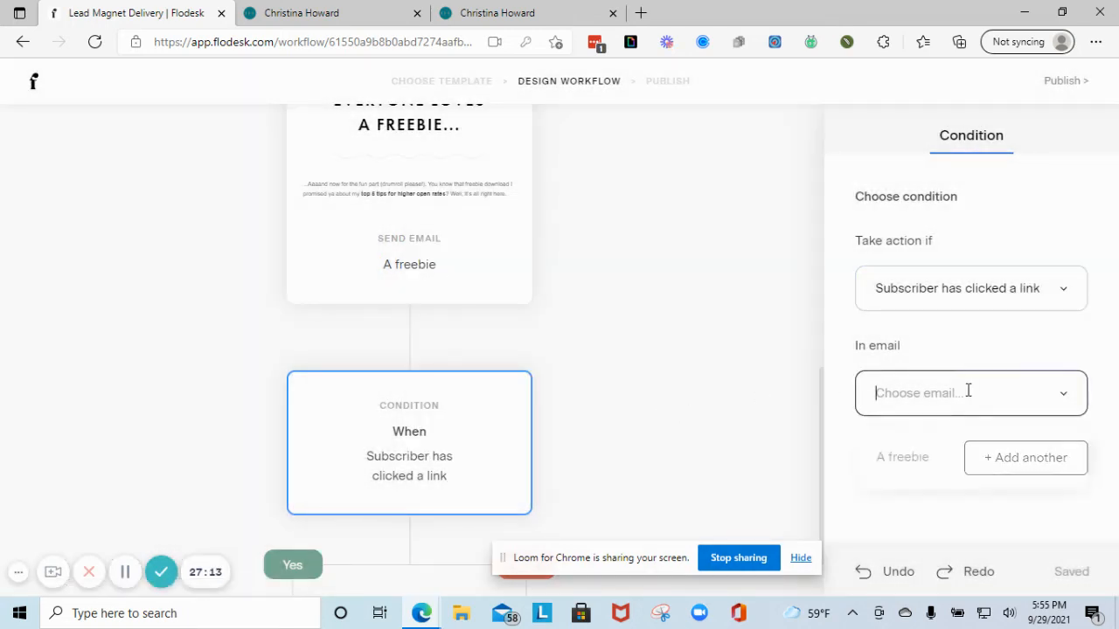
left_click(927, 460)
left_click(649, 406)
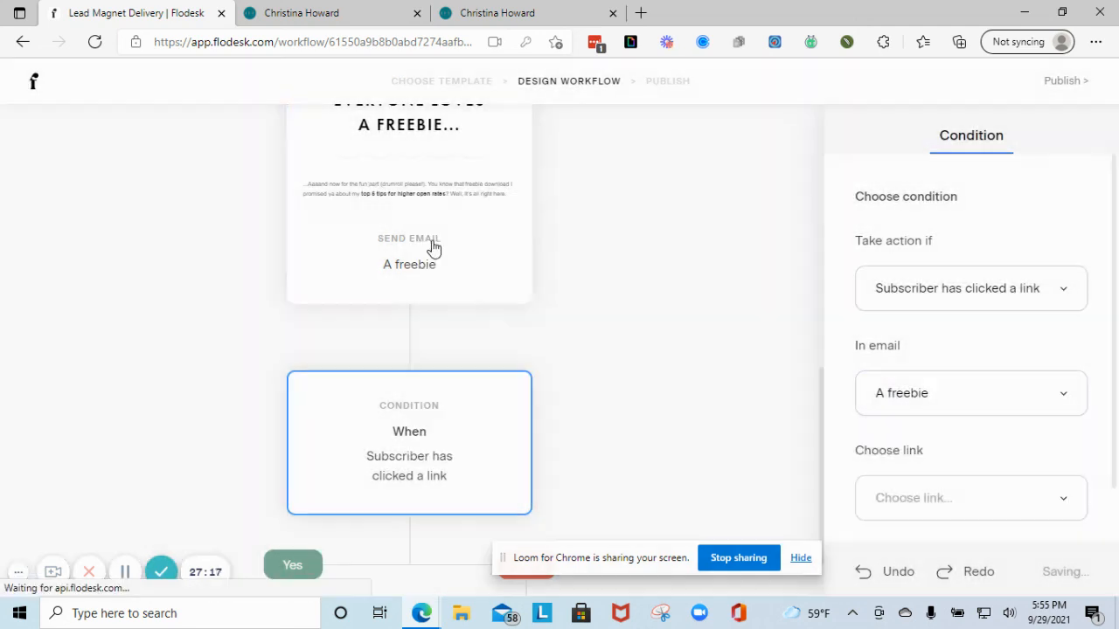
left_click(958, 500)
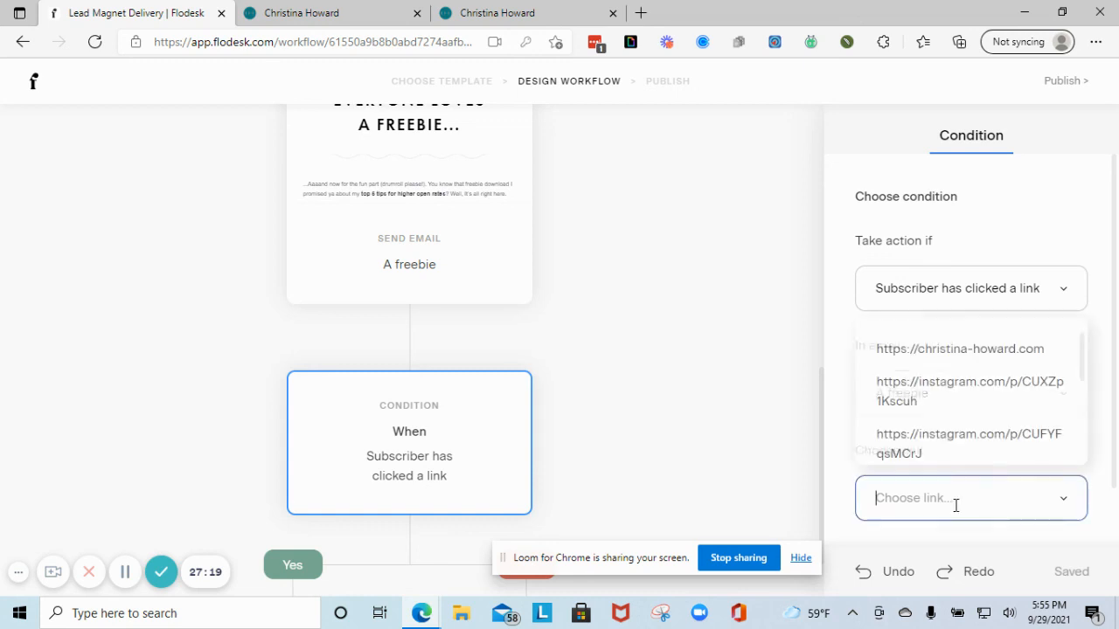
left_click(951, 357)
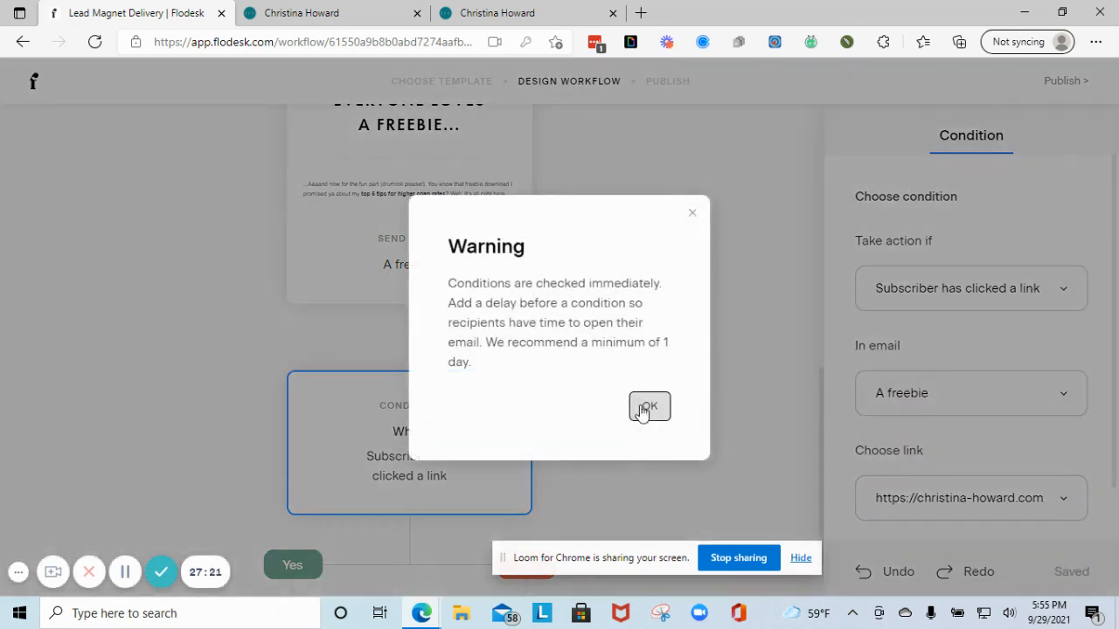
left_click(639, 407)
scroll(1003, 430, "down", 1)
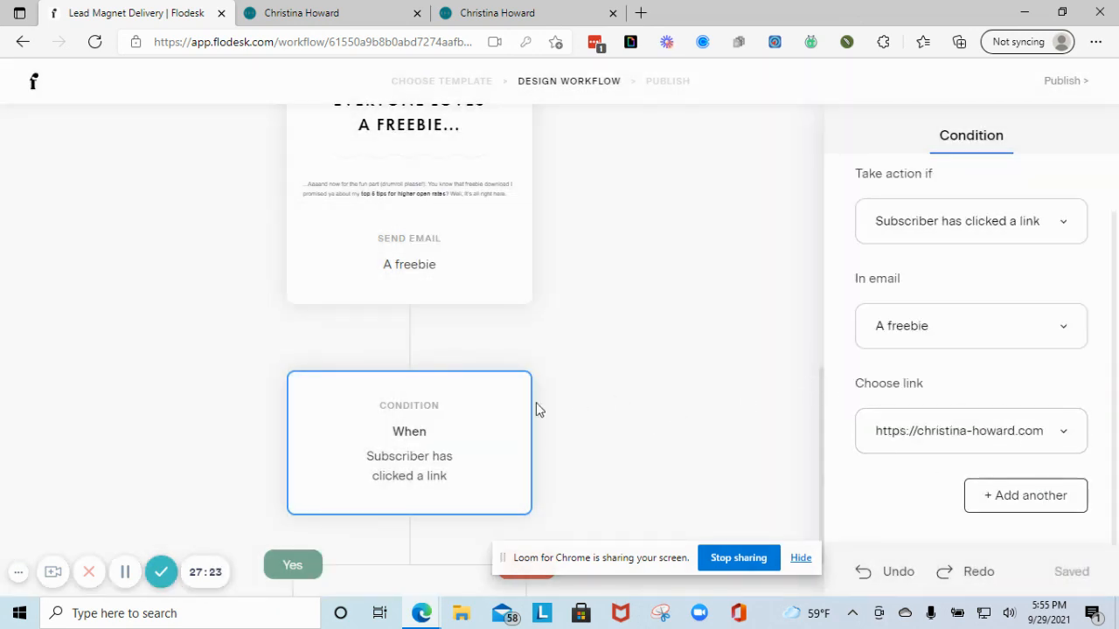
scroll(473, 414, "down", 1)
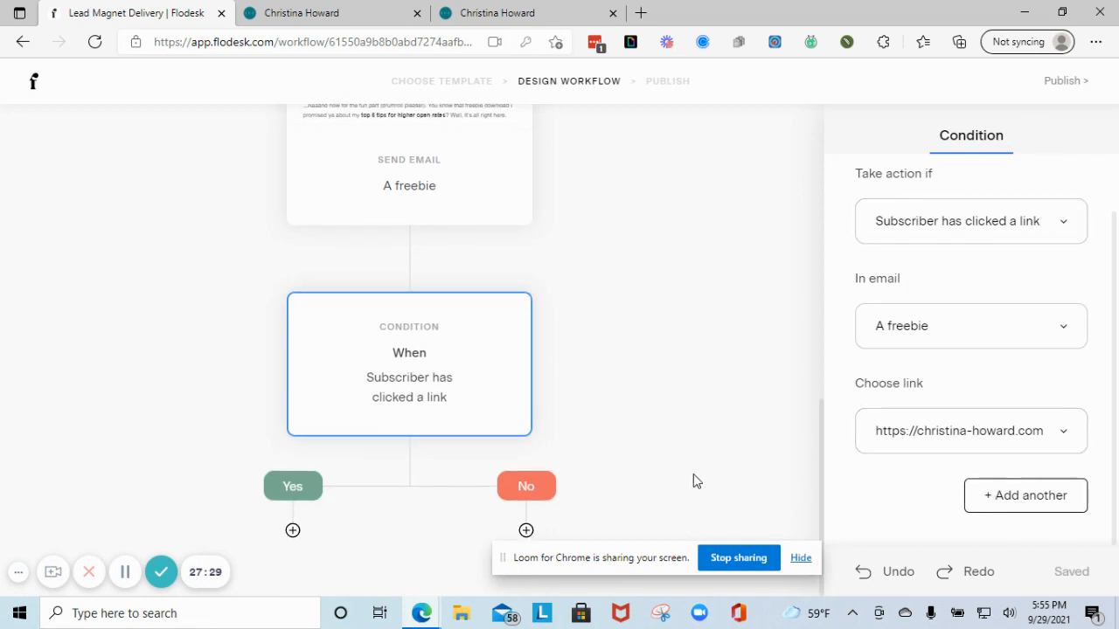
scroll(767, 373, "up", 2)
scroll(499, 387, "down", 2)
- Add a 'Remove subscribers from segment(s)' action under Yes, targeting Fall Masterclass
left_click(293, 531)
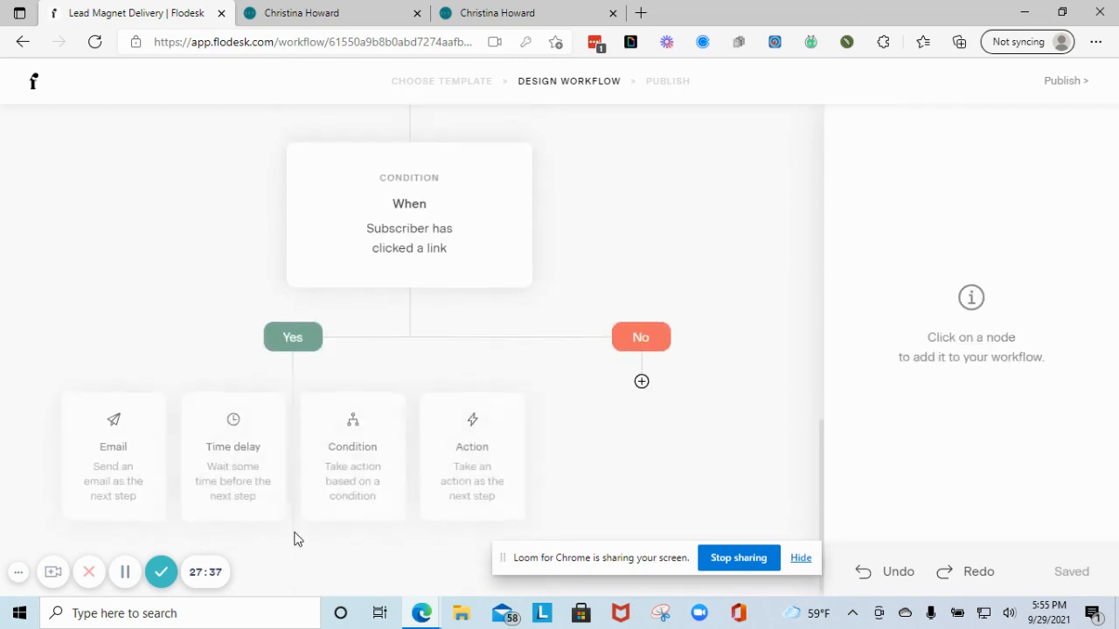
left_click(451, 461)
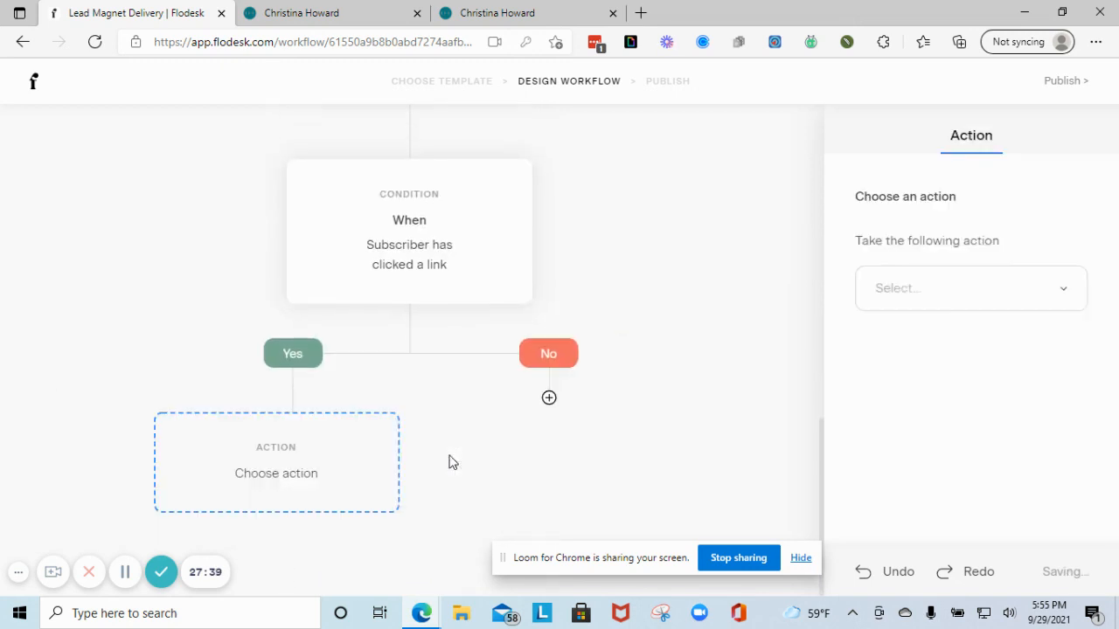
left_click(974, 287)
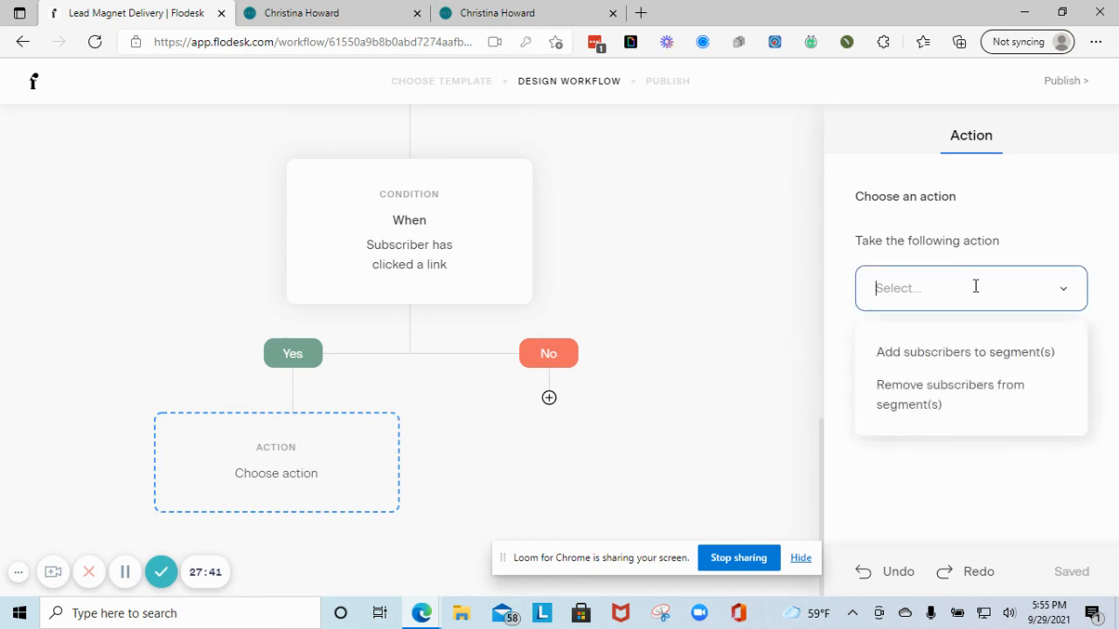
left_click(954, 402)
left_click(966, 393)
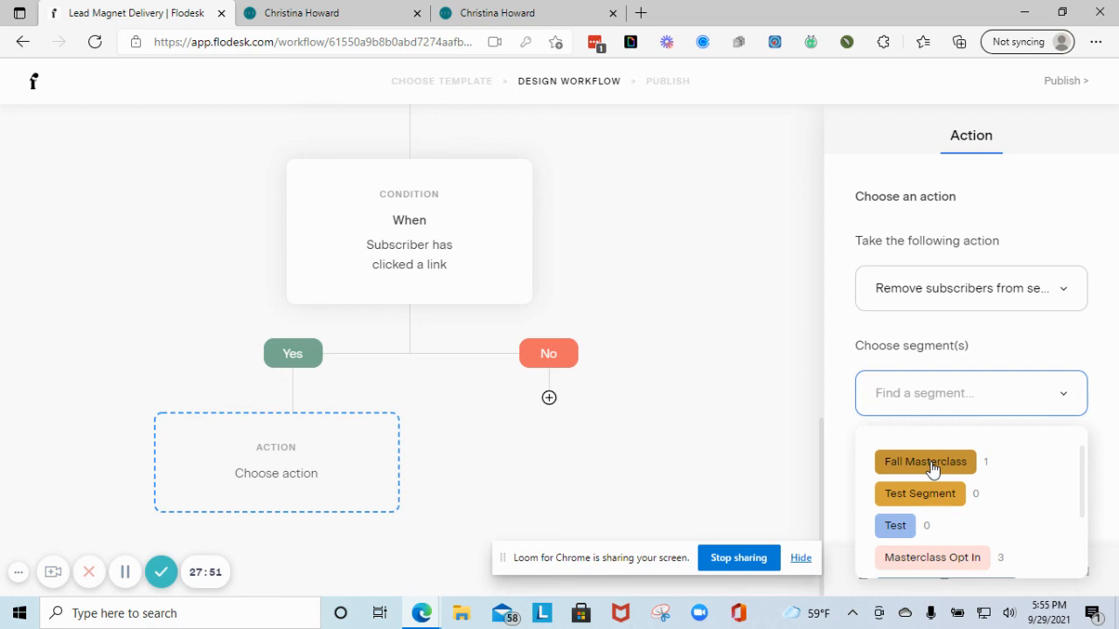
left_click(931, 469)
scroll(540, 370, "down", 1)
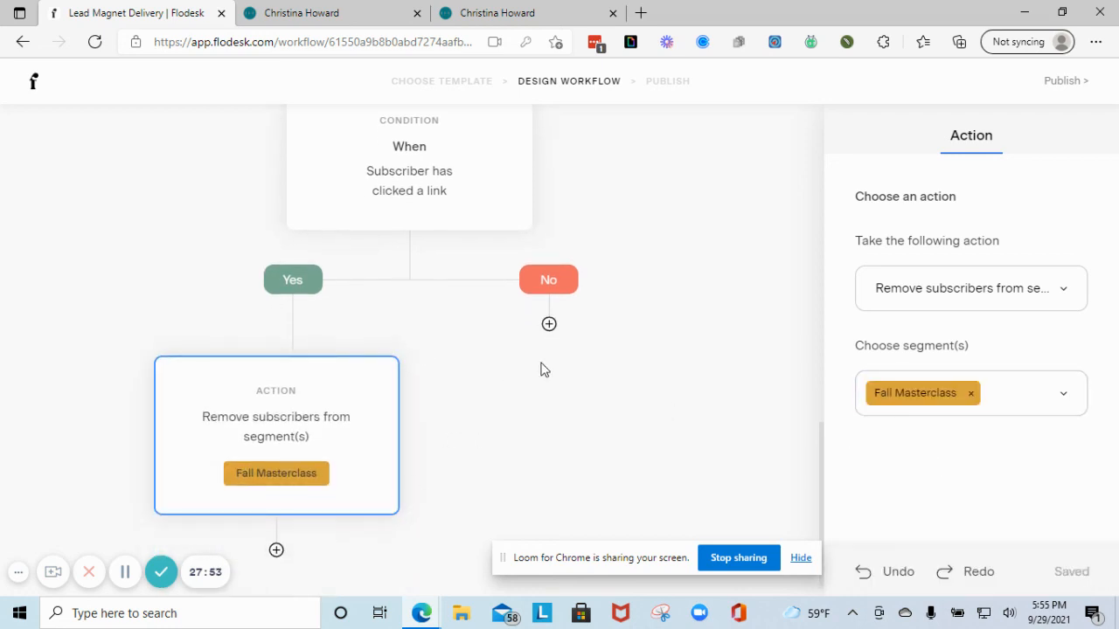
- Under No, add an email step duplicated from the existing 'It's Been A While' email
left_click(549, 325)
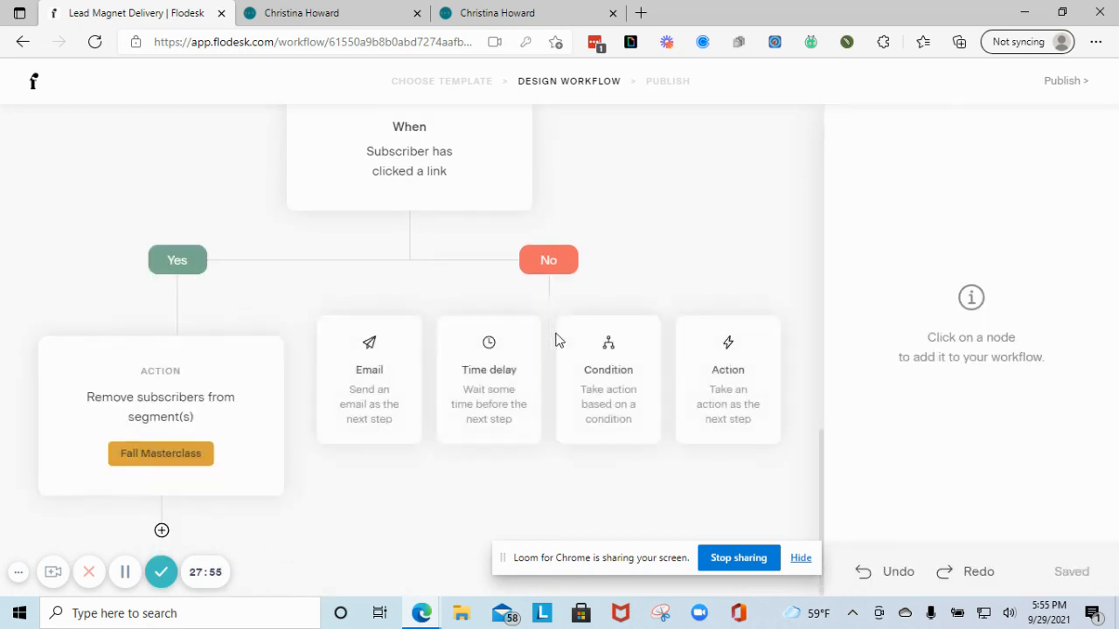
left_click(378, 398)
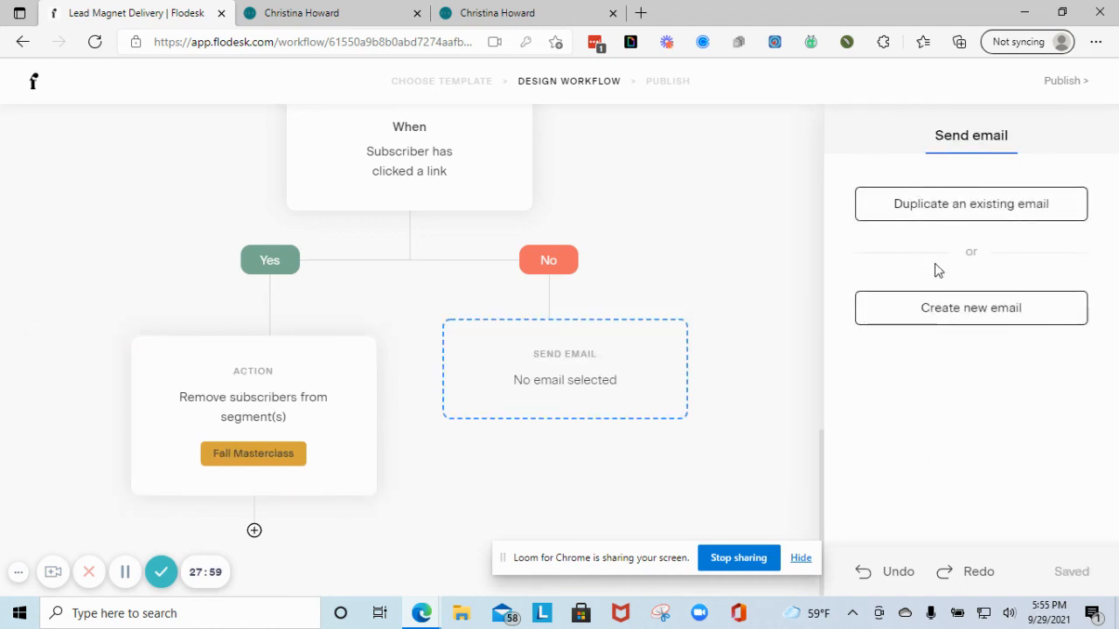
left_click(963, 211)
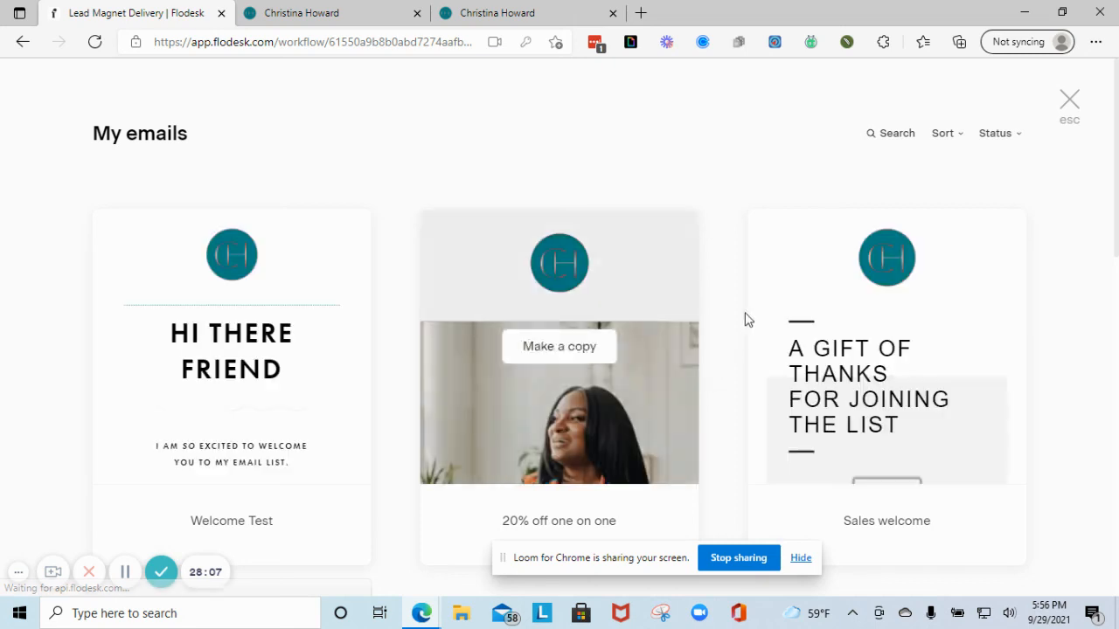
scroll(787, 332, "down", 3)
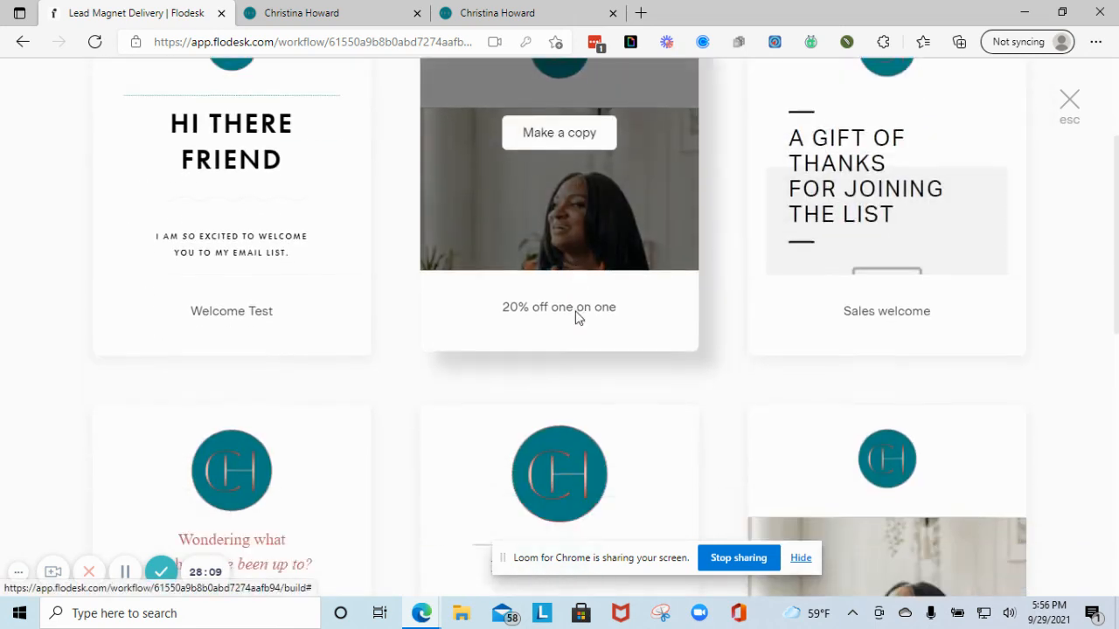
scroll(576, 319, "down", 7)
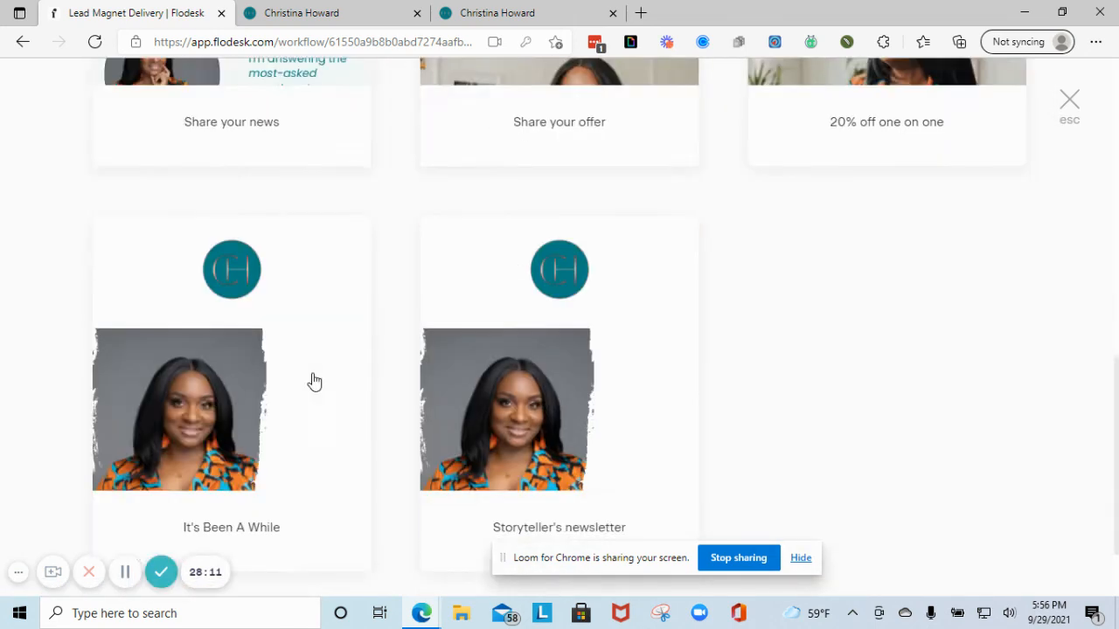
left_click(569, 273)
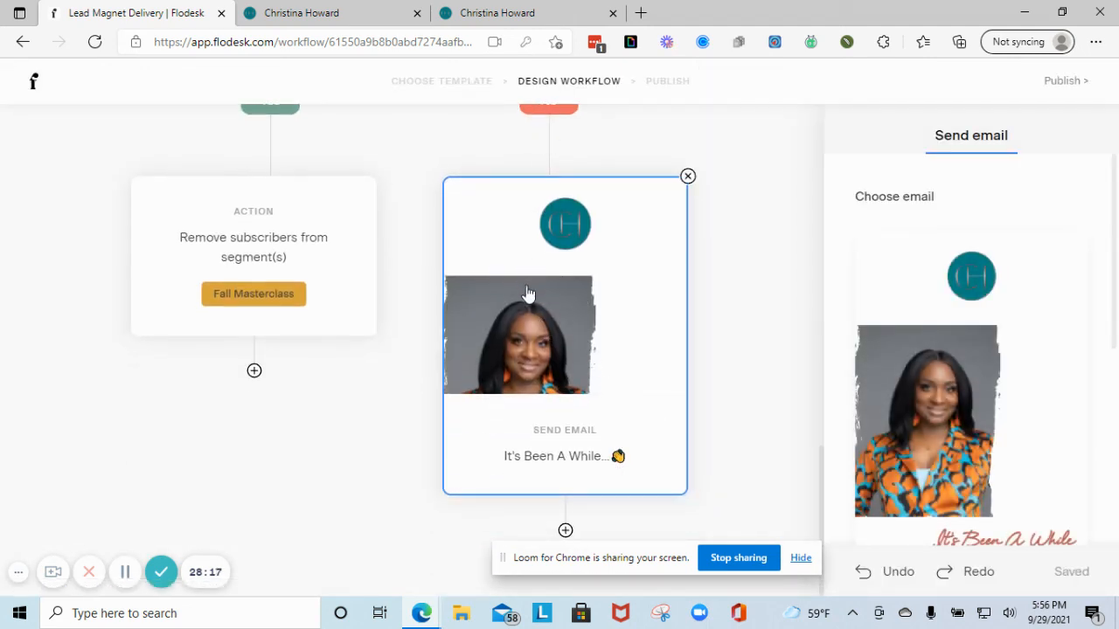
left_click(566, 530)
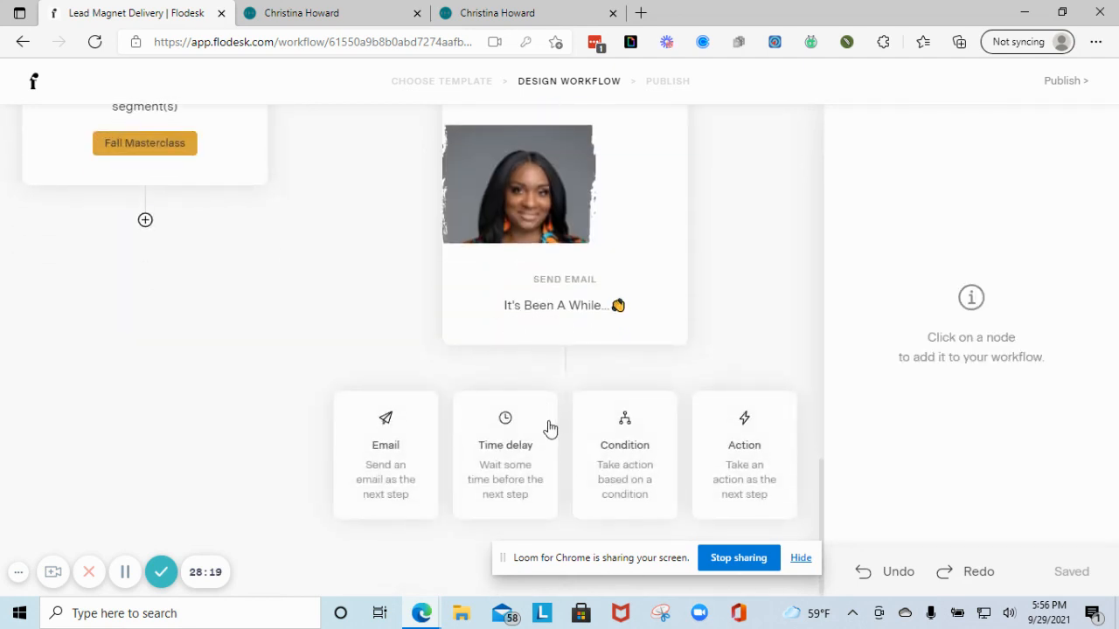
- Add a 3-day time delay after the 'It's Been A While' follow-up email
left_click(517, 450)
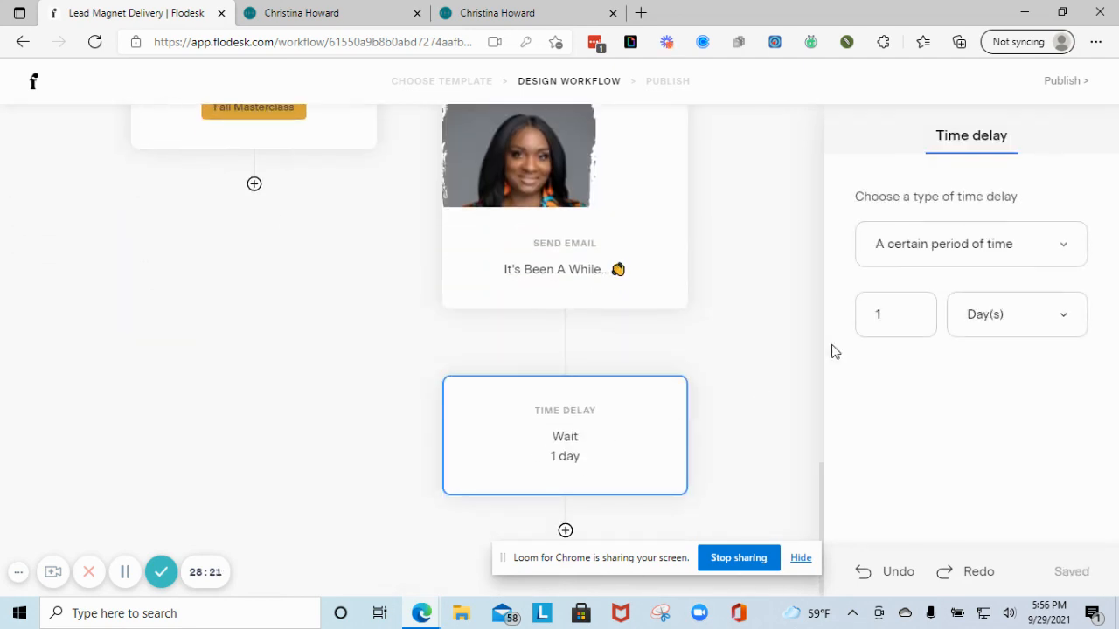
left_click(986, 315)
left_click_drag(909, 327, 845, 320)
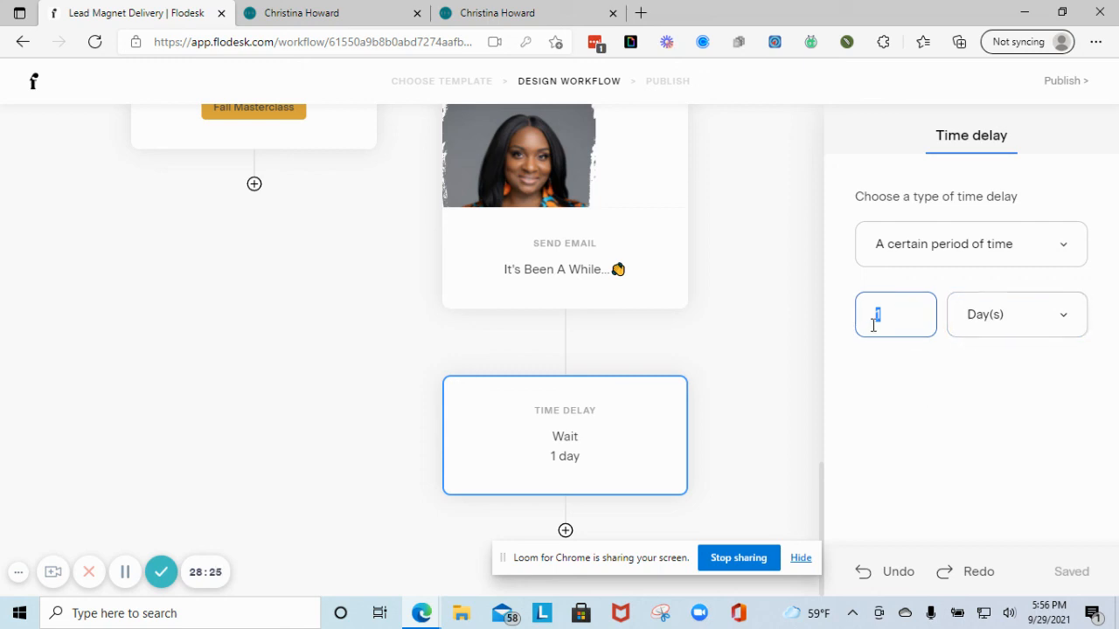
type("3")
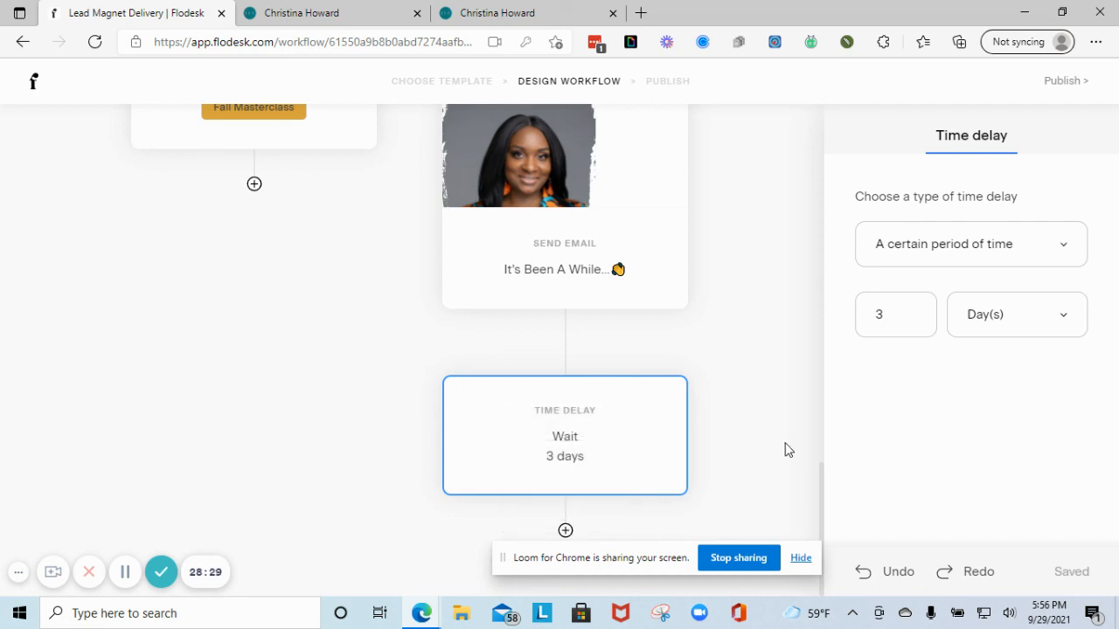
- Add a new email step after the 3-day wait, leaving its email unselected
left_click(566, 531)
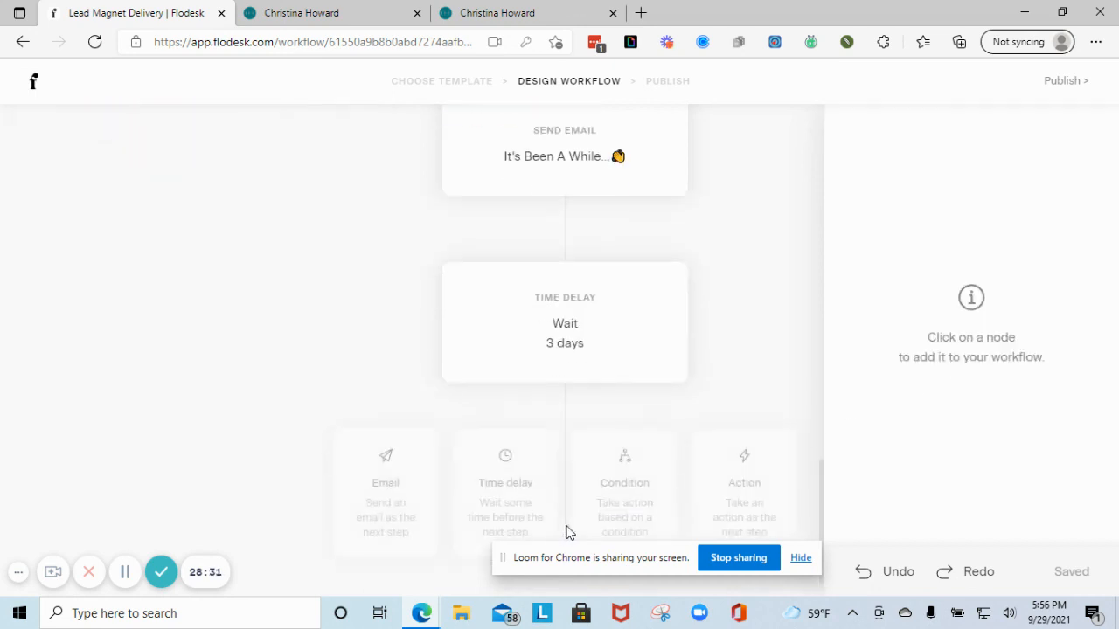
left_click(391, 438)
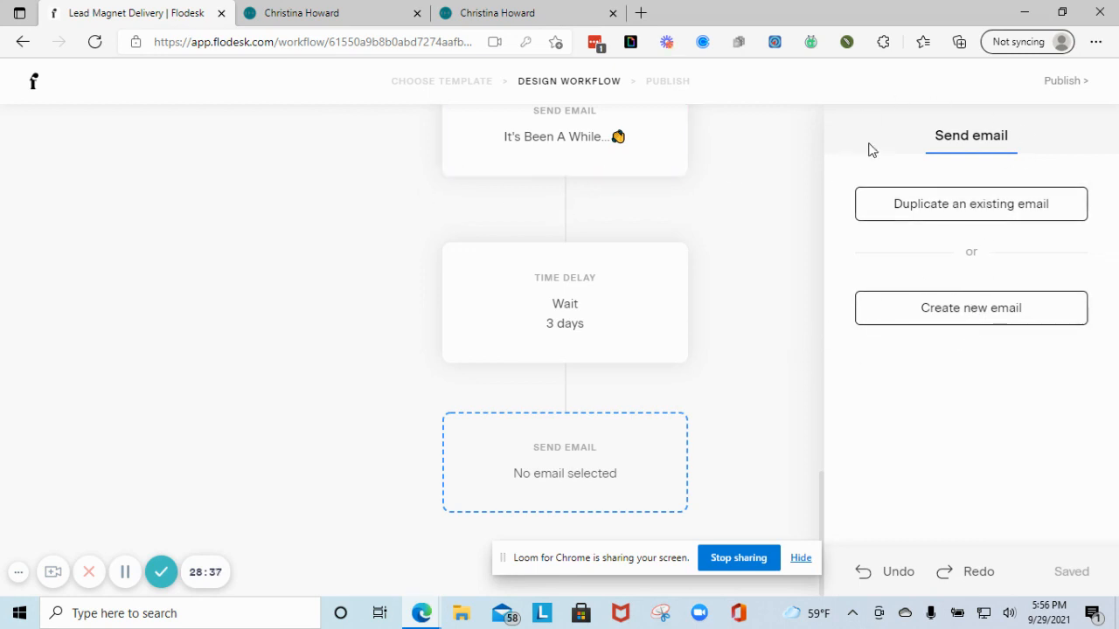
scroll(874, 201, "up", 3)
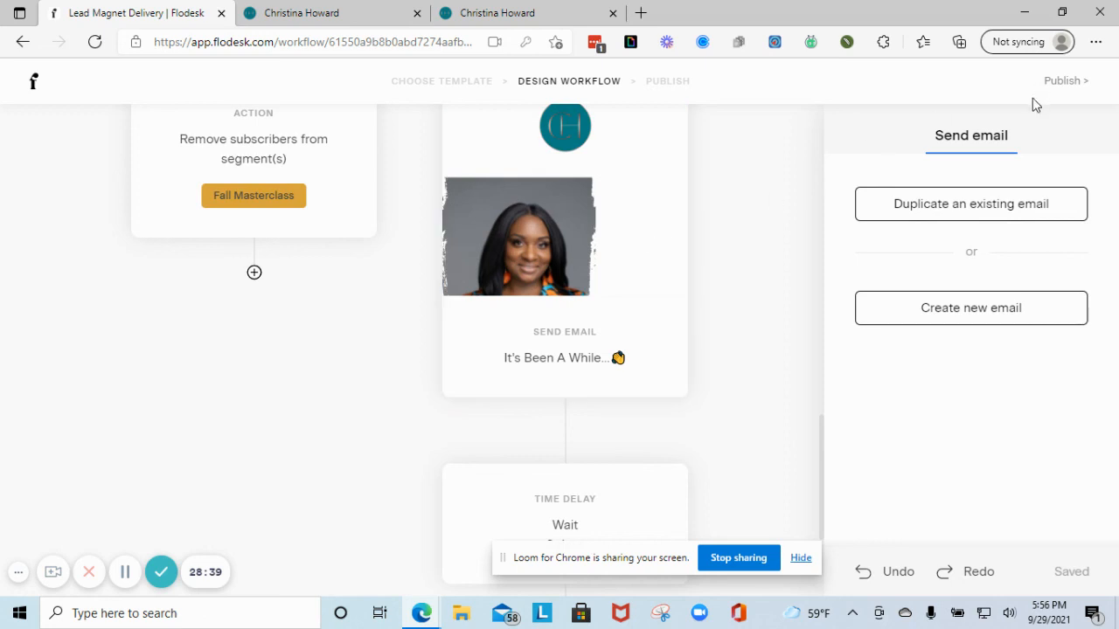
- Leave the workflow editor and check the workflow Folders and My workflows lists
left_click(32, 82)
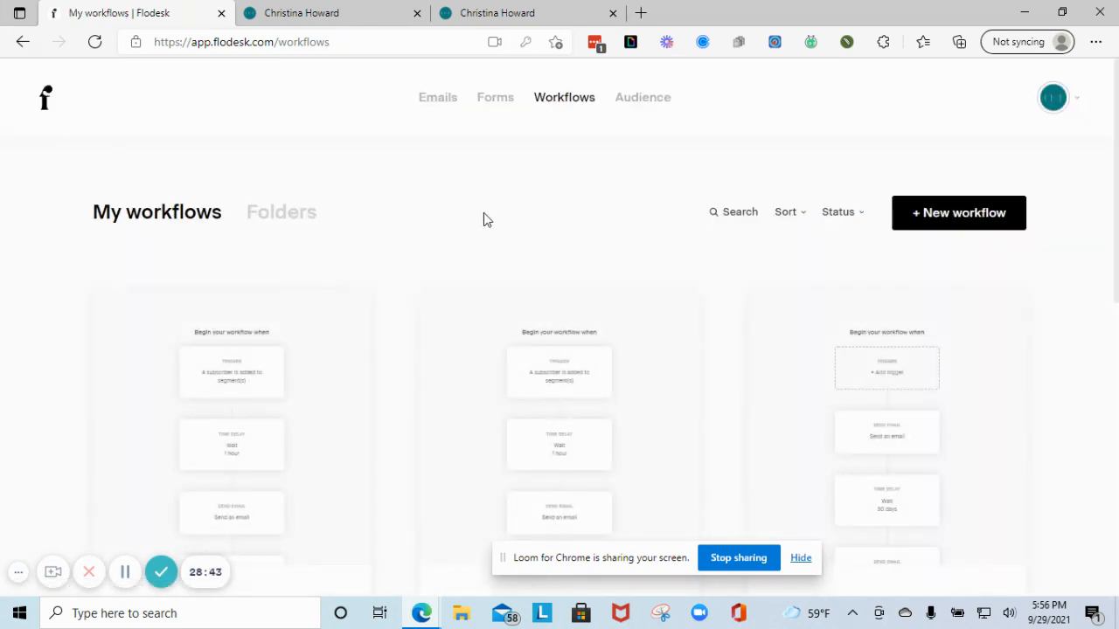
left_click(284, 216)
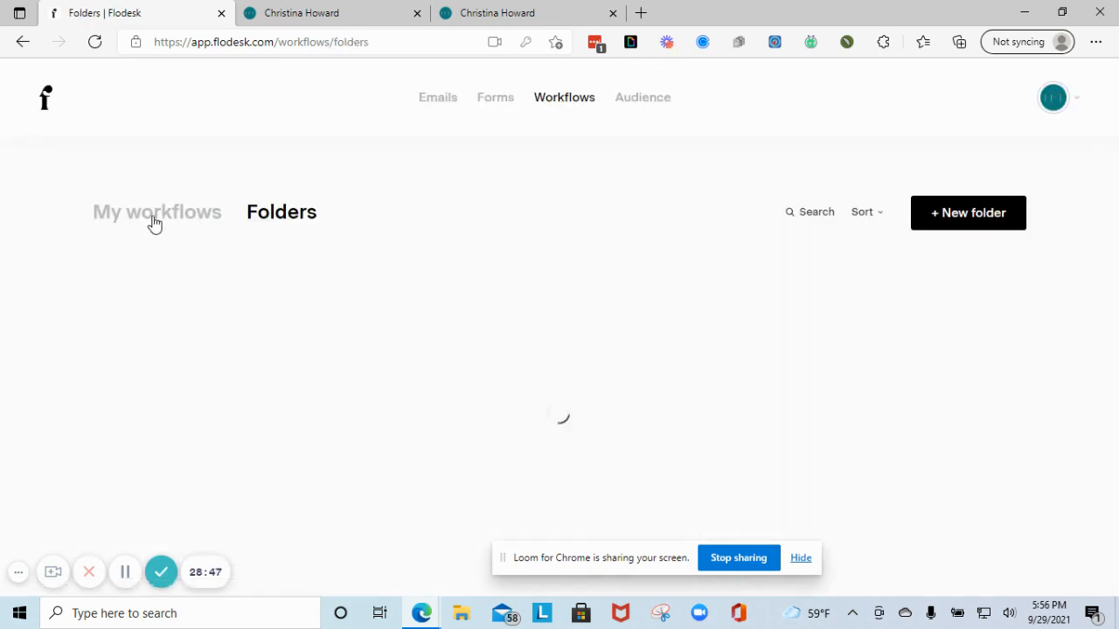
left_click(154, 216)
- Open the Welcome Test email from Emails, keep legacy Layouts, then return to My emails
left_click(433, 102)
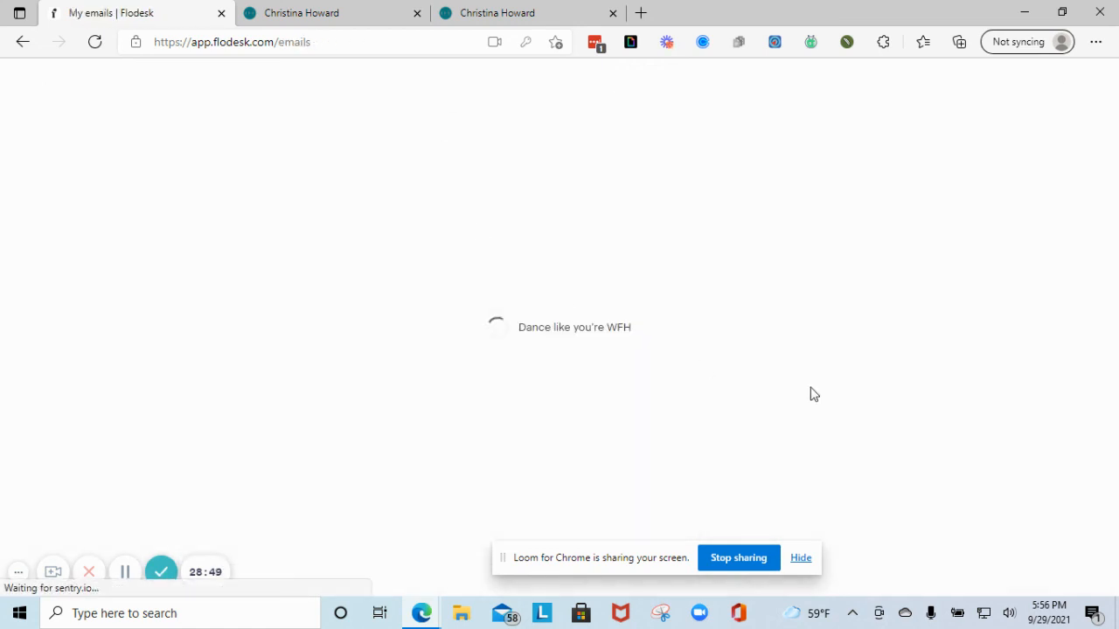
scroll(716, 375, "down", 3)
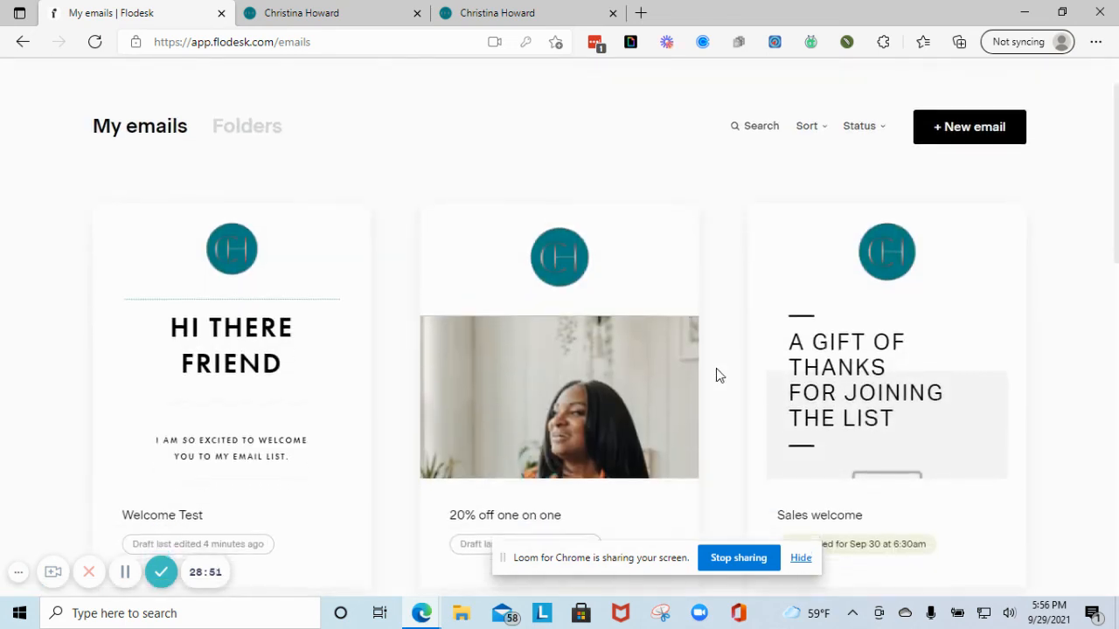
mouse_move(192, 270)
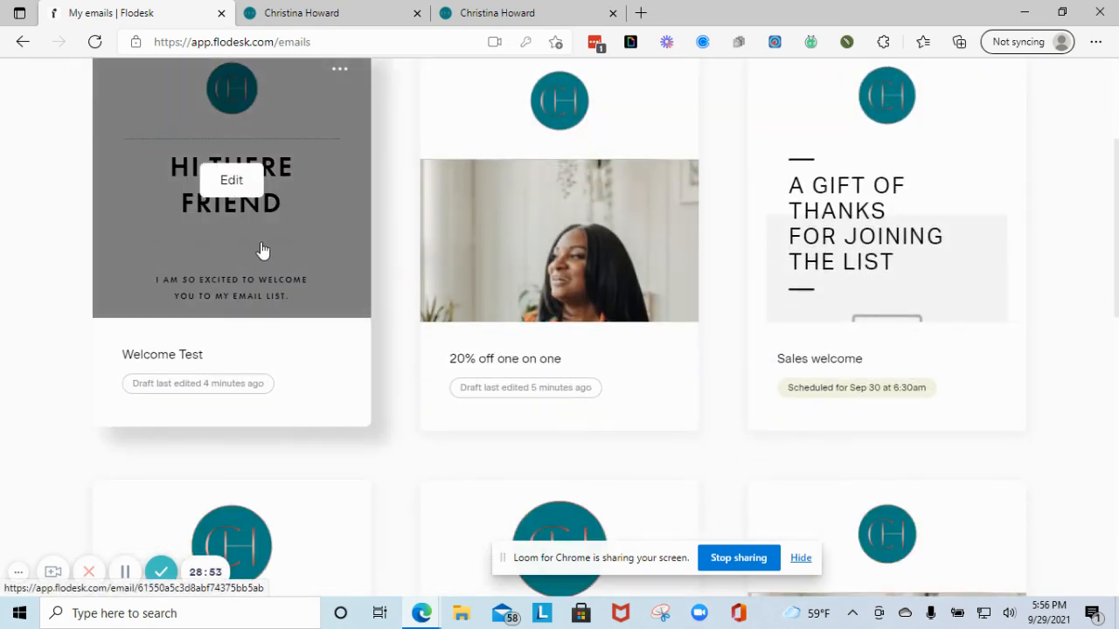
left_click(262, 250)
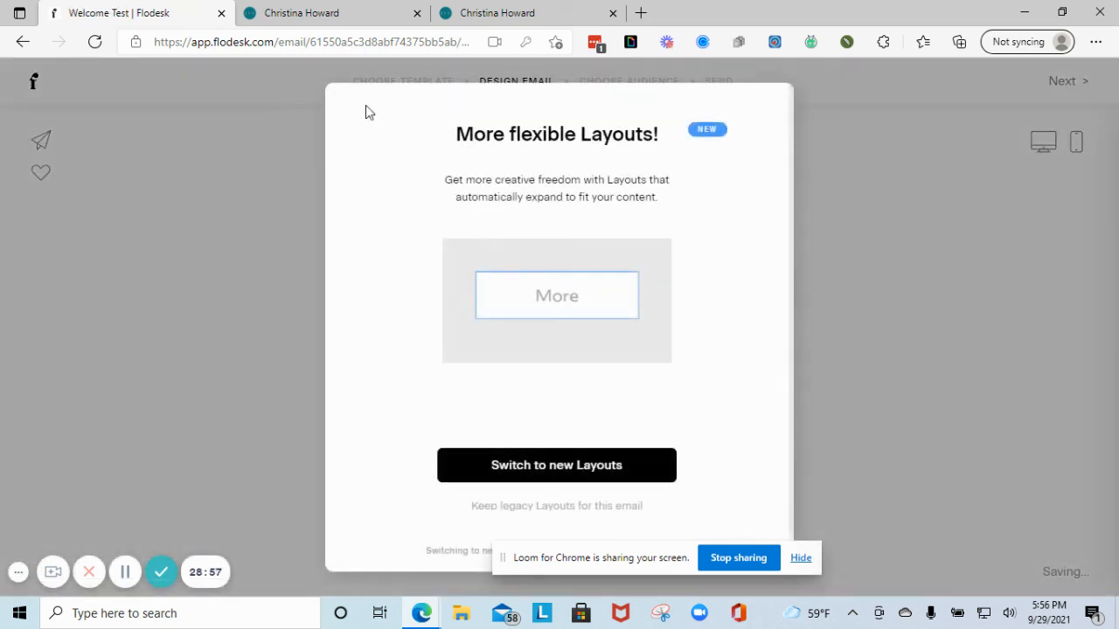
left_click(572, 507)
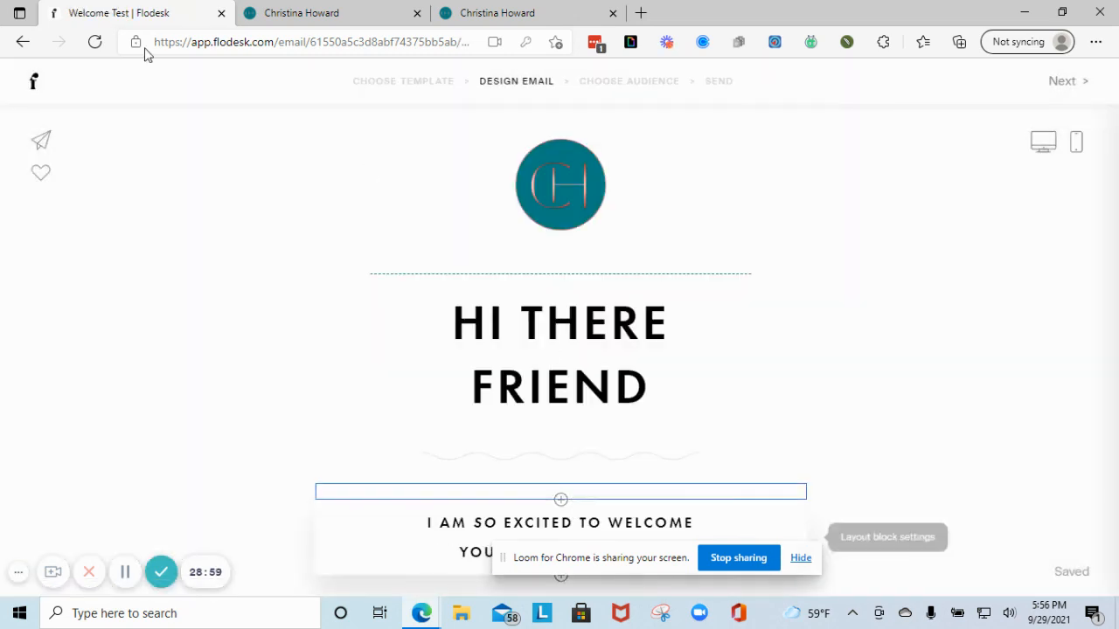
left_click(24, 42)
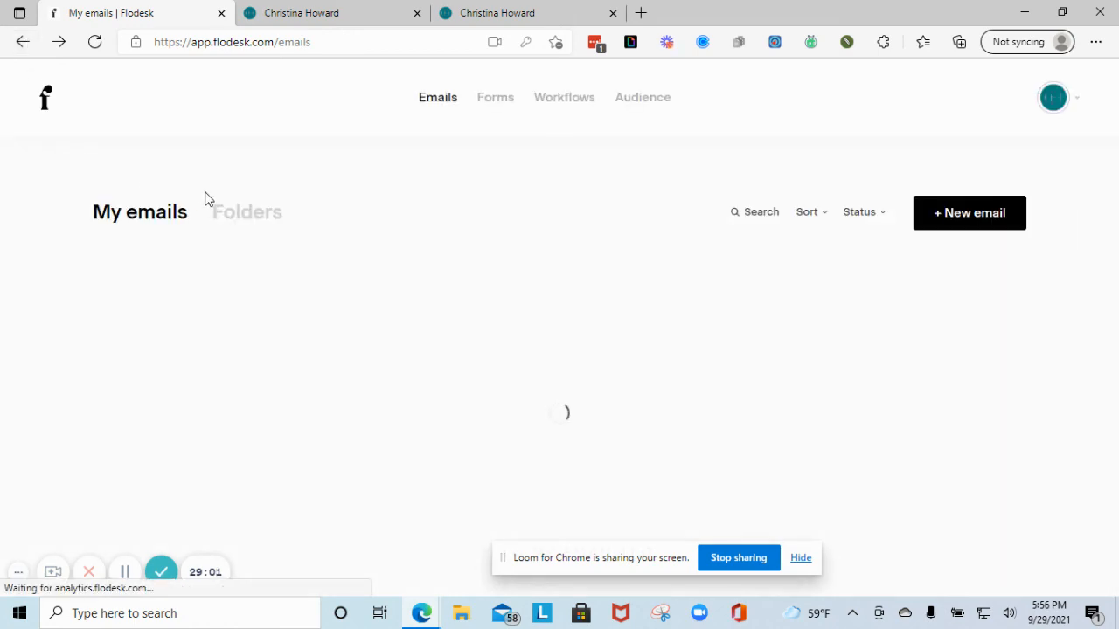
scroll(596, 253, "down", 2)
scroll(596, 253, "up", 3)
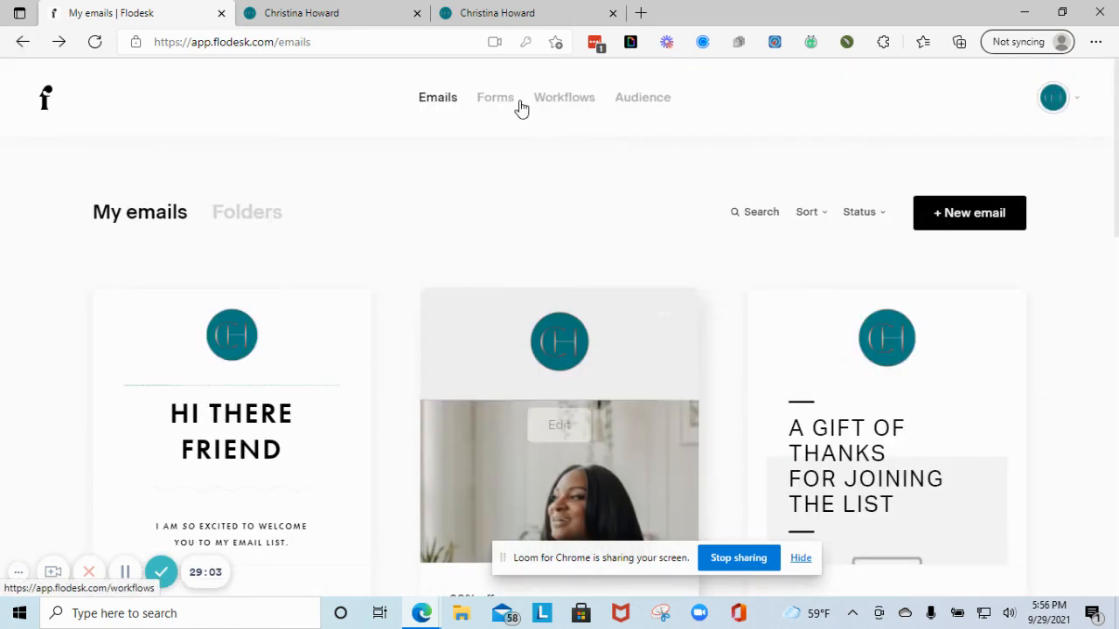
scroll(770, 357, "down", 5)
scroll(775, 382, "down", 6)
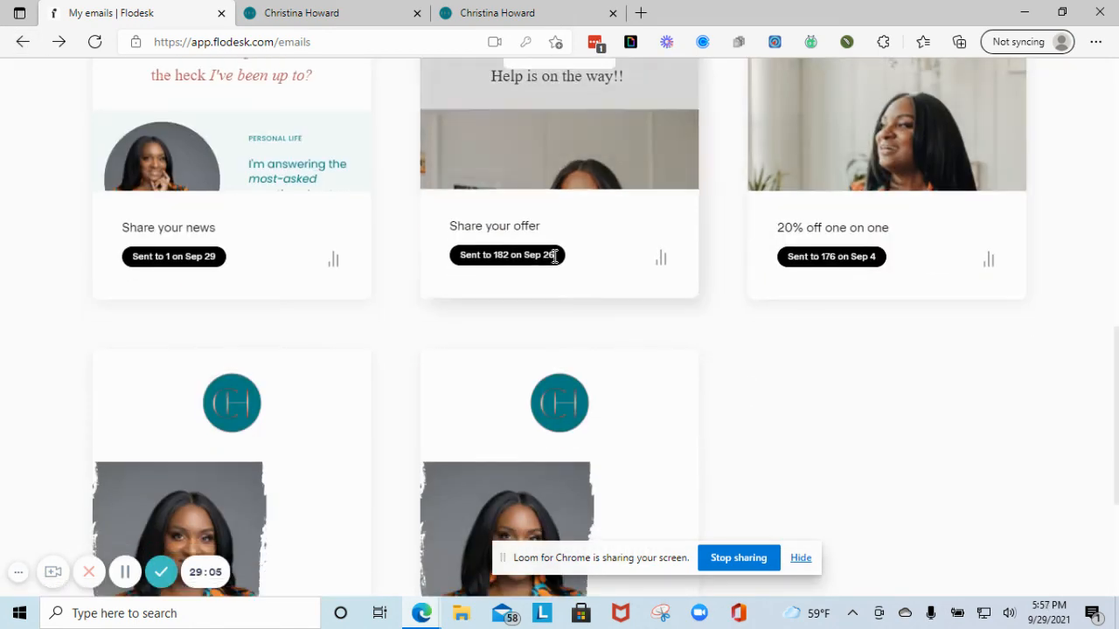
scroll(552, 280, "up", 3)
left_click(616, 193)
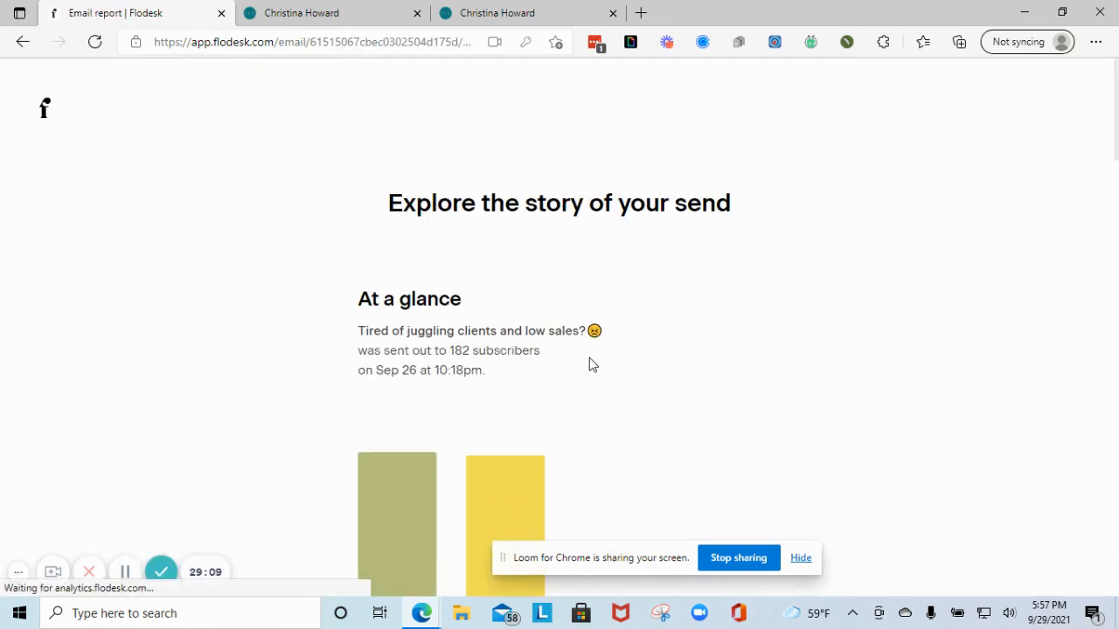
scroll(496, 373, "down", 3)
scroll(524, 349, "down", 2)
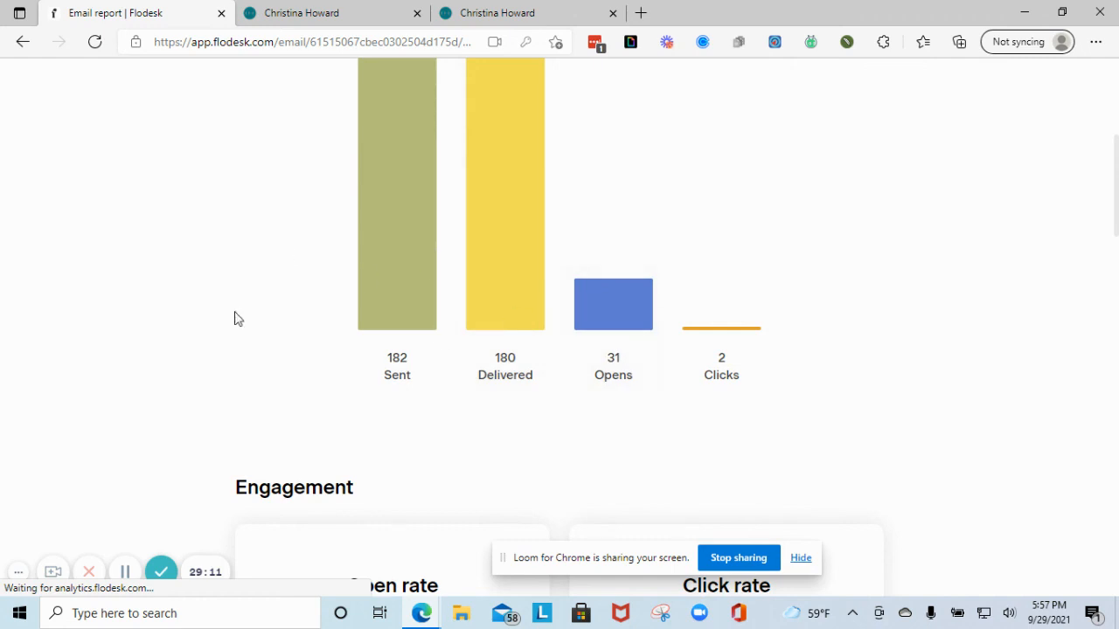
scroll(457, 367, "down", 5)
scroll(407, 390, "down", 3)
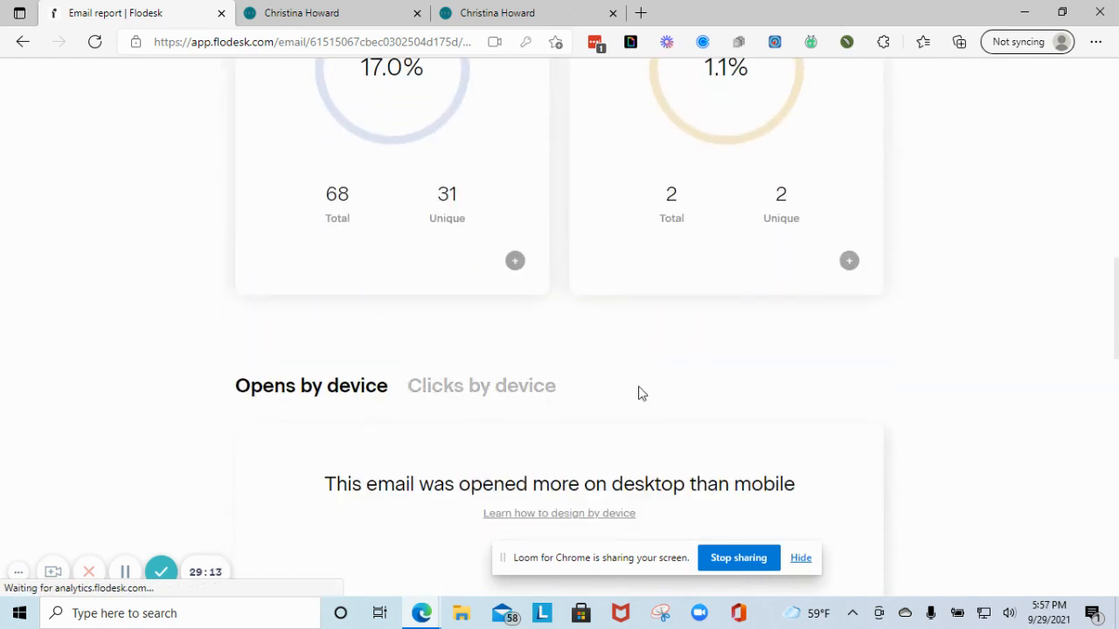
scroll(639, 389, "up", 2)
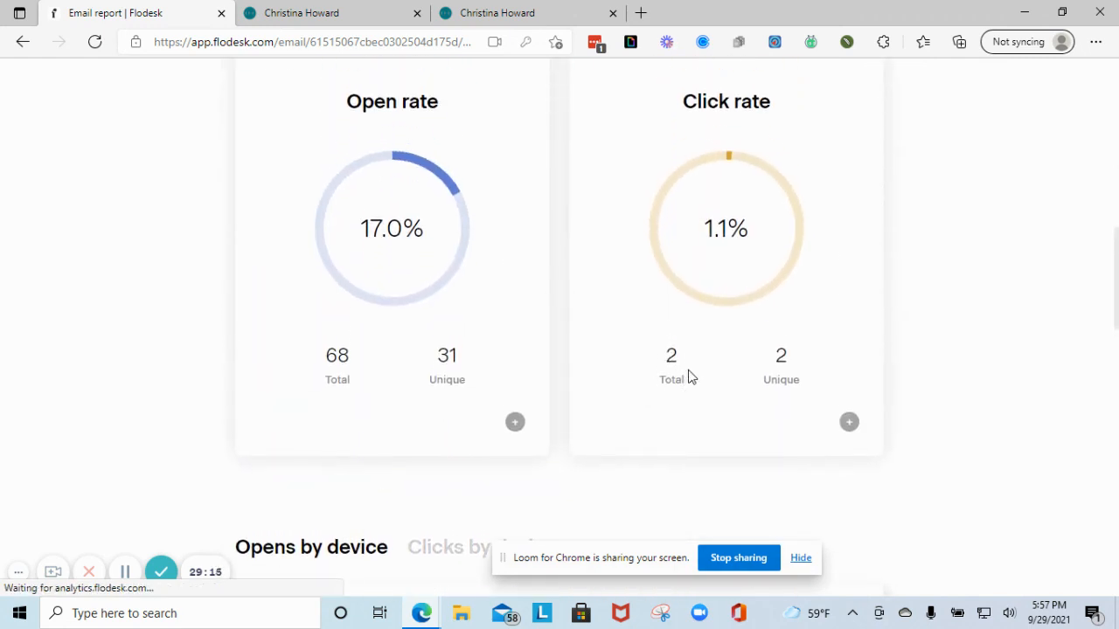
scroll(677, 369, "up", 3)
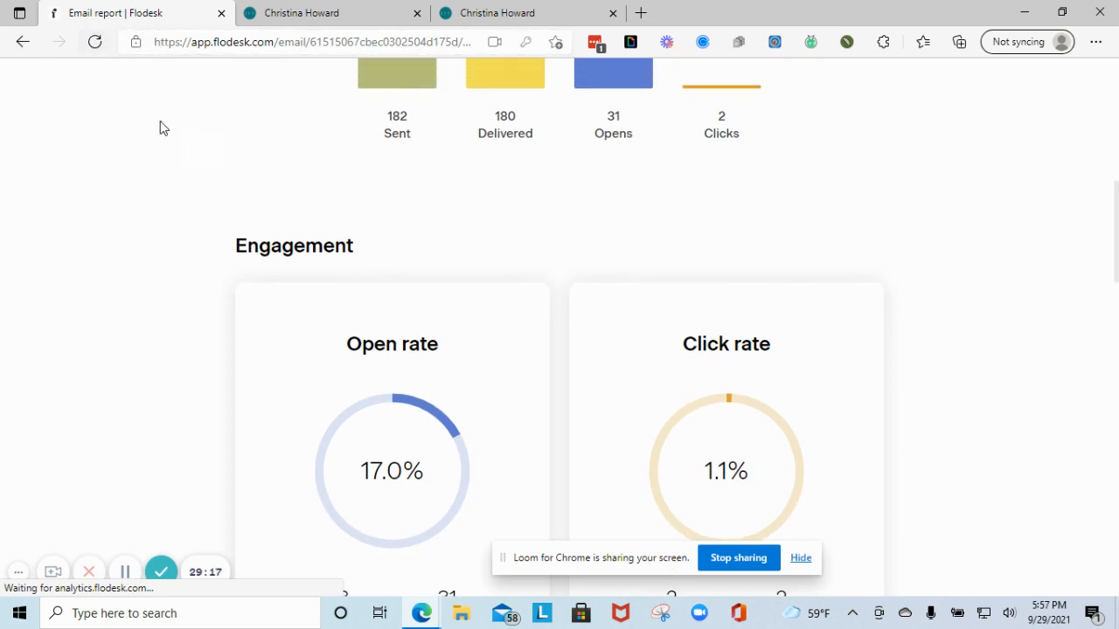
left_click(23, 41)
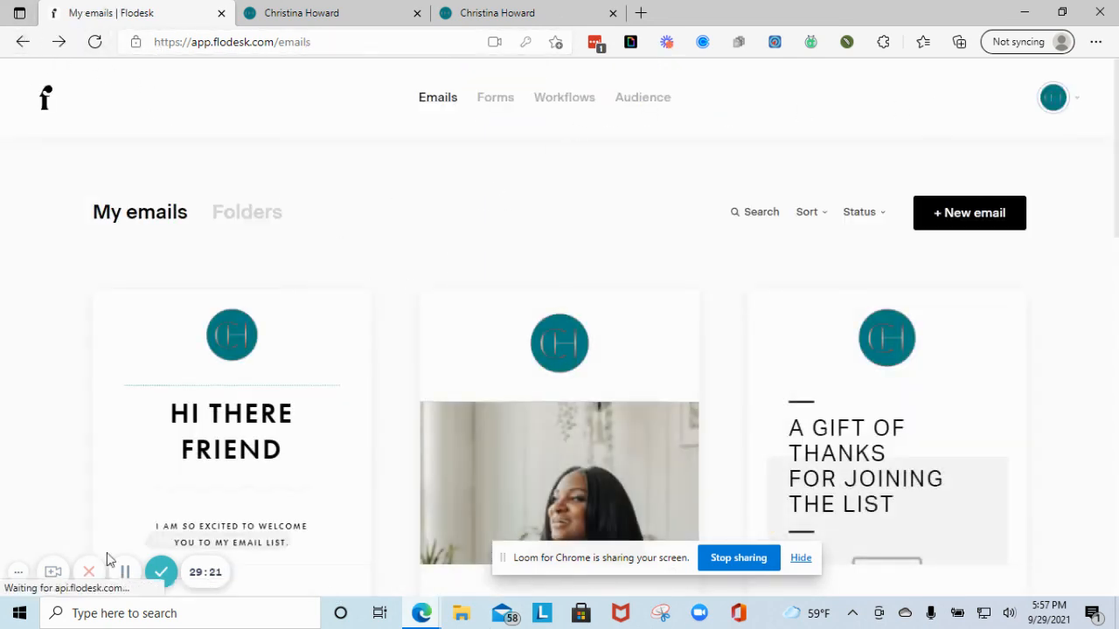
mouse_move(333, 474)
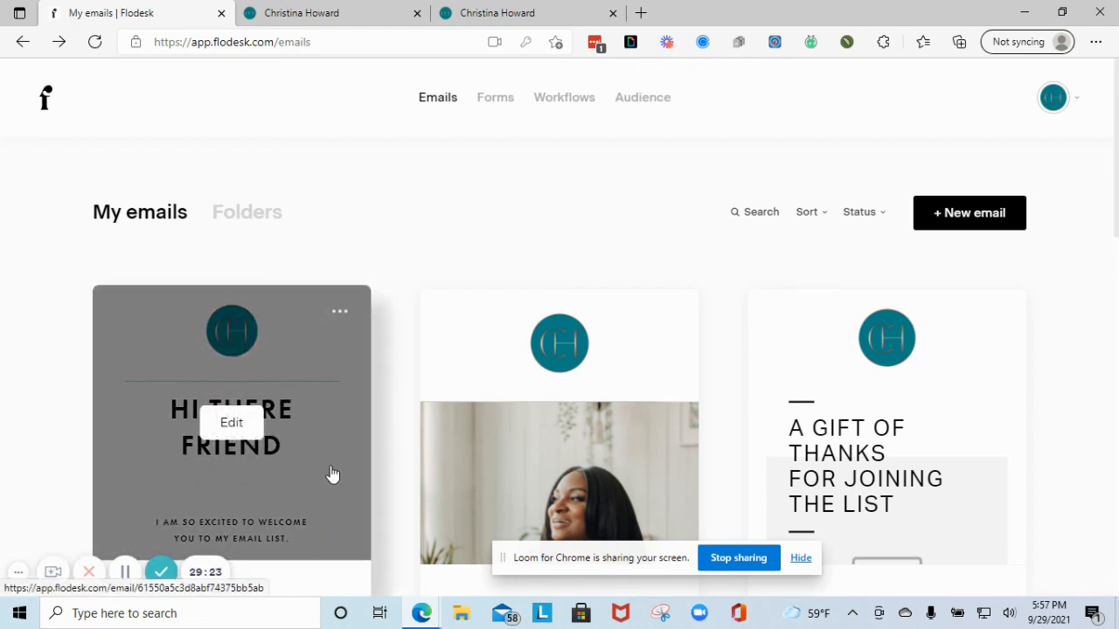
mouse_move(45, 569)
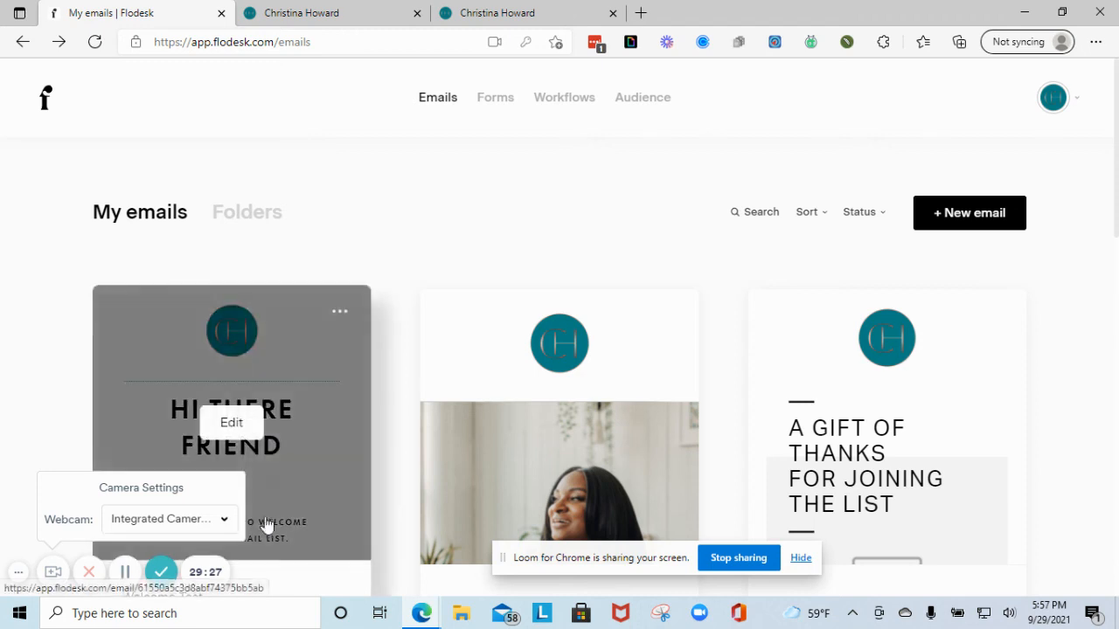
left_click(194, 522)
left_click(168, 439)
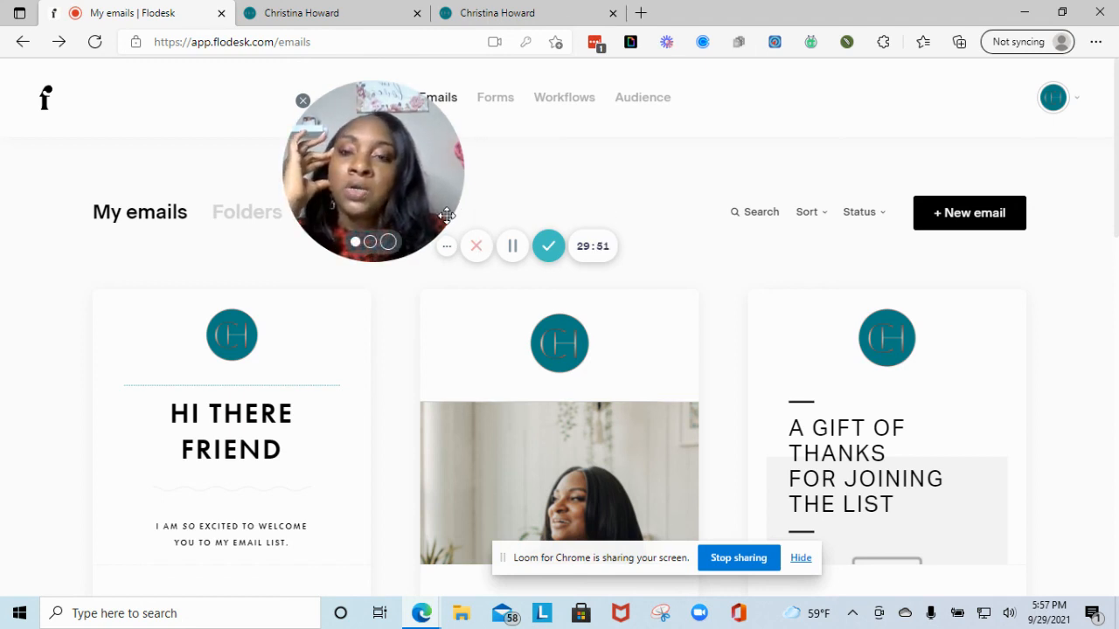
left_click_drag(396, 183, 519, 215)
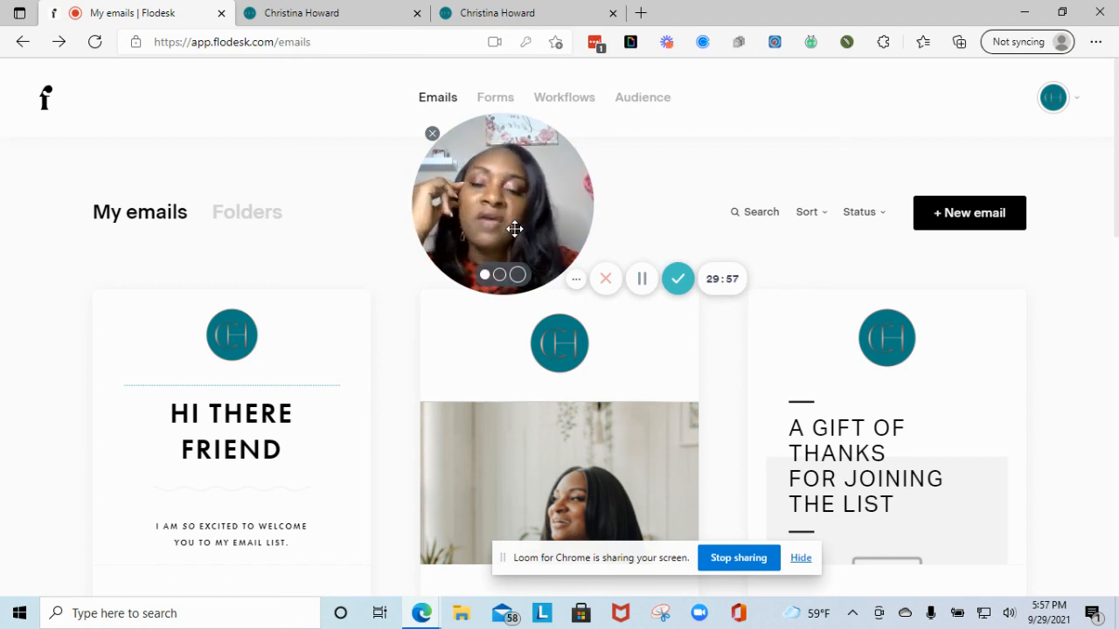
mouse_move(347, 333)
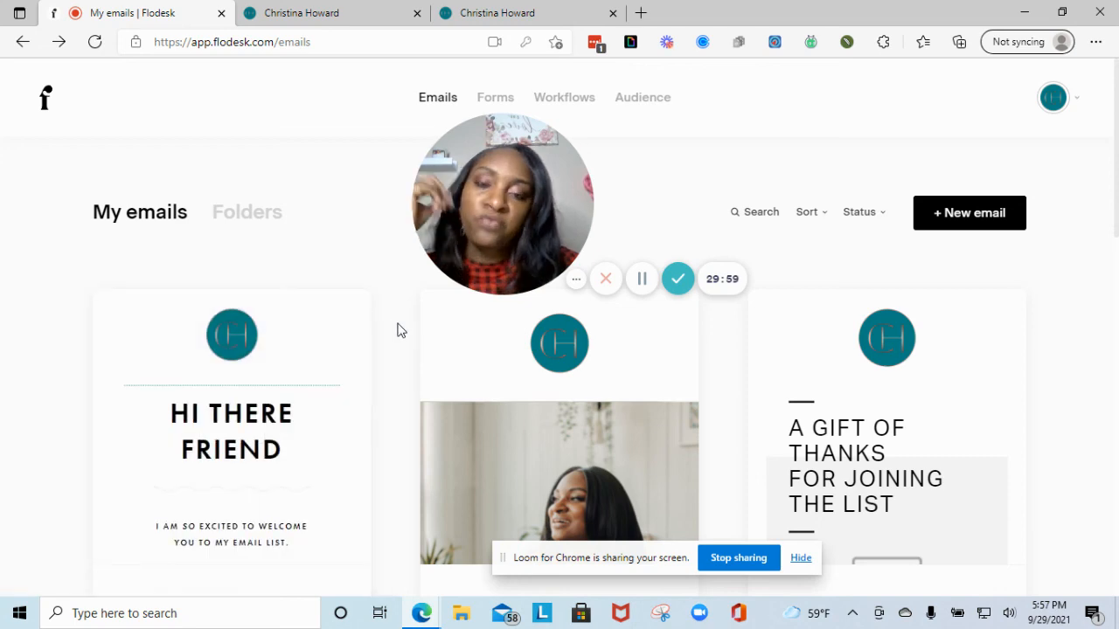